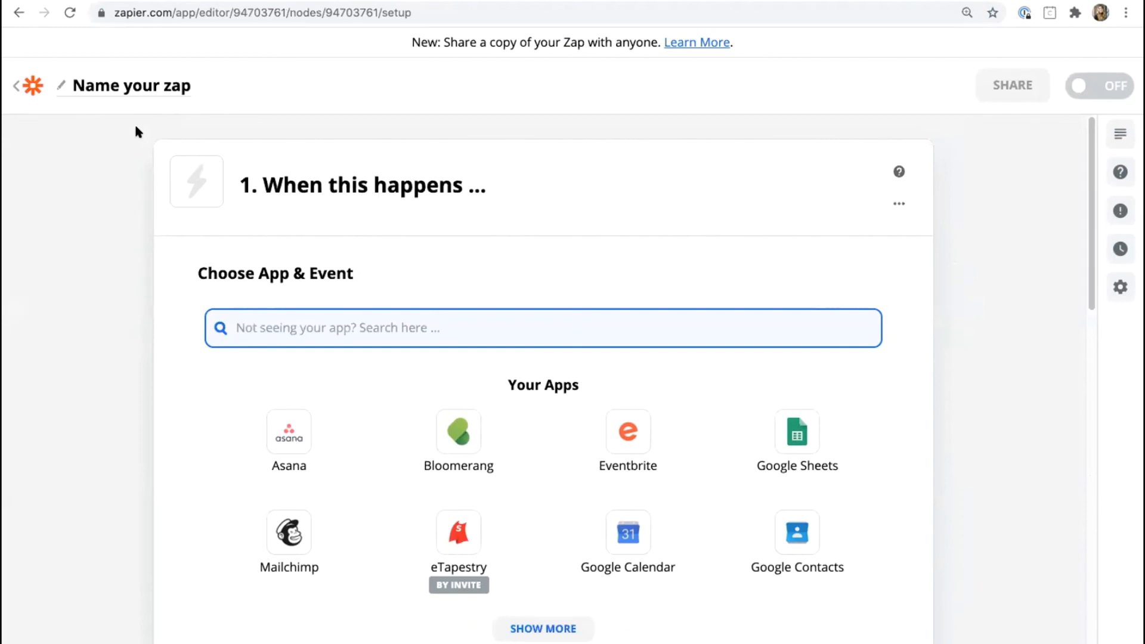
Set the trigger to Bloomerang's New Transaction event and connect the Sidekick Solutions Sandbox account.
left_click(449, 425)
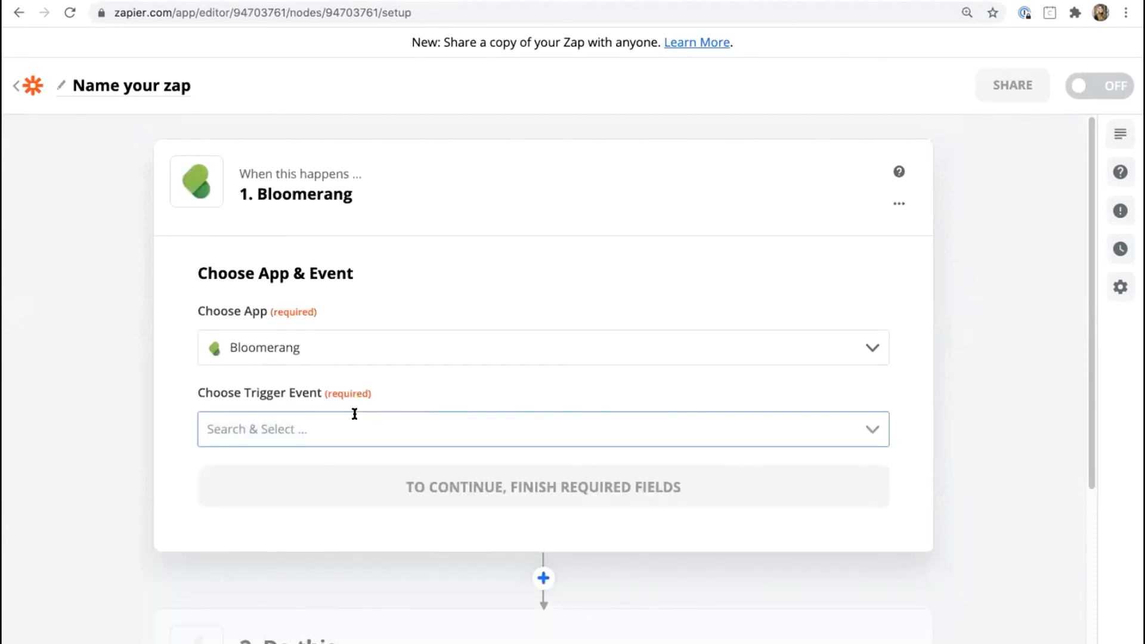
left_click(257, 471)
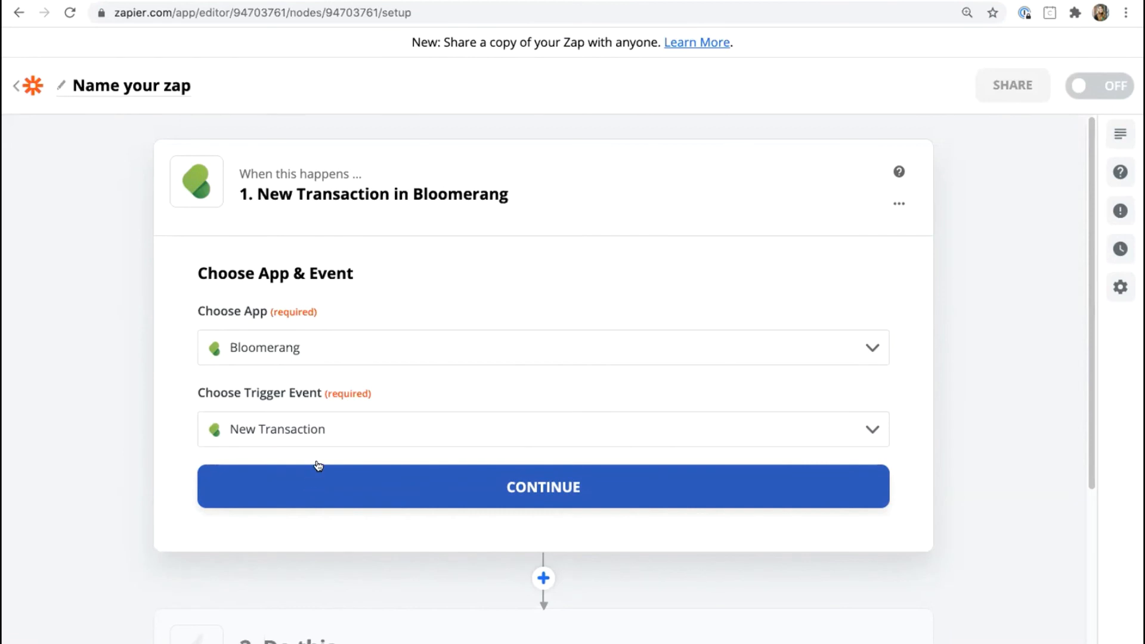
left_click(392, 482)
left_click(326, 401)
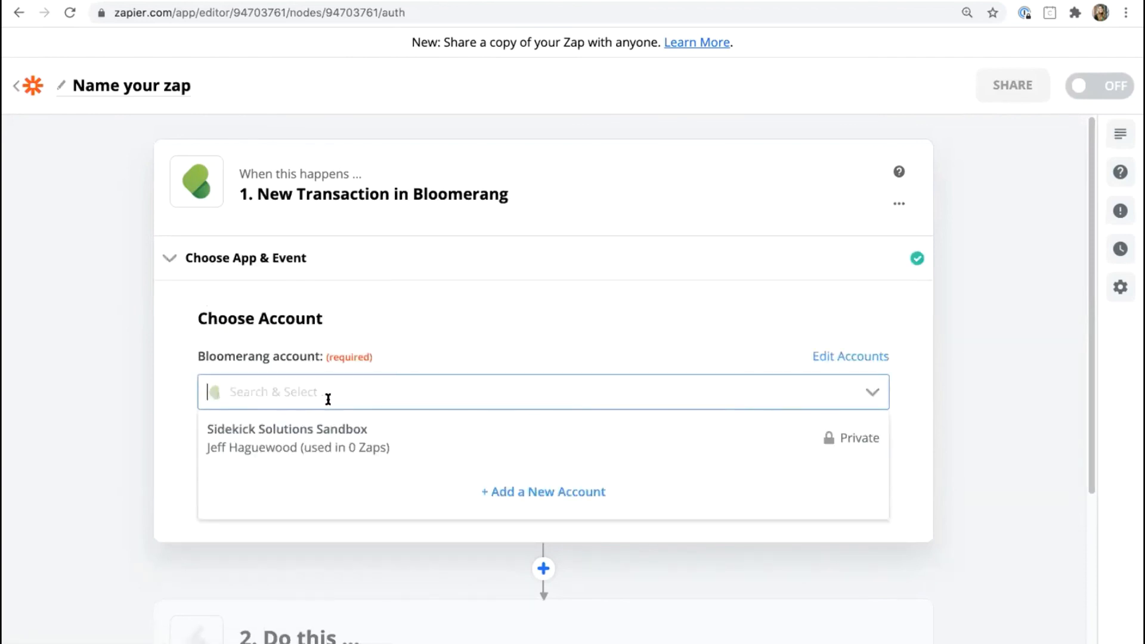
left_click(327, 435)
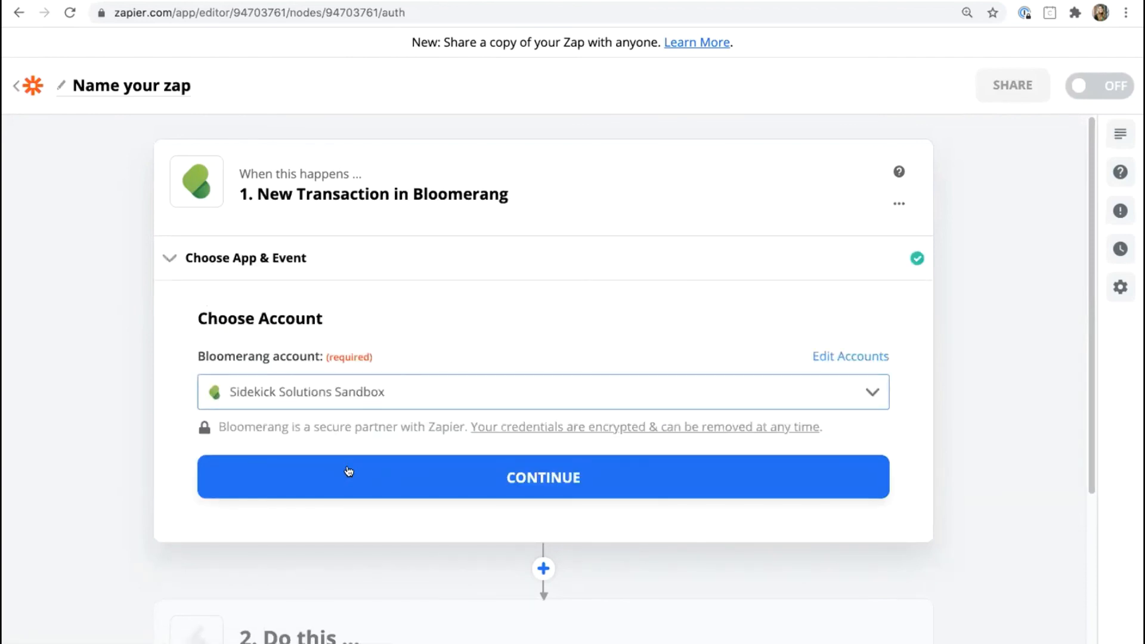
left_click(423, 476)
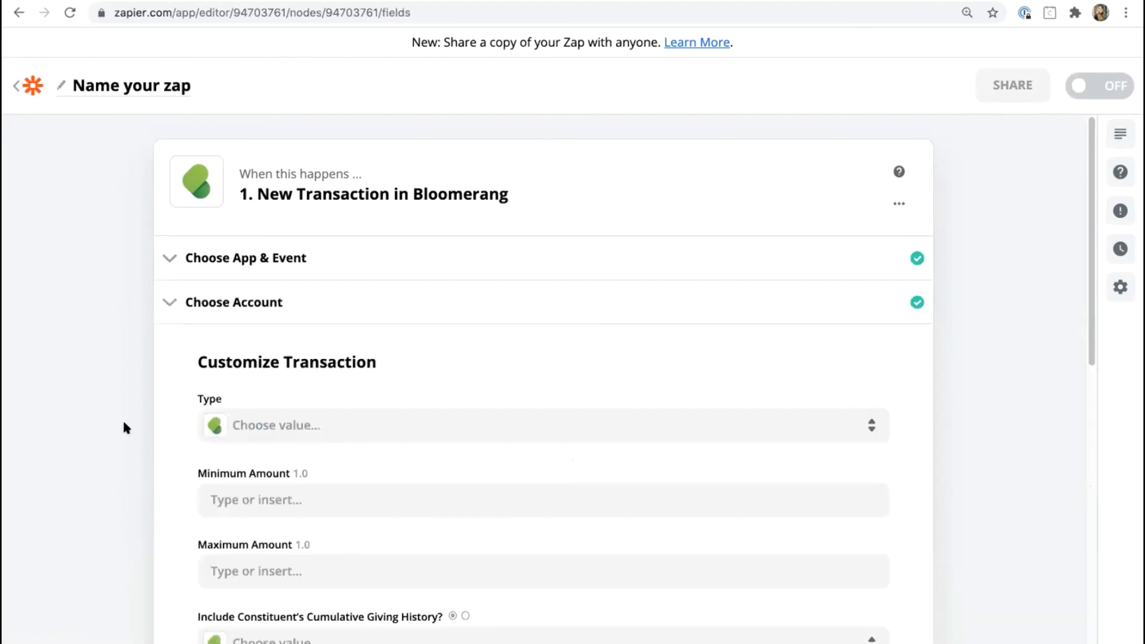
Restrict the trigger to the transaction types Donation, Recurring Donation Payment and Pledge Payment.
scroll(123, 418, "down", 3)
scroll(124, 423, "down", 1)
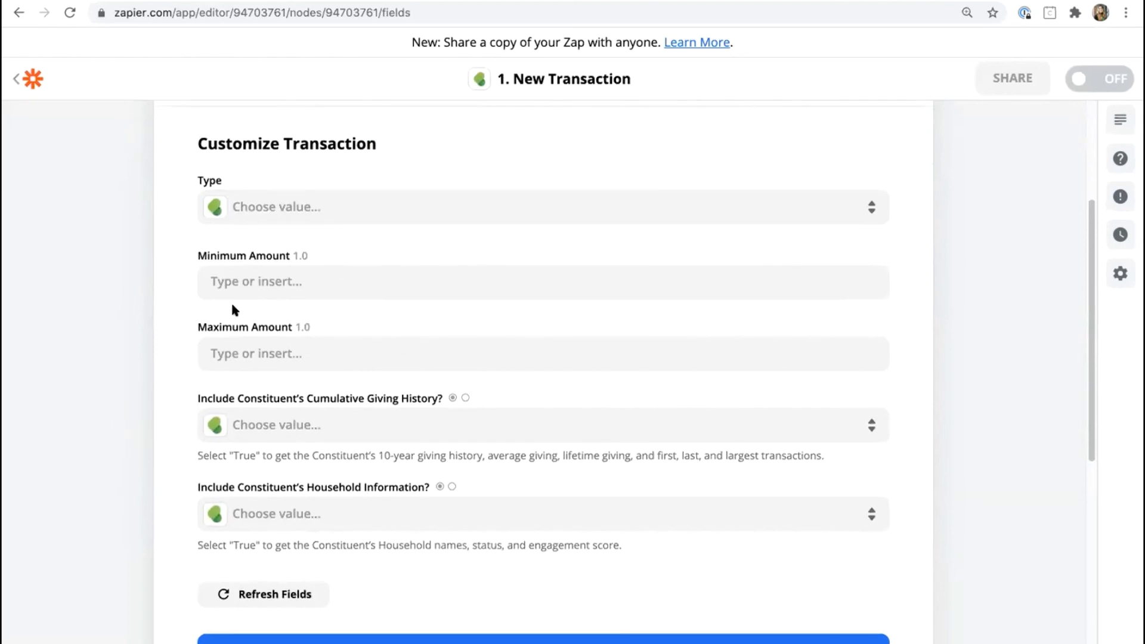
left_click(281, 206)
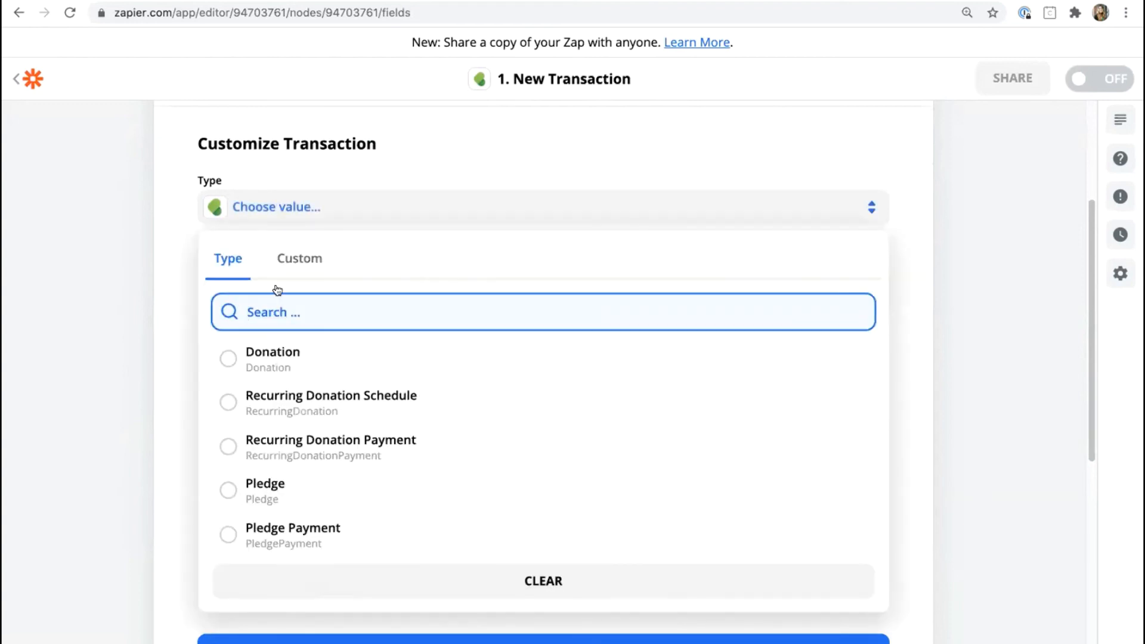
left_click(291, 355)
left_click(331, 250)
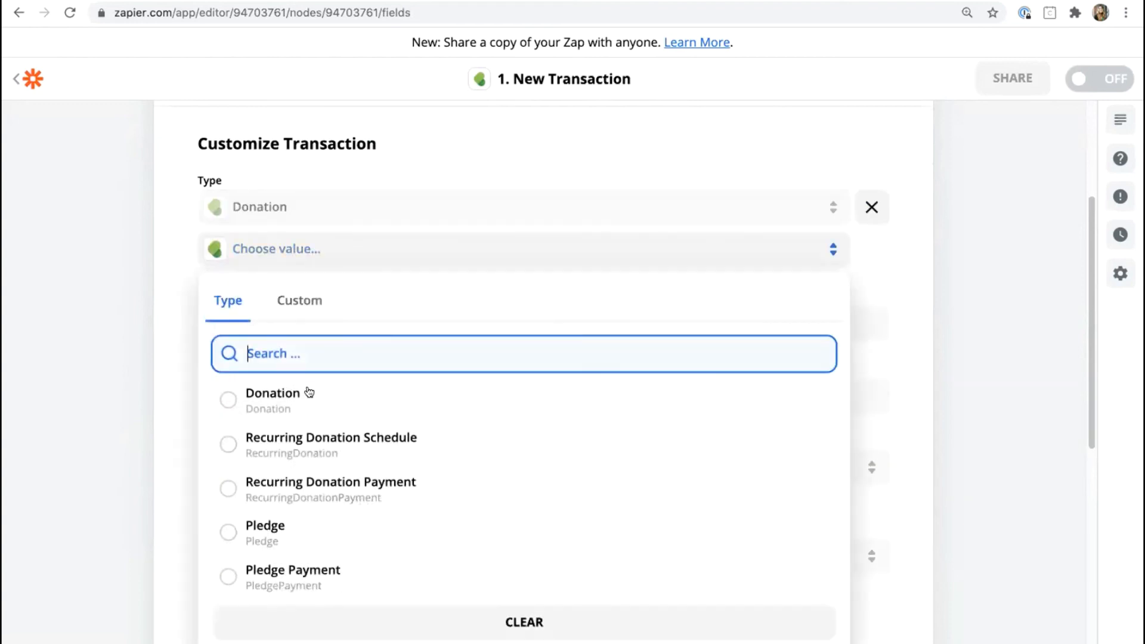
left_click(322, 480)
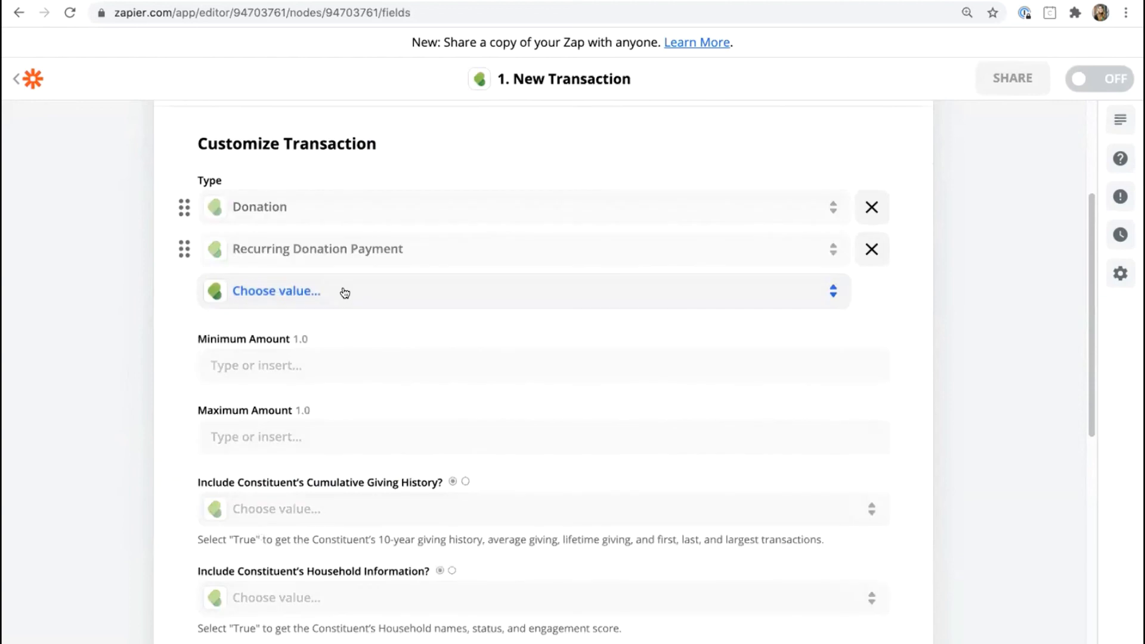
left_click(343, 291)
left_click(284, 610)
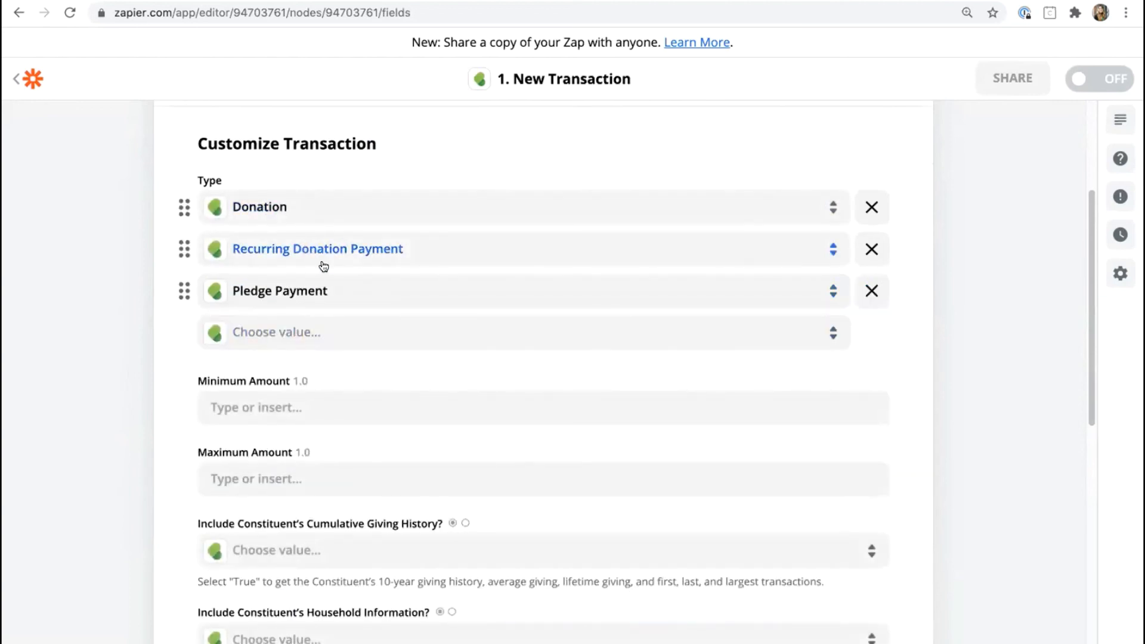
Set the trigger's minimum transaction amount to 0.01.
left_click(263, 405)
type("0.01")
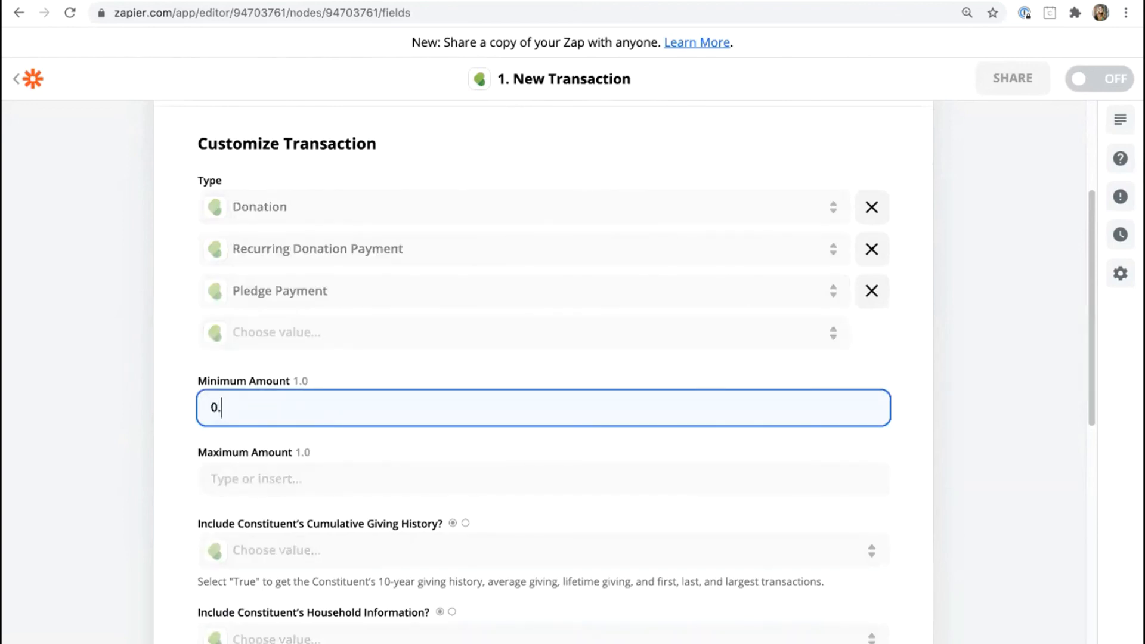
left_click(904, 376)
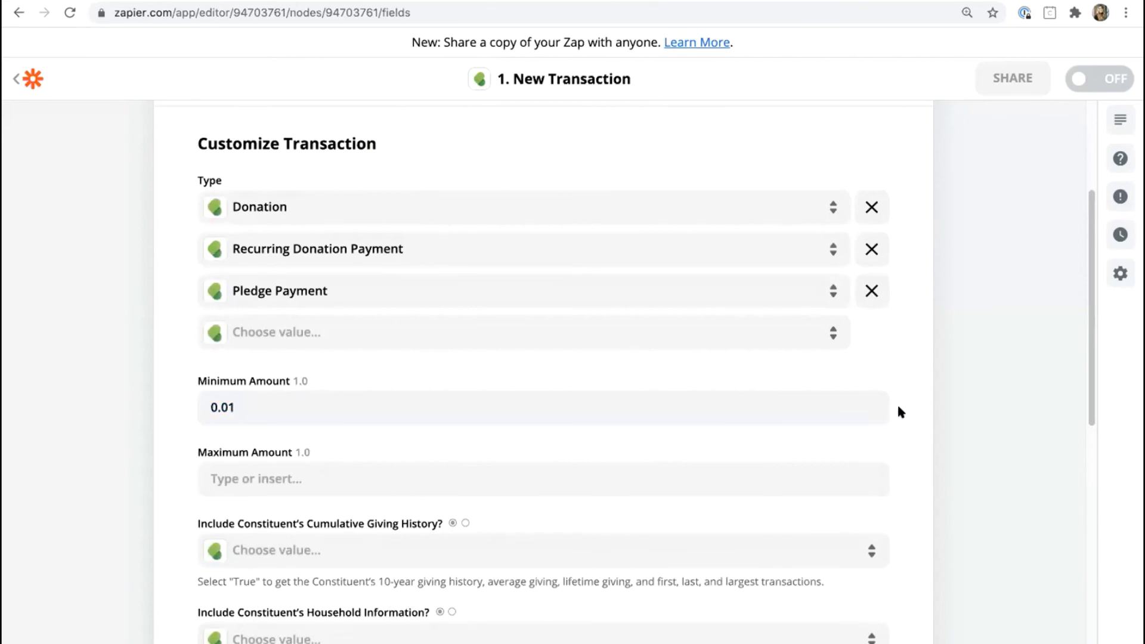
double_click(242, 411)
left_click(907, 386)
Set the constituent's cumulative giving history to True and household information to False, and continue to the trigger test.
scroll(780, 402, "down", 3)
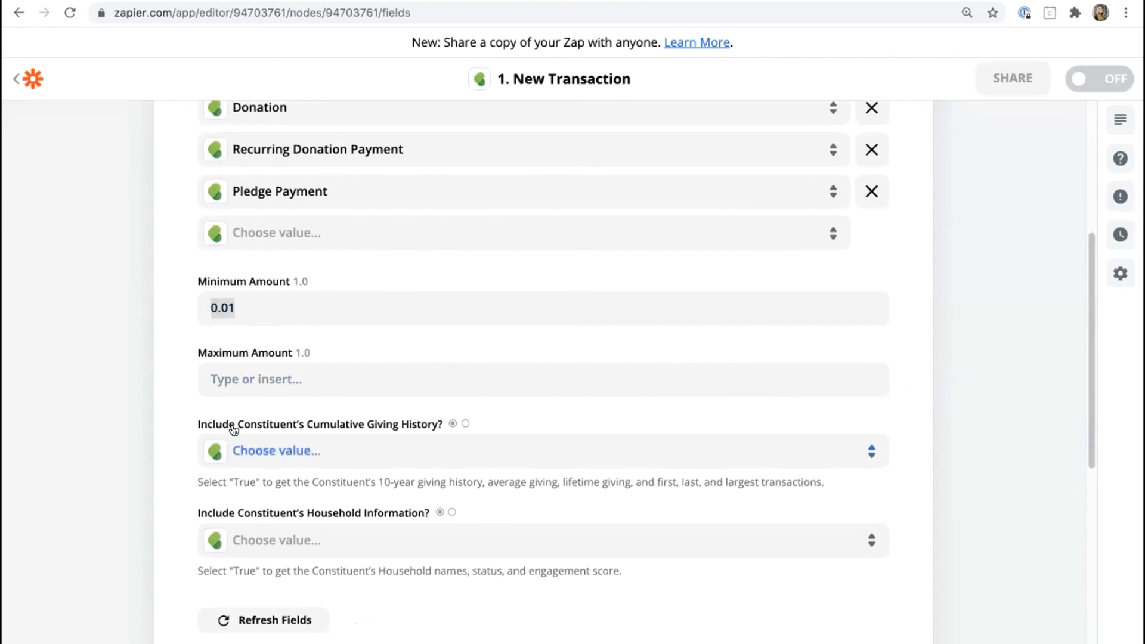
left_click_drag(188, 422, 442, 424)
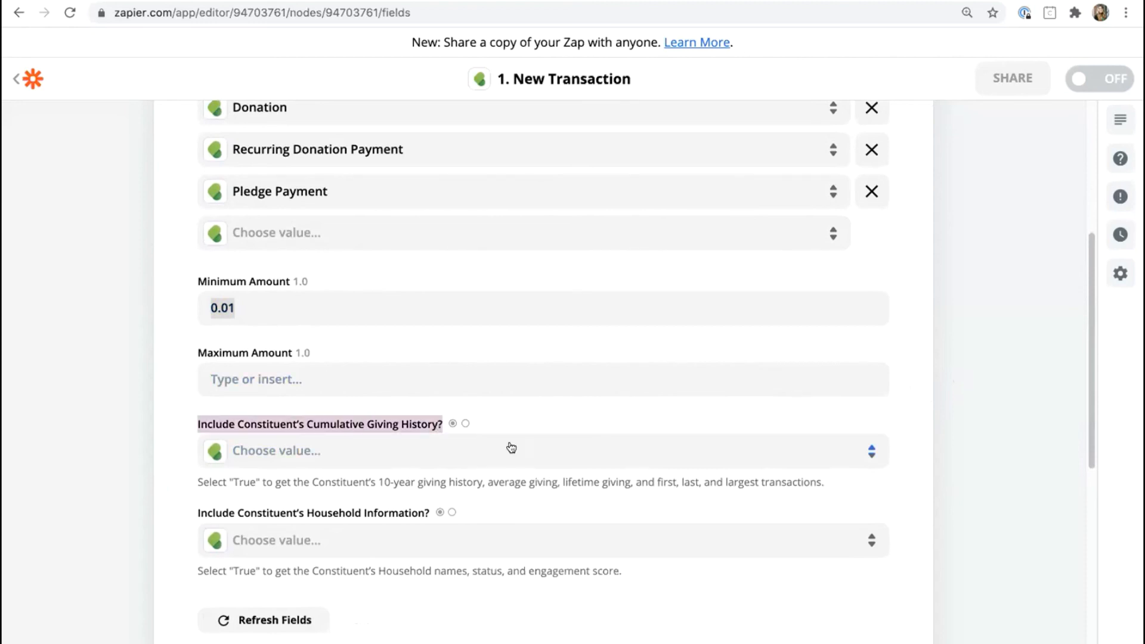
left_click(418, 467)
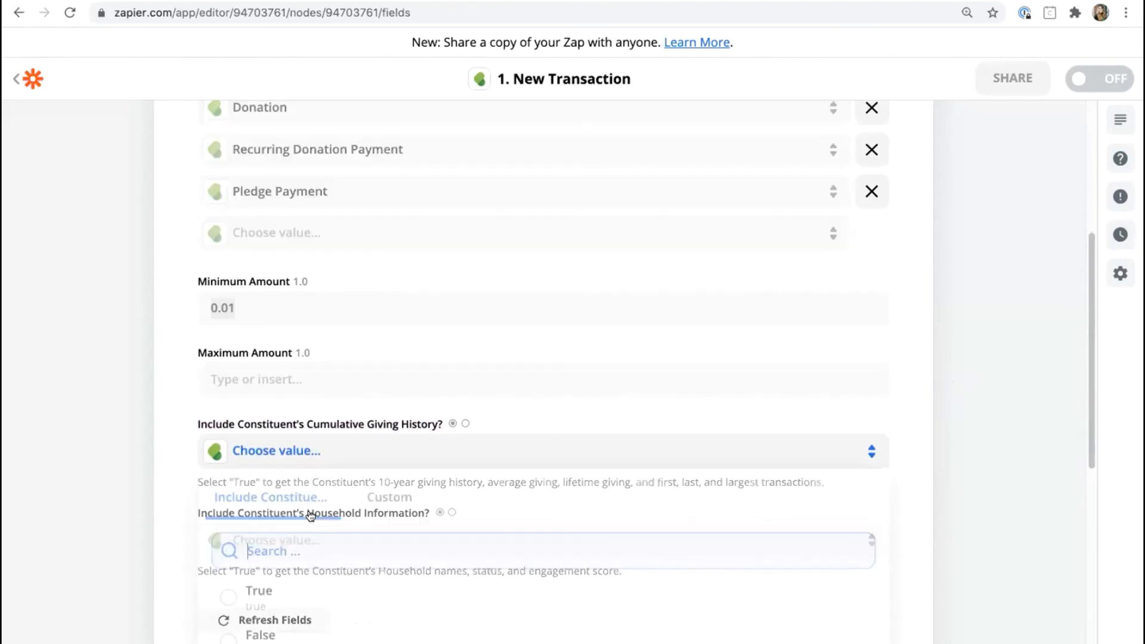
left_click(588, 596)
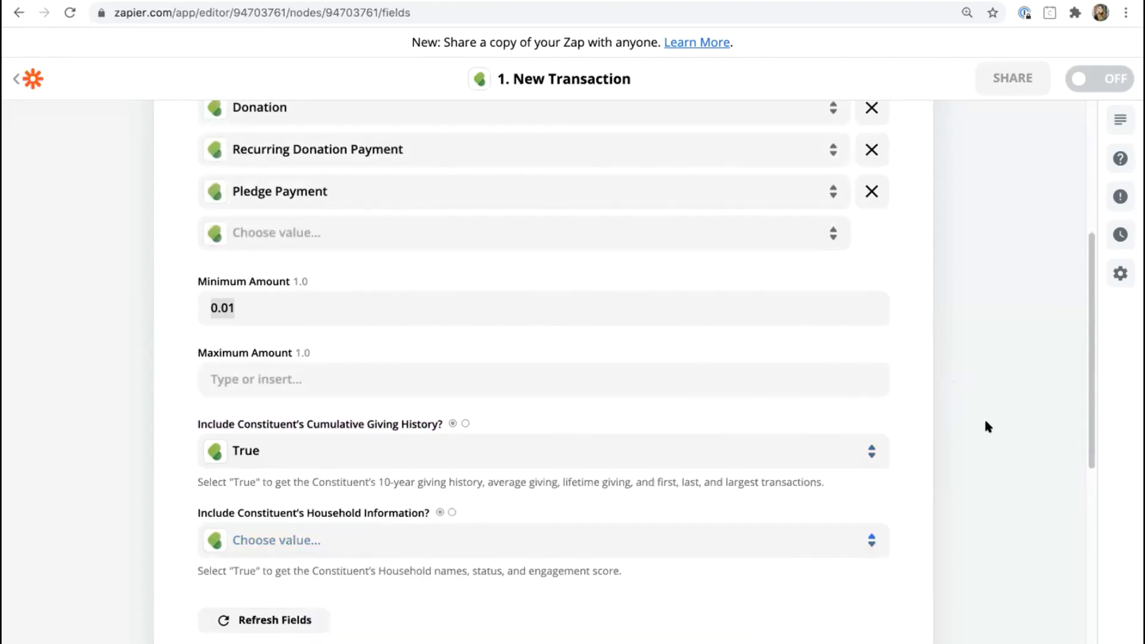
scroll(925, 424, "down", 1)
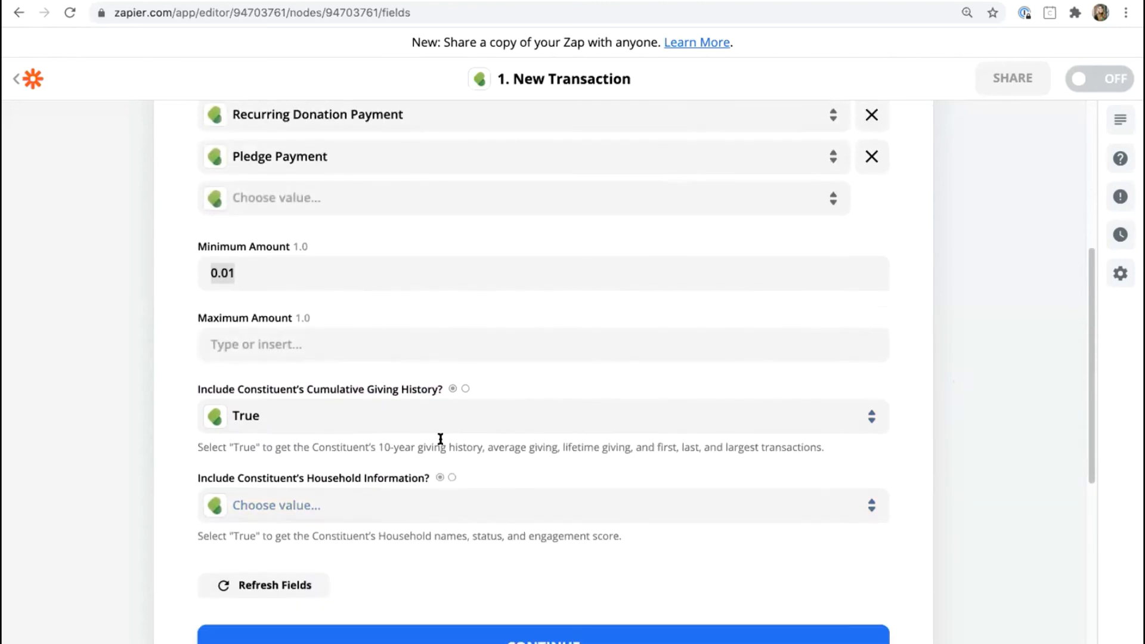
left_click_drag(429, 478, 173, 477)
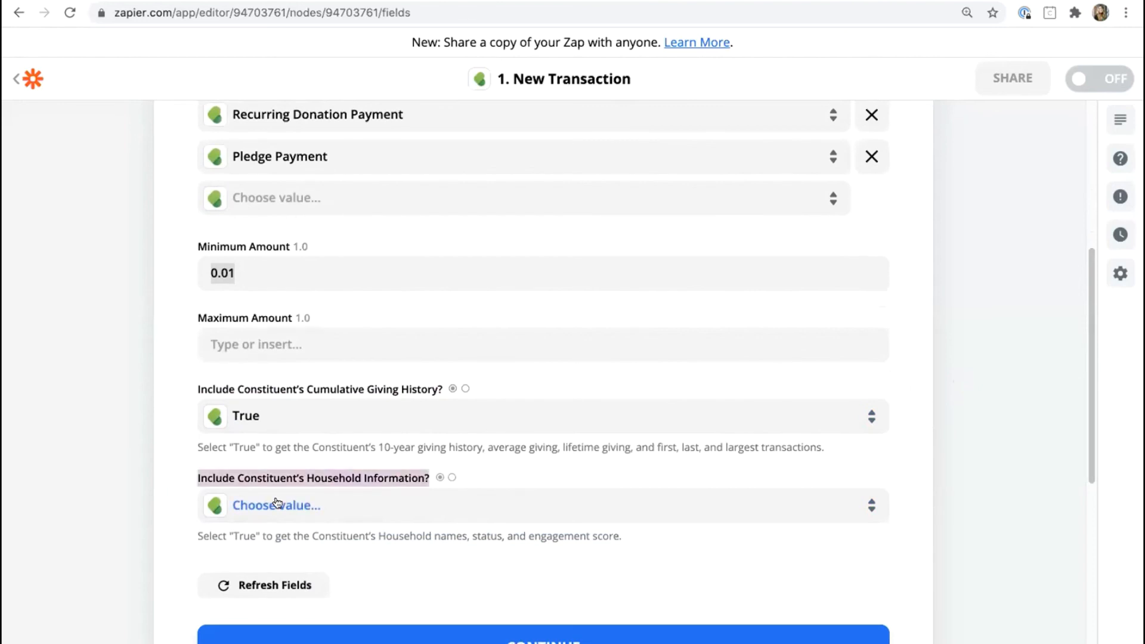
left_click(265, 517)
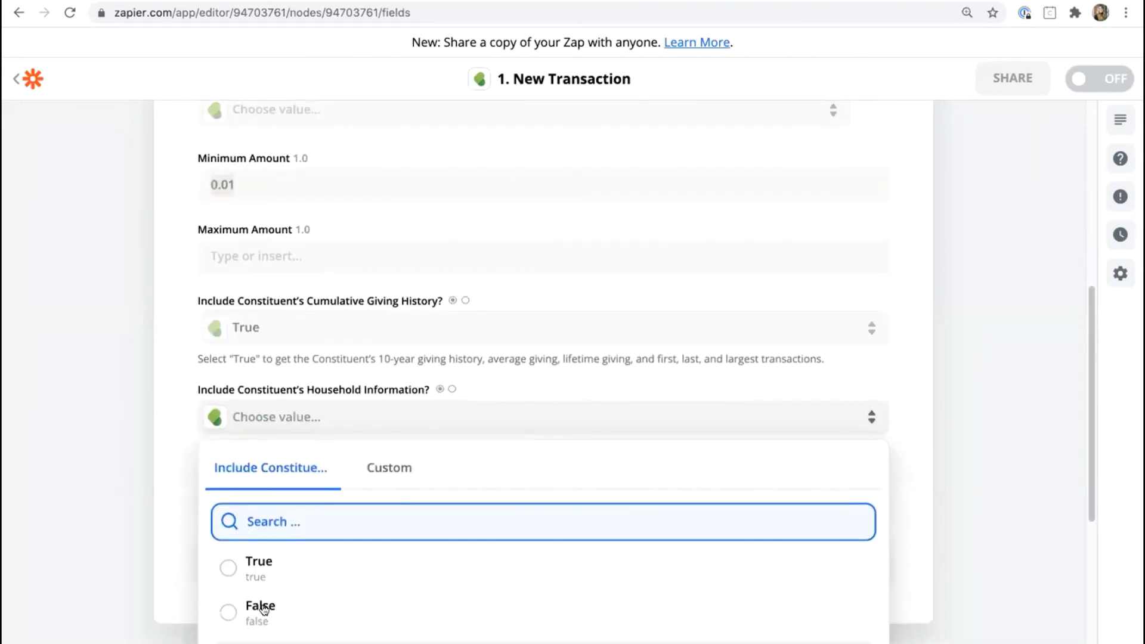
left_click(261, 607)
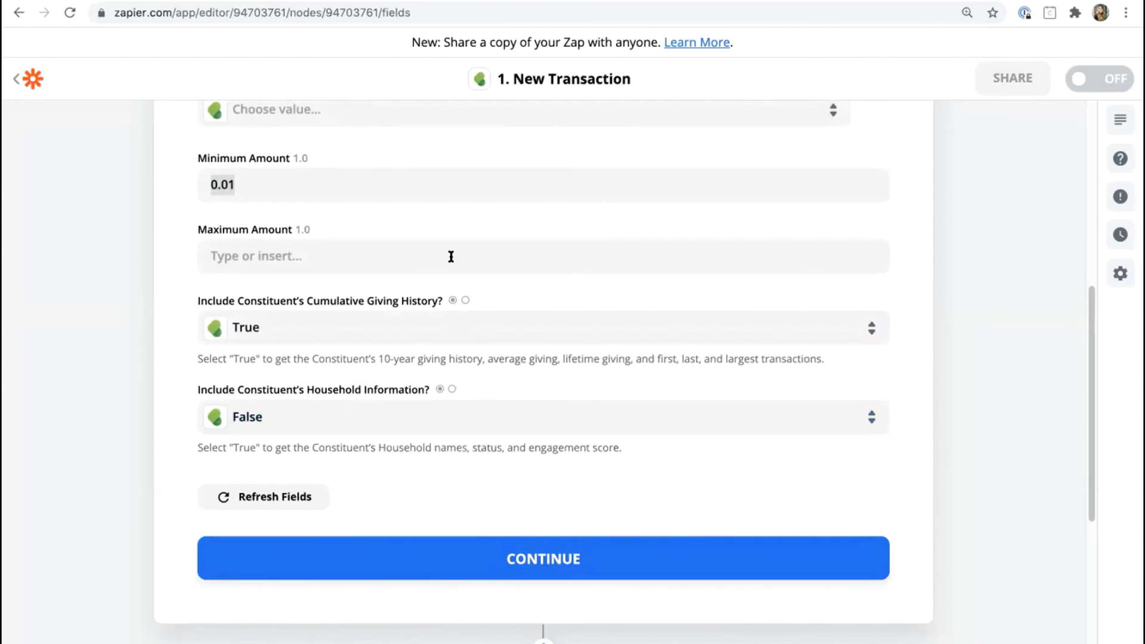
left_click(533, 565)
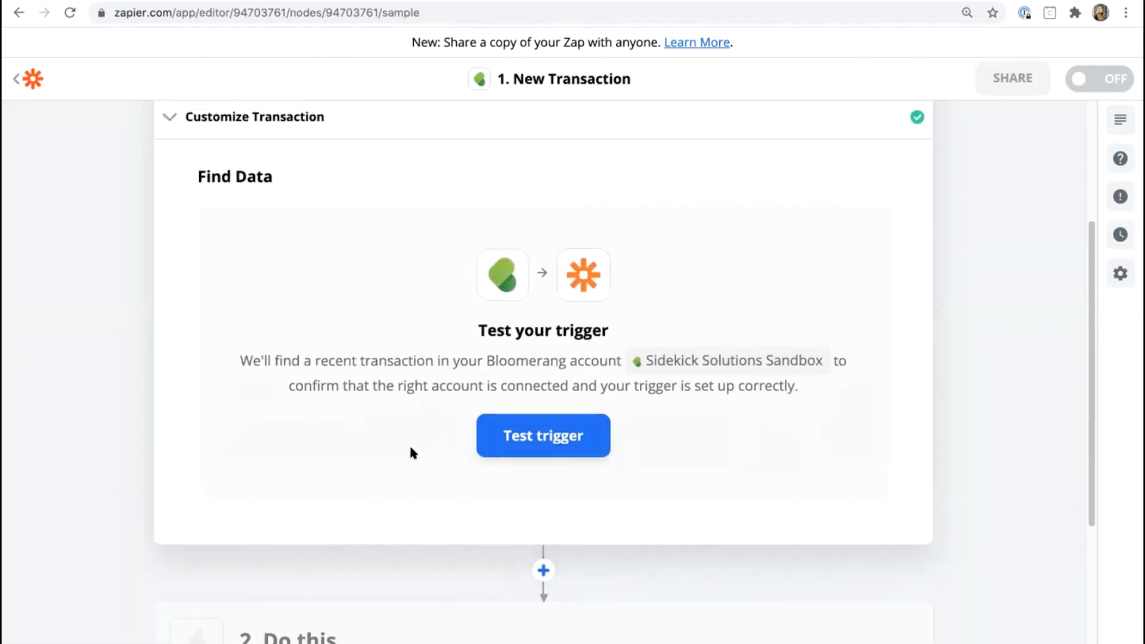
Test the trigger and choose Transaction C as the sample transaction.
left_click(544, 453)
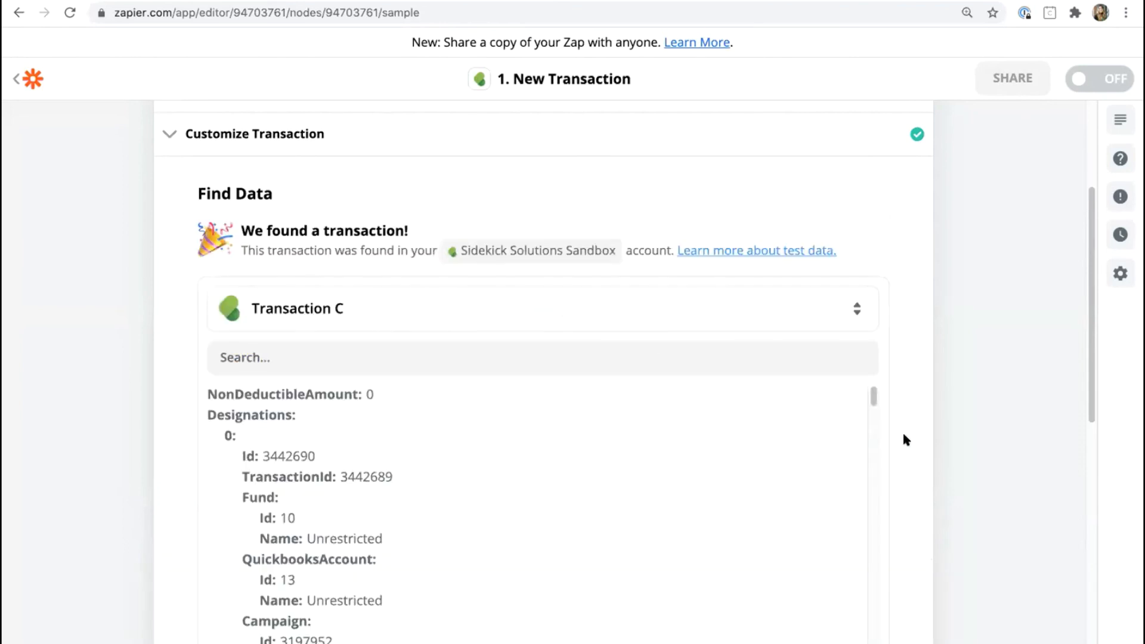
scroll(645, 441, "down", 1)
scroll(374, 454, "up", 1)
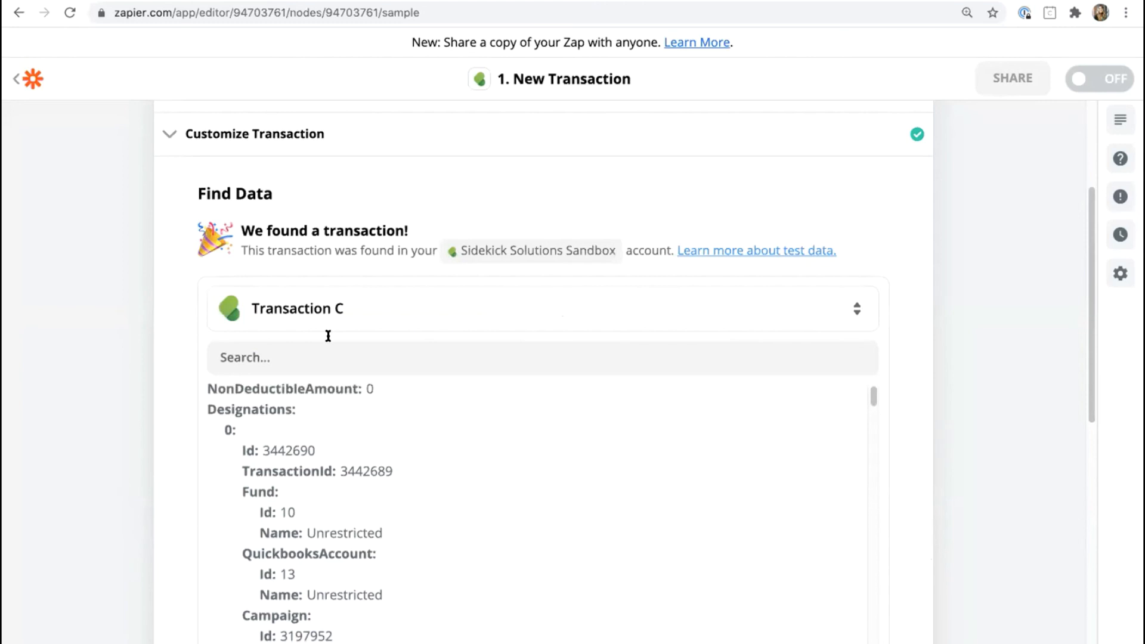
left_click(336, 319)
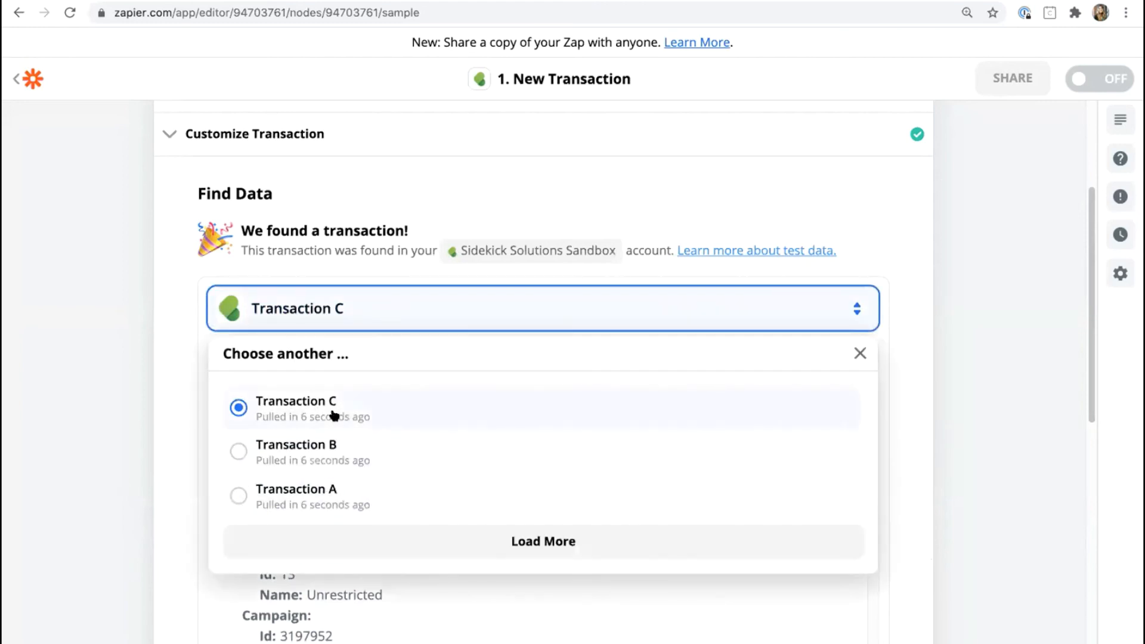
left_click(331, 411)
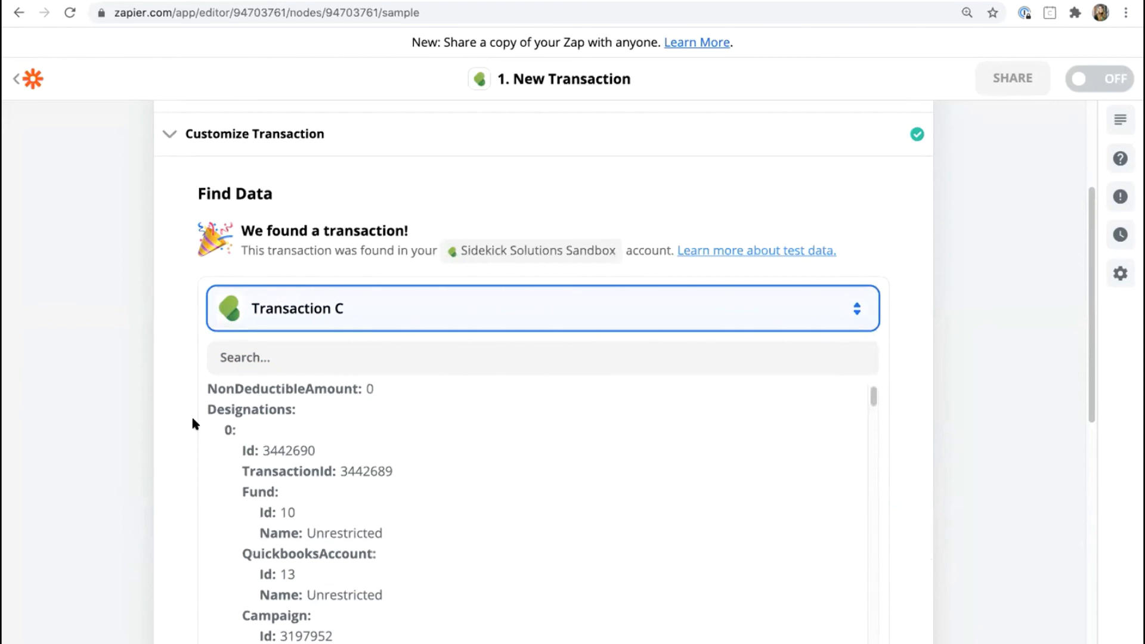
Examine the sample transaction's data, especially the campaign ID and name under its designation.
scroll(969, 376, "down", 1)
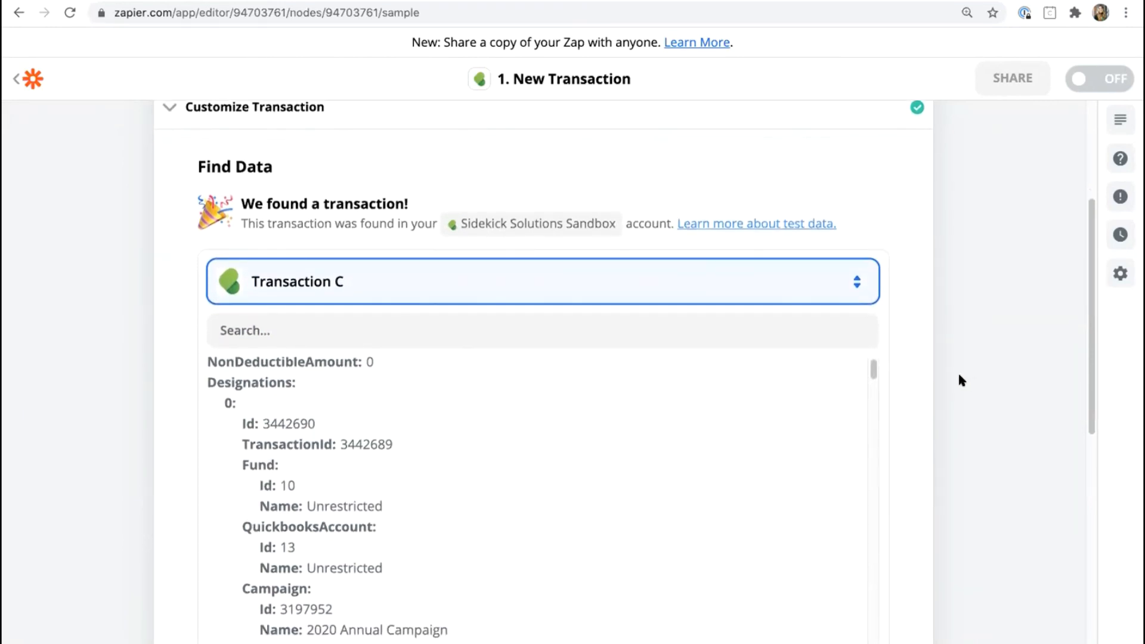
scroll(959, 374, "down", 1)
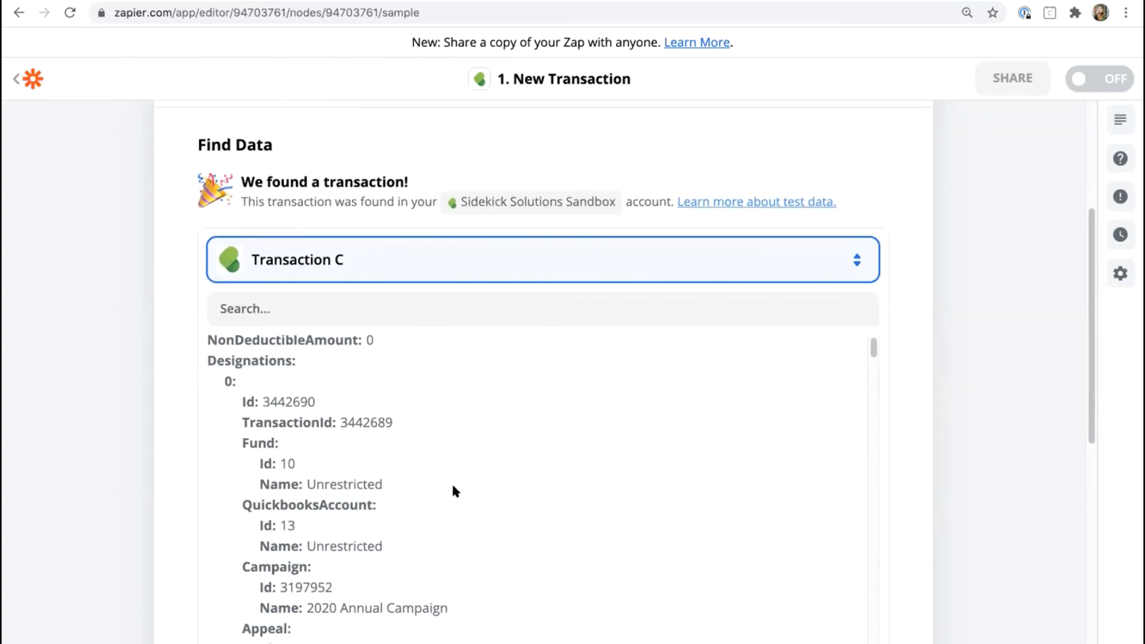
scroll(453, 486, "down", 1)
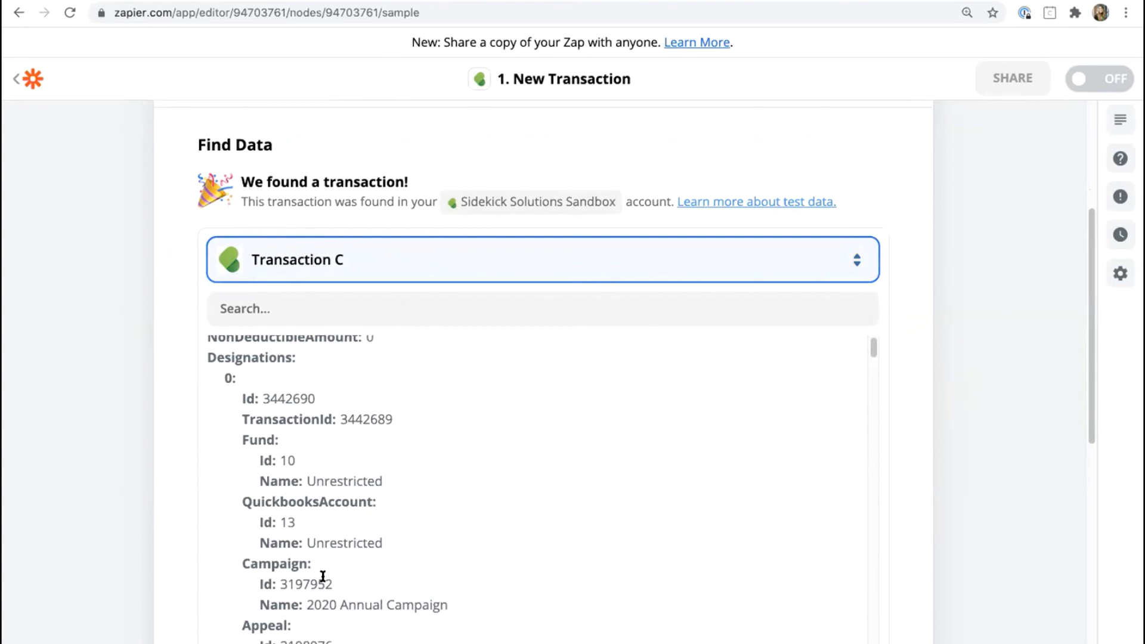
left_click_drag(243, 564, 447, 606)
scroll(350, 382, "down", 4)
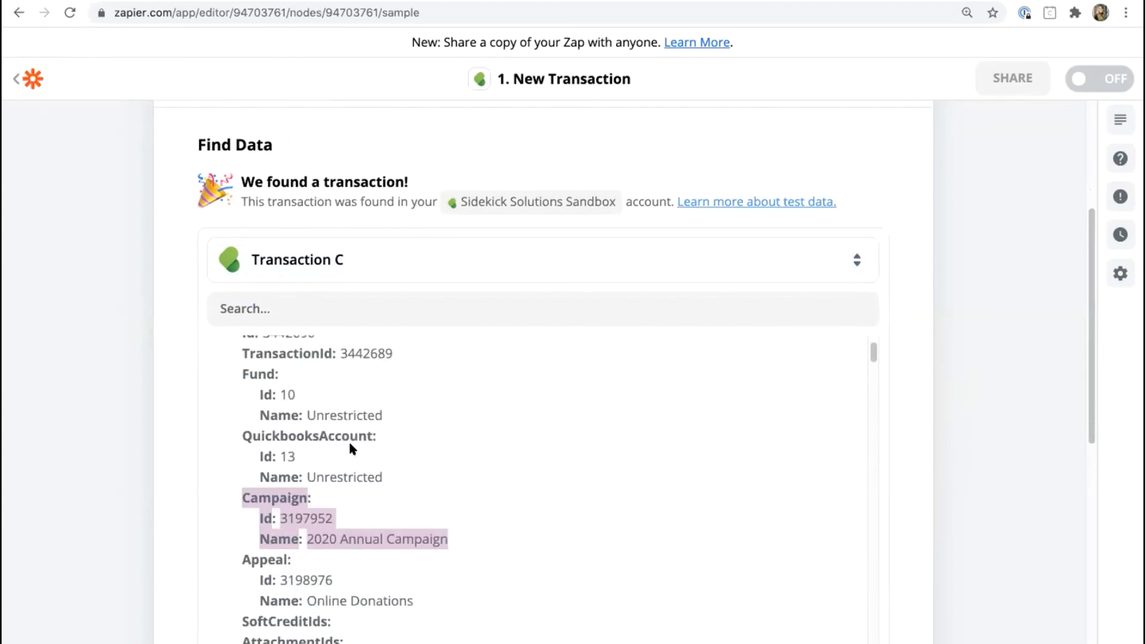
scroll(298, 456, "up", 3)
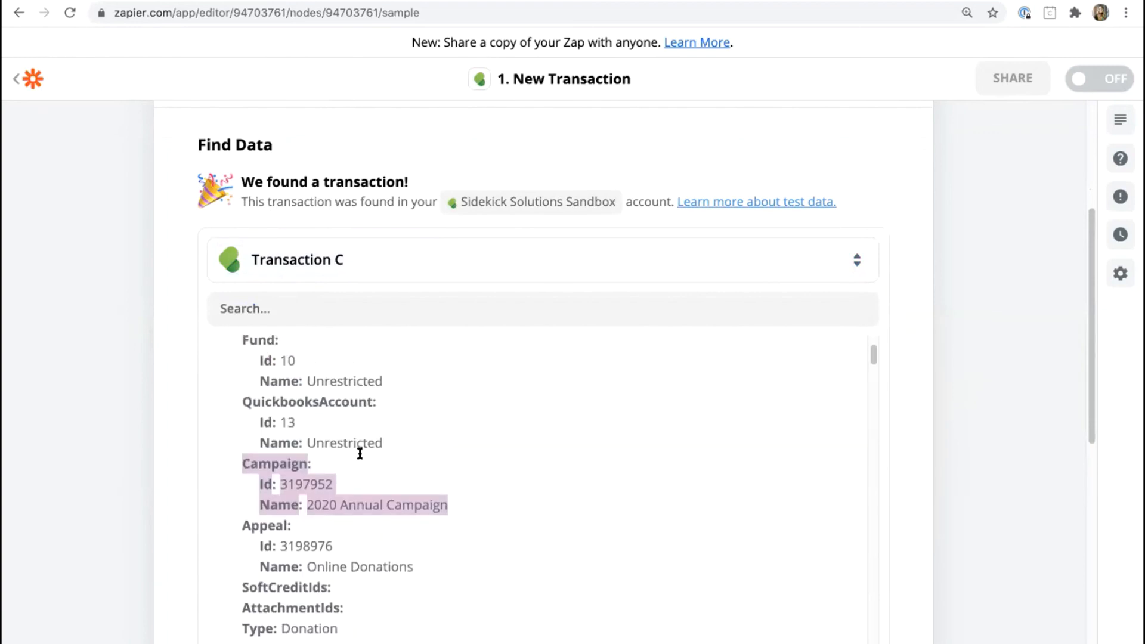
left_click(252, 488)
left_click_drag(243, 487, 453, 537)
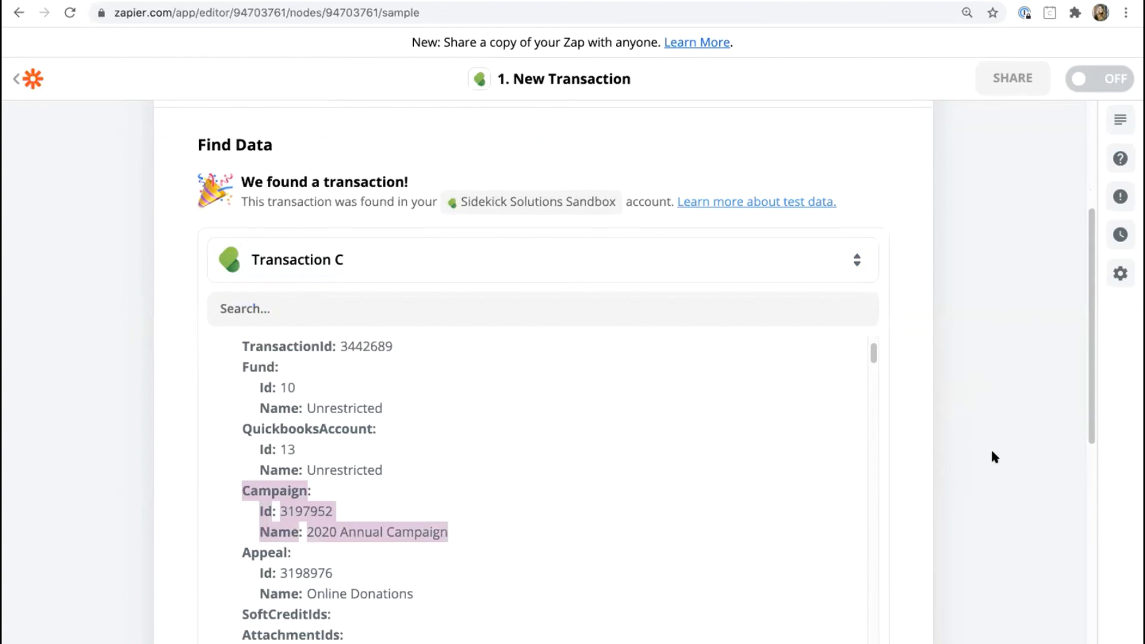
Accept the sample transaction and add a Filter as the Zap's second step.
scroll(990, 453, "down", 3)
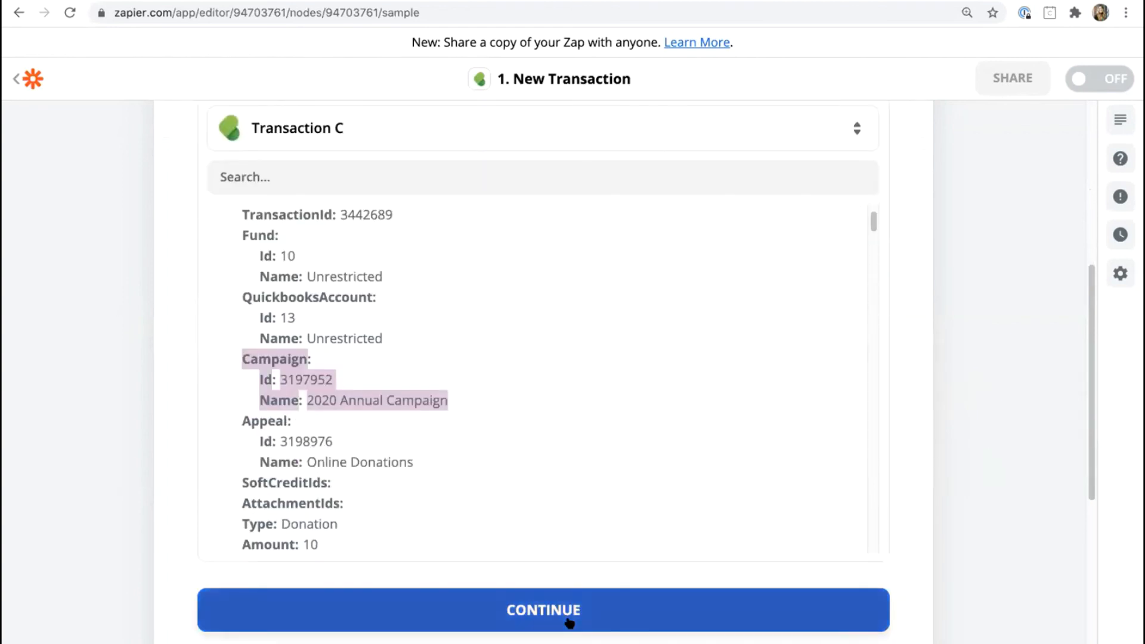
left_click(570, 623)
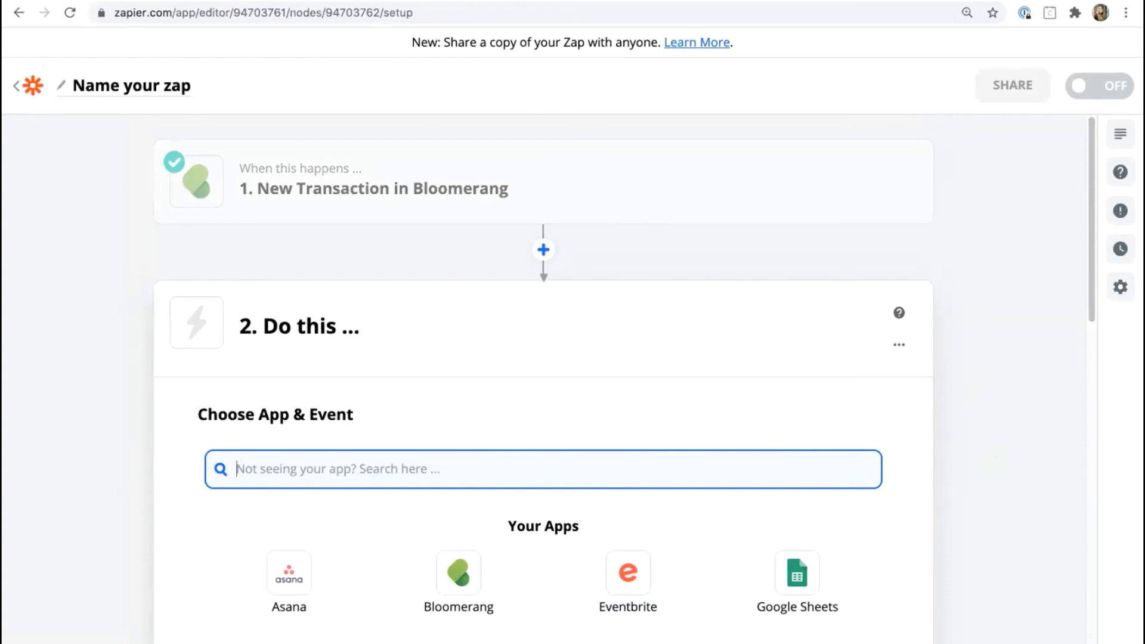
type("Filter")
left_click(286, 539)
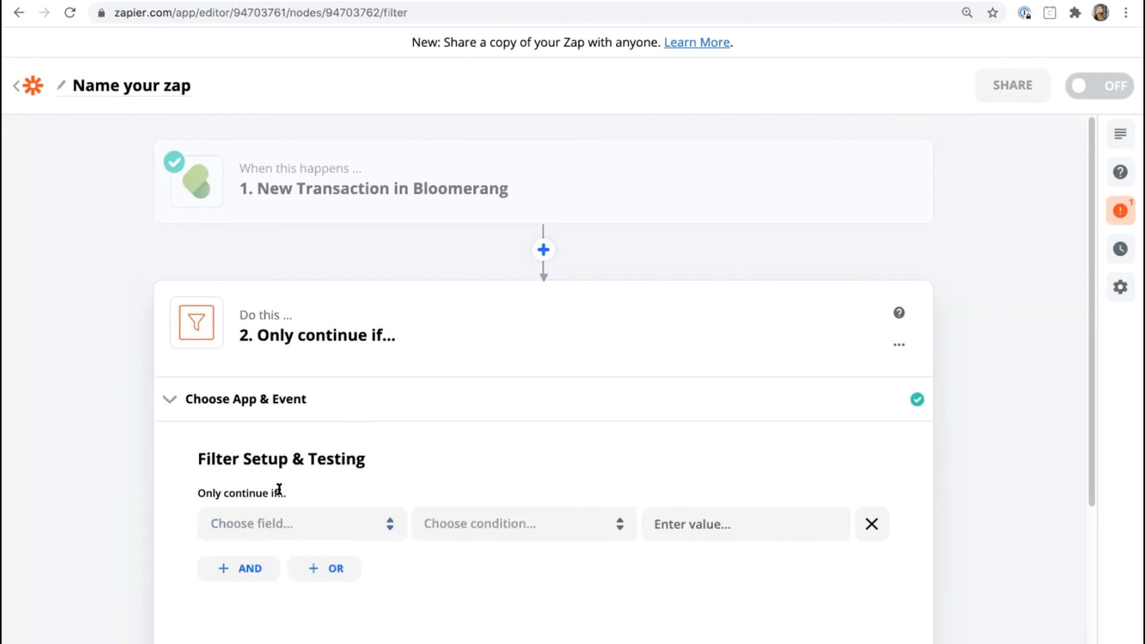
scroll(162, 471, "down", 1)
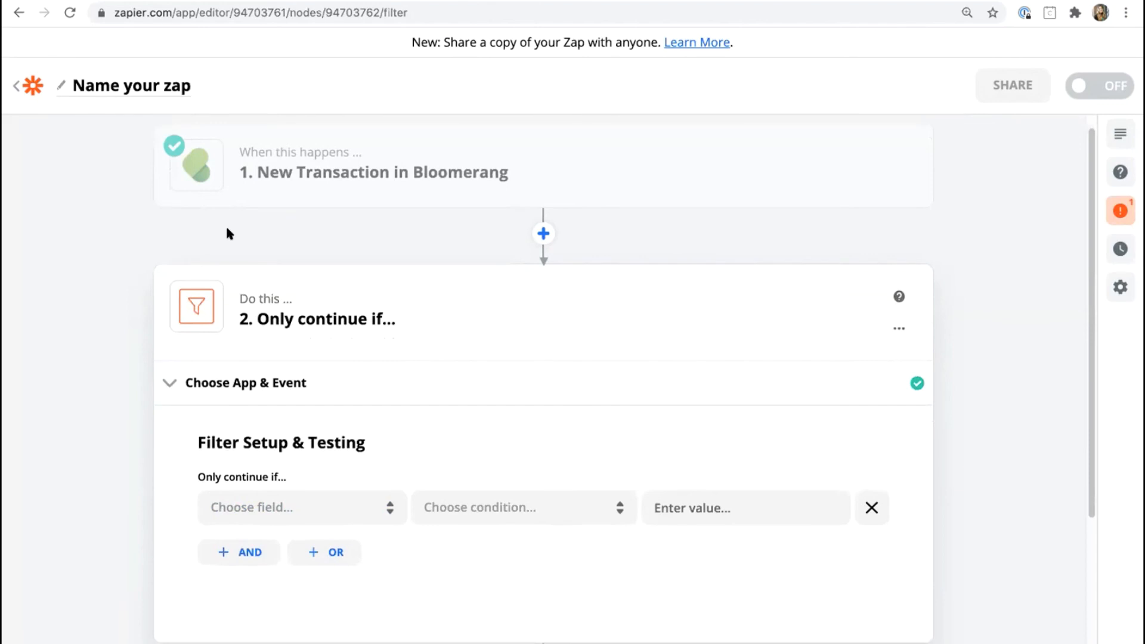
Set the filter's first condition so the Zap continues only if Constituent Primary Email Value exists.
left_click(388, 511)
scroll(166, 485, "down", 3)
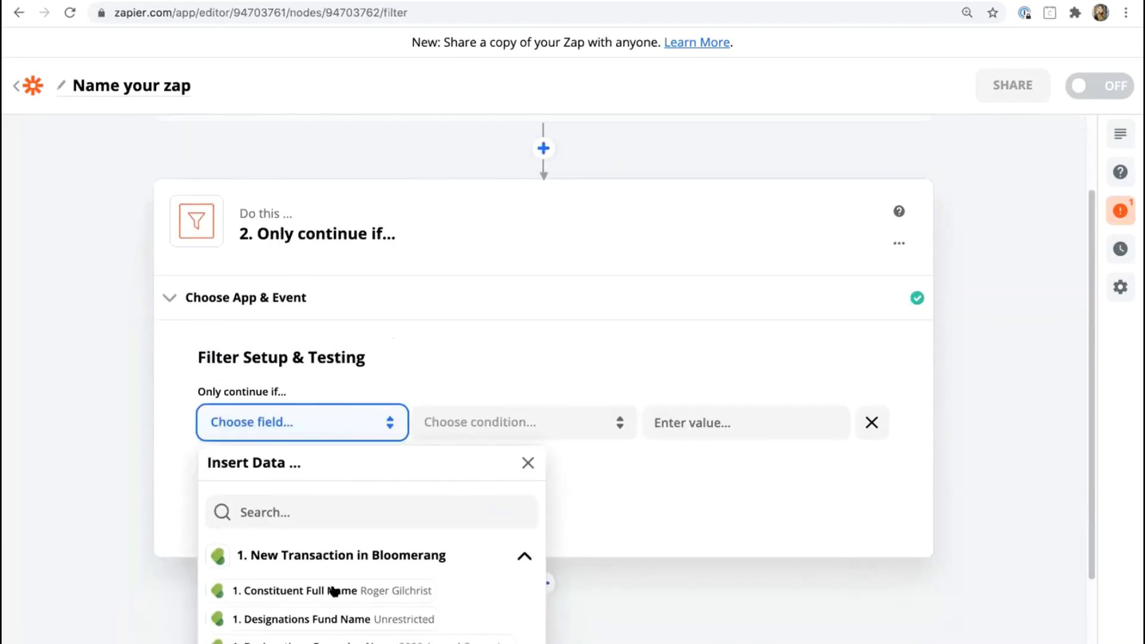
left_click(326, 511)
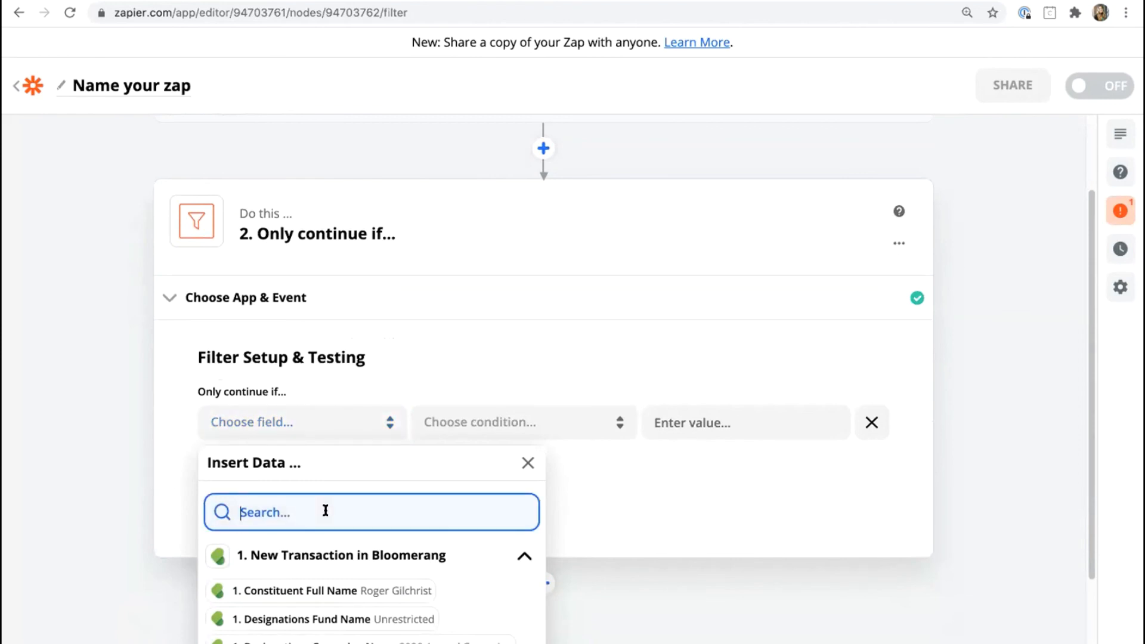
type("Primary")
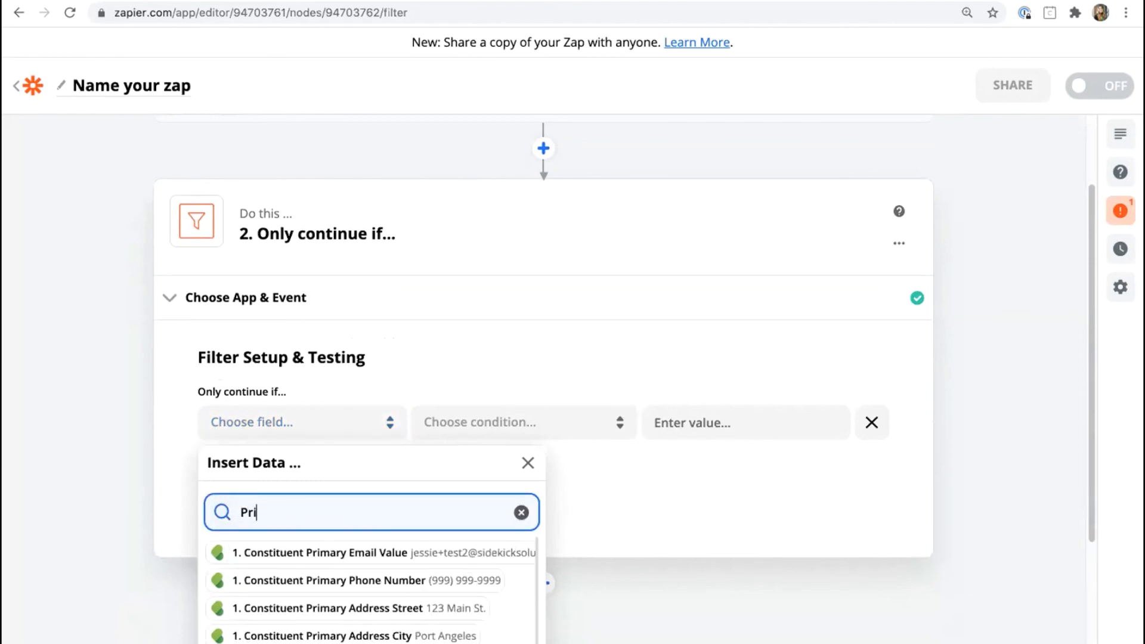
left_click(401, 553)
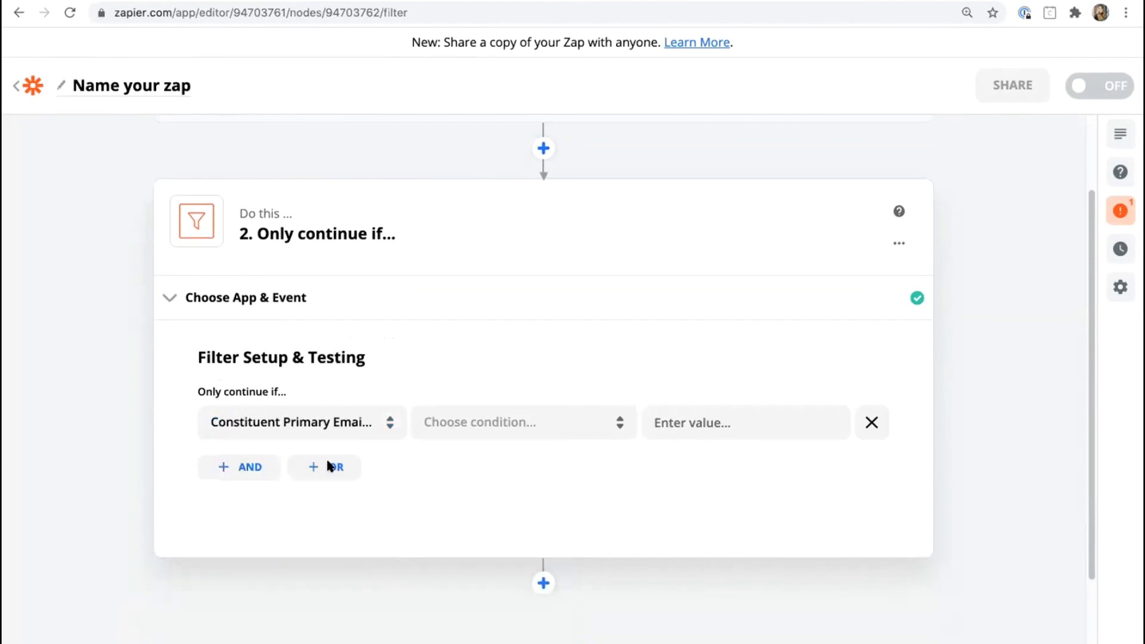
left_click(461, 423)
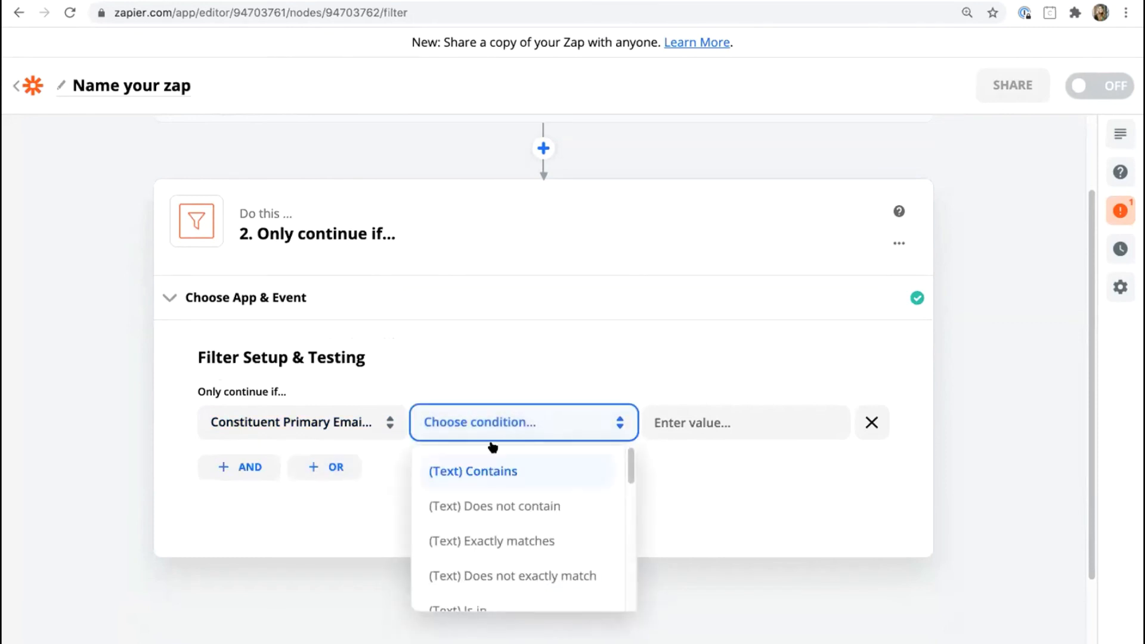
scroll(492, 541, "down", 10)
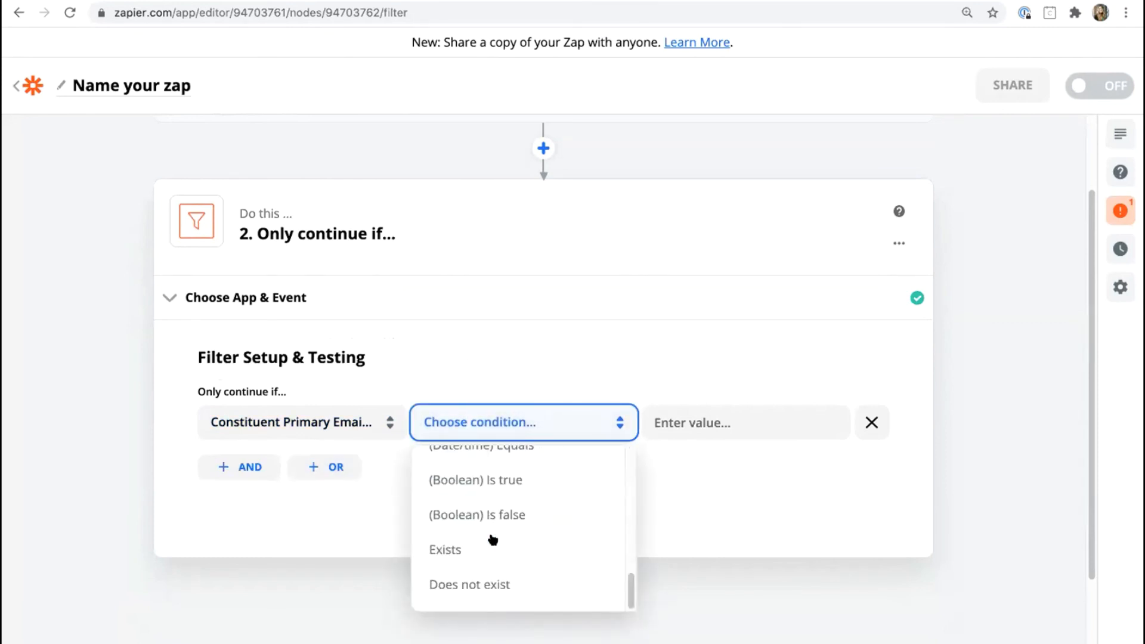
left_click(461, 546)
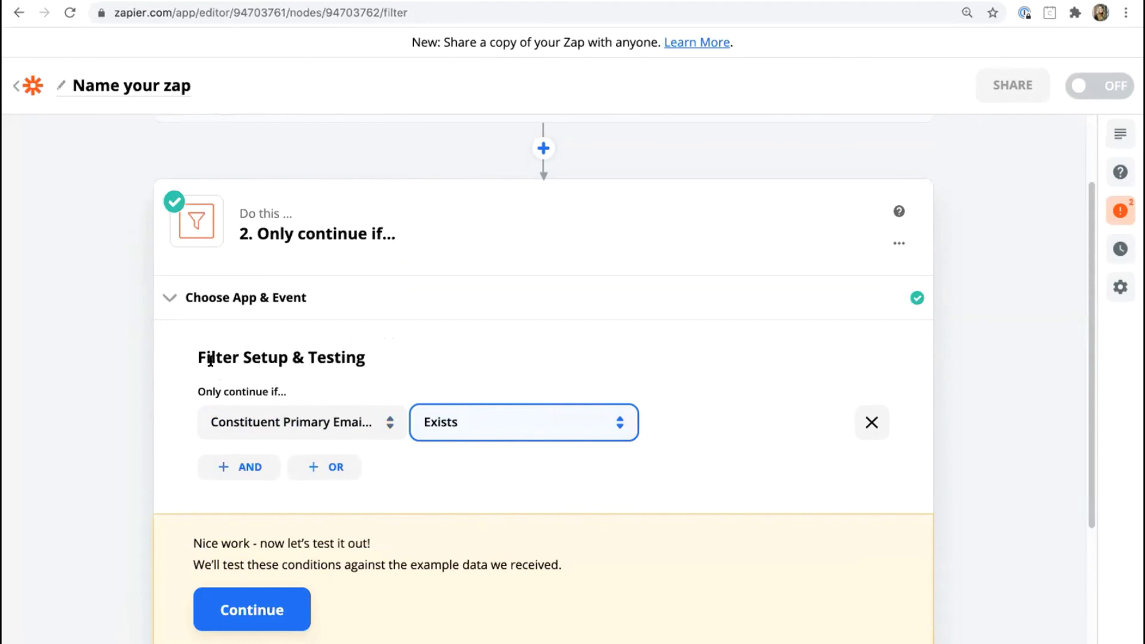
left_click_drag(195, 391, 289, 391)
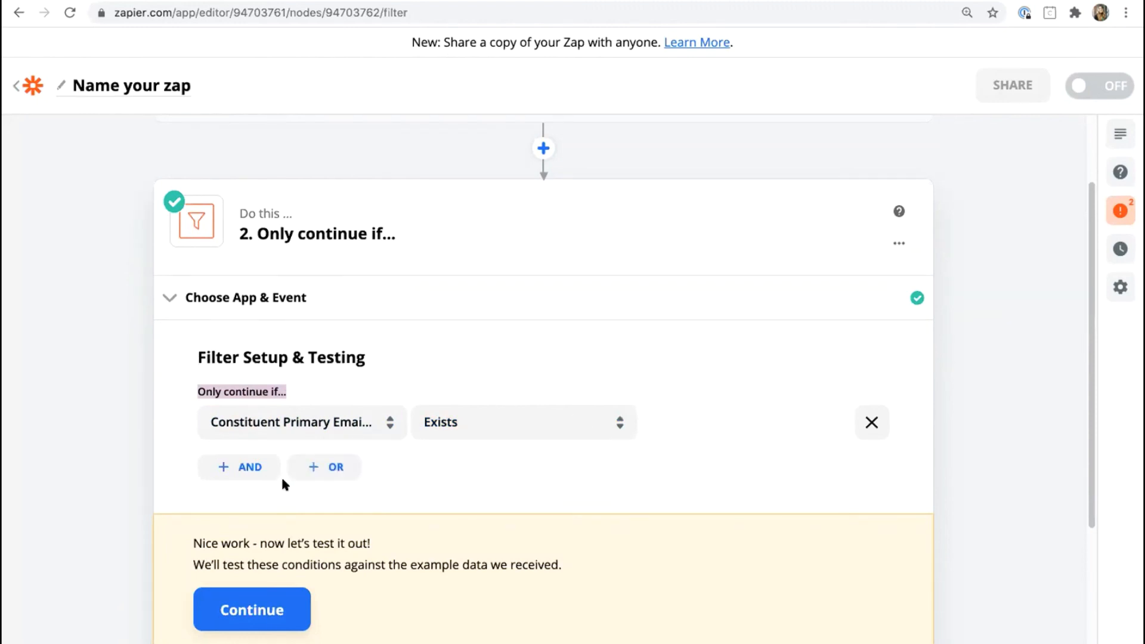
Add a second AND condition to the filter based on the Constituent Email Interest Type field.
left_click(248, 470)
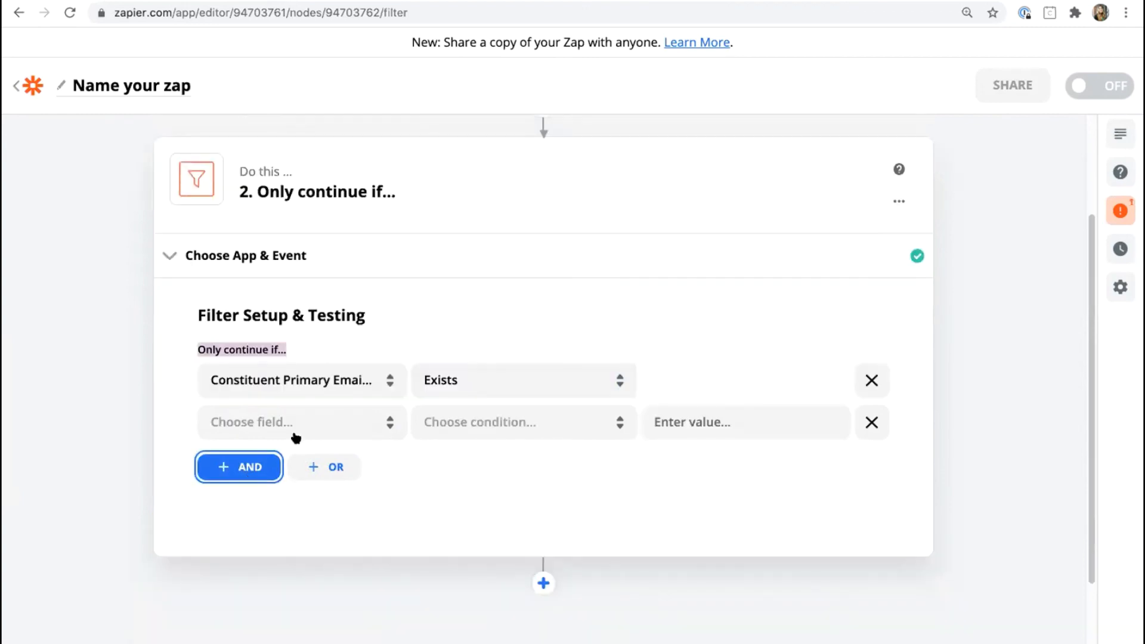
left_click(302, 424)
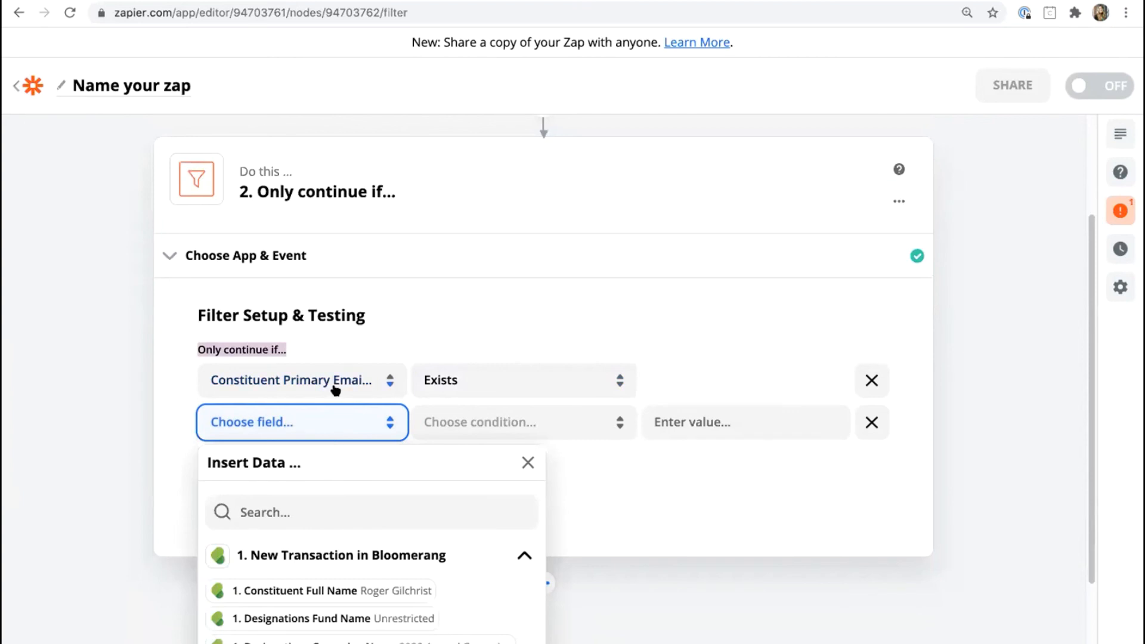
left_click(320, 511)
type("Email Inter")
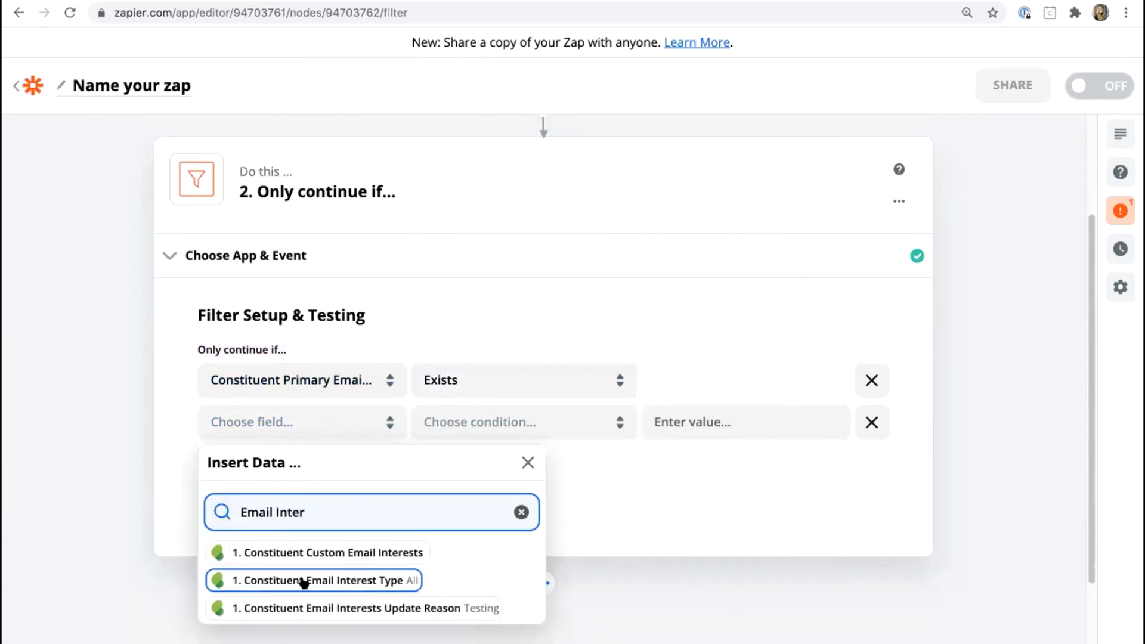
left_click(370, 580)
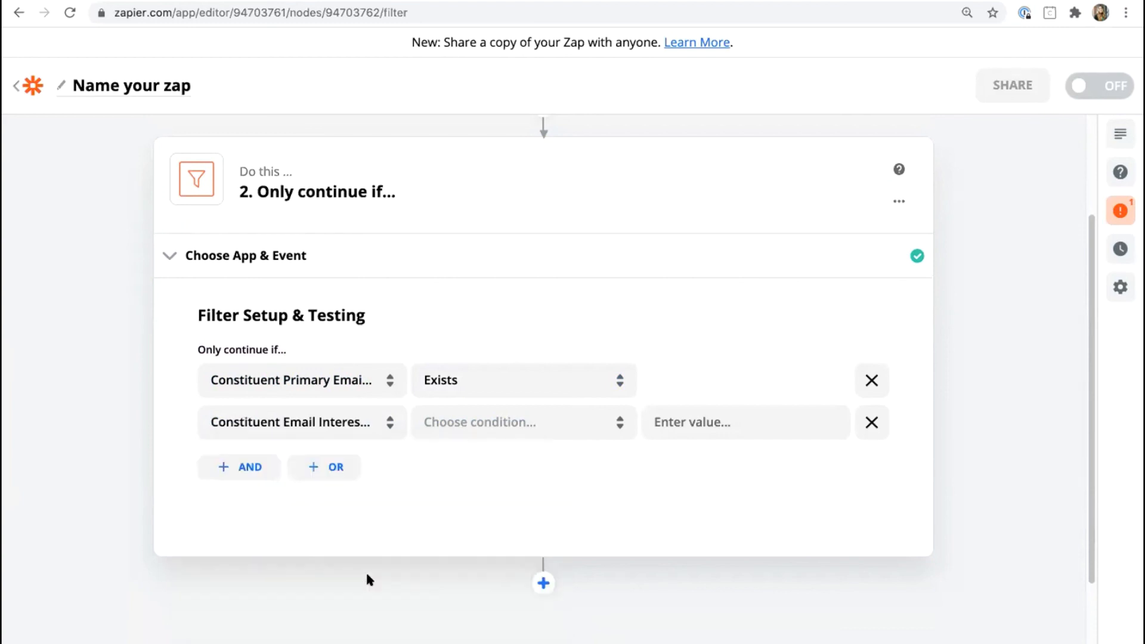
left_click(363, 439)
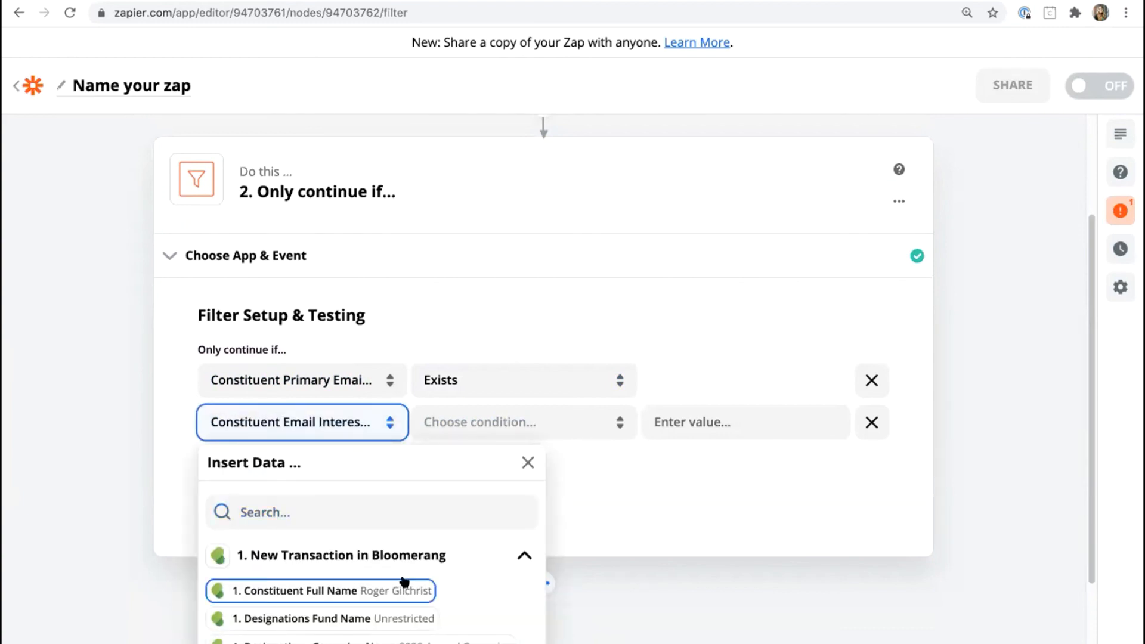
type("Email Inte")
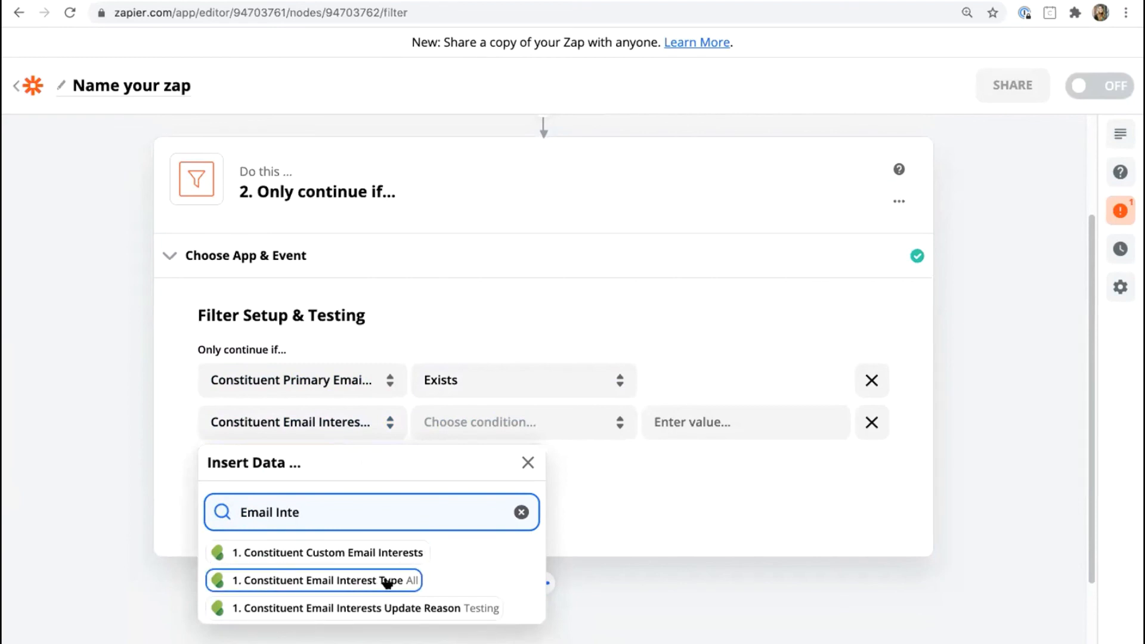
left_click(388, 581)
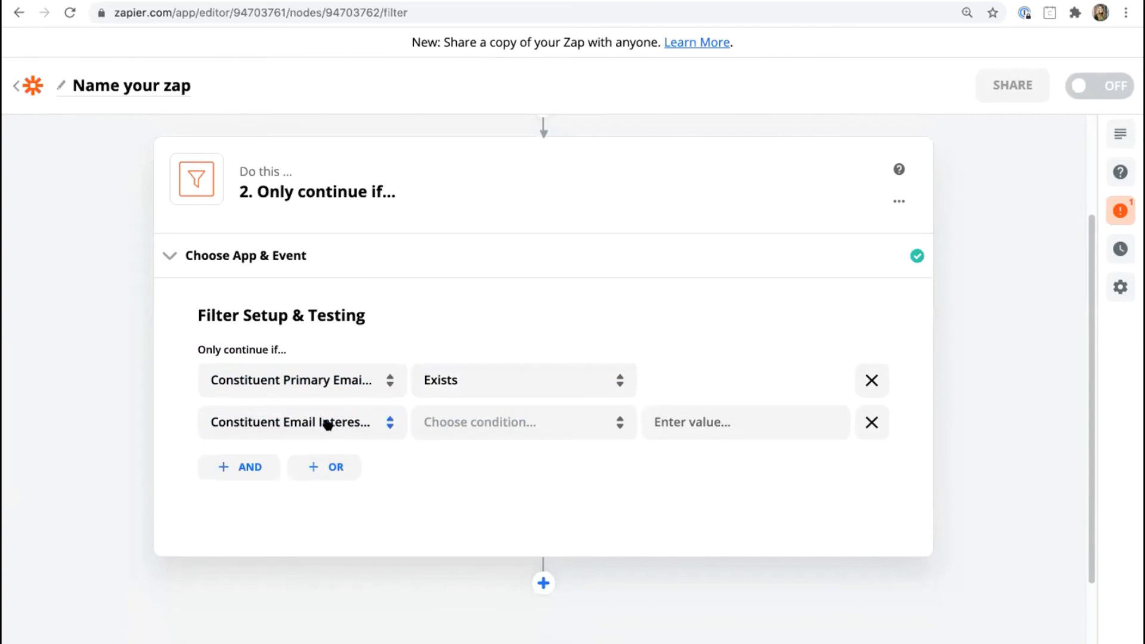
Make the email interest condition require that the text does not exactly match OptedOut.
left_click(476, 422)
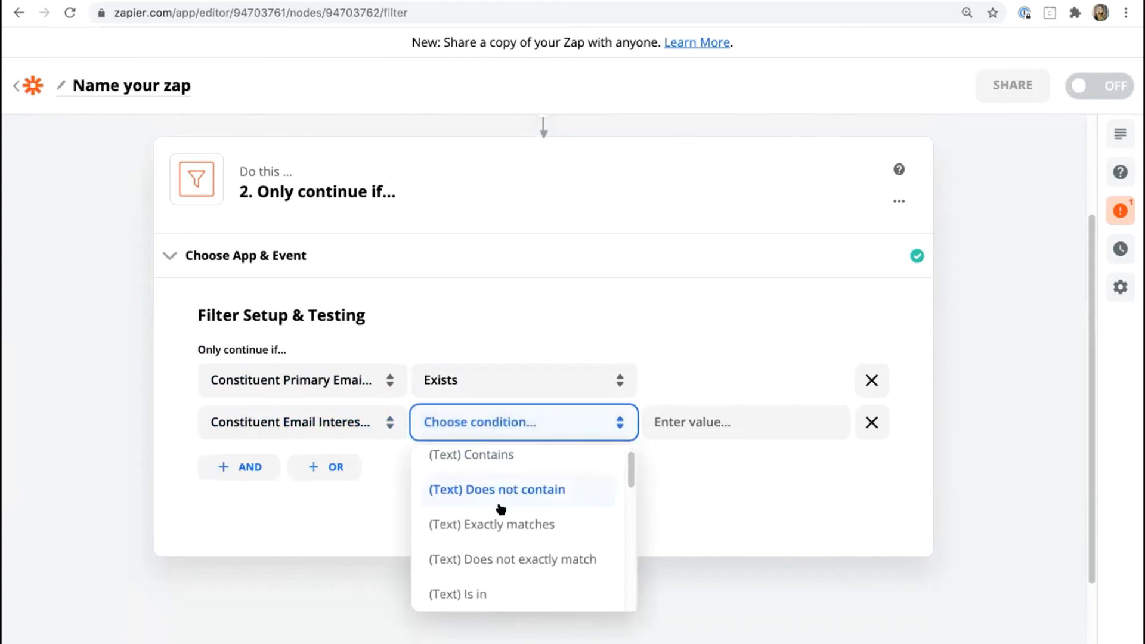
left_click(508, 557)
left_click(693, 422)
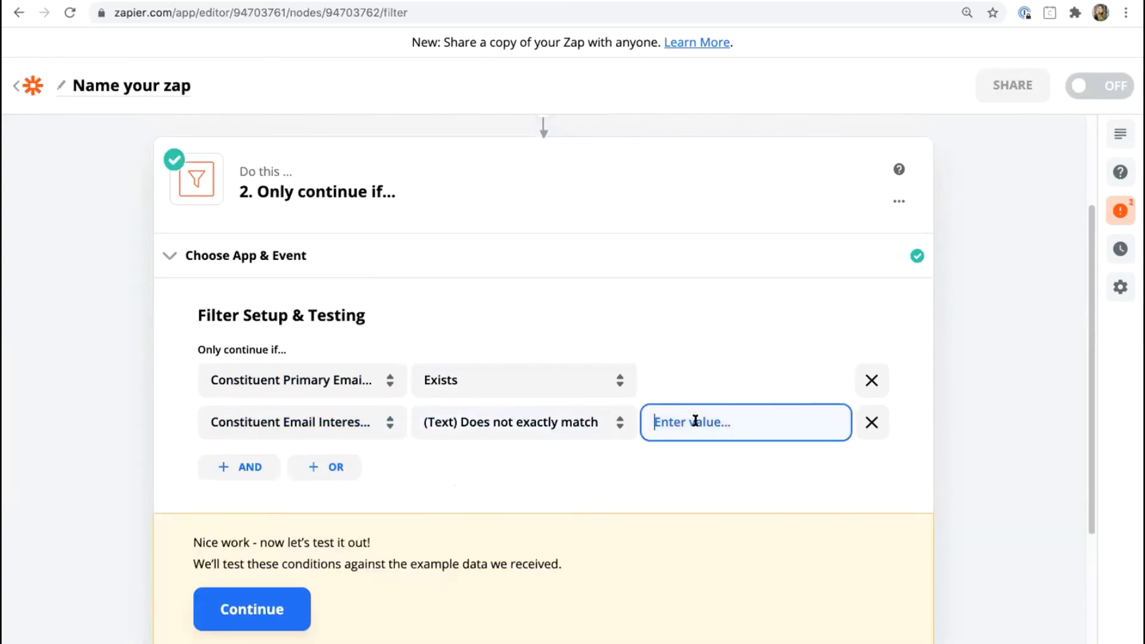
type("OptedO")
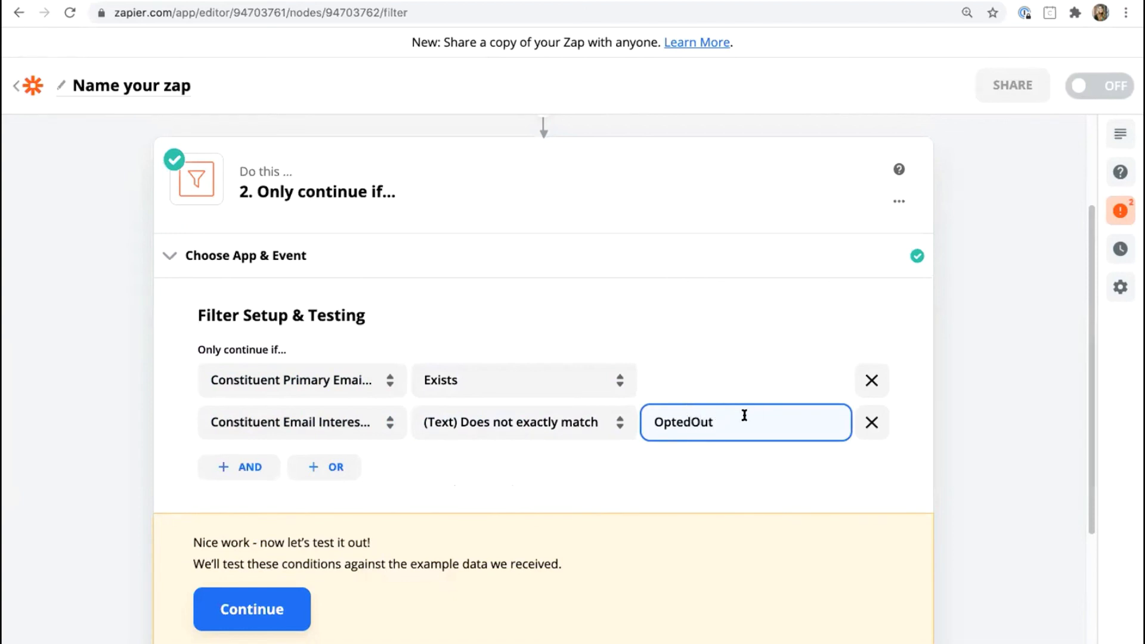
type("ut")
left_click_drag(745, 415, 651, 424)
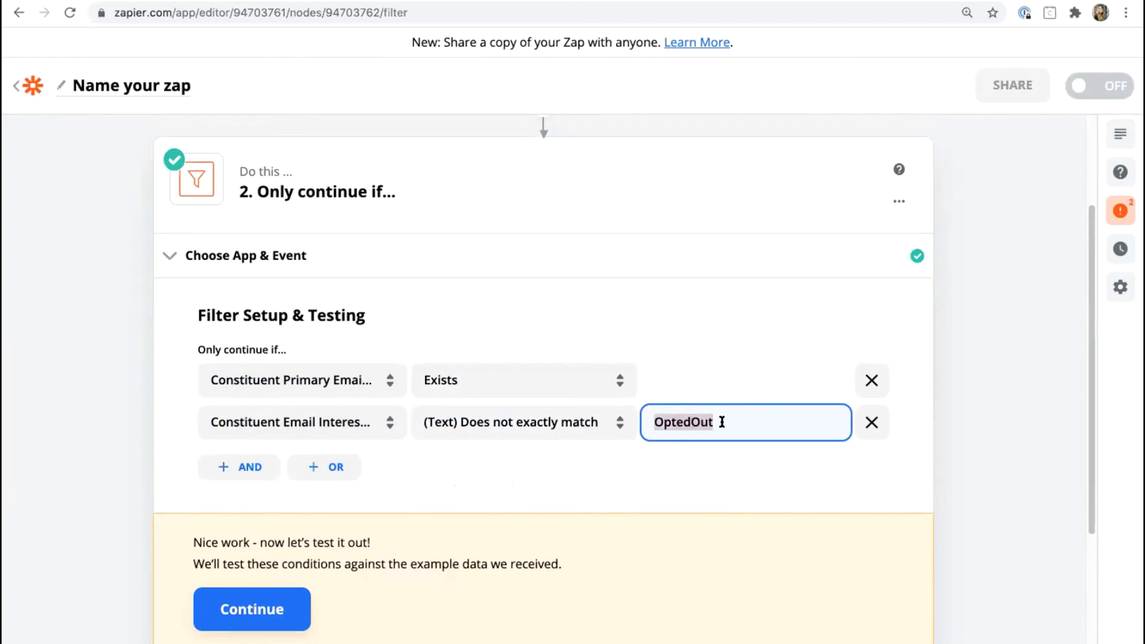
left_click_drag(722, 422, 652, 417)
left_click_drag(708, 425, 651, 422)
left_click_drag(727, 424, 654, 418)
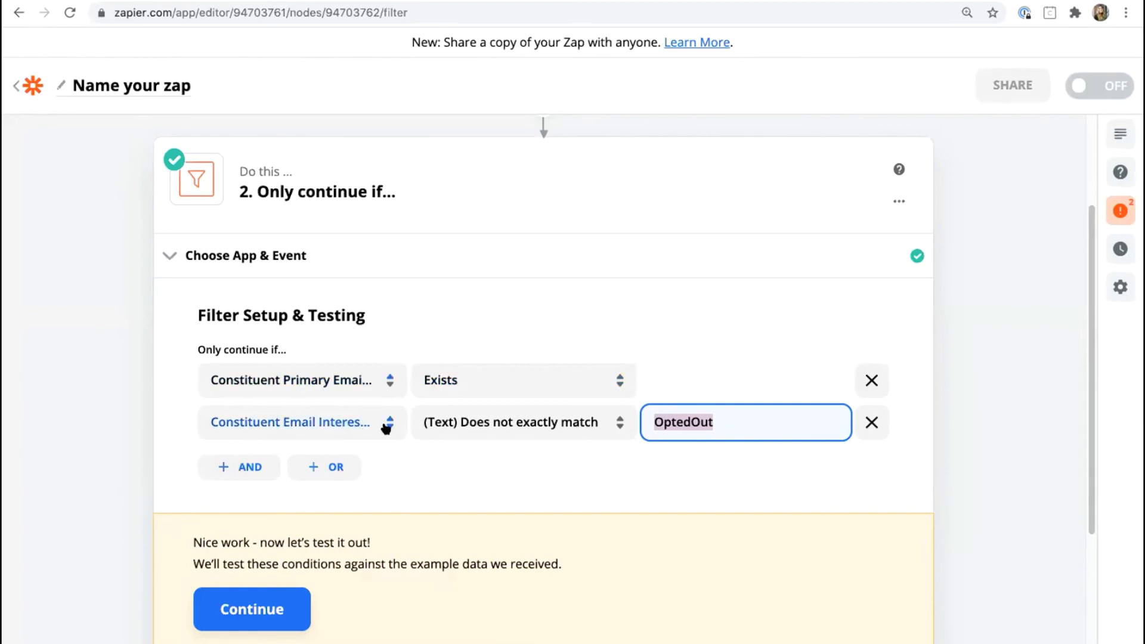
Test the filter conditions against the sample data and finish editing the filter step.
left_click(254, 609)
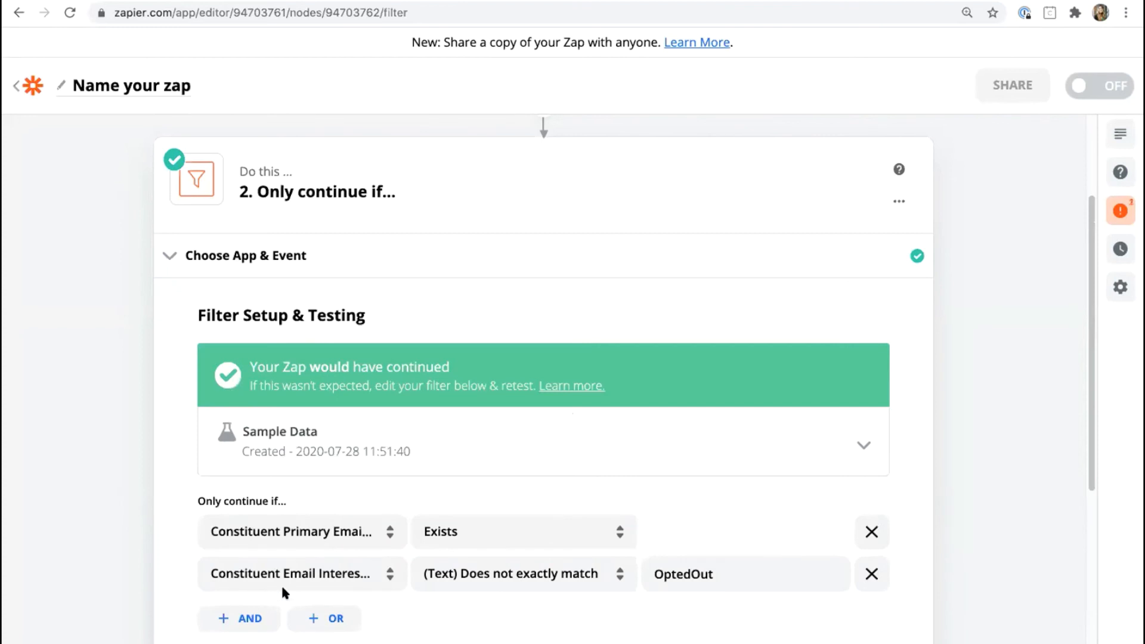
scroll(575, 493, "down", 4)
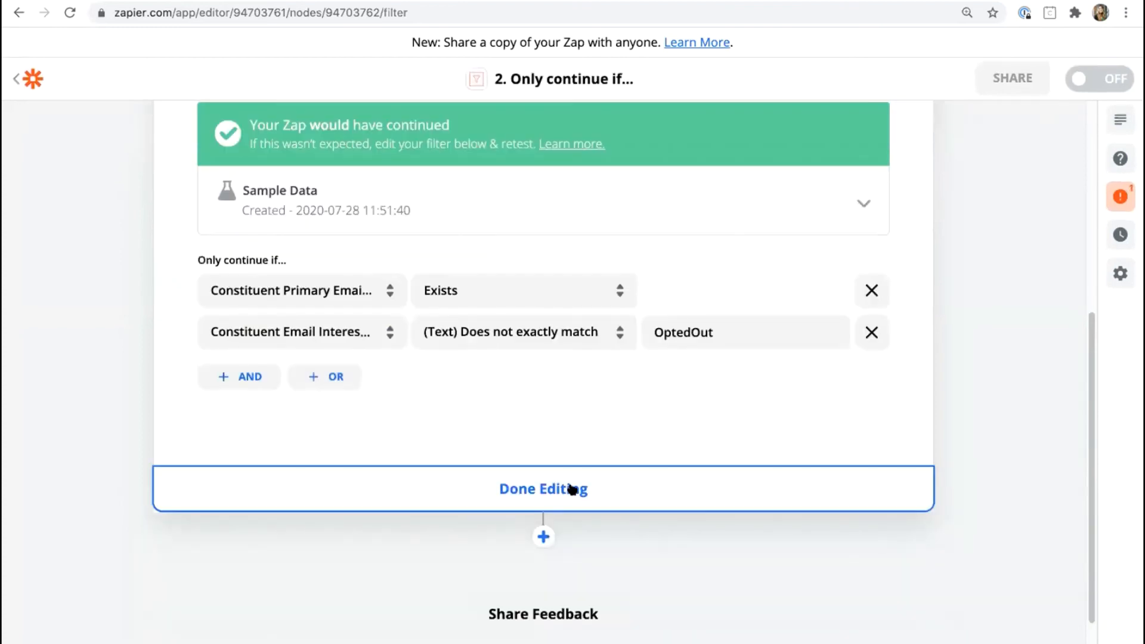
left_click(573, 489)
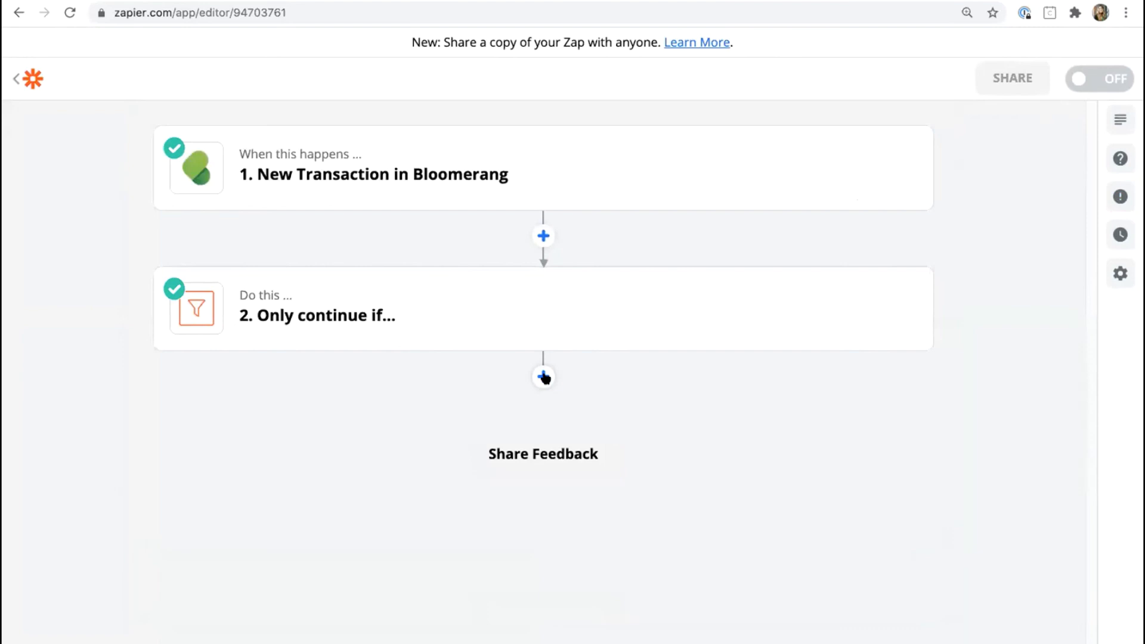
Add Mailchimp as the Zap's third step with the Add/Update Subscriber action event, and continue to the account choice.
left_click(544, 376)
type("Mailchimp")
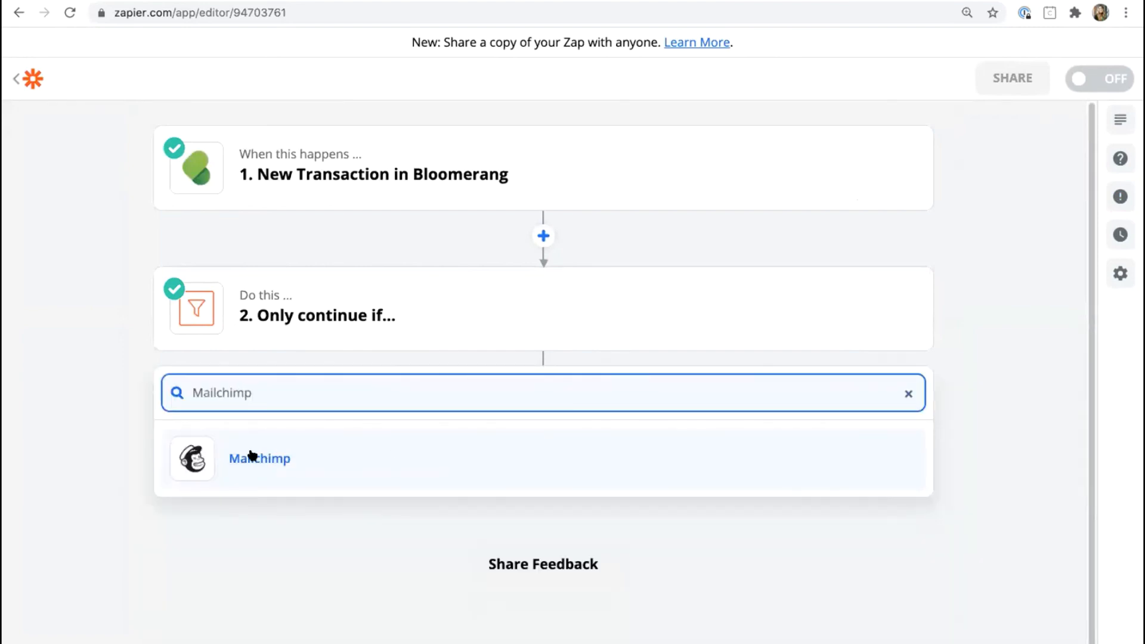
left_click(251, 458)
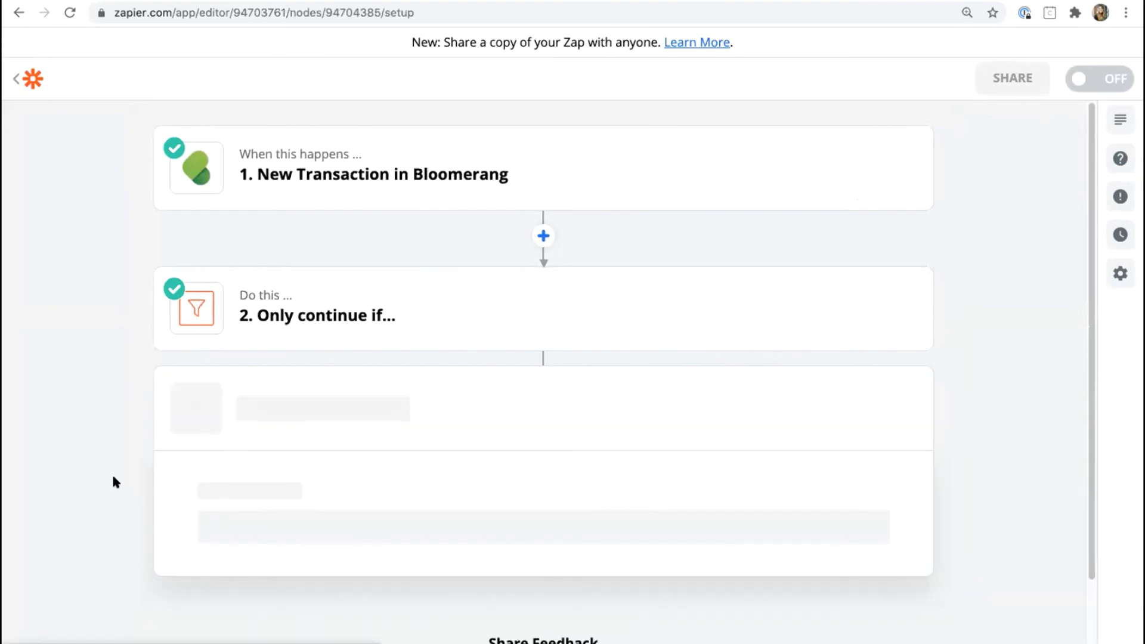
left_click_drag(197, 376, 314, 377)
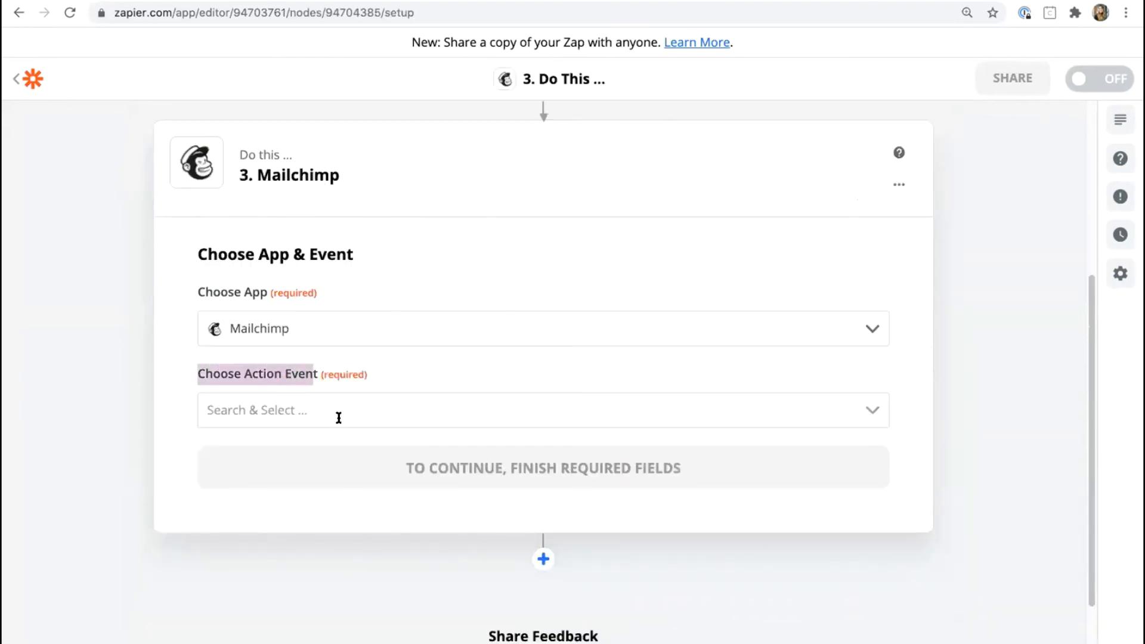
left_click(338, 412)
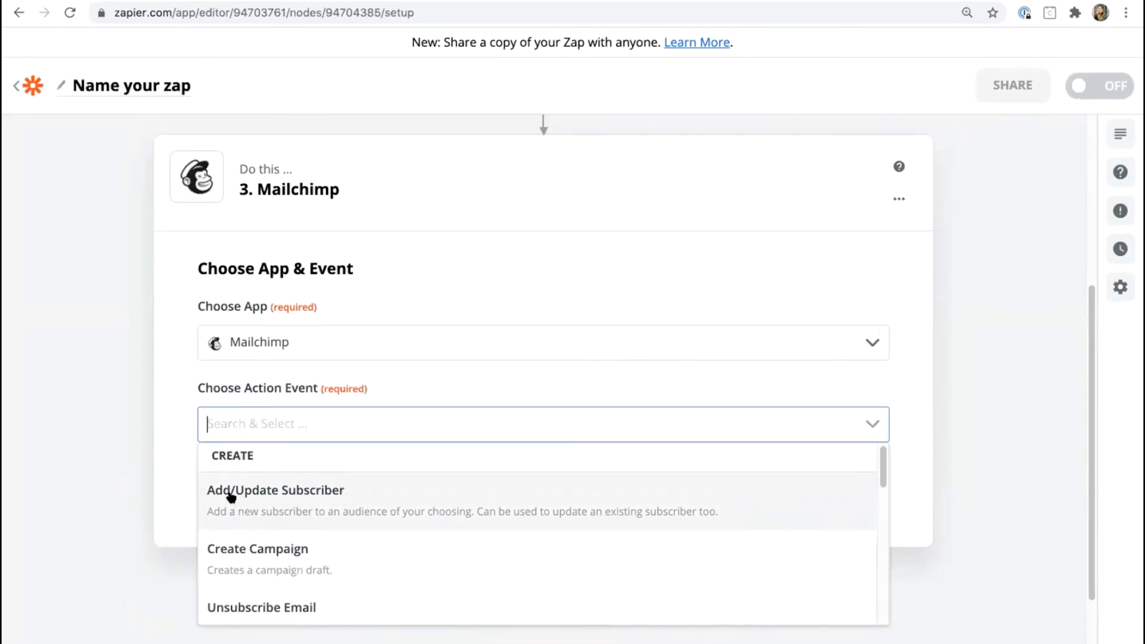
left_click(306, 500)
left_click(352, 479)
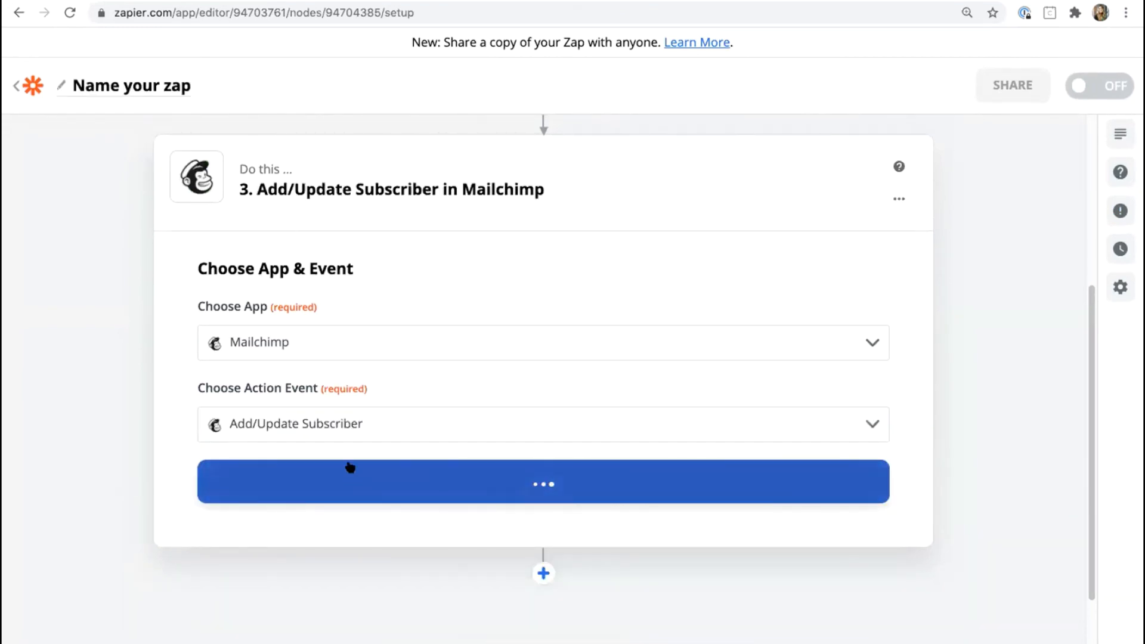
Choose Sidekick Solutions Sandbox as the Mailchimp account and continue to the subscriber settings.
left_click(364, 386)
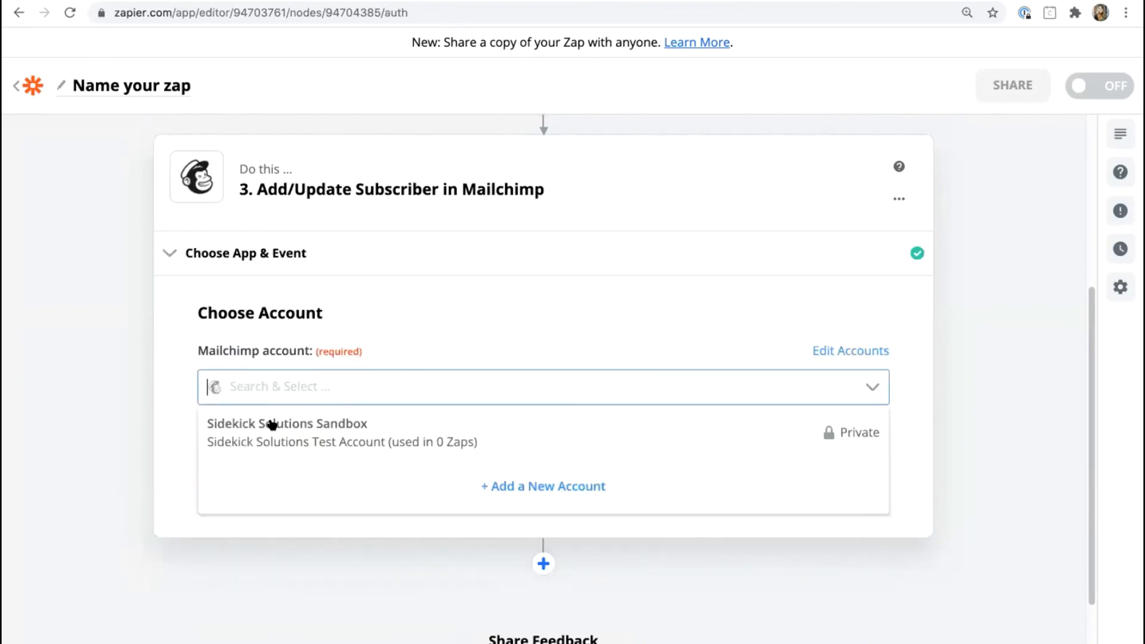
left_click(290, 441)
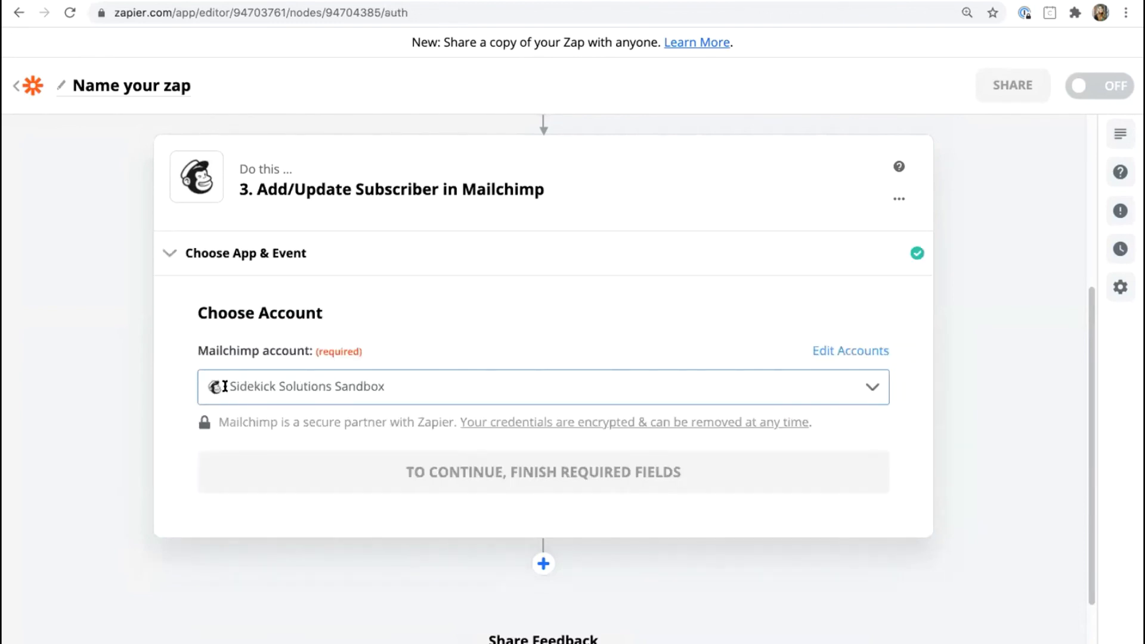
left_click(376, 387)
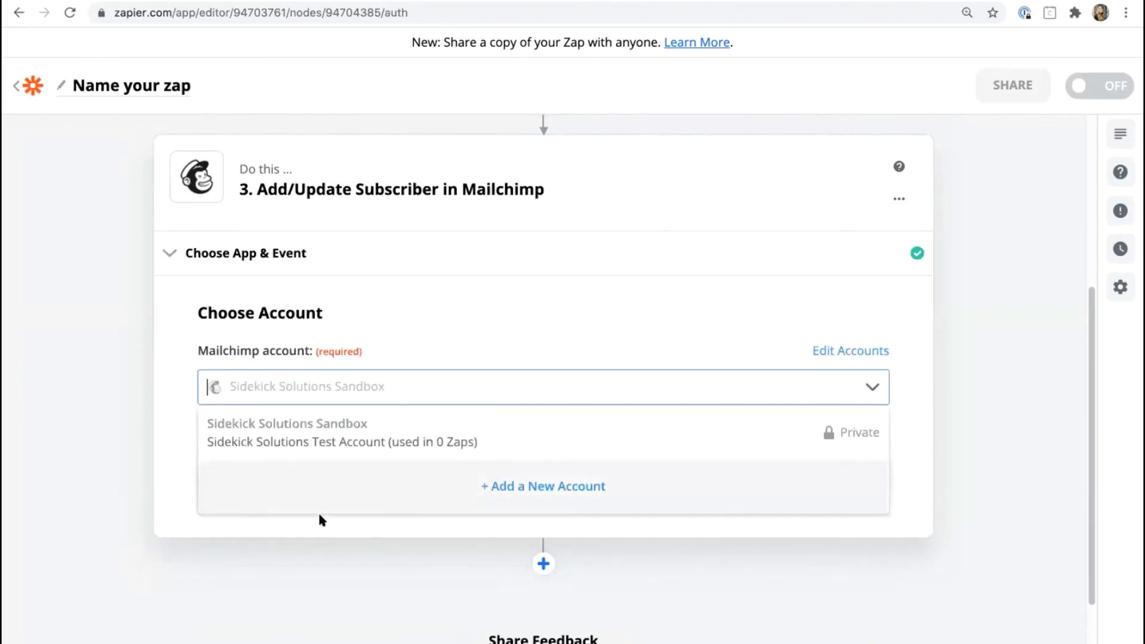
left_click(252, 508)
left_click(466, 479)
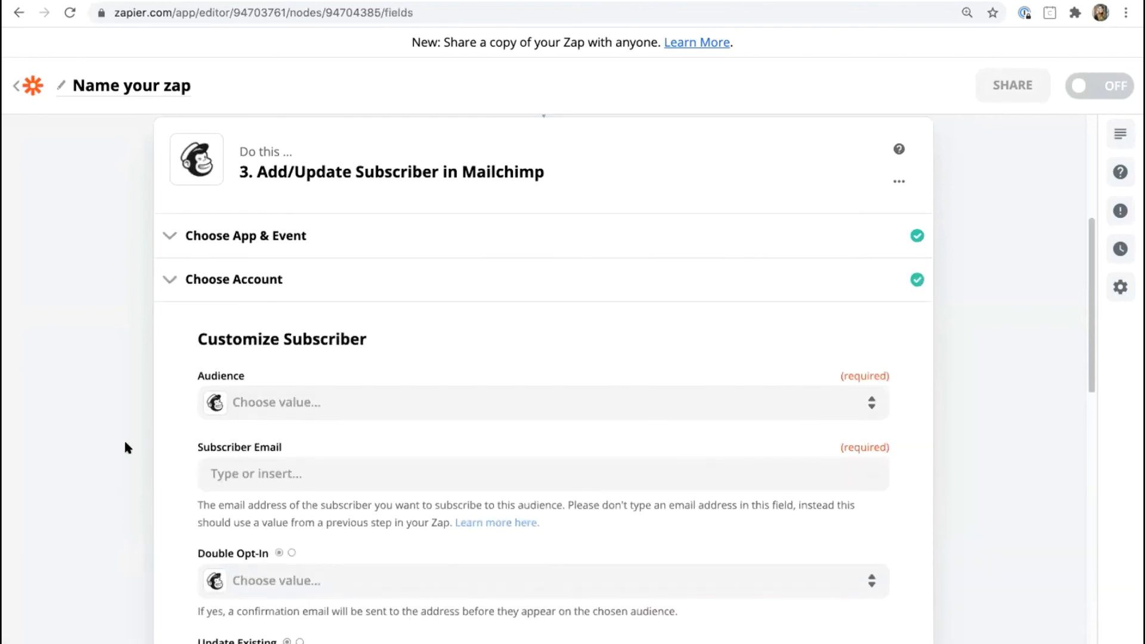
Set the subscriber's audience to Sidekick Solutions Test Account.
scroll(124, 439, "down", 3)
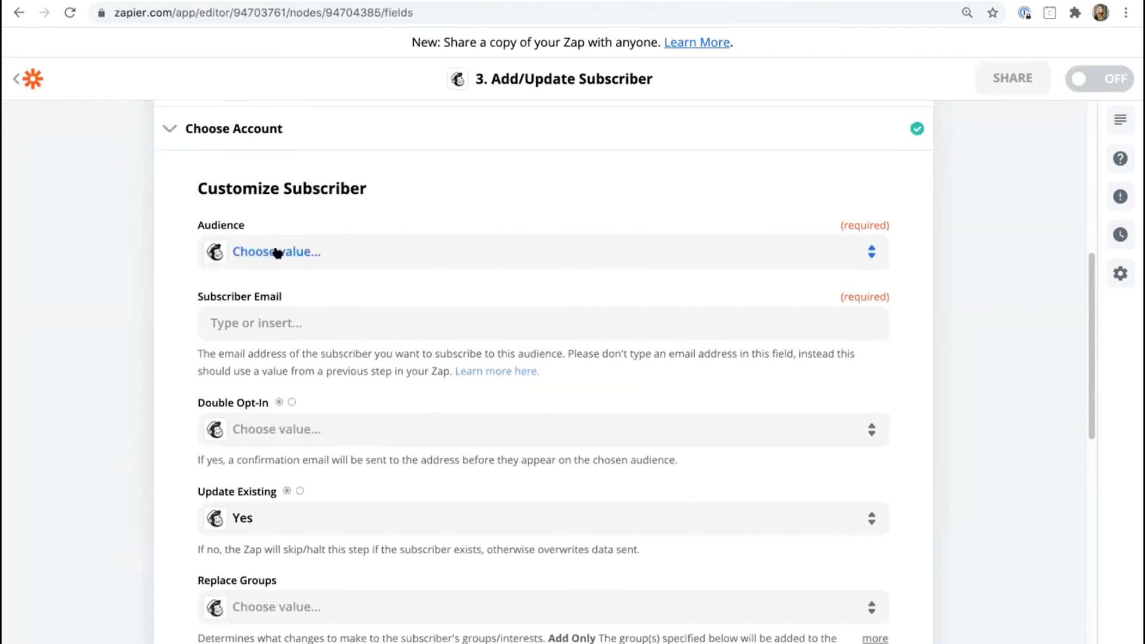
left_click(276, 251)
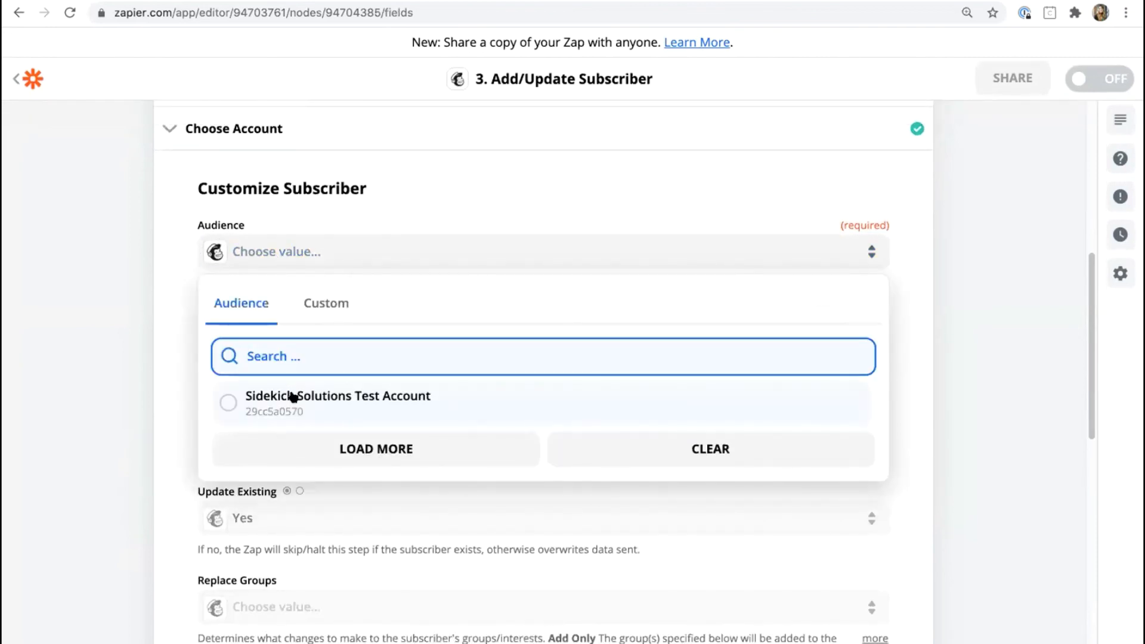
left_click(292, 397)
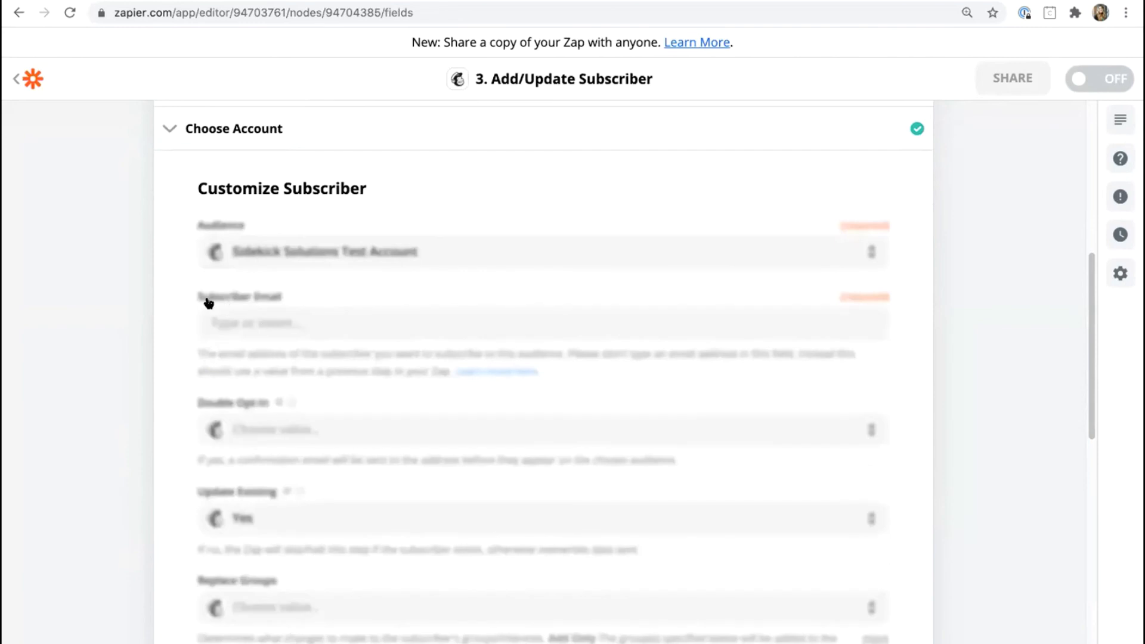
Map the Subscriber Email field to the Constituent Primary Email Value from the Bloomerang transaction.
left_click(283, 315)
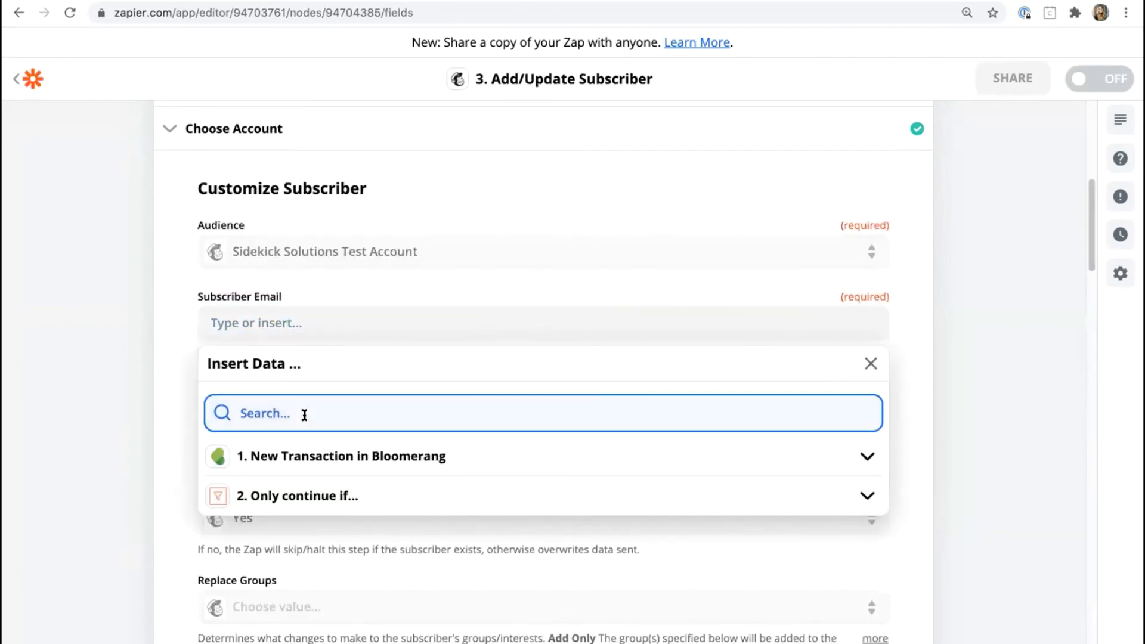
type("primary email")
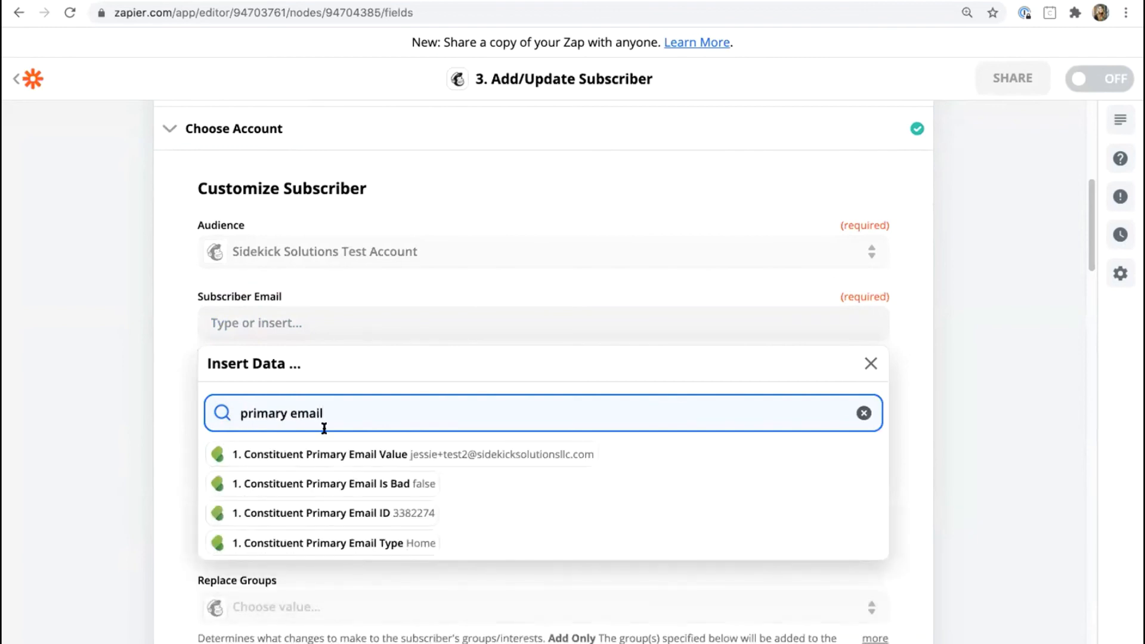
left_click(456, 456)
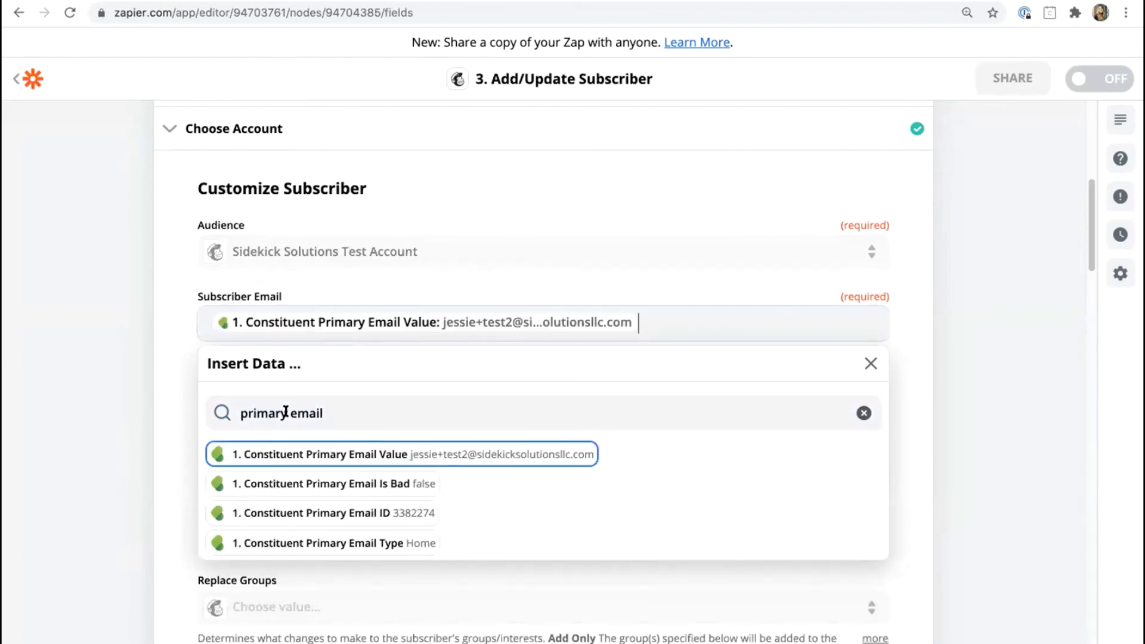
left_click(156, 374)
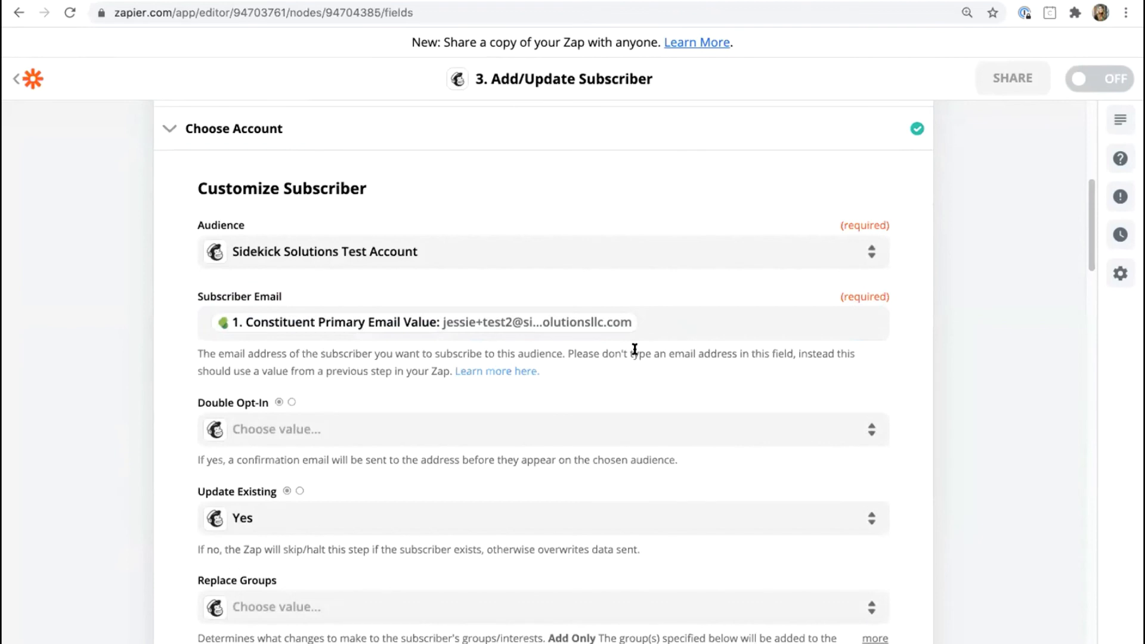
Map the subscriber's First Name field to the Constituent First Name from the Bloomerang transaction.
scroll(323, 420, "down", 1)
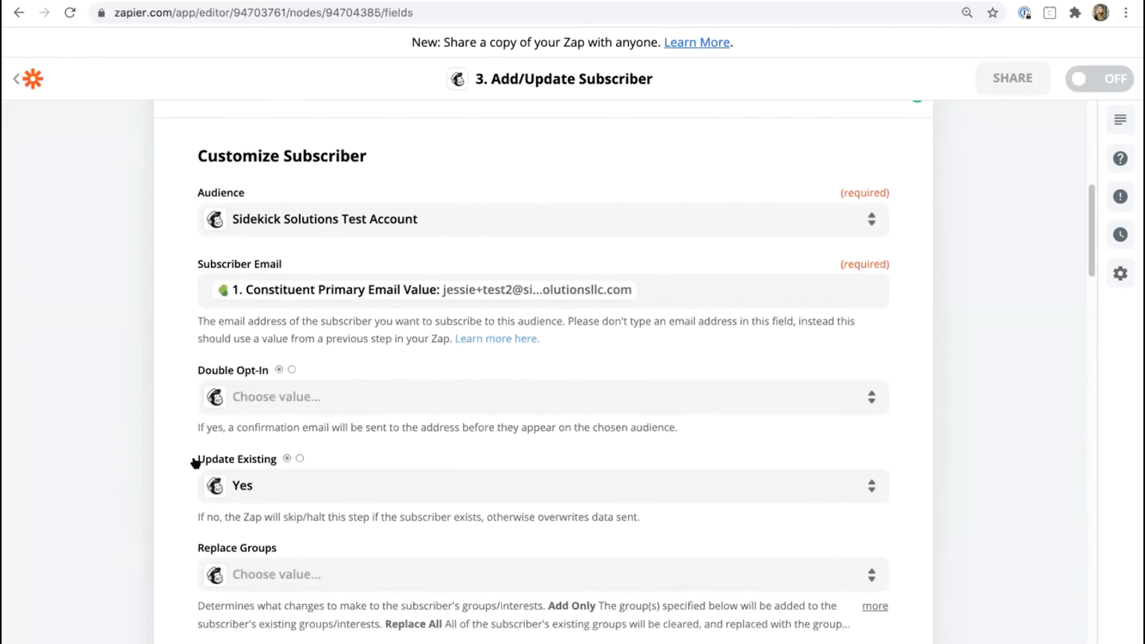
triple_click(249, 458)
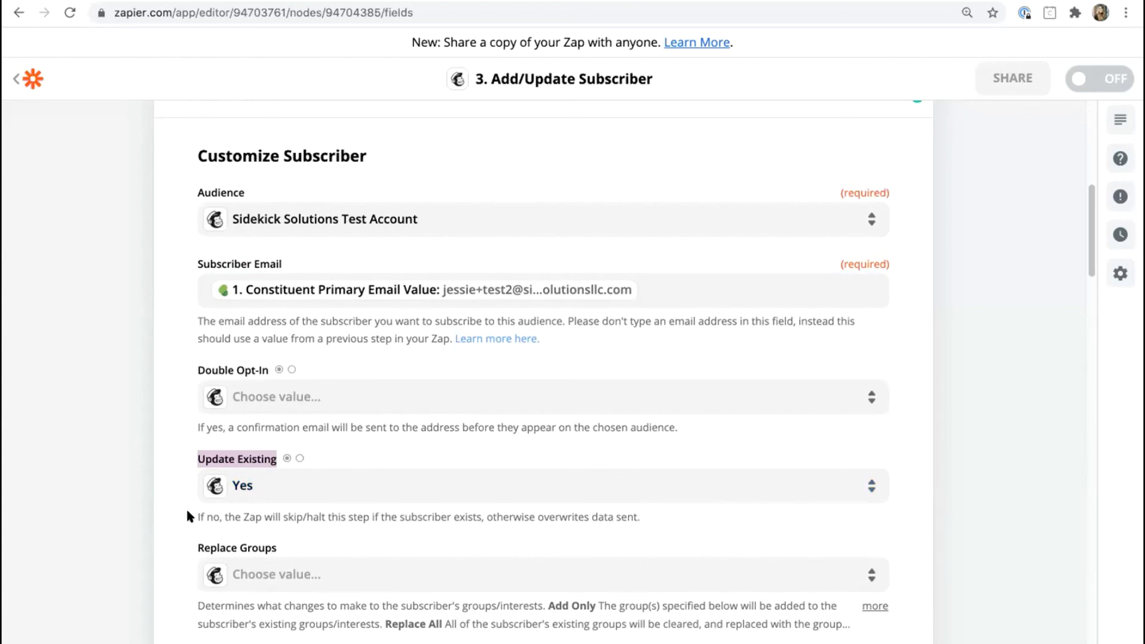
scroll(206, 581, "down", 1)
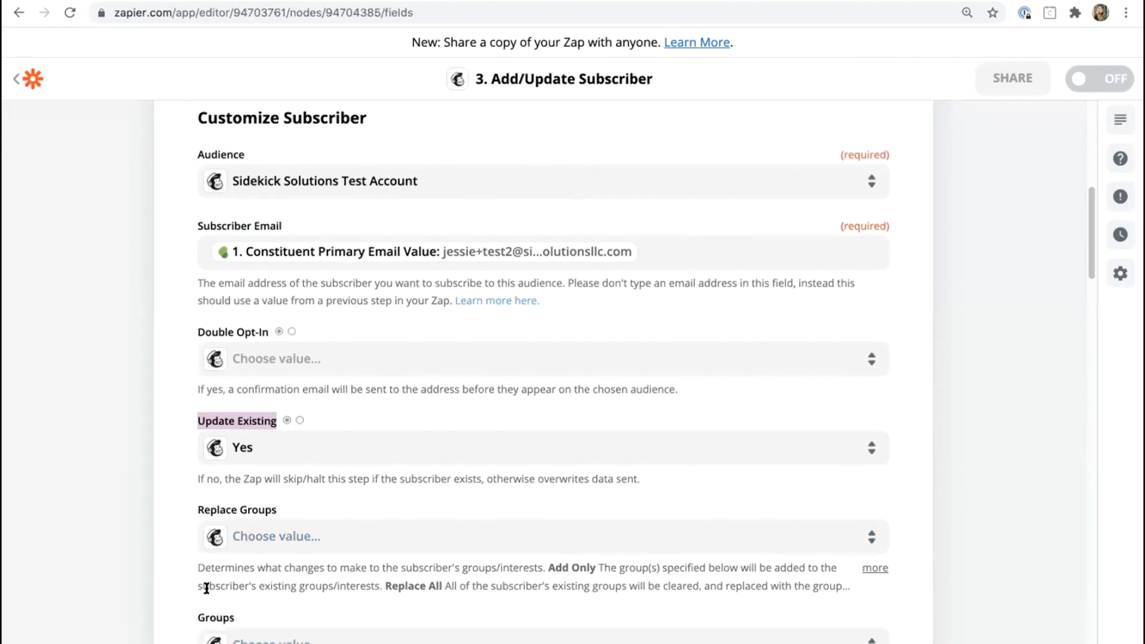
scroll(206, 588, "down", 5)
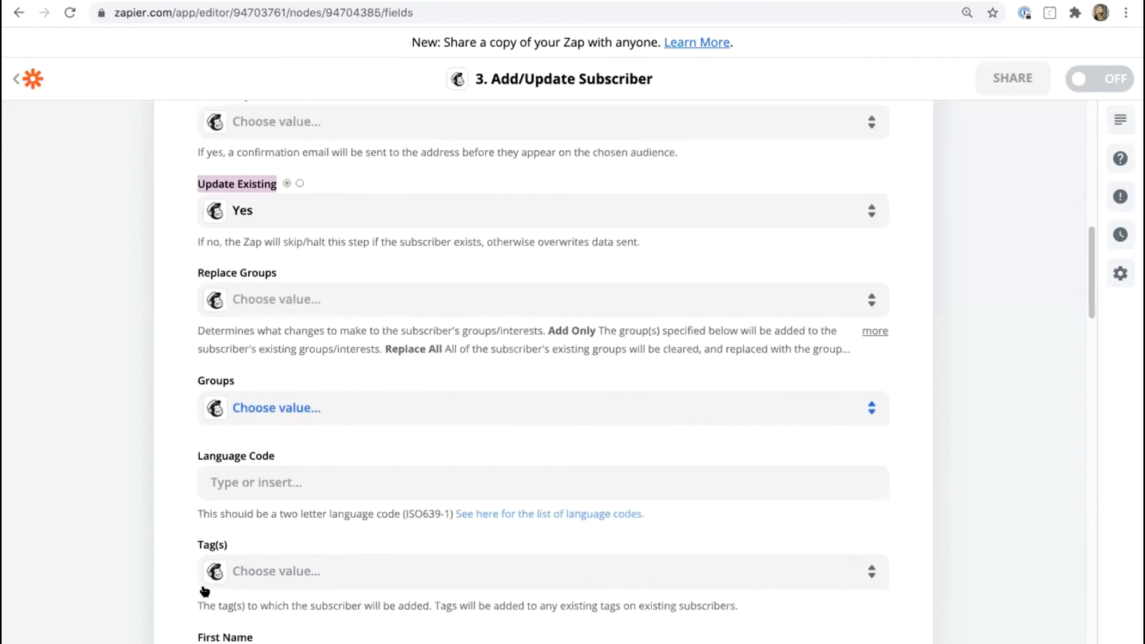
scroll(205, 590, "down", 10)
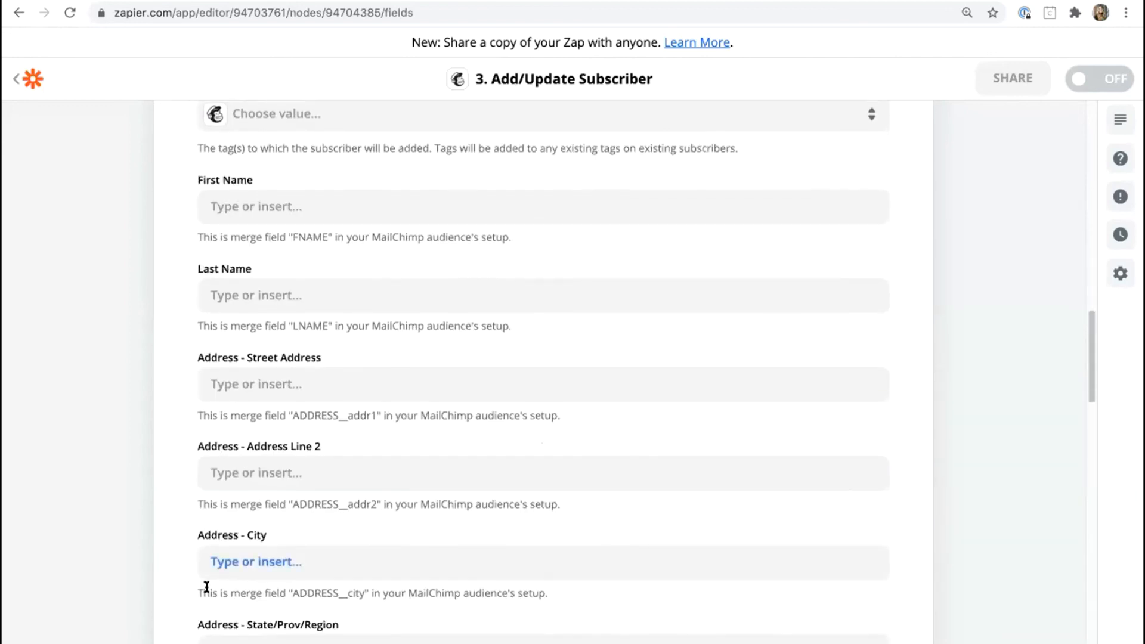
scroll(205, 587, "down", 2)
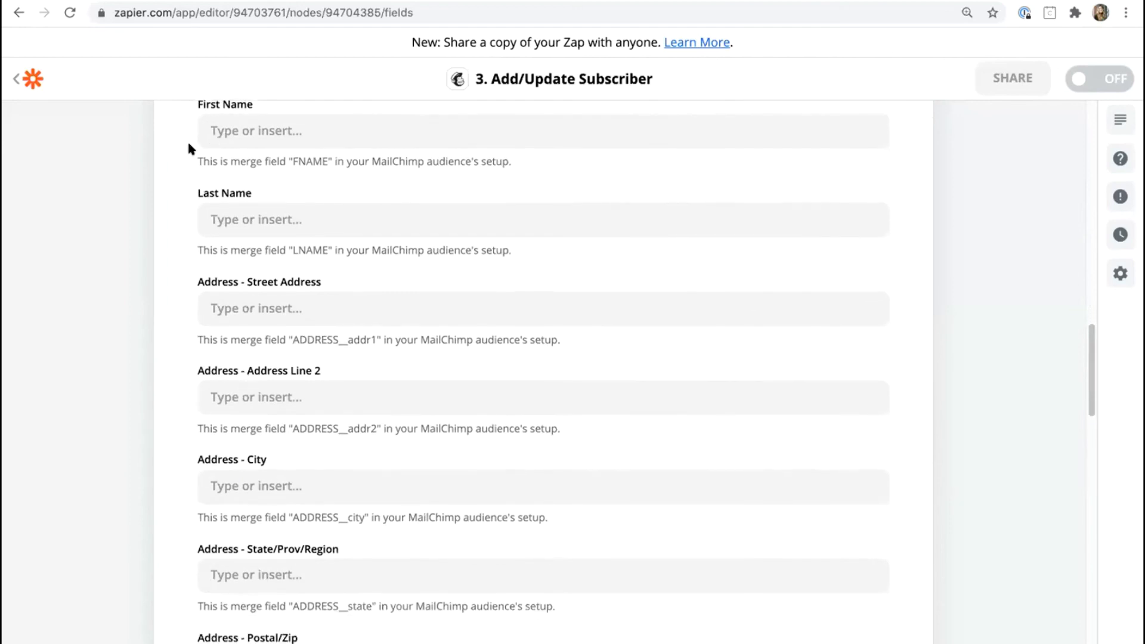
left_click(268, 131)
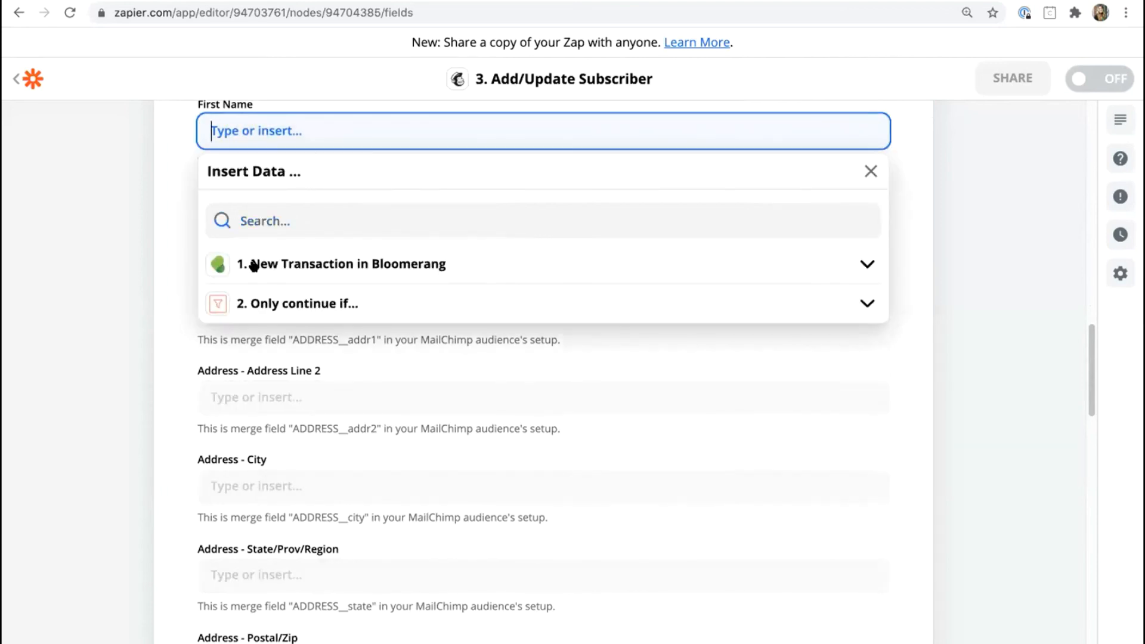
left_click_drag(250, 264, 446, 264)
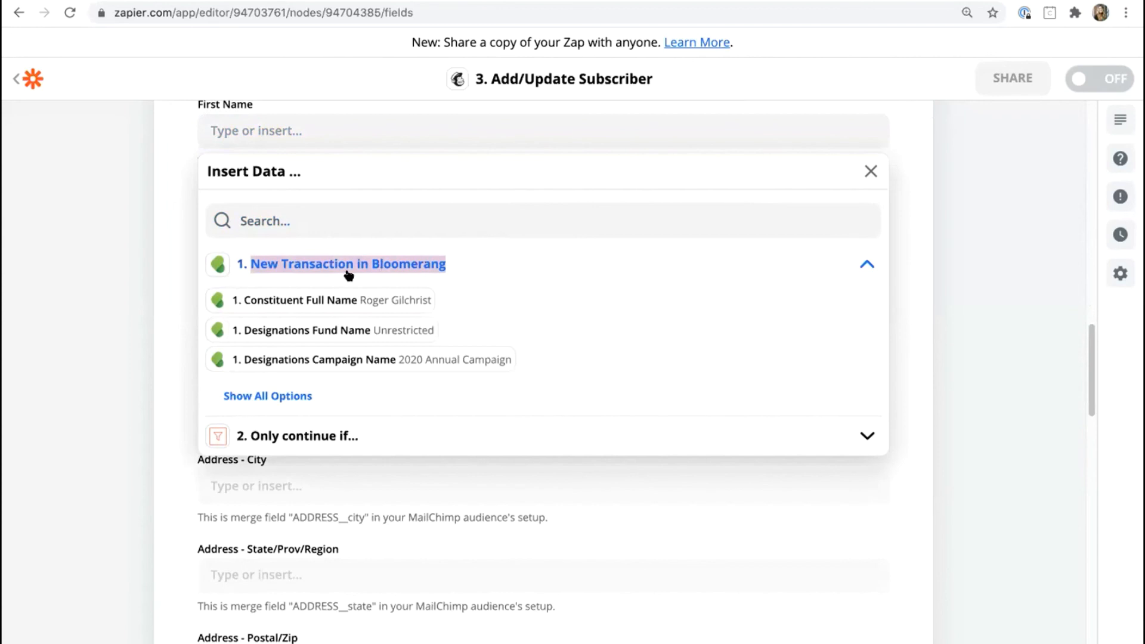
left_click(294, 134)
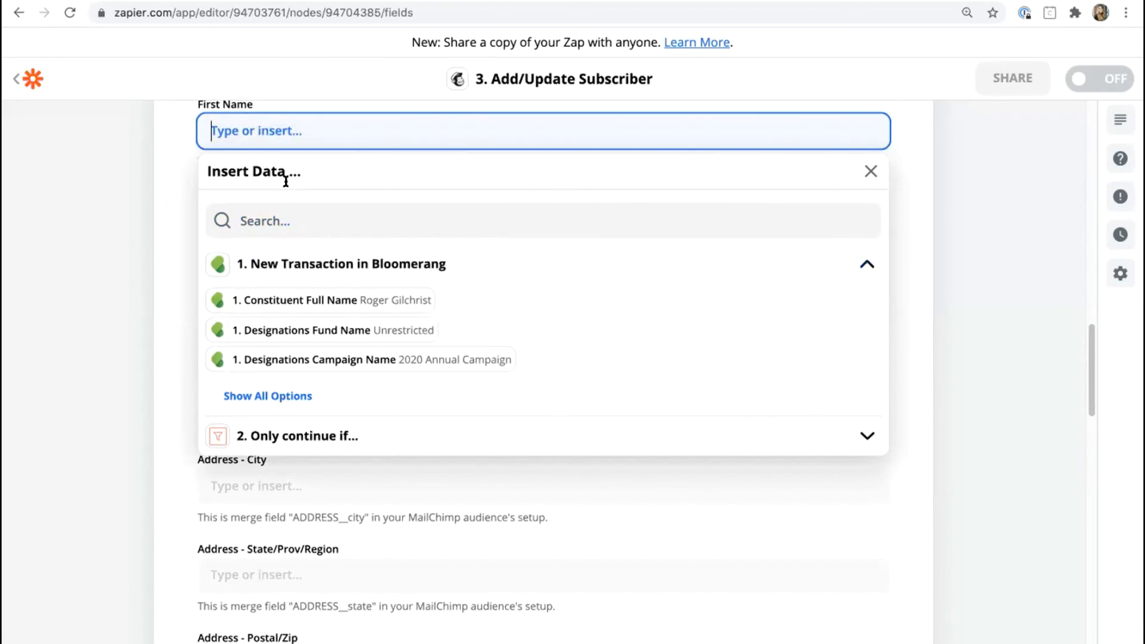
left_click(298, 221)
type("Fisr")
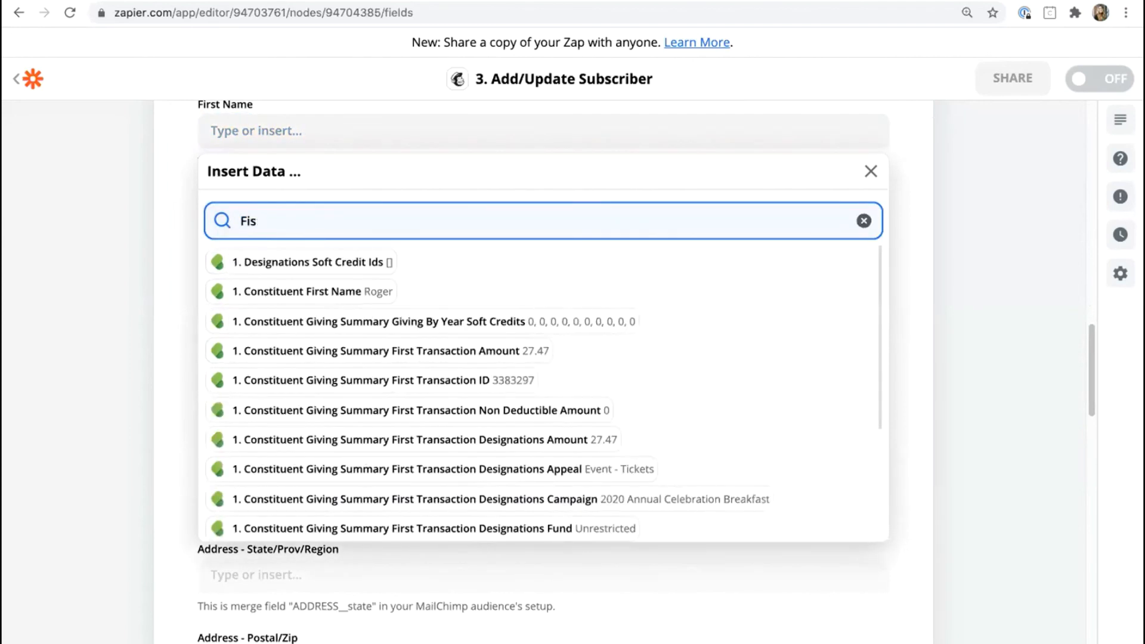
key("BackSpace")
key("BackSpace")
type("rst")
left_click(328, 262)
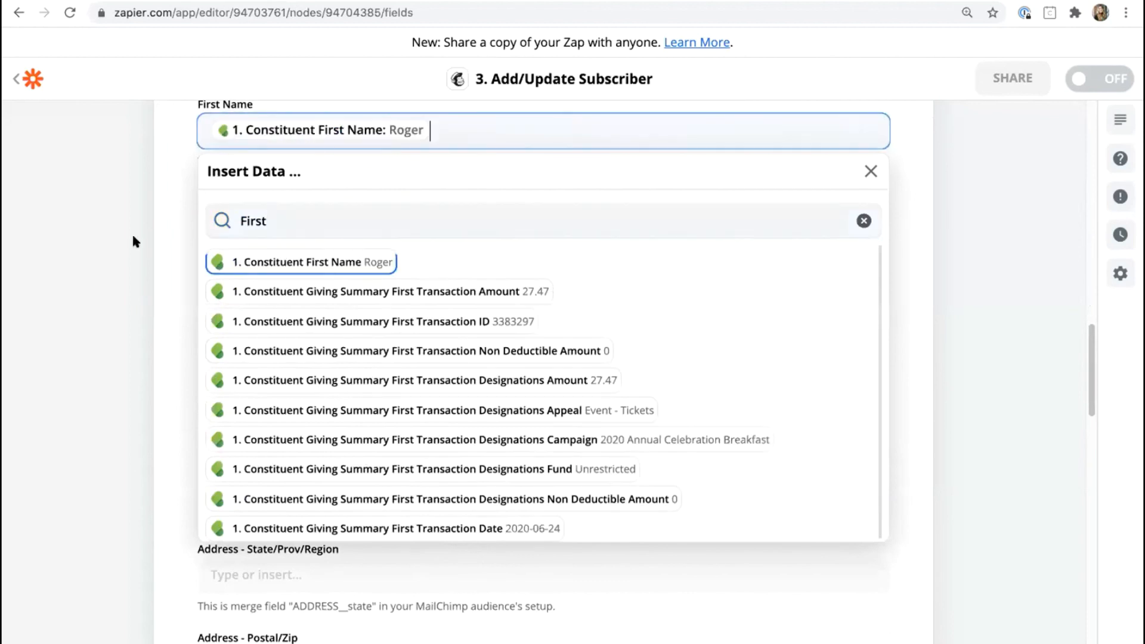
Map the subscriber's Last Name field to the Constituent Last Name from the Bloomerang transaction.
left_click(225, 217)
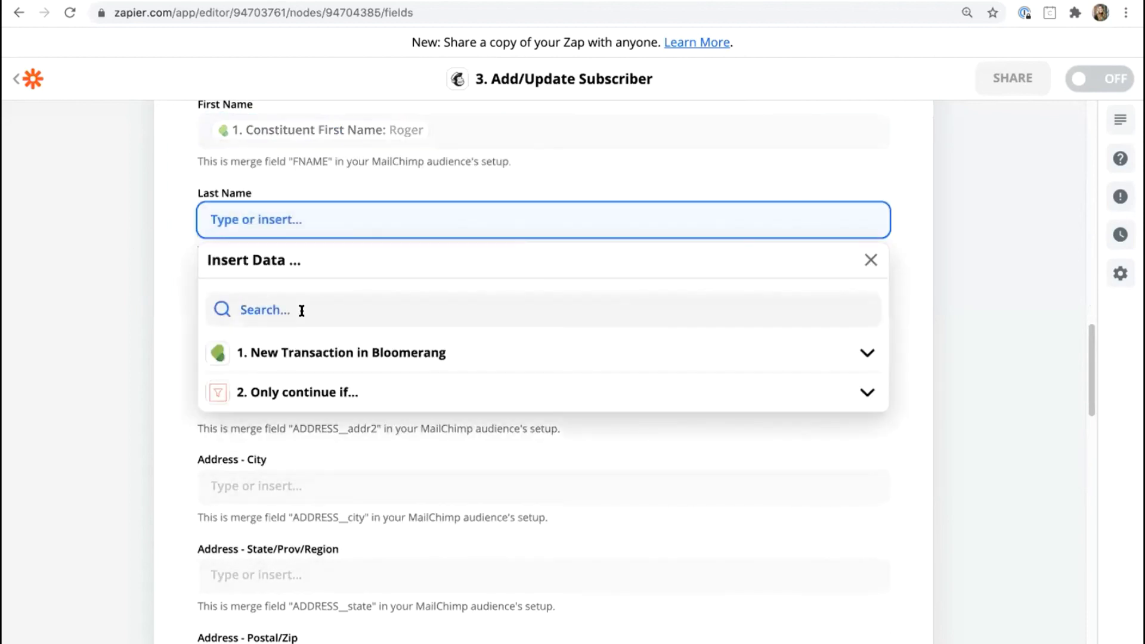
left_click(302, 309)
type("Last Naj")
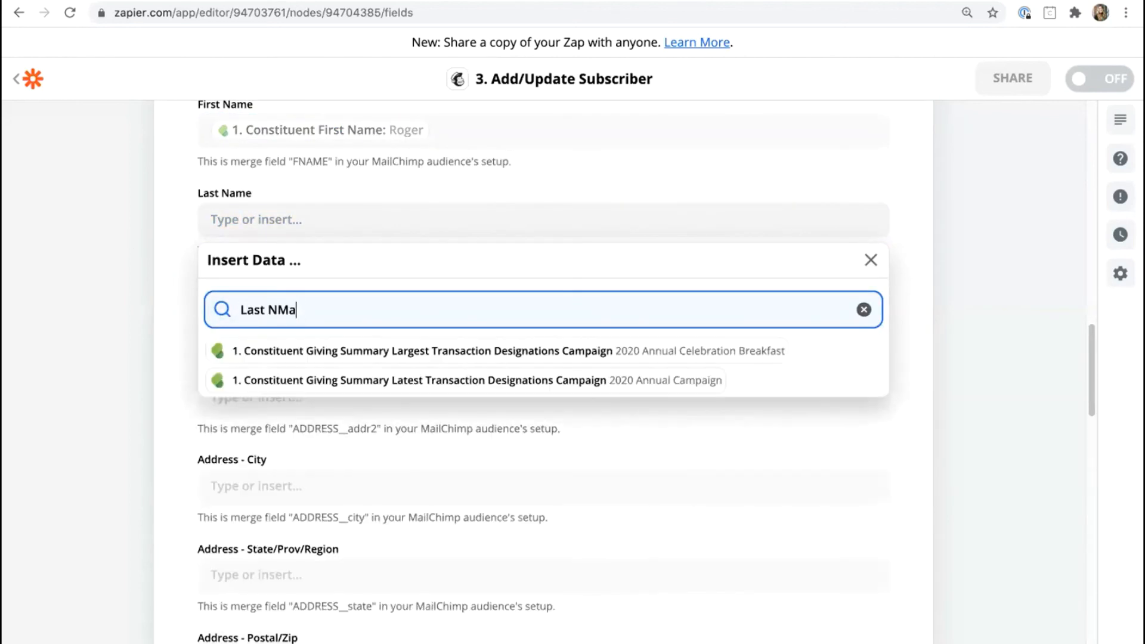
key("BackSpace")
type("me")
left_click(325, 377)
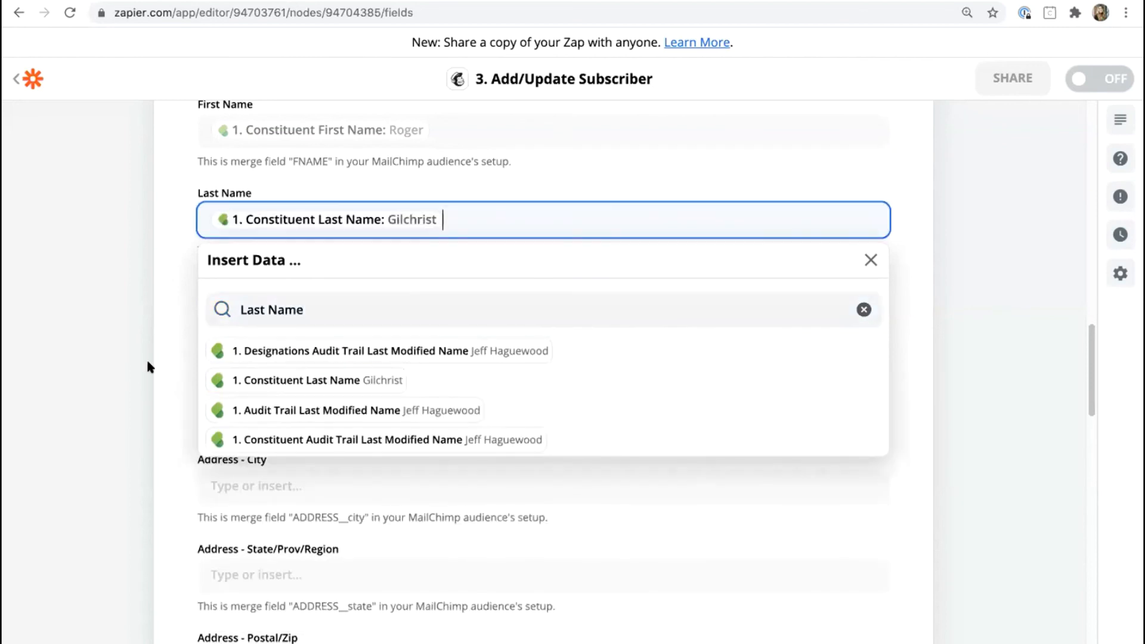
Review the optional address, phone number and birthday merge fields available for the subscriber.
left_click_drag(195, 286, 322, 285)
scroll(258, 388, "down", 8)
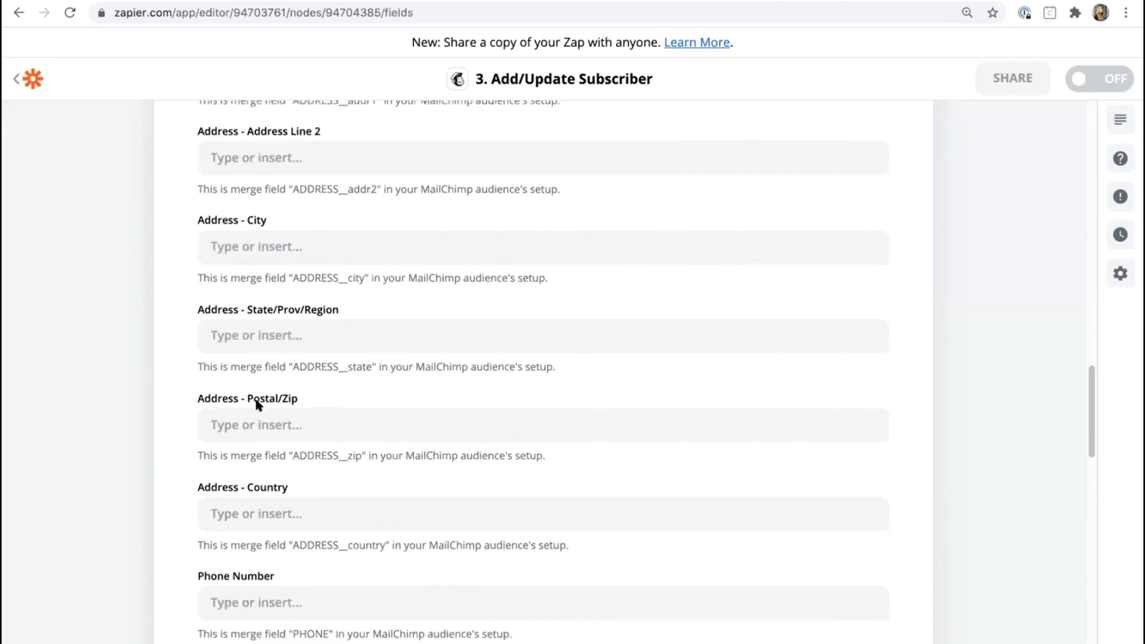
scroll(258, 406, "down", 1)
left_click_drag(194, 544, 274, 545)
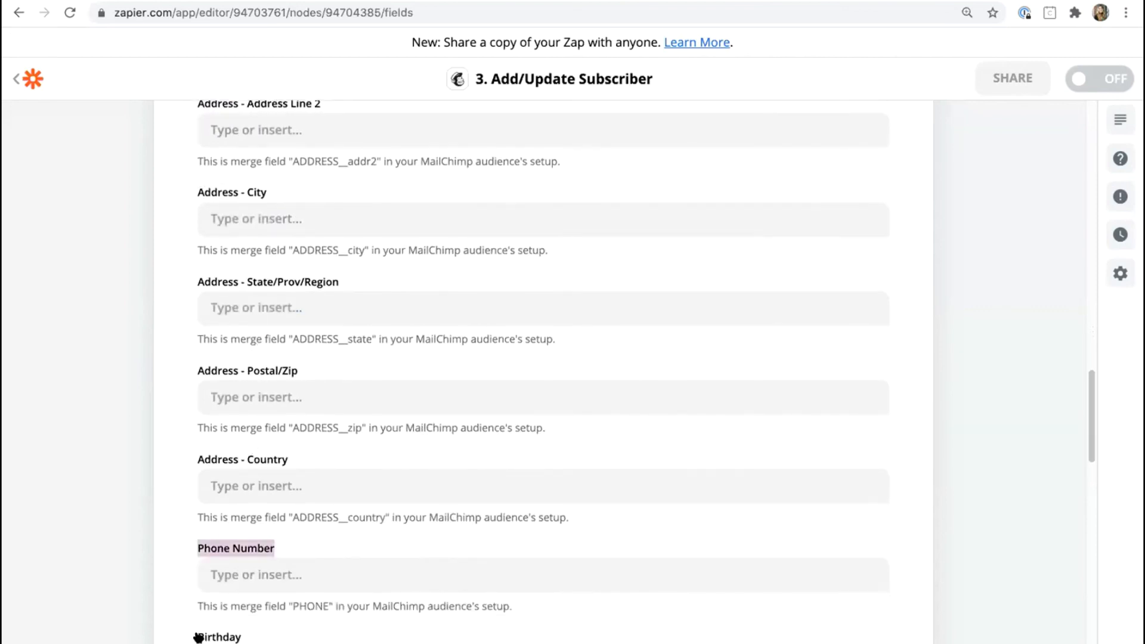
left_click_drag(203, 636, 245, 635)
scroll(356, 426, "up", 10)
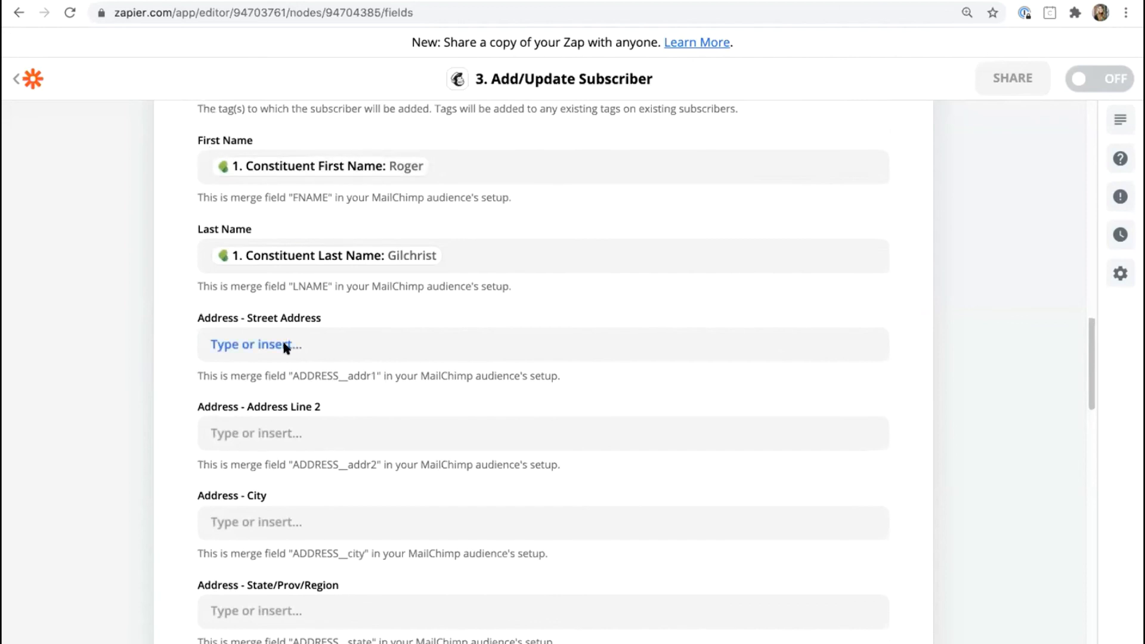
scroll(287, 346, "down", 15)
scroll(284, 352, "down", 12)
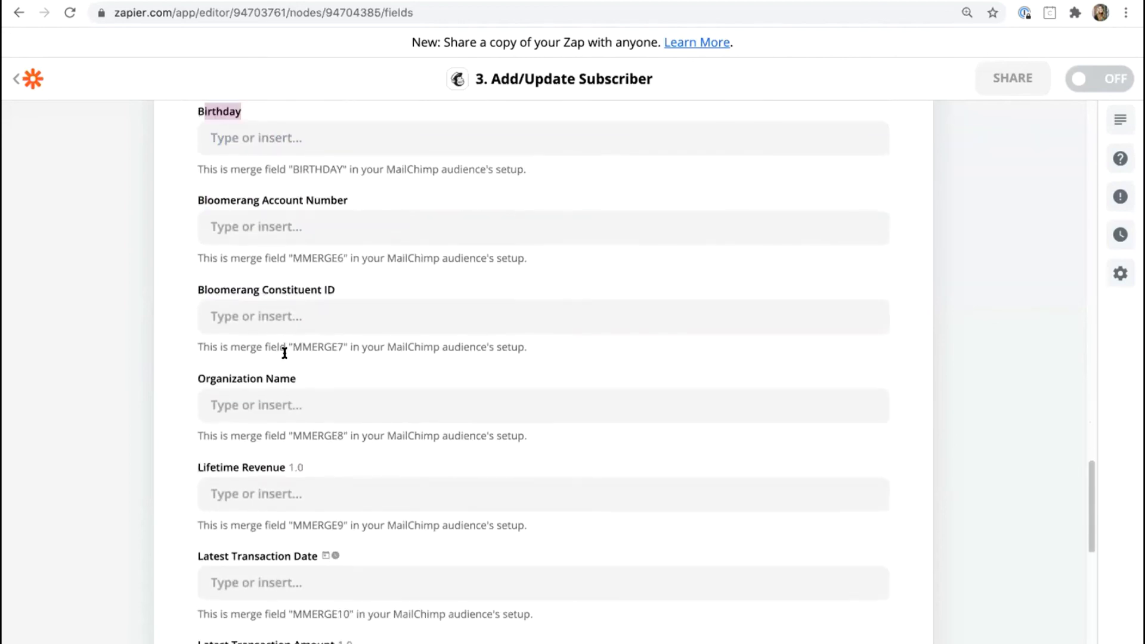
Map the Bloomerang Account Number field to the Constituent Account Number from the Bloomerang transaction.
left_click(272, 226)
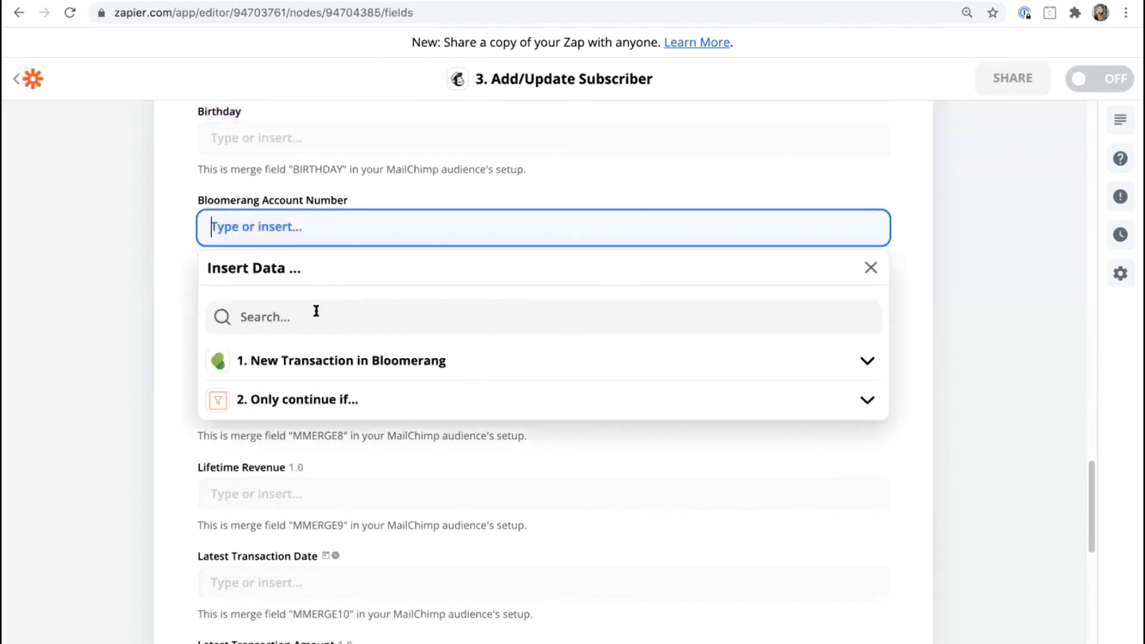
type("Account Number")
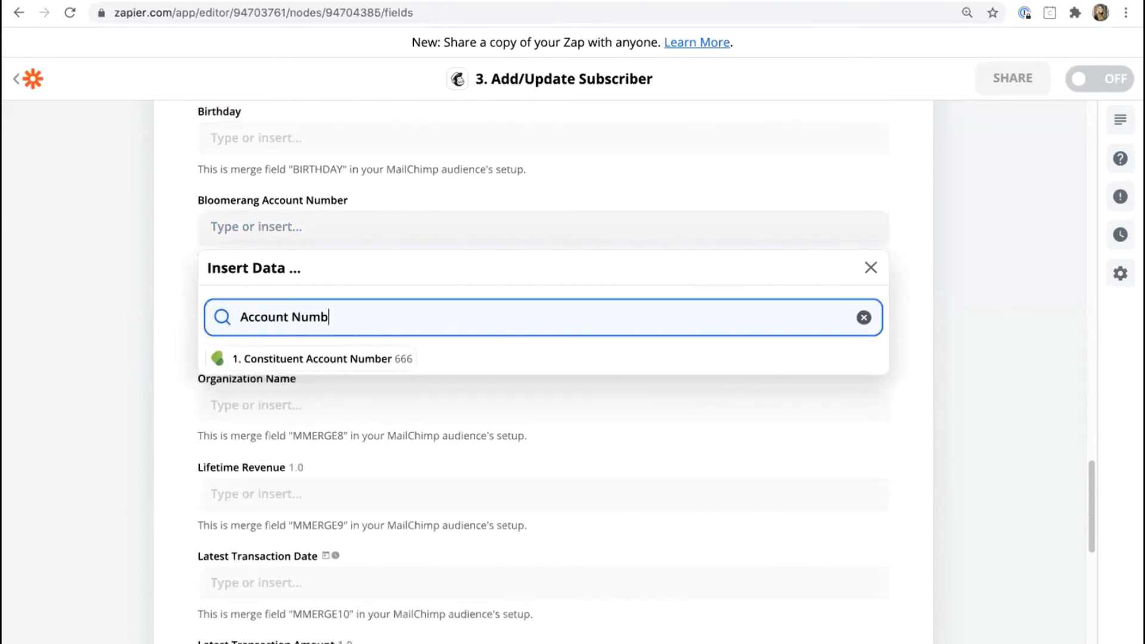
left_click(335, 358)
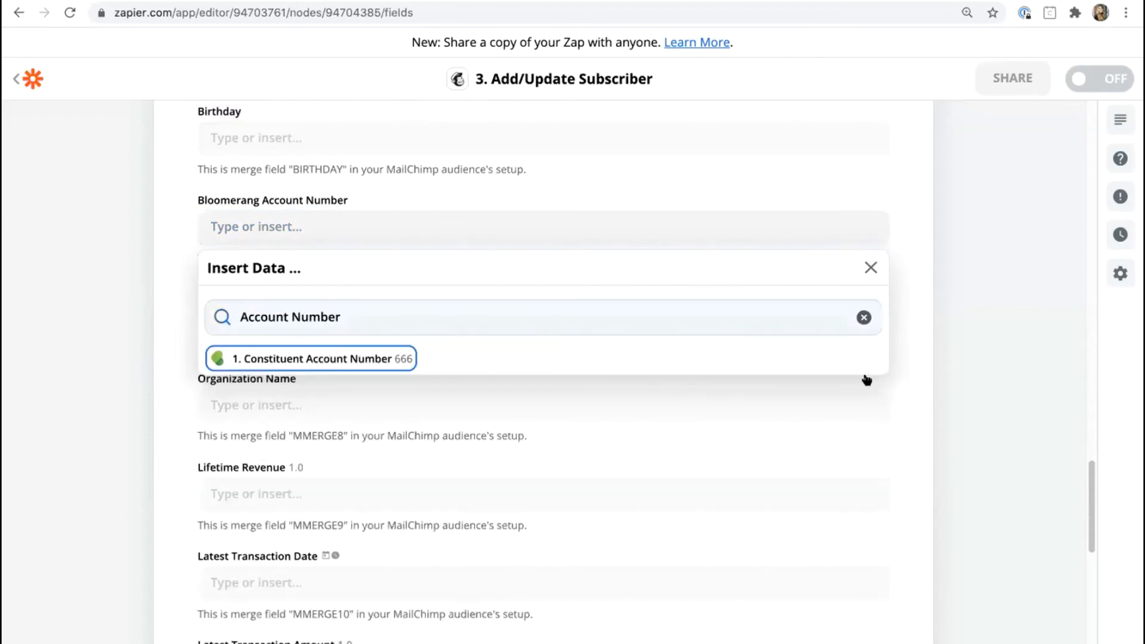
left_click(922, 342)
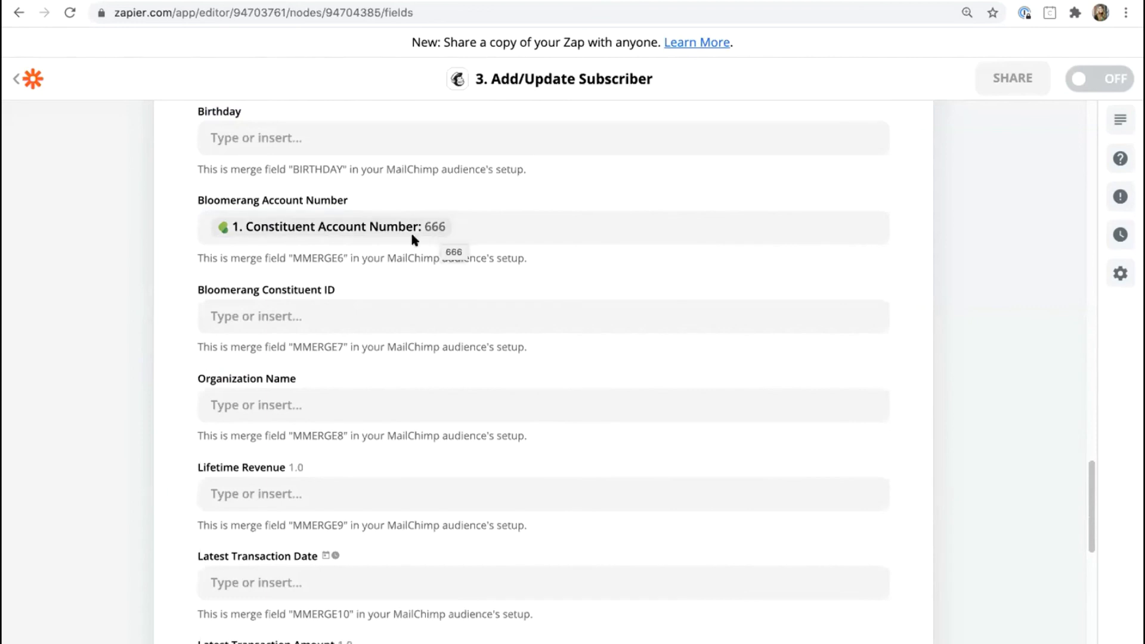
left_click(286, 313)
left_click_drag(197, 289, 331, 289)
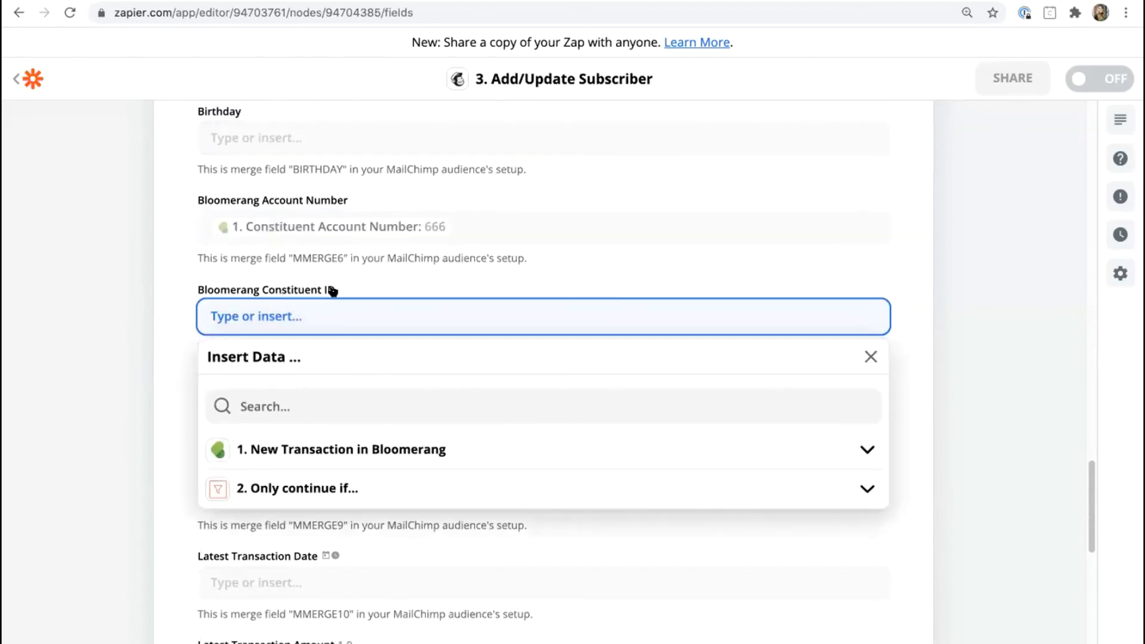
left_click(302, 314)
left_click(328, 406)
type("Con")
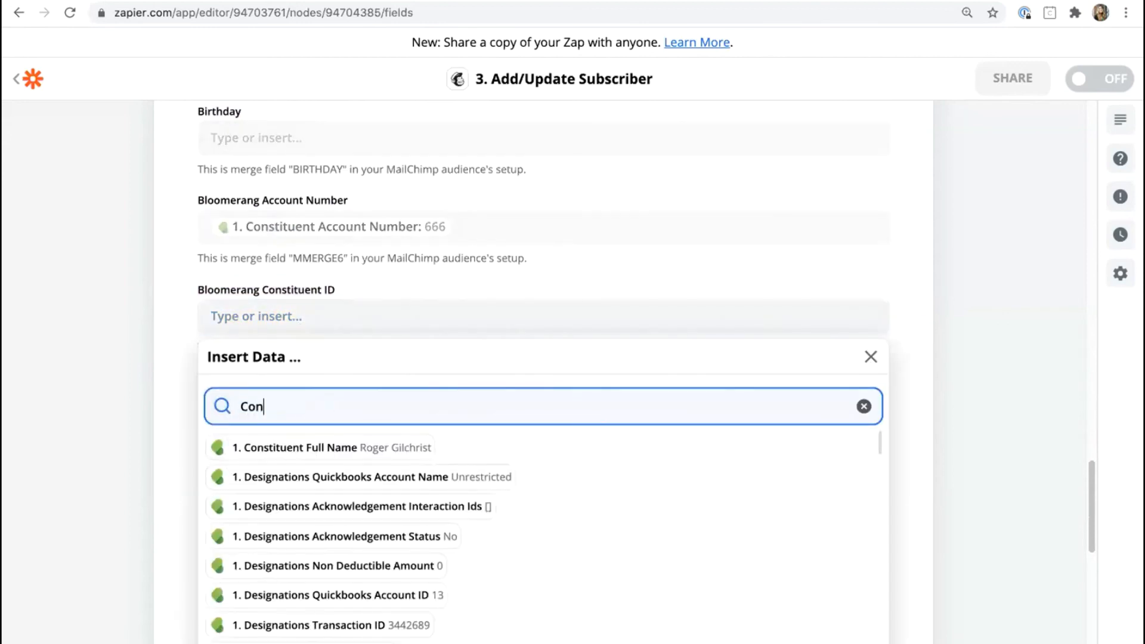
type("s")
key("BackSpace")
key("BackSpace")
key("BackSpace")
key("BackSpace")
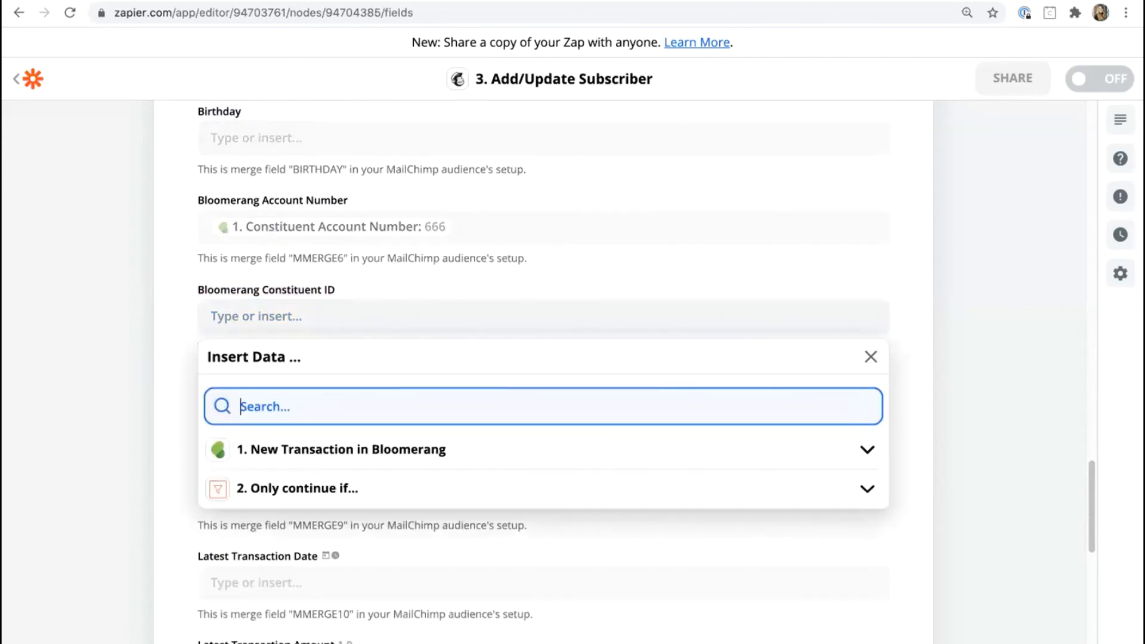
type("ID")
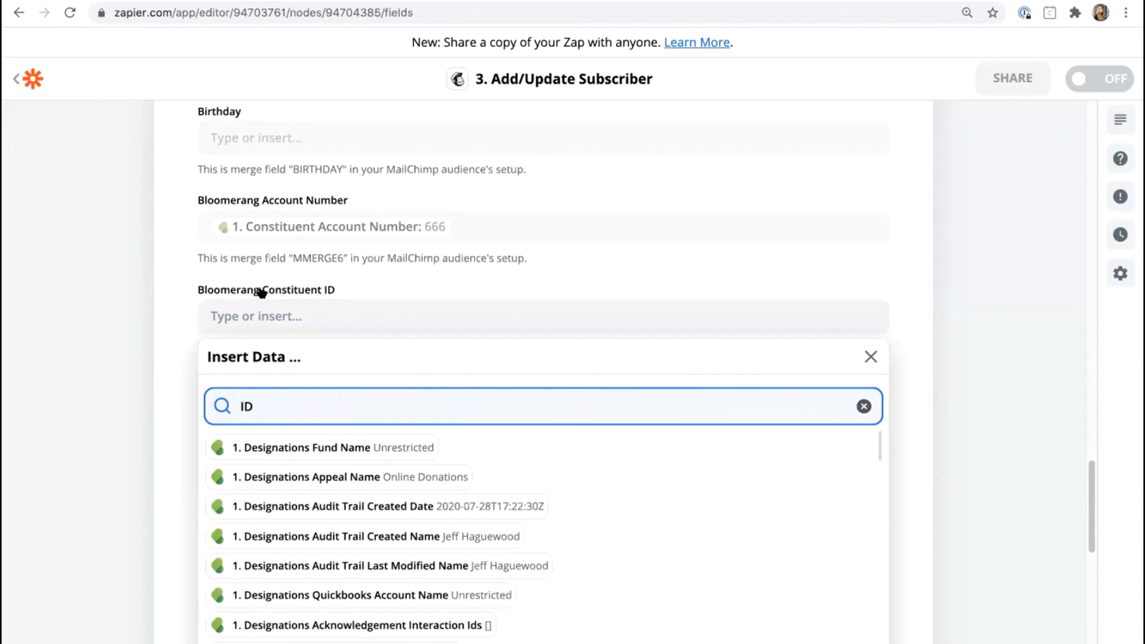
left_click_drag(263, 292, 335, 292)
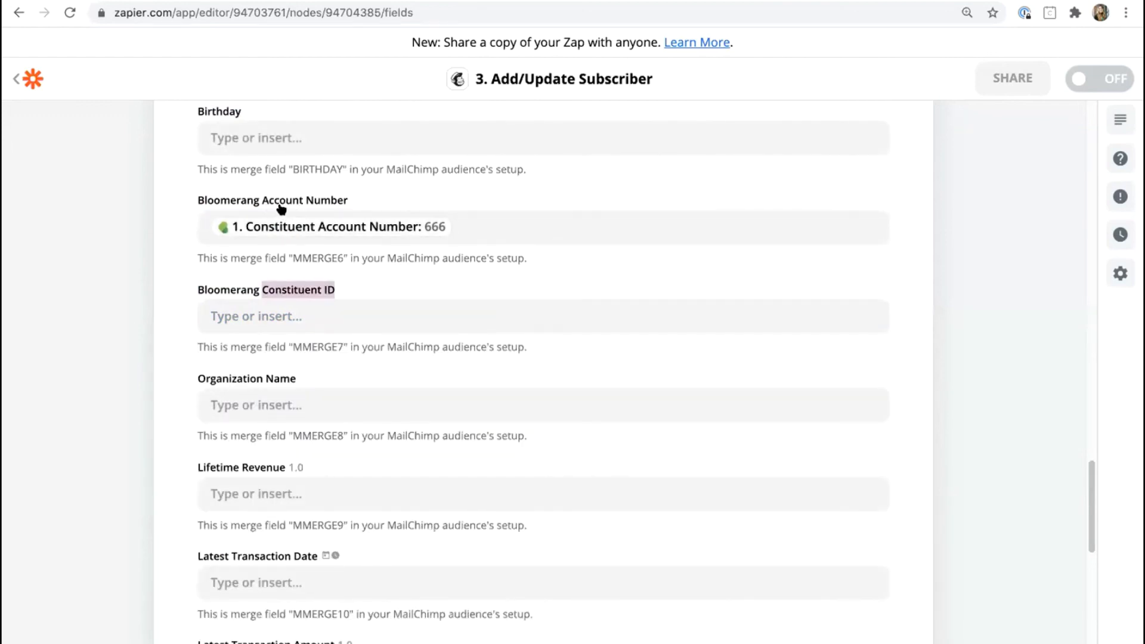
Map the Bloomerang Constituent ID field to the Account ID from the Bloomerang transaction.
left_click(282, 314)
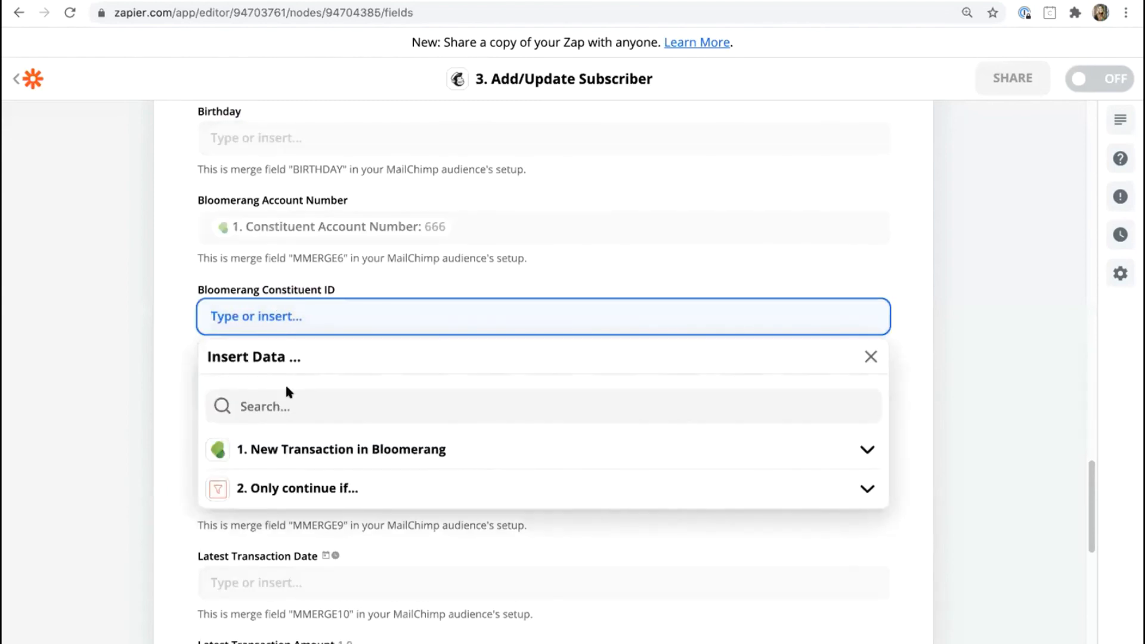
left_click(284, 408)
type("ID")
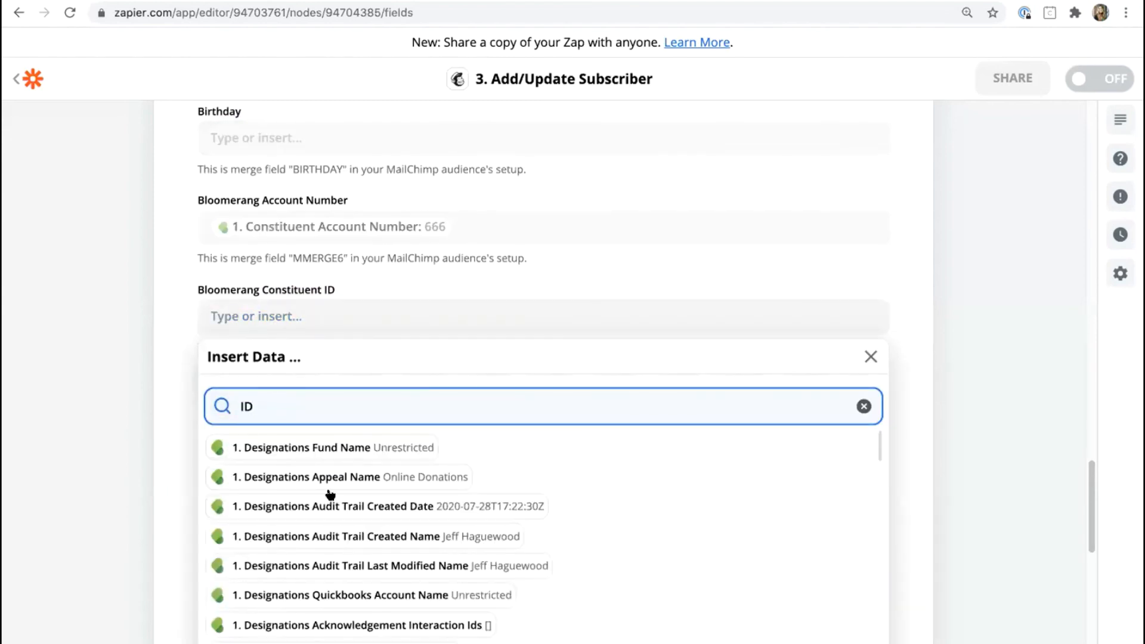
scroll(330, 494, "down", 5)
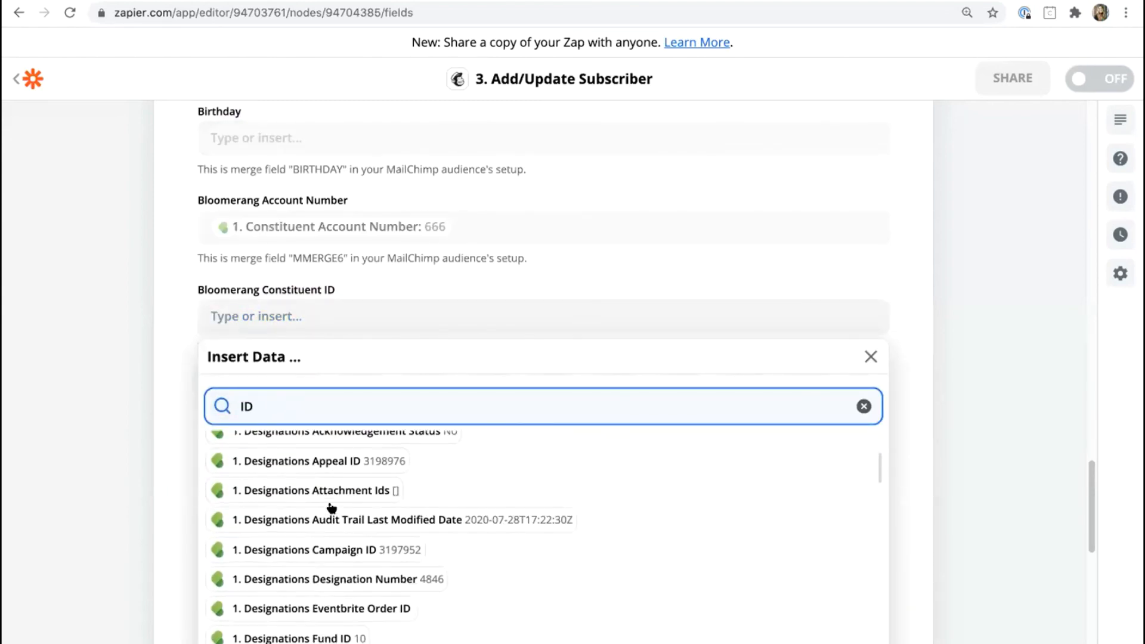
scroll(332, 507, "down", 3)
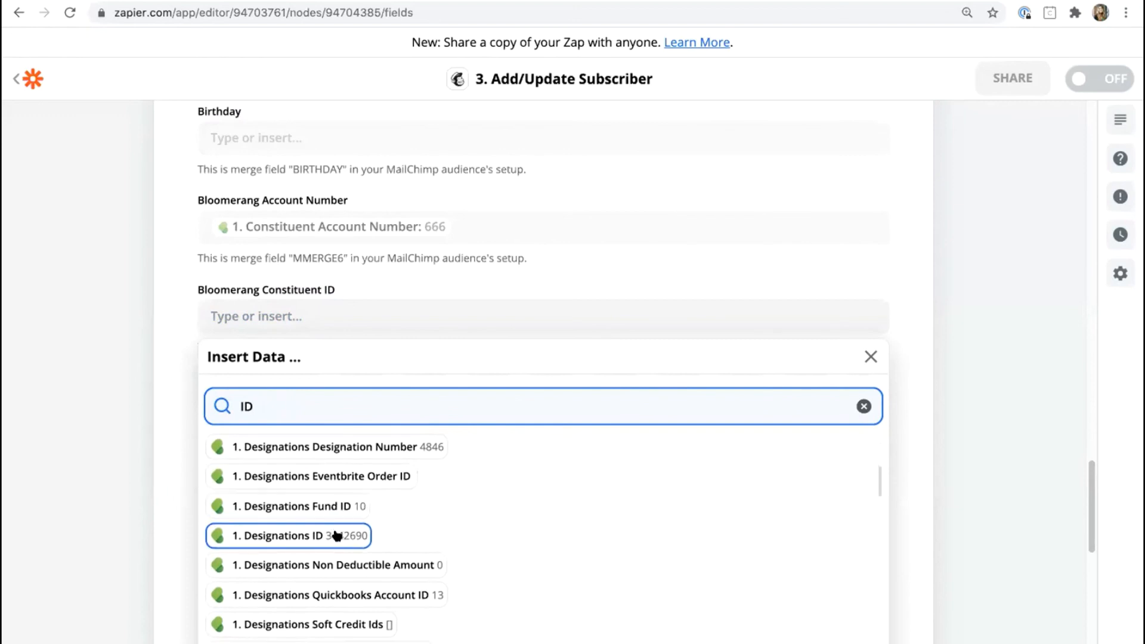
scroll(383, 507, "down", 1)
left_click_drag(257, 408, 227, 404)
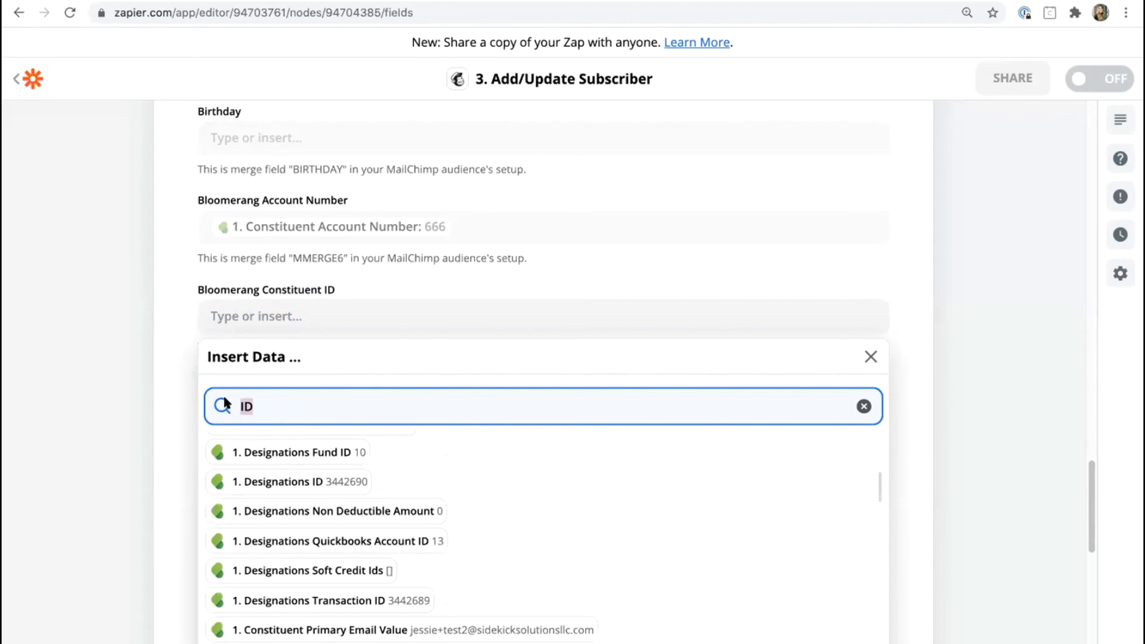
type("C")
key("BackSpace")
key("BackSpace")
type("Account ID")
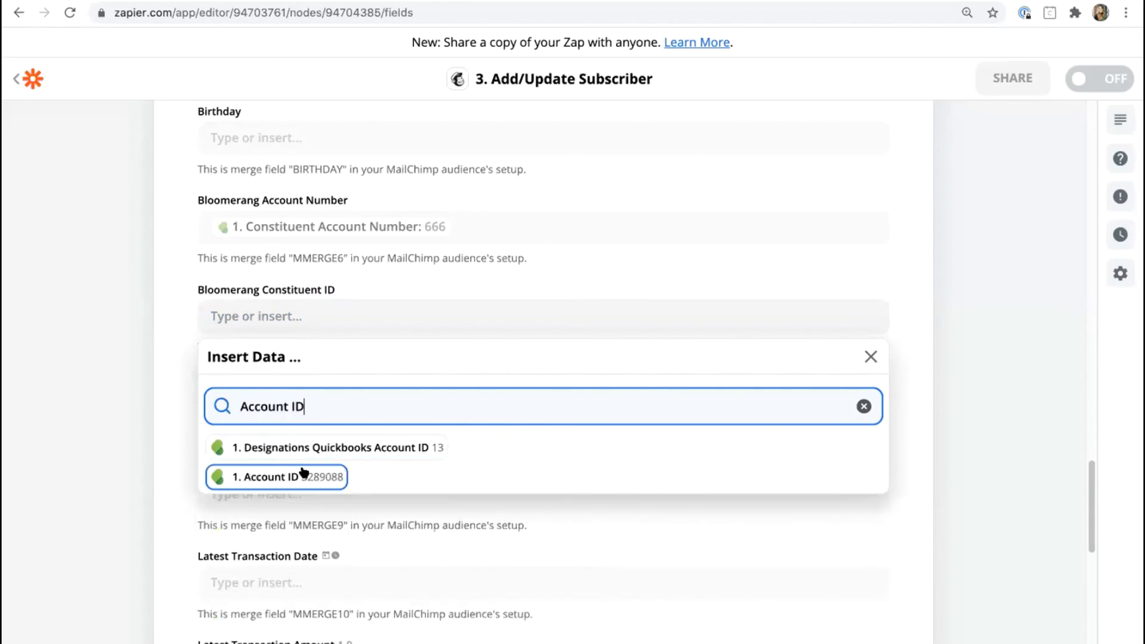
left_click(302, 475)
left_click(1031, 486)
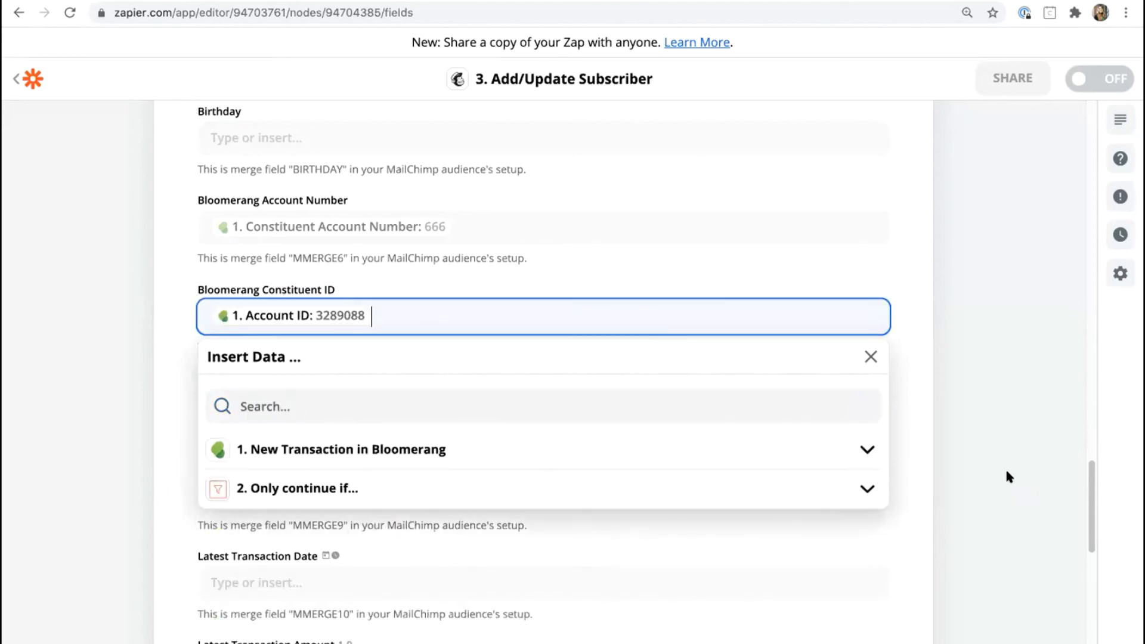
left_click(1022, 469)
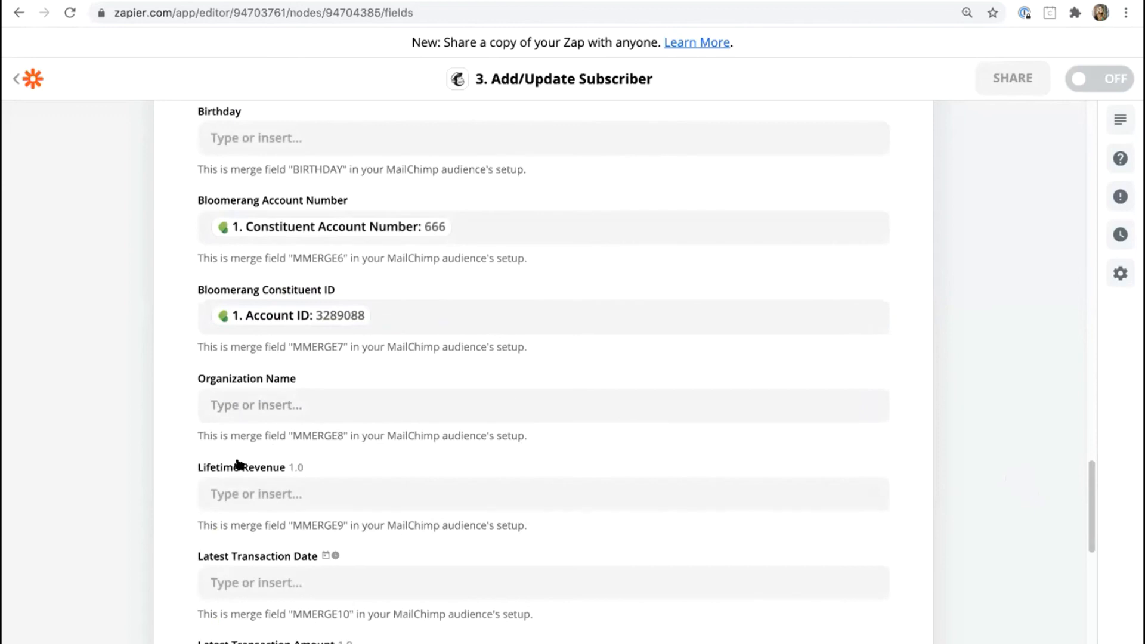
Map the Lifetime Revenue field to the Constituent Giving Summary Lifetime Giving Revenue from the Bloomerang transaction.
scroll(309, 464, "down", 2)
scroll(239, 456, "down", 2)
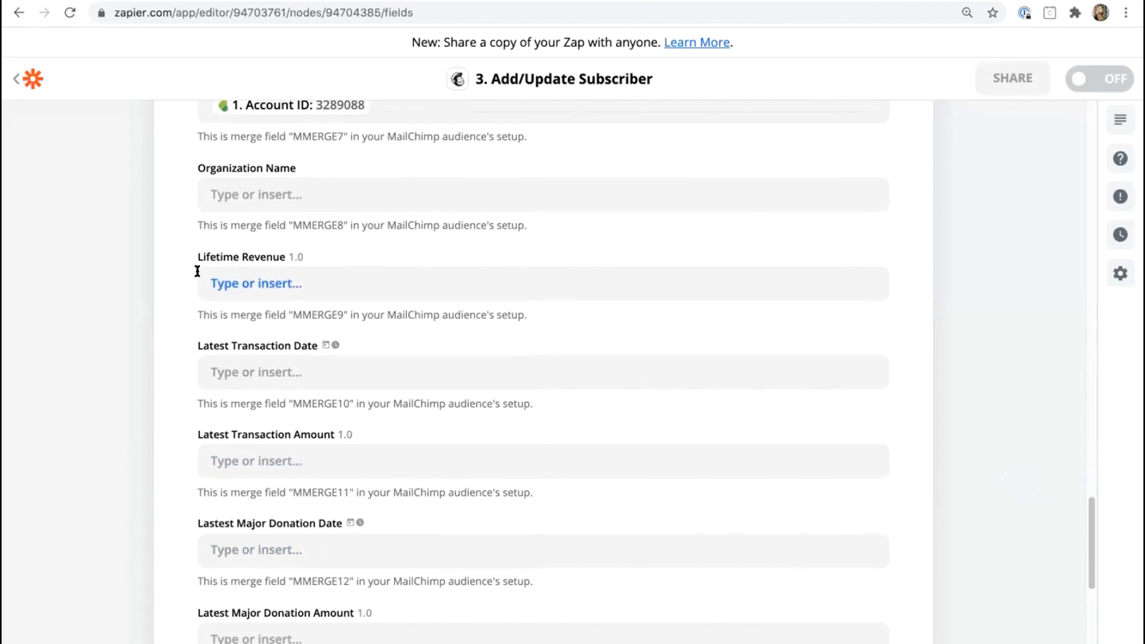
left_click(286, 284)
type("Live")
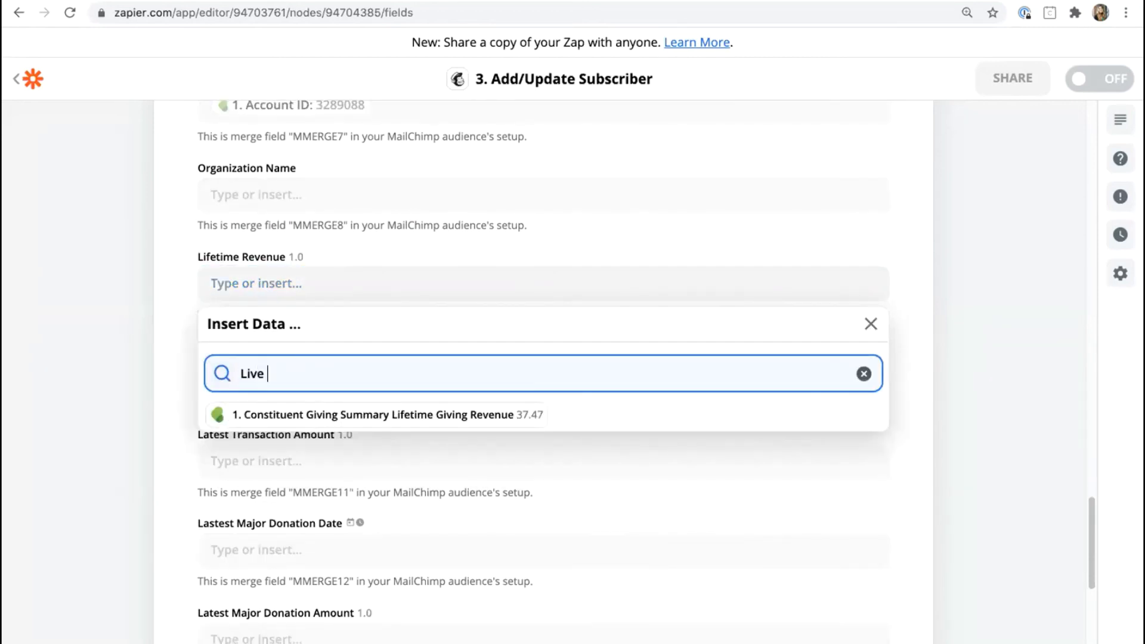
key("BackSpace")
key("BackSpace")
type("fetime")
left_click(417, 412)
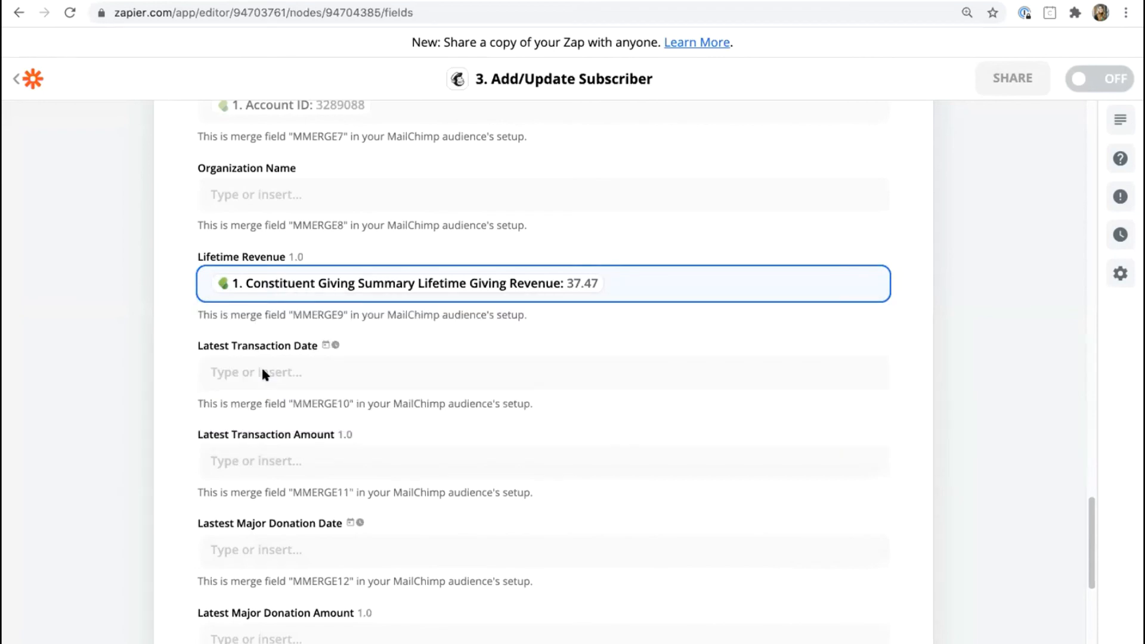
Map the Latest Transaction Date field to the Constituent Giving Summary Latest Transaction Date from Bloomerang.
left_click(263, 371)
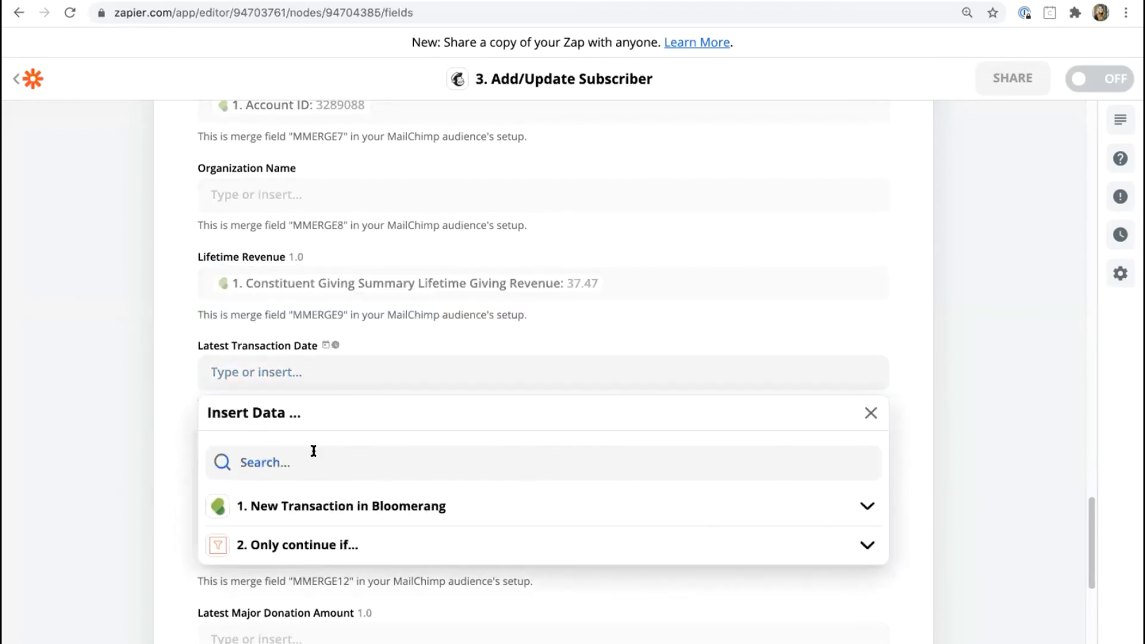
left_click(315, 451)
type("Latest")
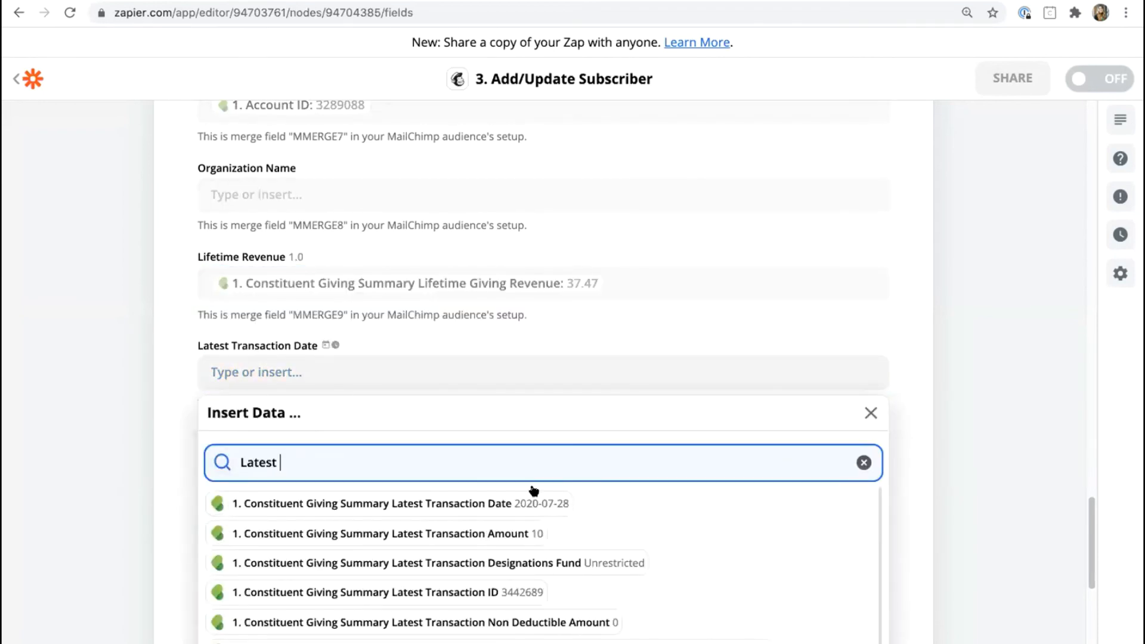
left_click(540, 504)
left_click(179, 454)
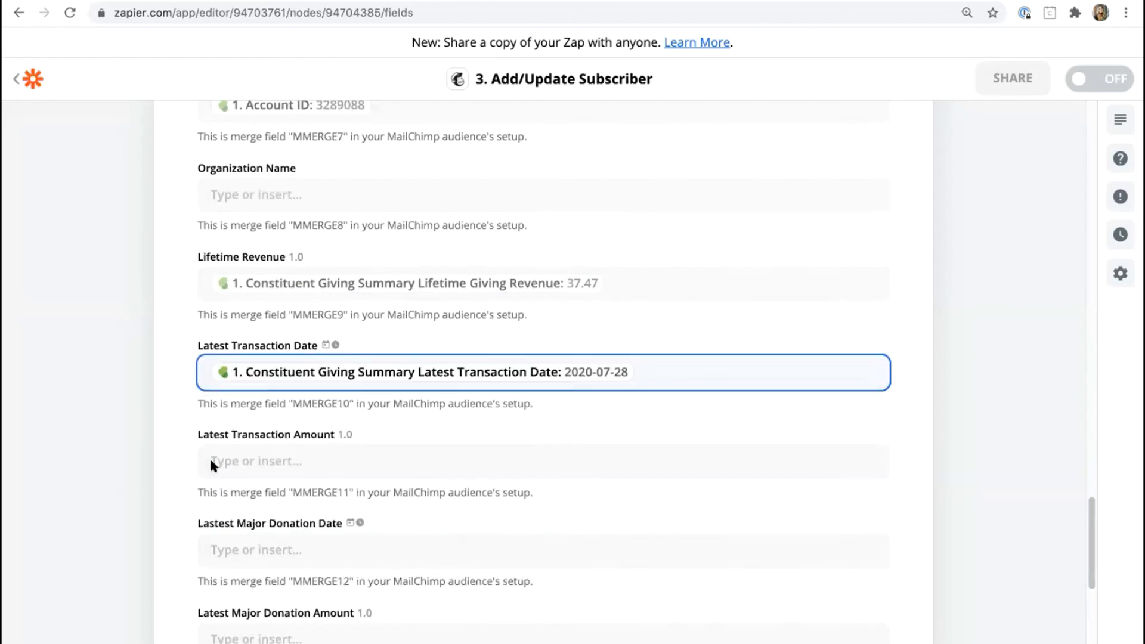
Map the Latest Transaction Amount field to the Constituent Giving Summary Latest Transaction Amount from Bloomerang.
left_click(259, 462)
left_click(304, 549)
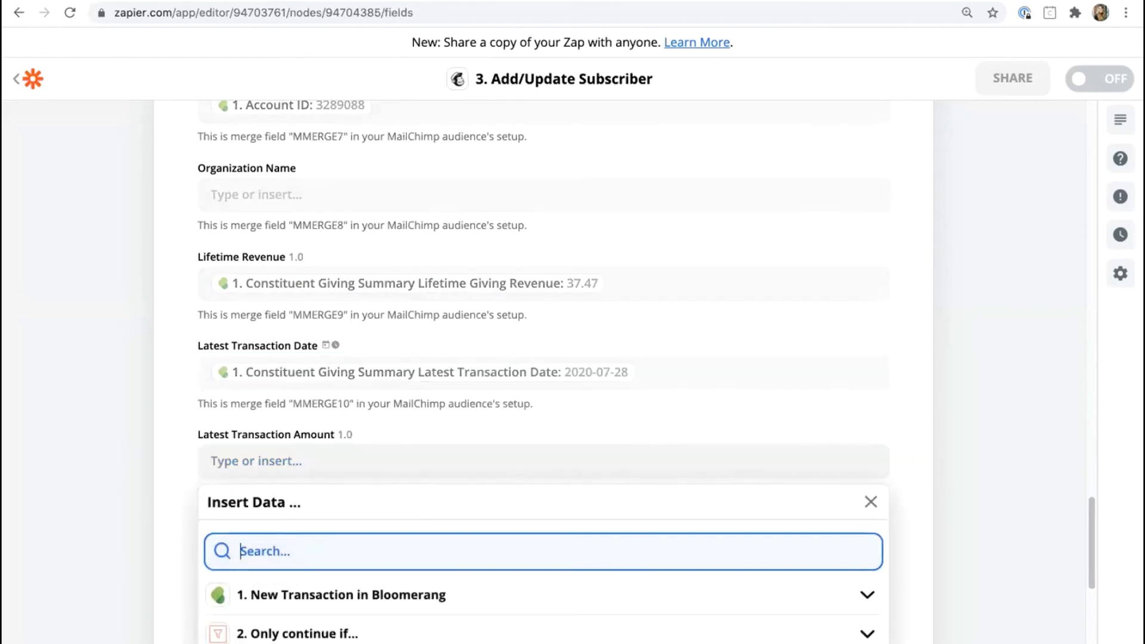
type("latest transa")
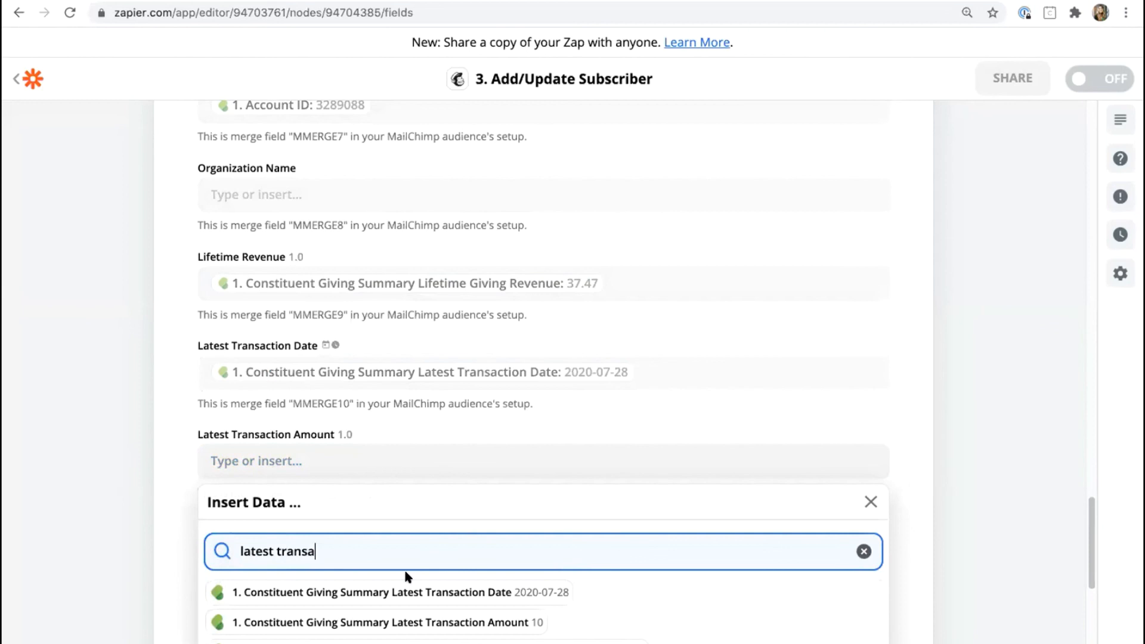
left_click(450, 620)
left_click(982, 520)
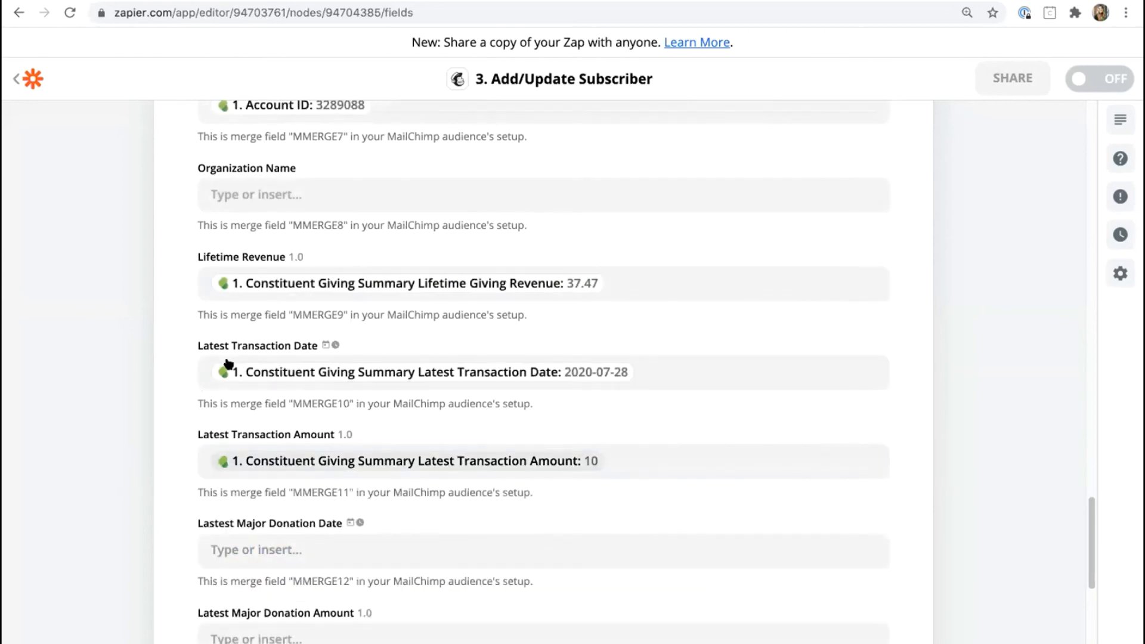
Check the latest transaction and major donation fields, and continue to the subscriber's test stage without mapping the major donation fields.
left_click_drag(194, 345, 312, 349)
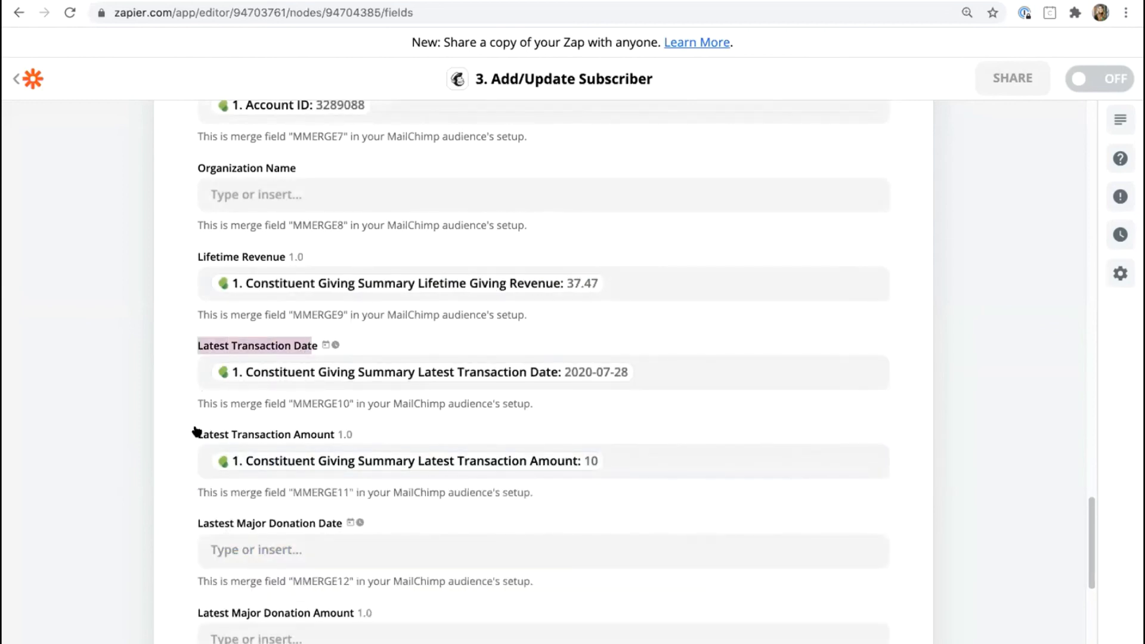
left_click_drag(196, 433, 335, 435)
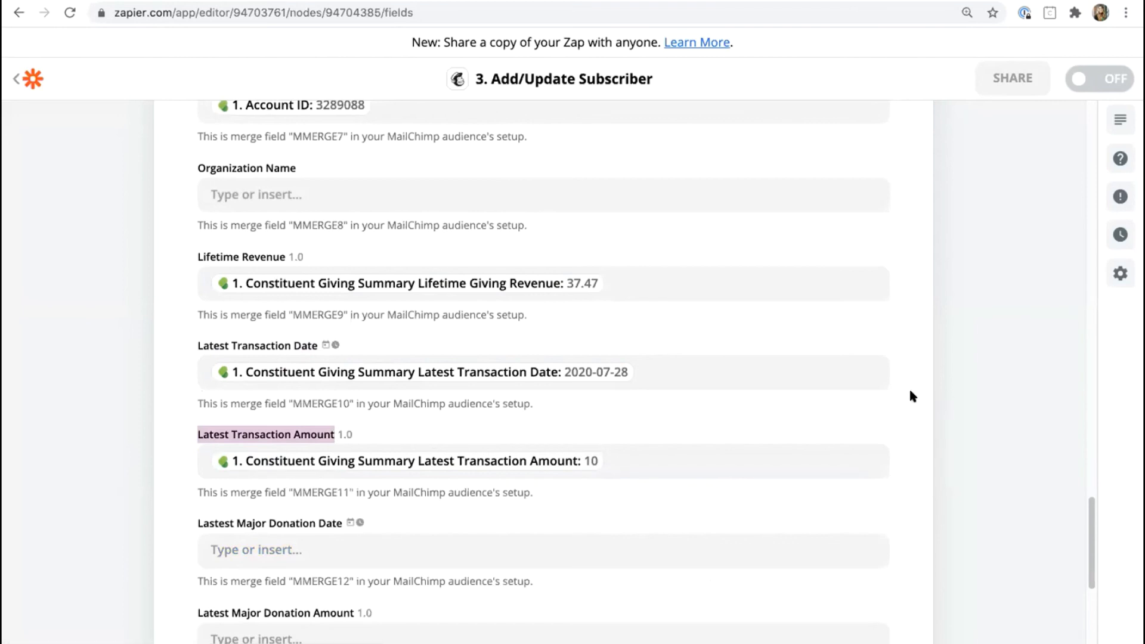
scroll(886, 396, "down", 1)
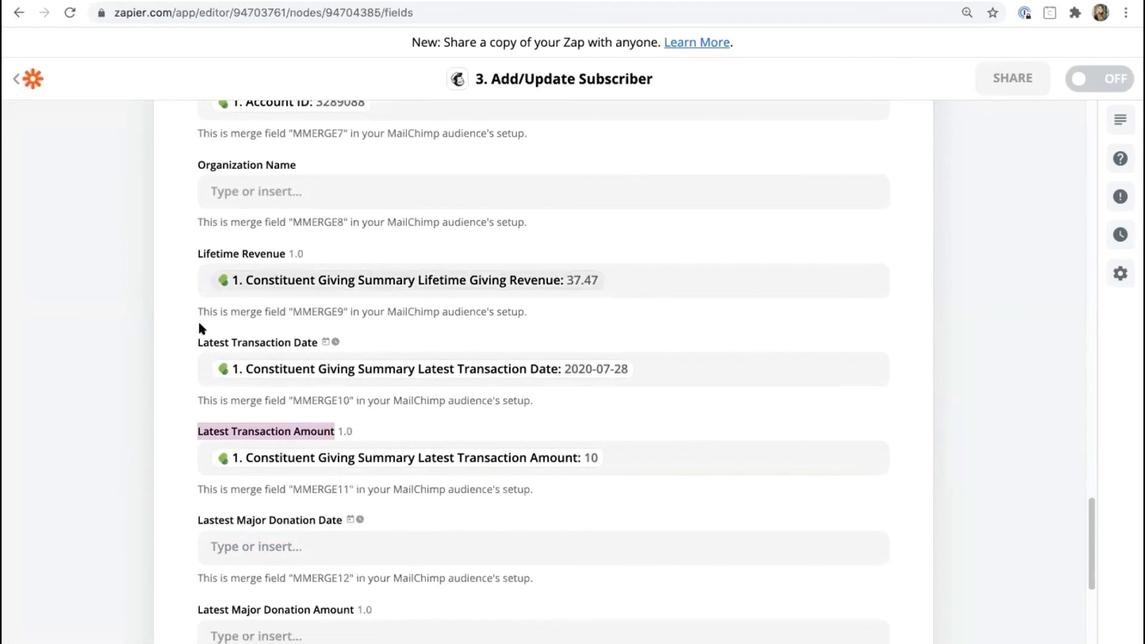
scroll(278, 462, "down", 3)
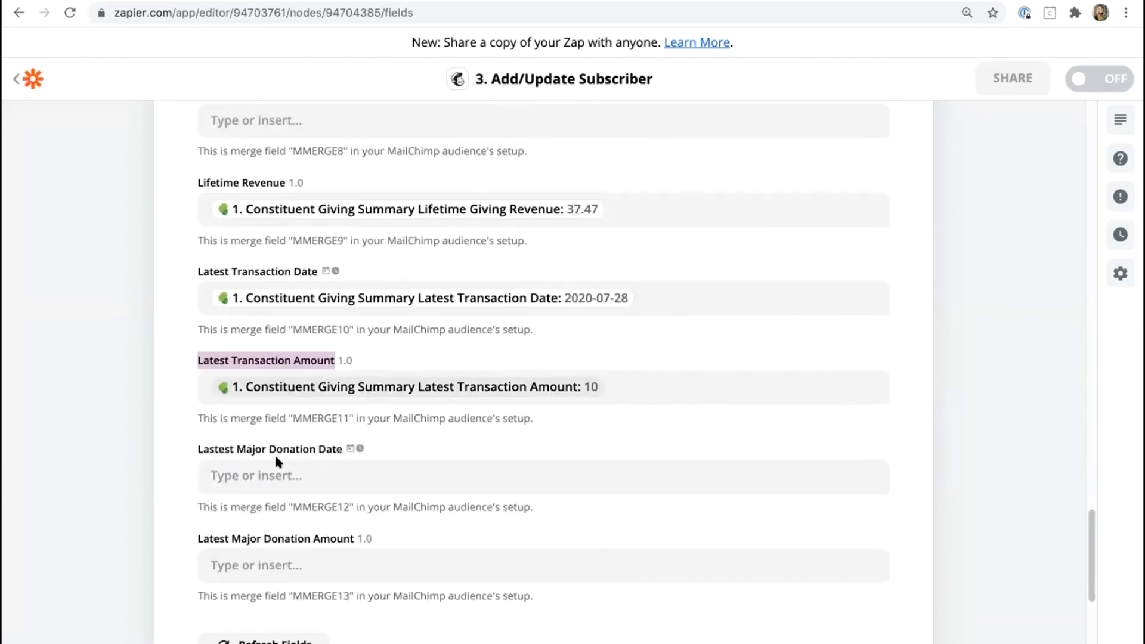
left_click_drag(206, 435, 337, 435)
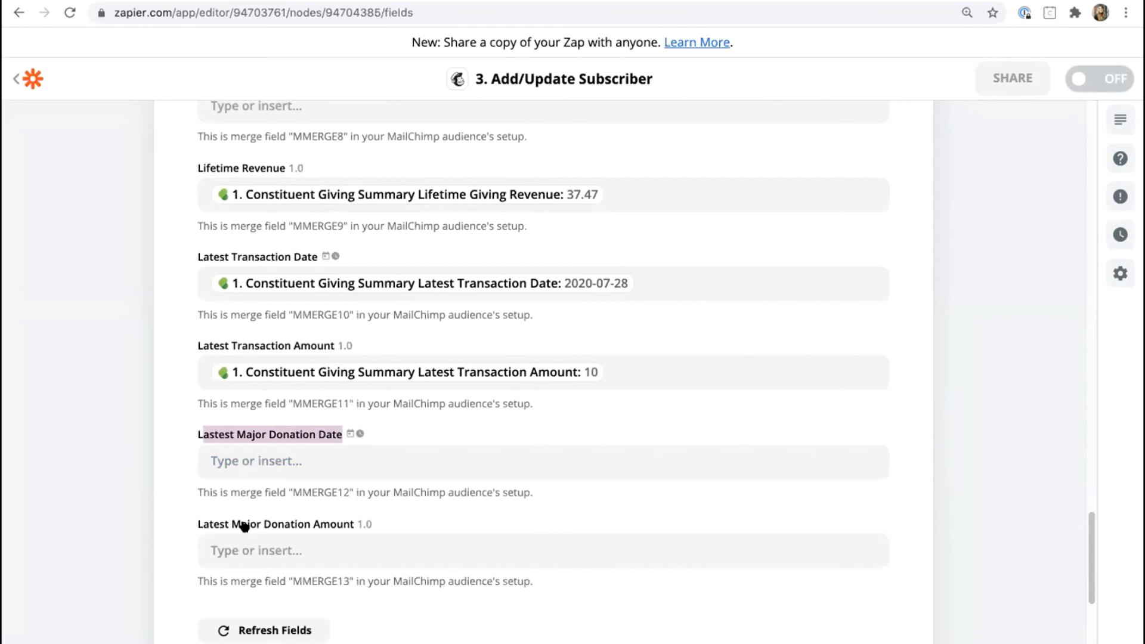
left_click_drag(231, 524, 353, 524)
scroll(465, 484, "down", 2)
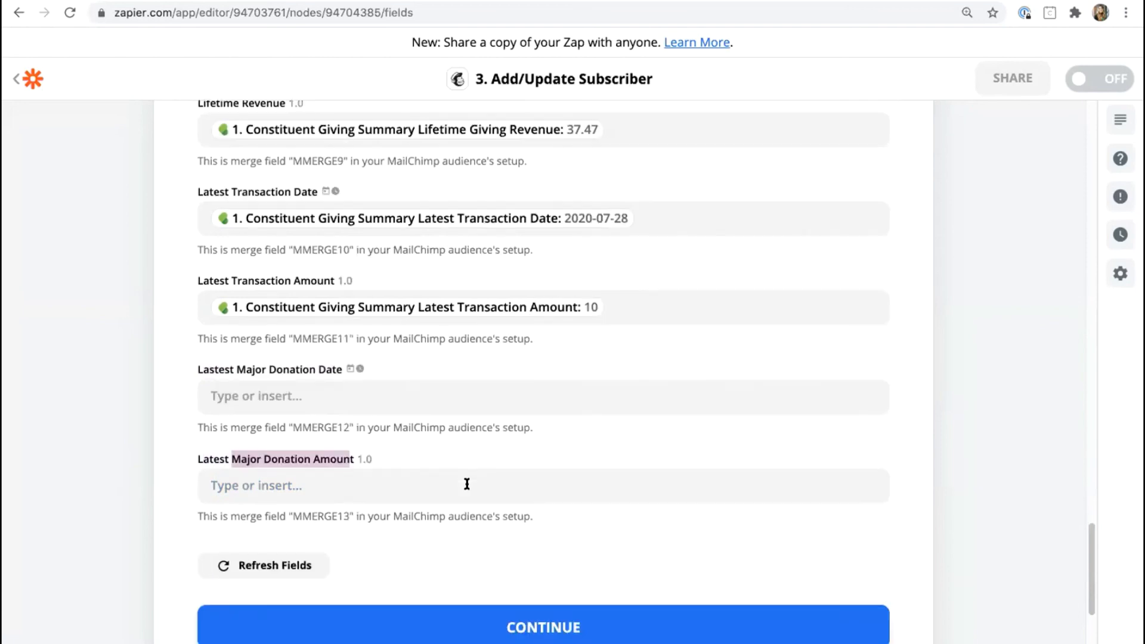
left_click(479, 621)
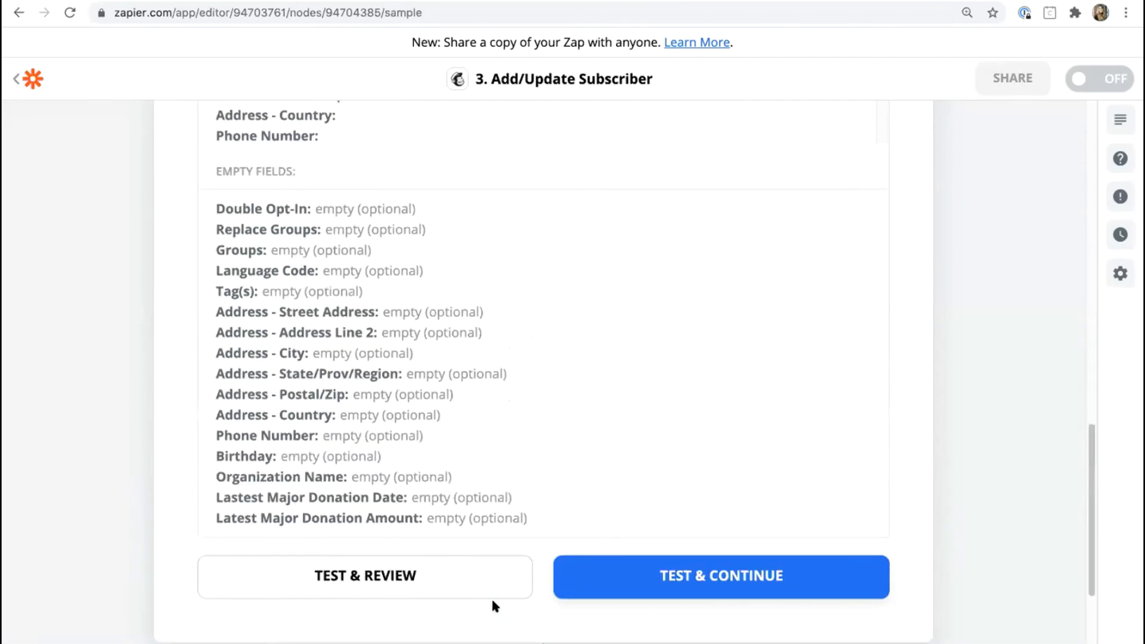
Reopen the Customize Subscriber section, review its field mappings, and return to the test stage.
left_click_drag(257, 207, 539, 210)
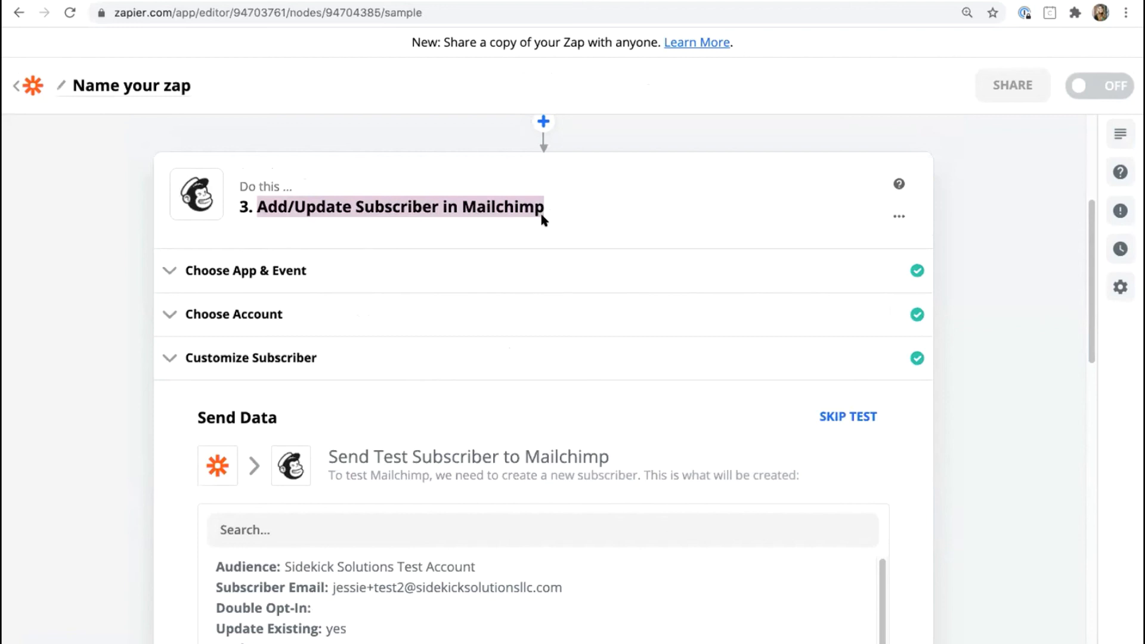
left_click(176, 352)
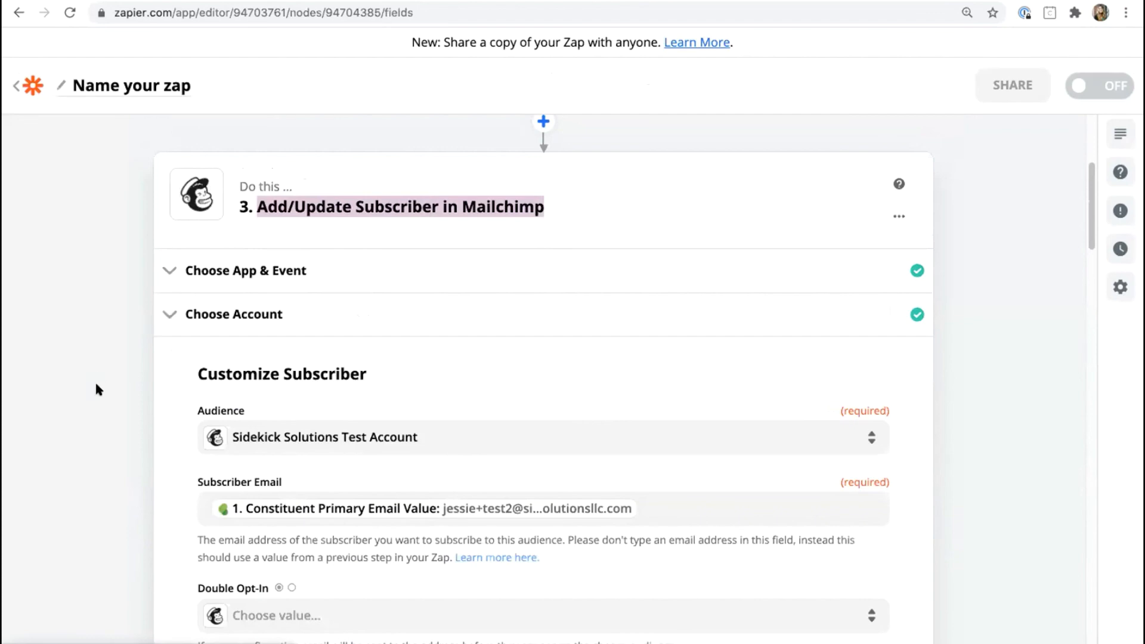
scroll(97, 387, "down", 15)
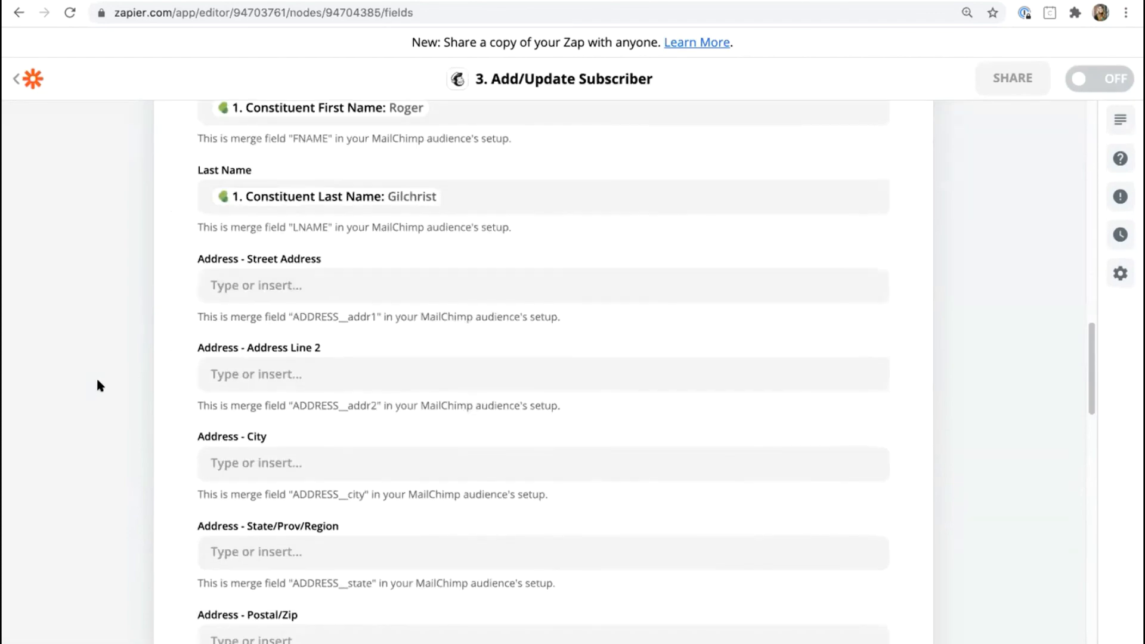
scroll(99, 384, "down", 20)
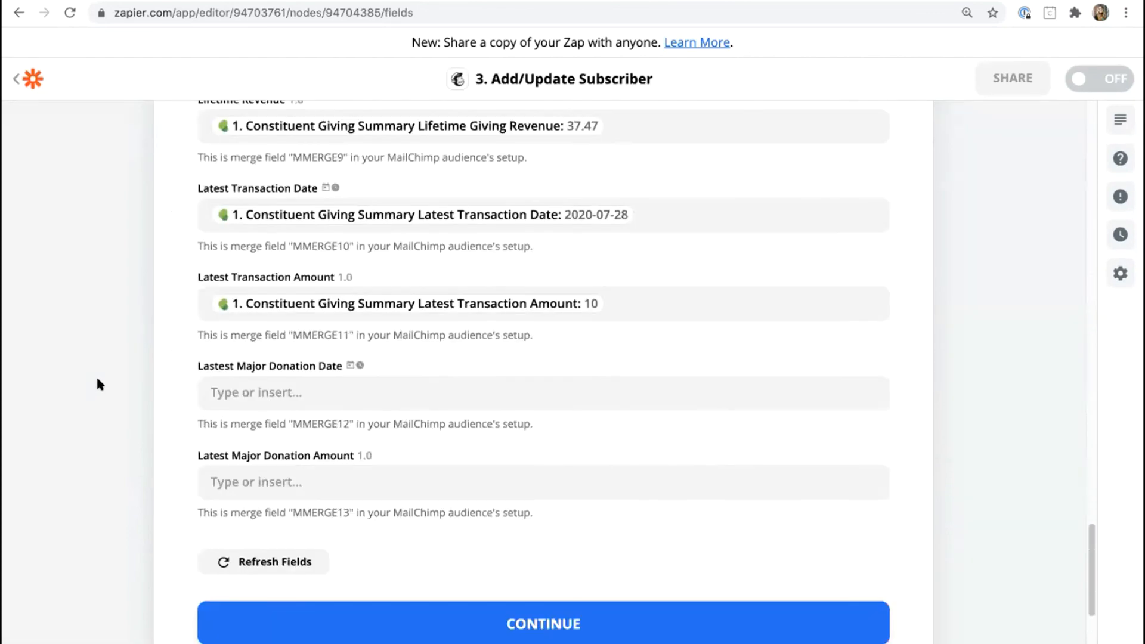
scroll(97, 384, "down", 3)
left_click(506, 514)
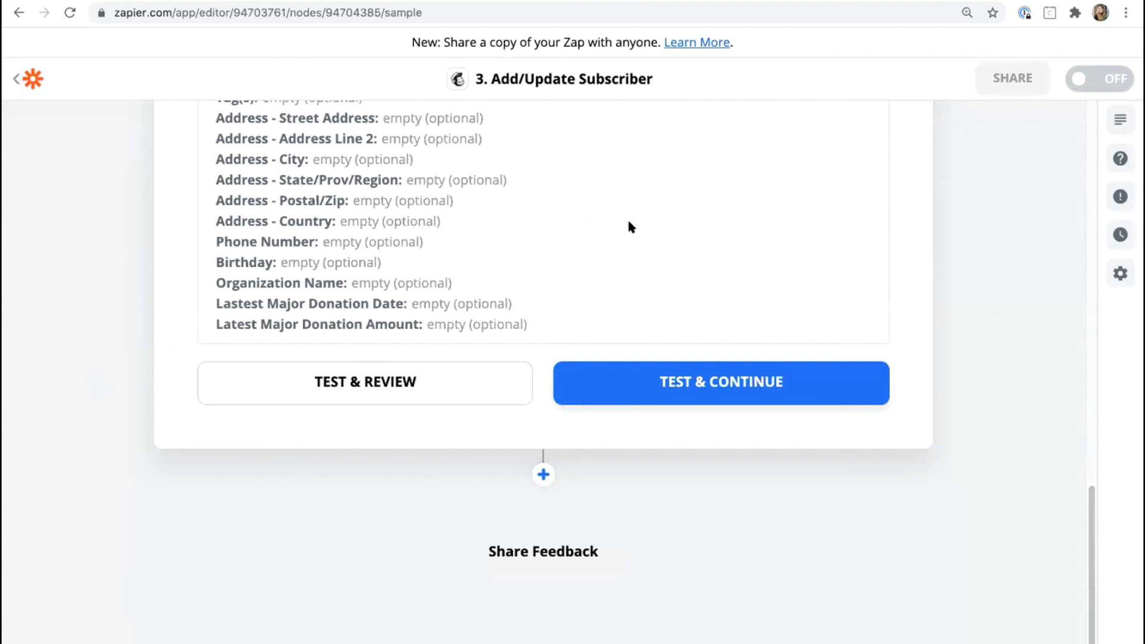
Add a Filter step after the Mailchimp Add/Update Subscriber action.
left_click(542, 475)
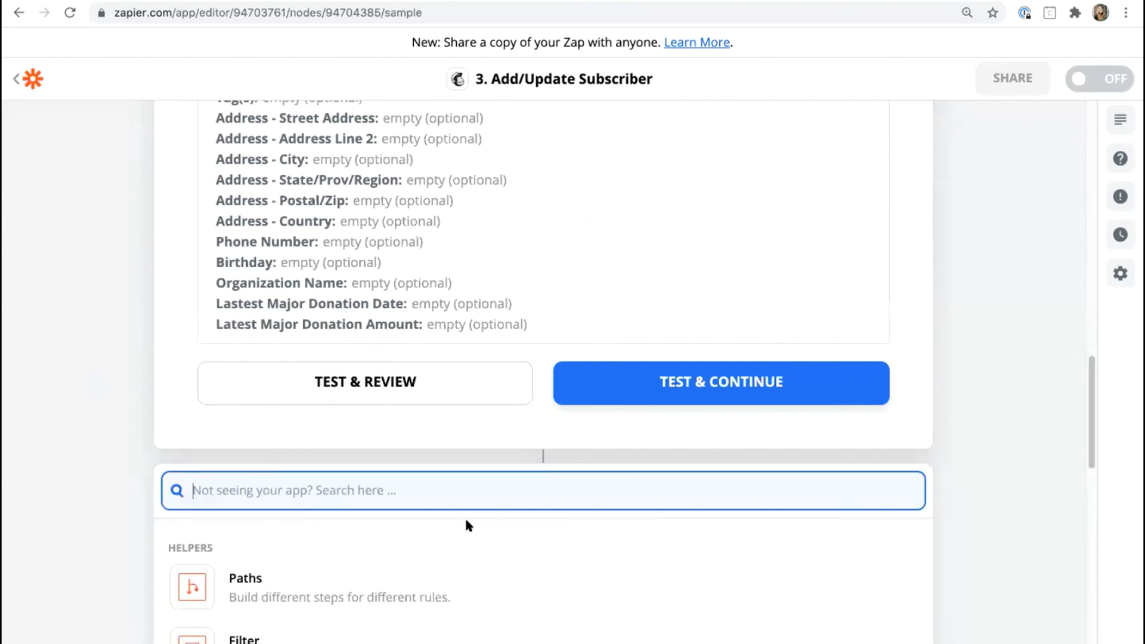
scroll(234, 522, "down", 3)
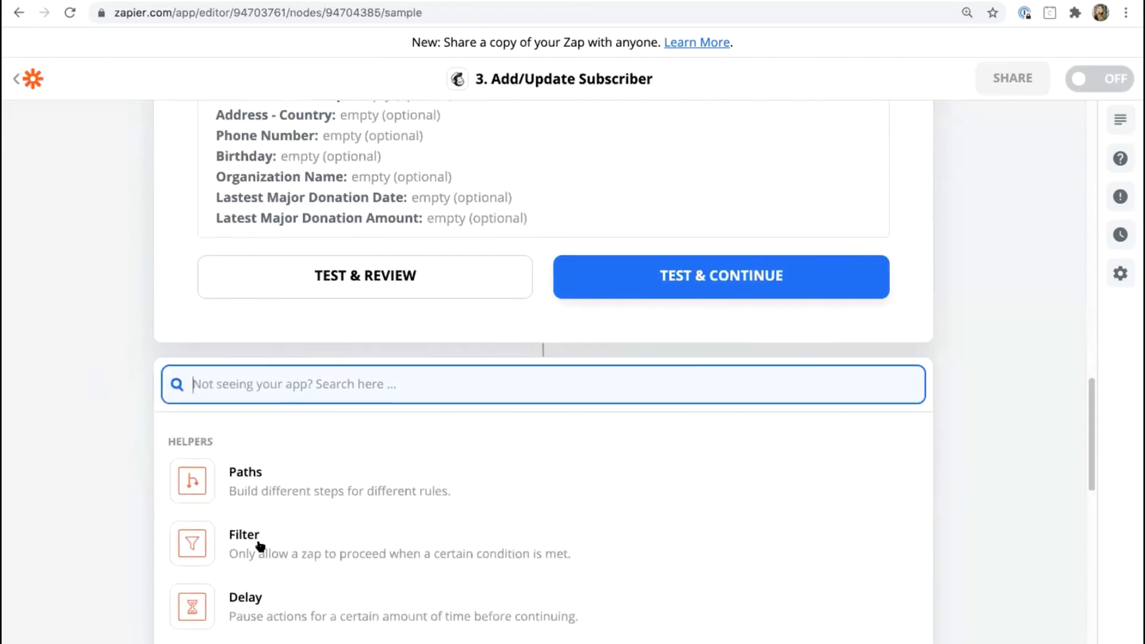
left_click(260, 546)
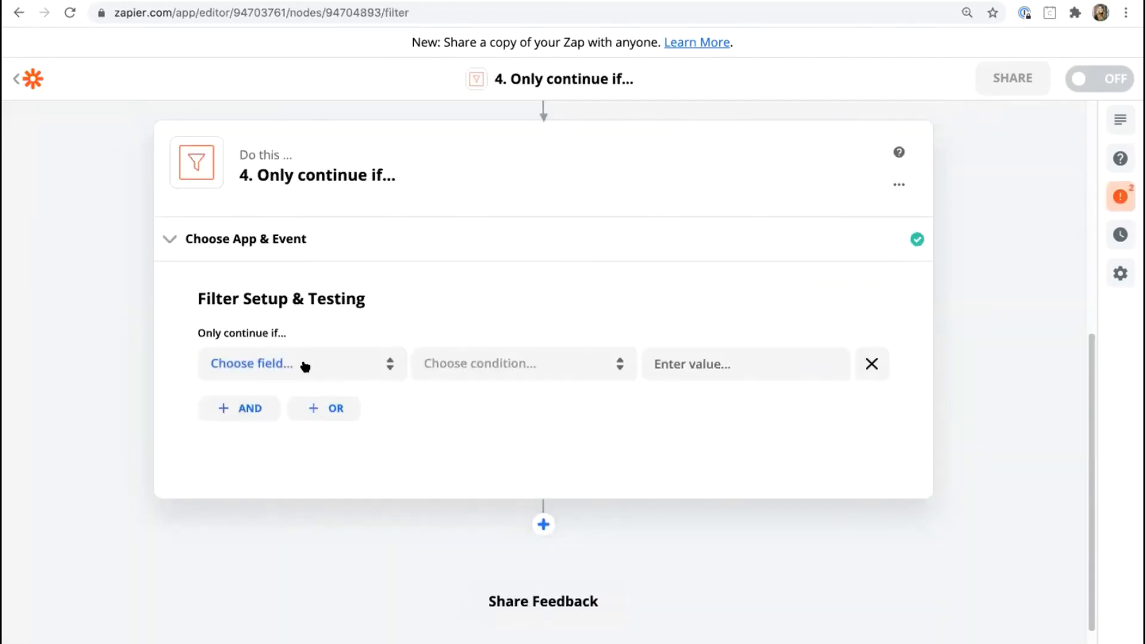
Set the new filter's field to Designations Campaign Name from the Bloomerang transaction.
left_click(305, 365)
left_click(289, 451)
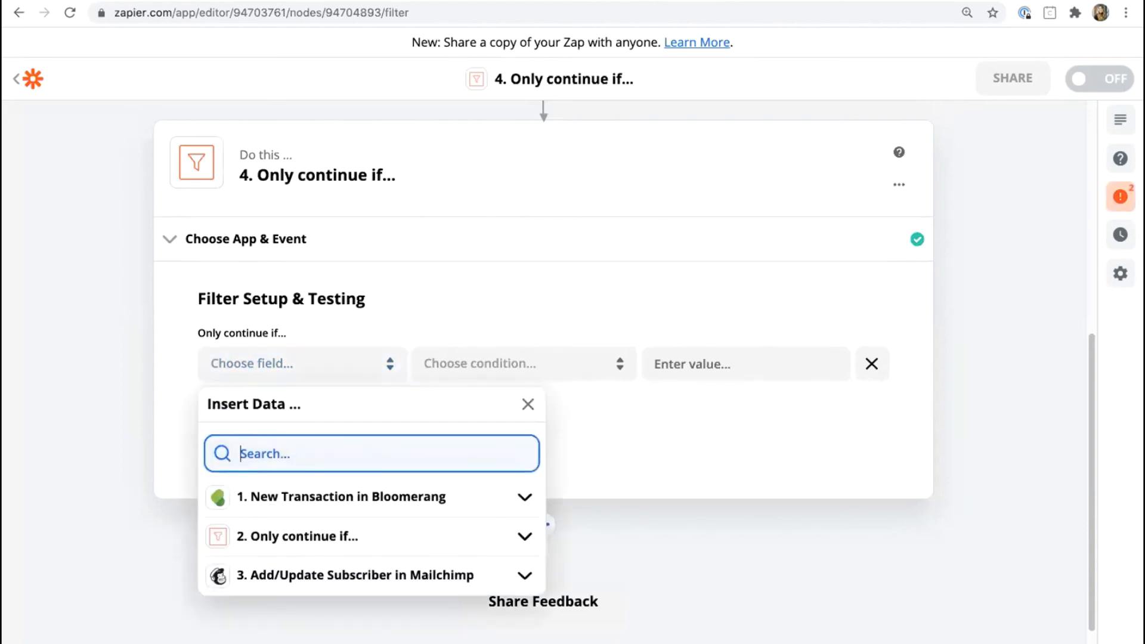
type("Company")
key("BackSpace")
key("BackSpace")
key("BackSpace")
key("BackSpace")
key("BackSpace")
key("BackSpace")
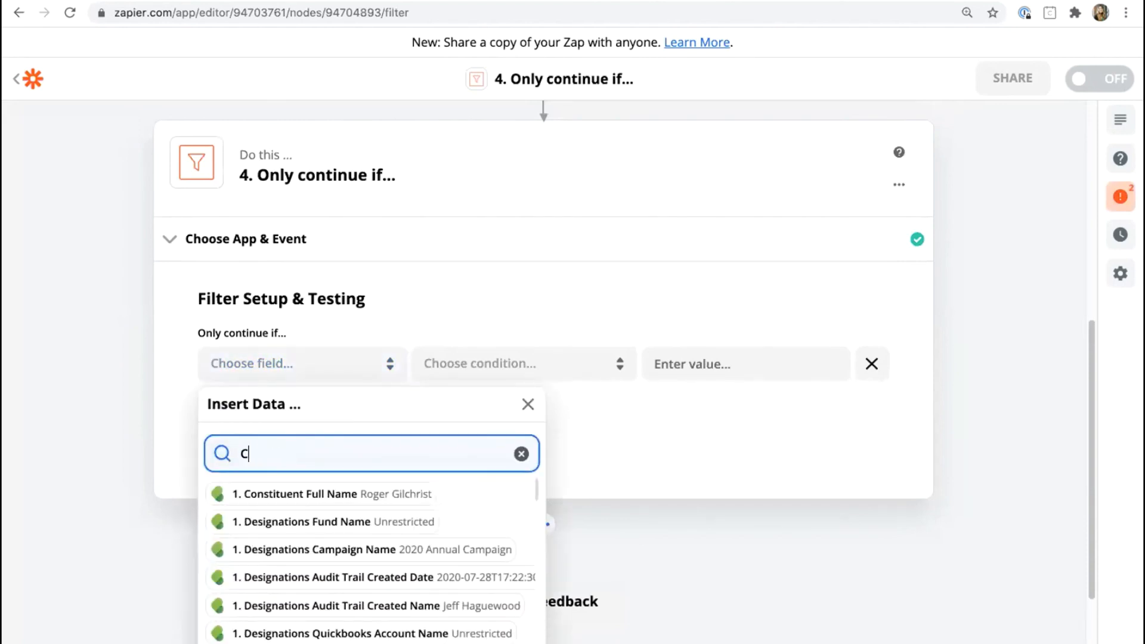
type("amp")
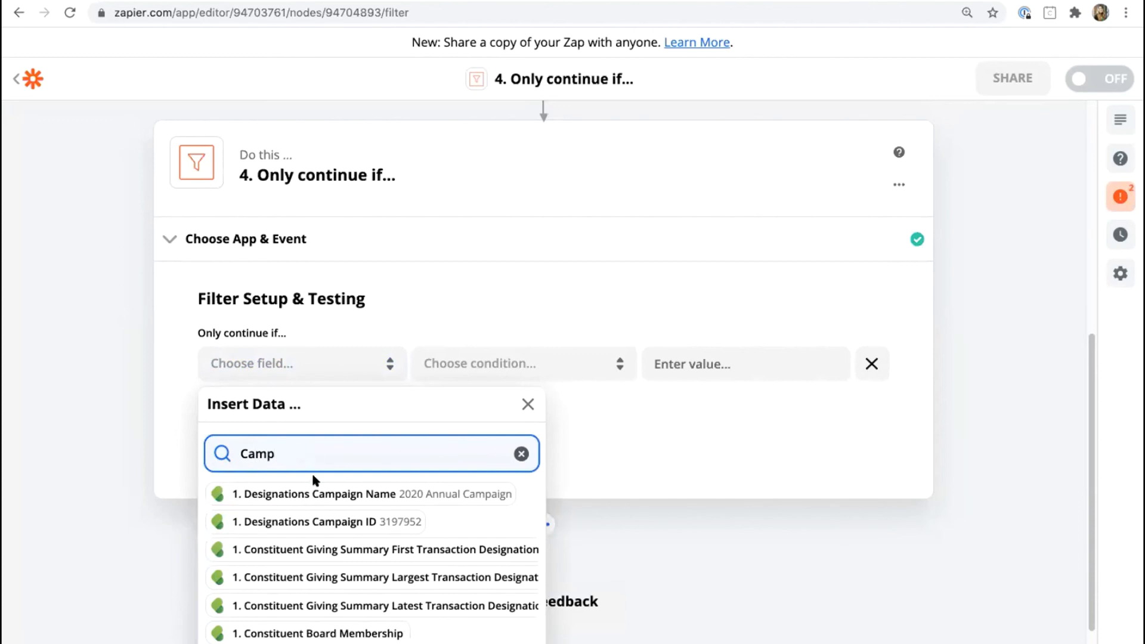
left_click(384, 496)
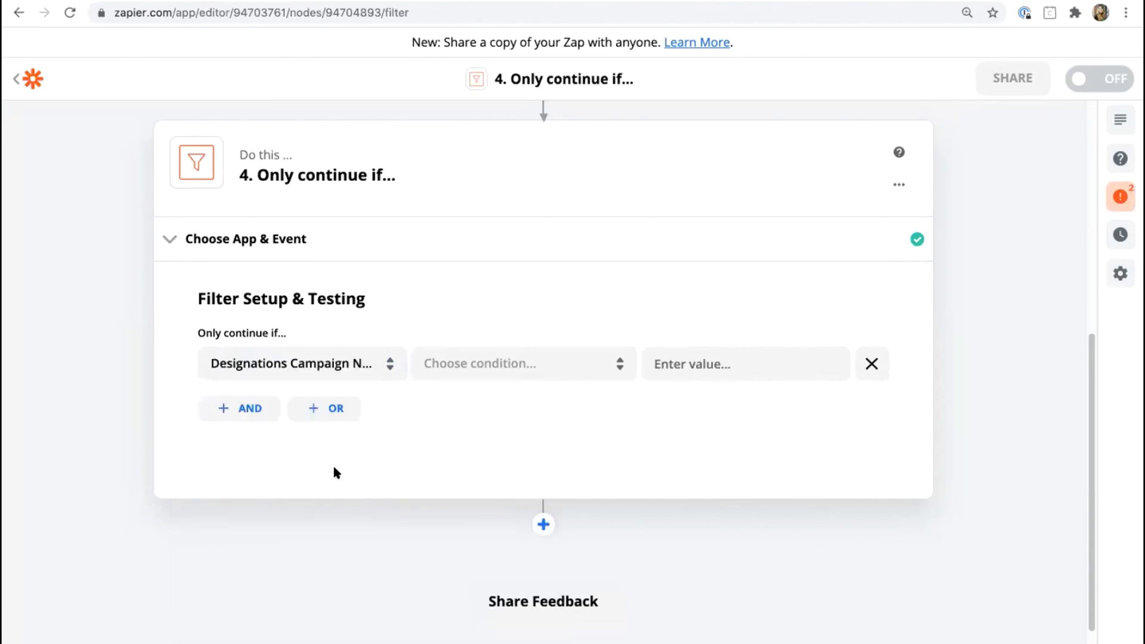
Set the condition for the Designations Campaign Name filter to Exists.
scroll(493, 472, "up", 3)
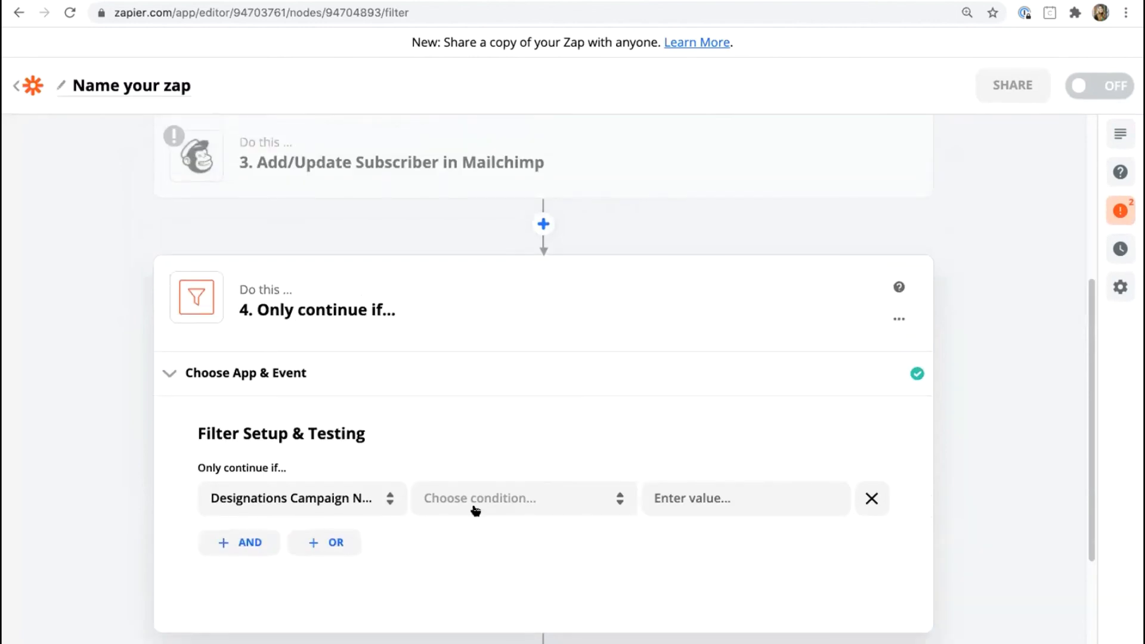
left_click(487, 501)
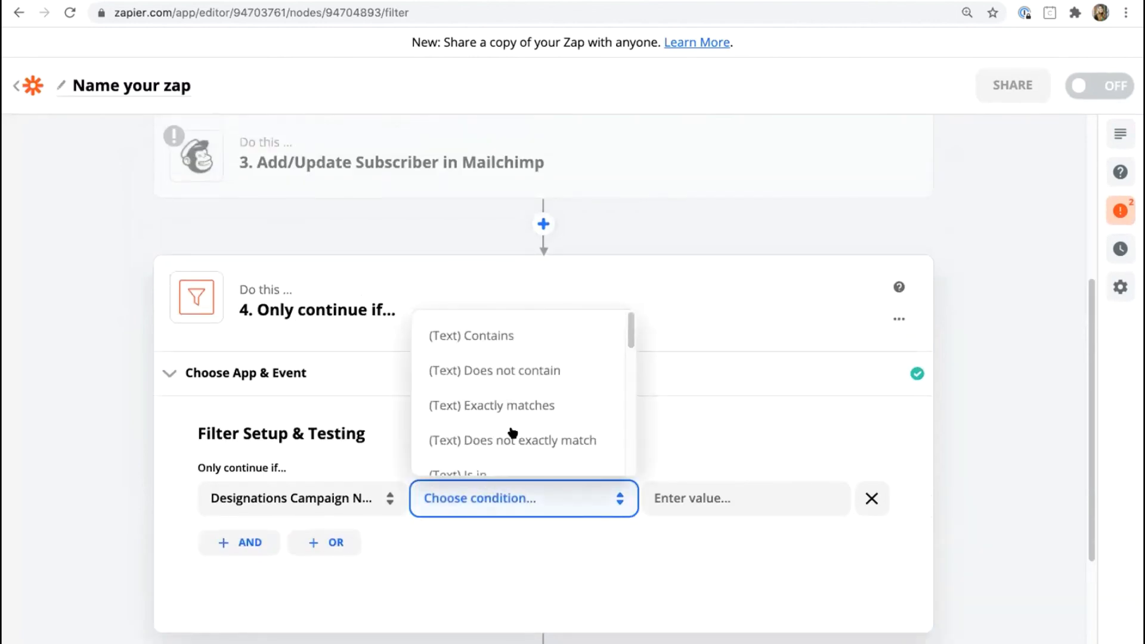
scroll(533, 416, "down", 2)
scroll(534, 416, "down", 6)
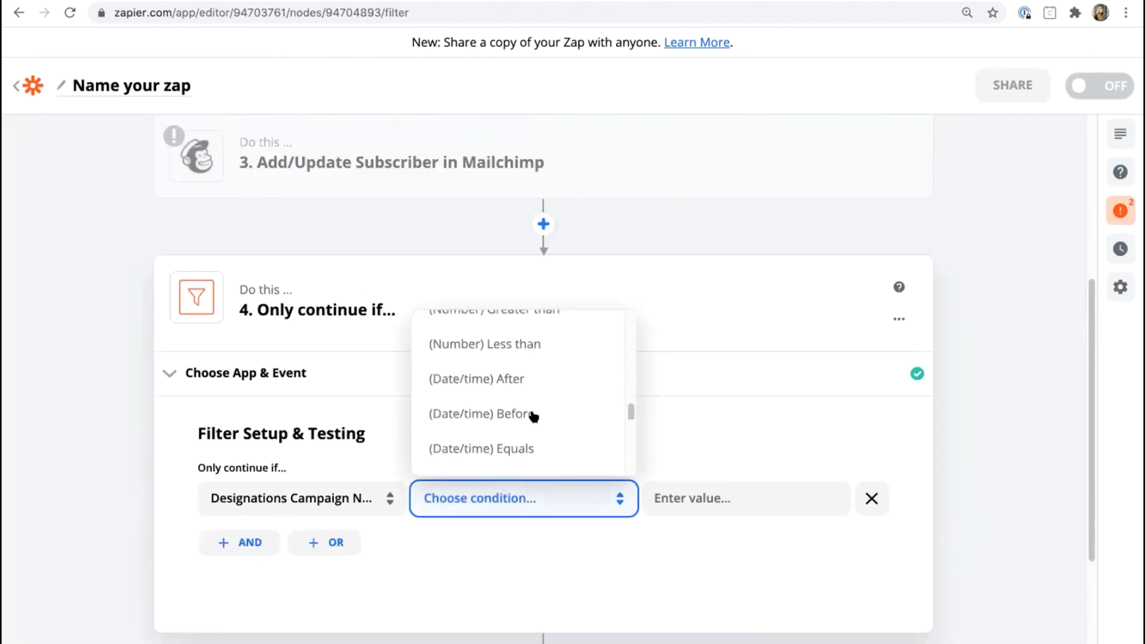
left_click(460, 428)
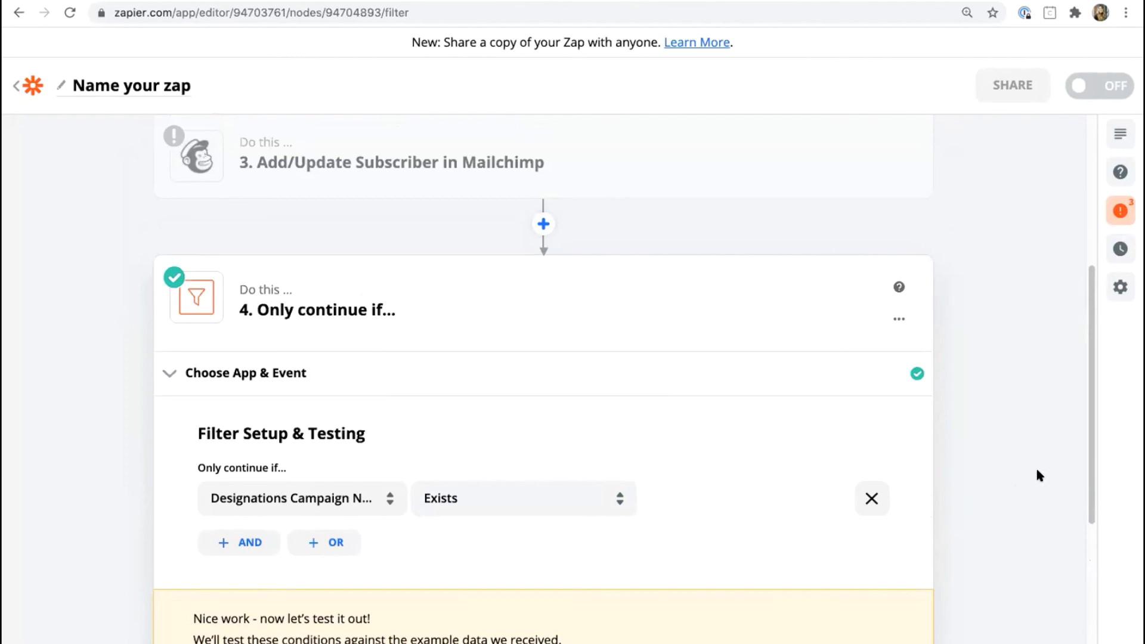
Test the campaign name filter against the sample data and finish editing the filter step.
scroll(1069, 463, "down", 1)
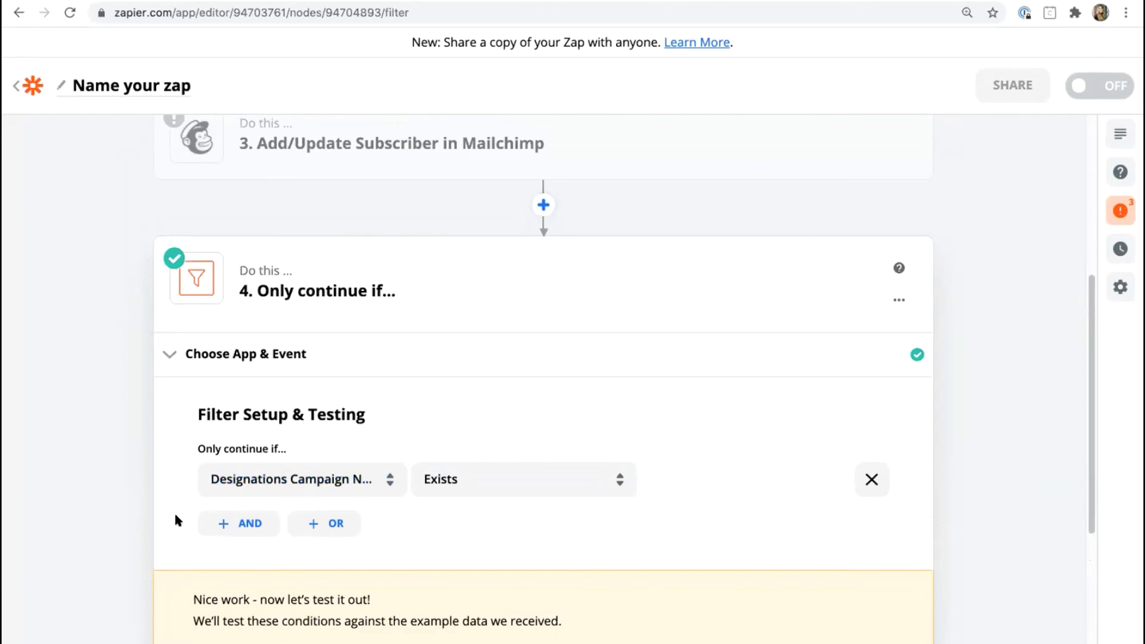
double_click(272, 291)
left_click_drag(387, 290, 394, 295)
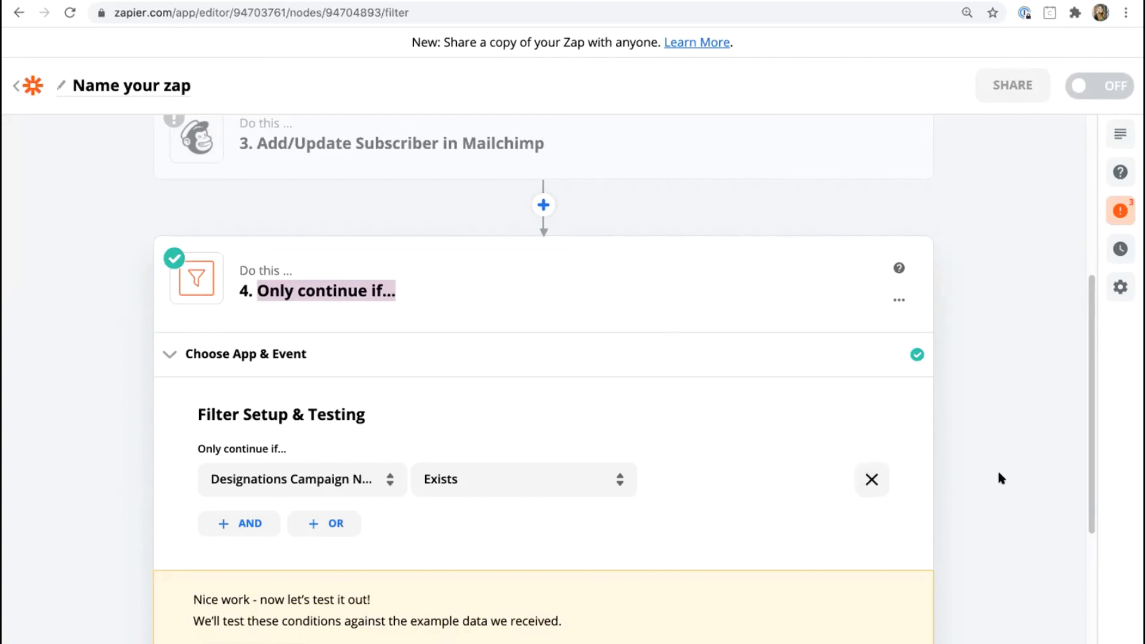
scroll(996, 469, "down", 4)
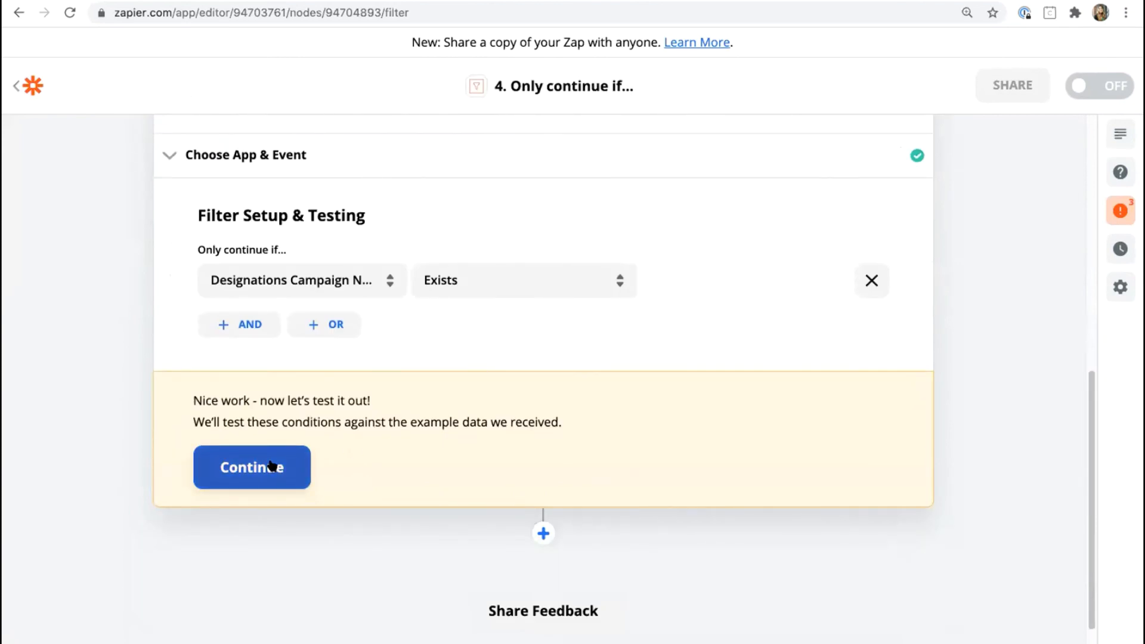
left_click(271, 466)
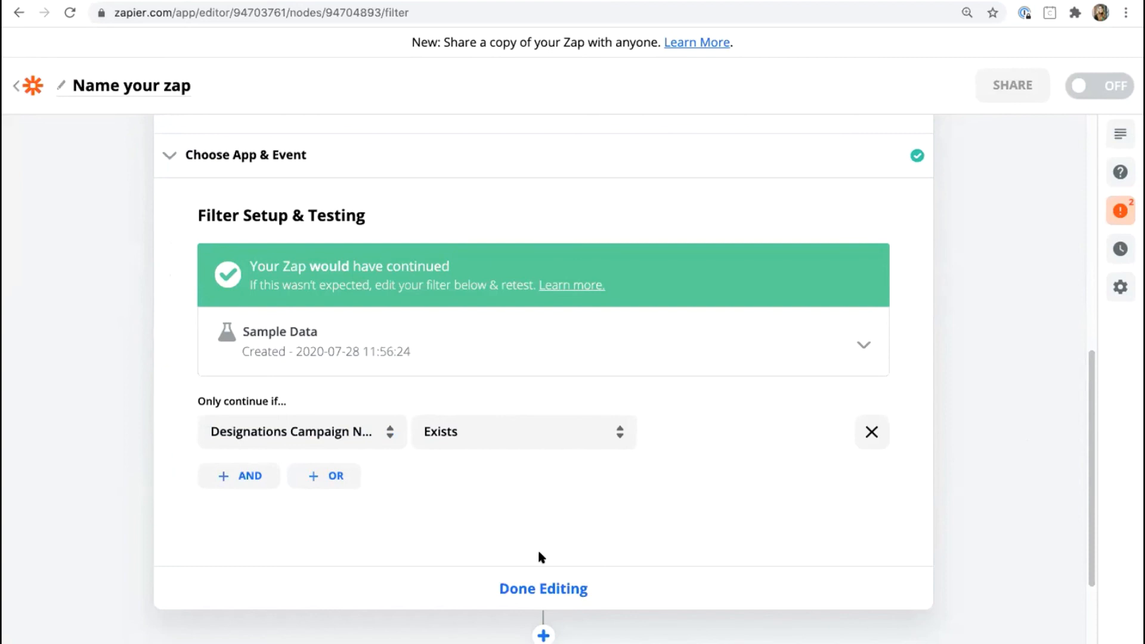
left_click(544, 588)
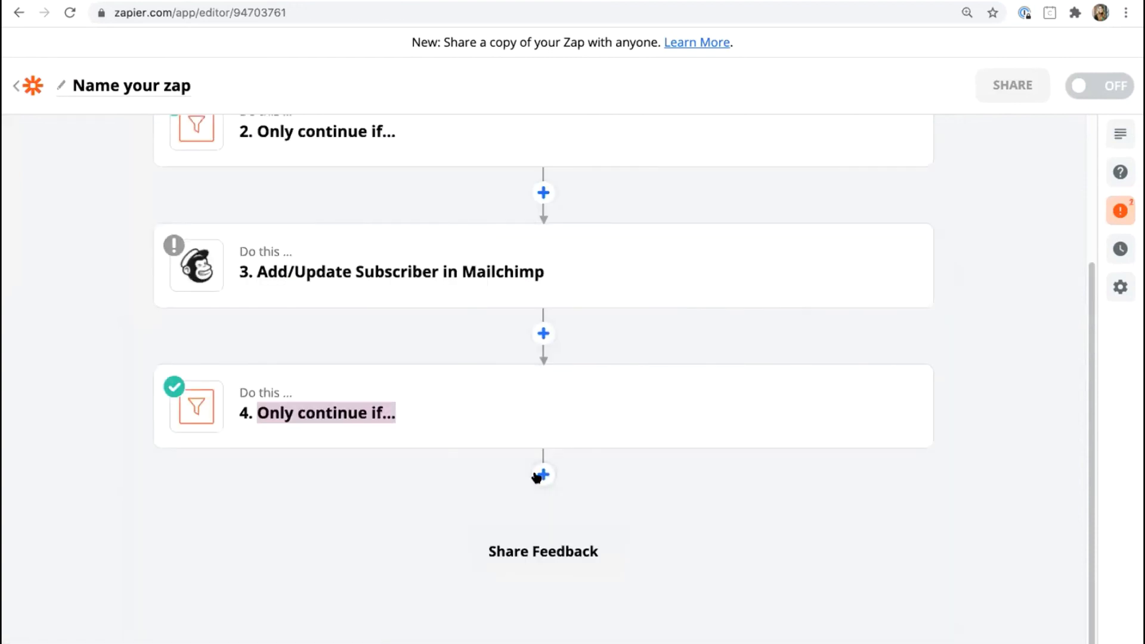
Add a Formatter step after the second filter with Utilities as its action event, and continue to its customization.
left_click(540, 475)
scroll(365, 514, "down", 4)
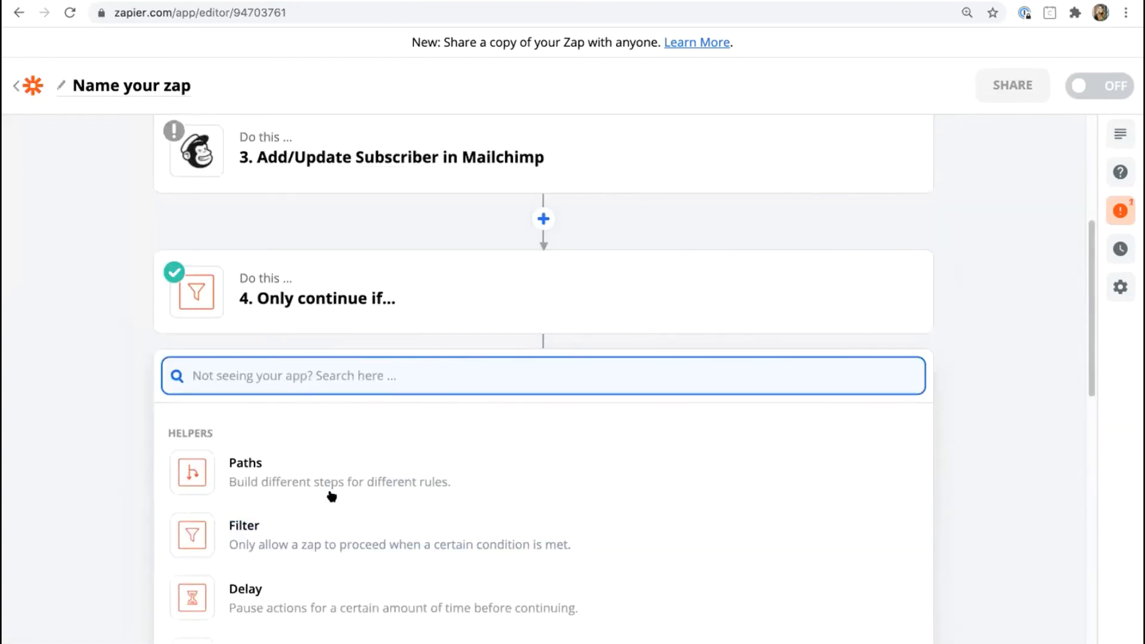
scroll(332, 496, "down", 1)
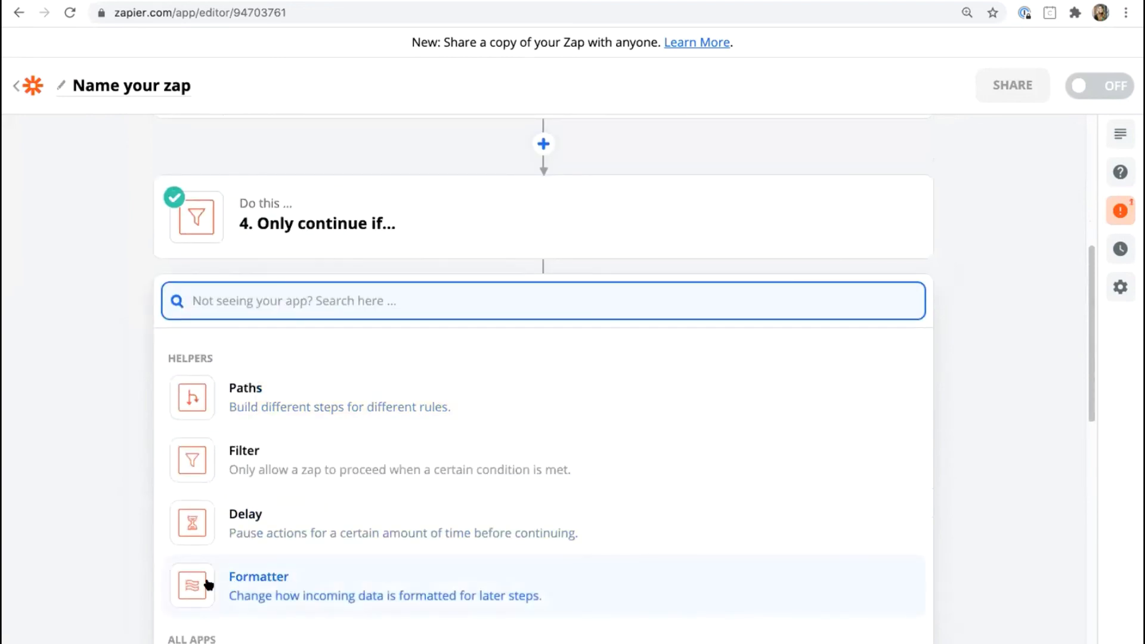
left_click(253, 582)
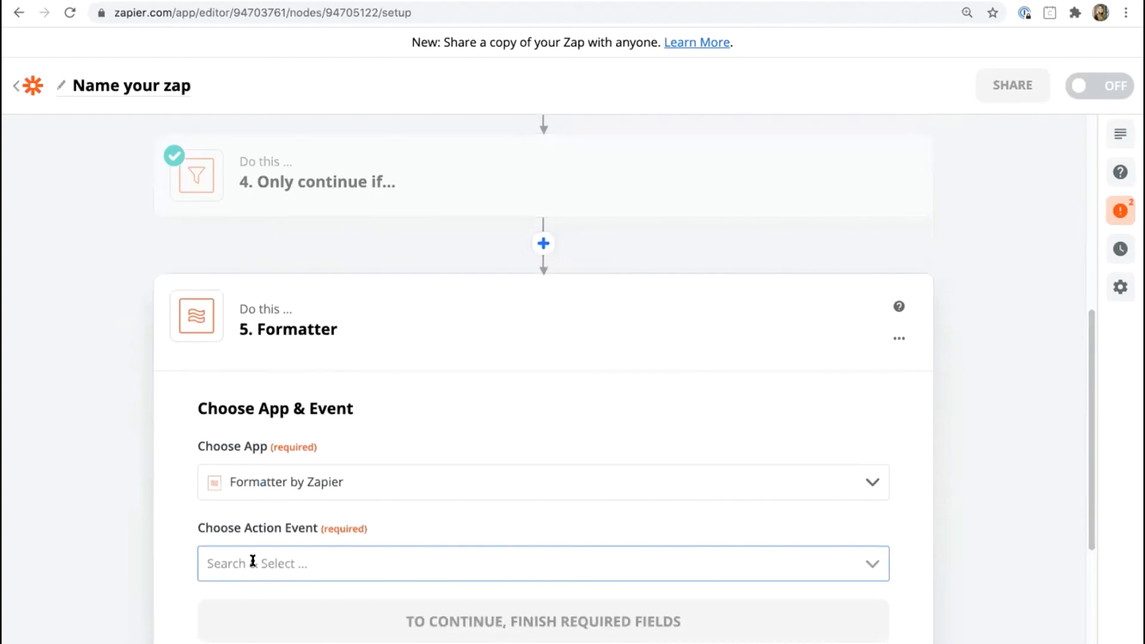
left_click(253, 562)
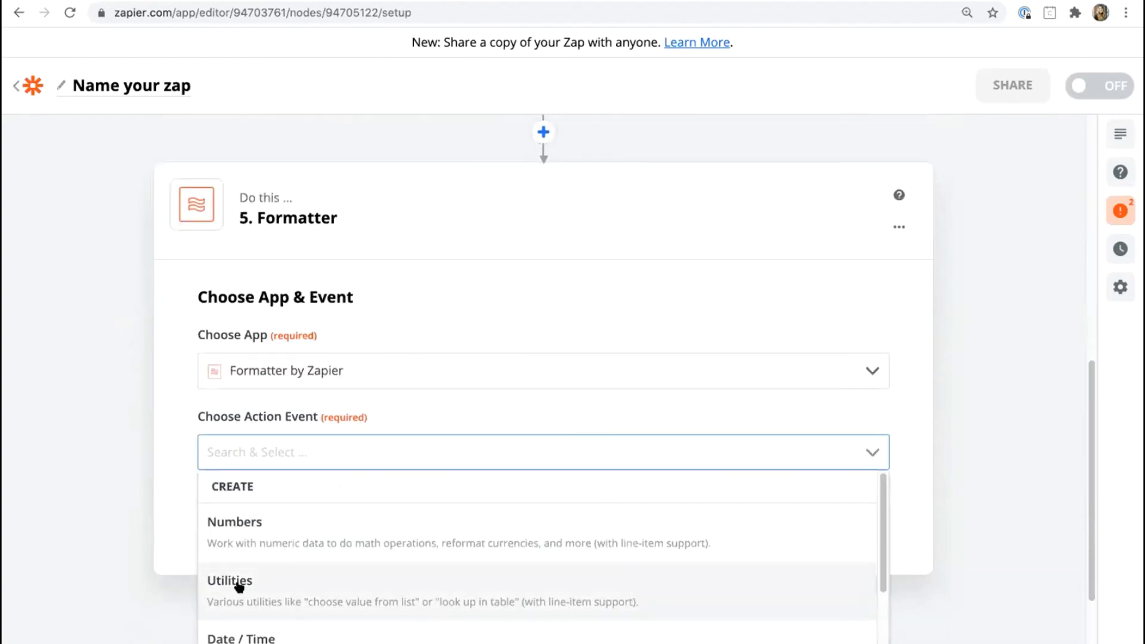
left_click(280, 588)
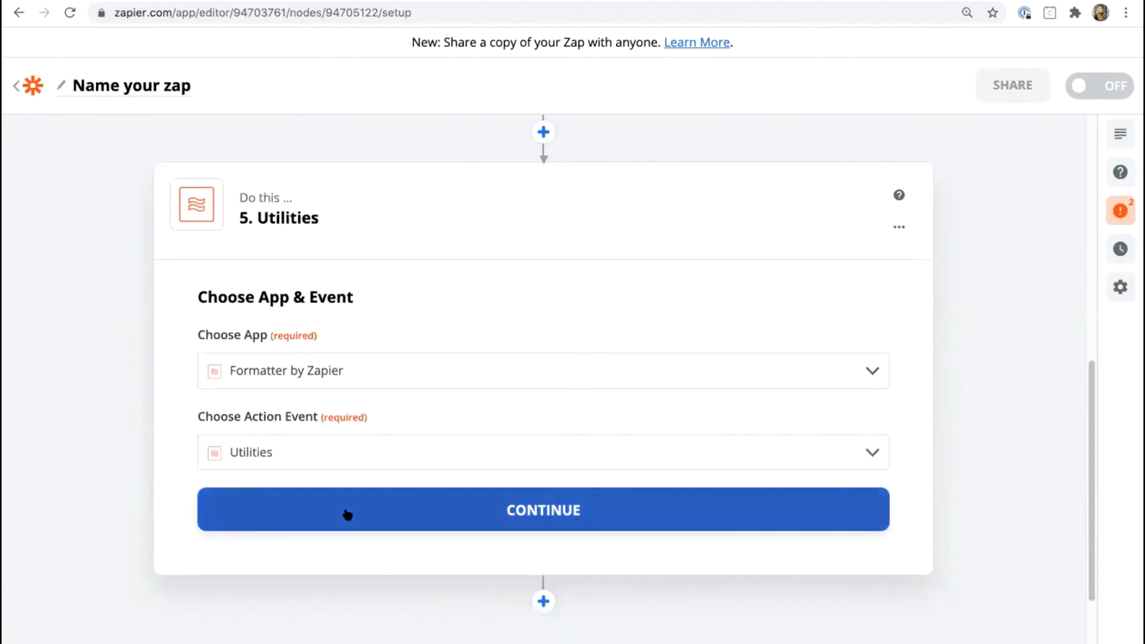
left_click(347, 514)
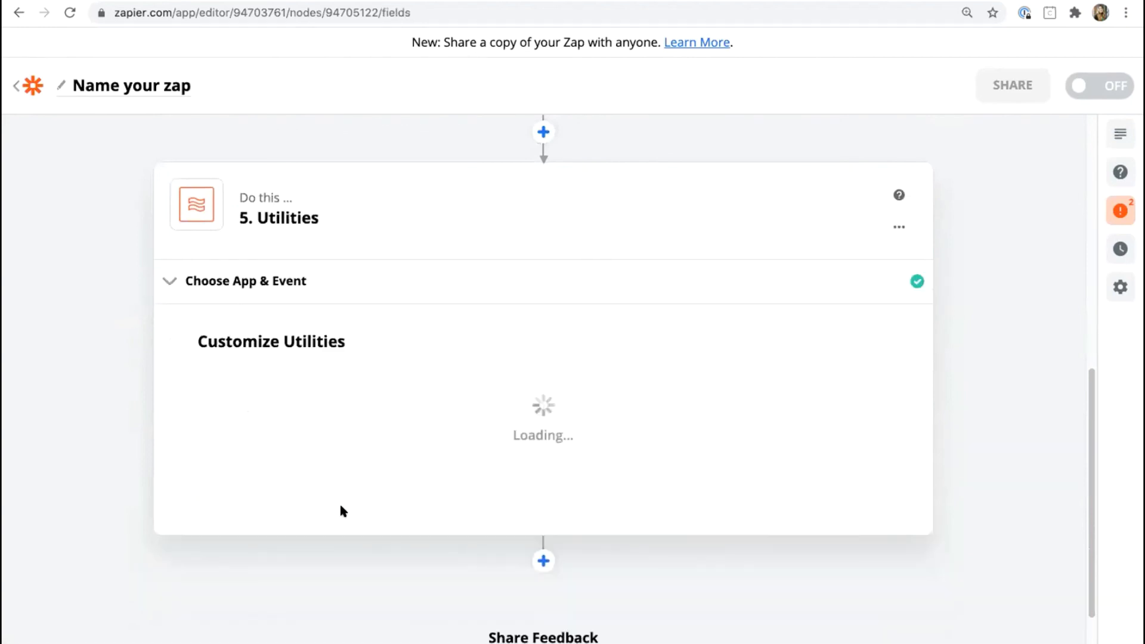
Set the Utilities step's Transform to Lookup Table.
left_click(361, 405)
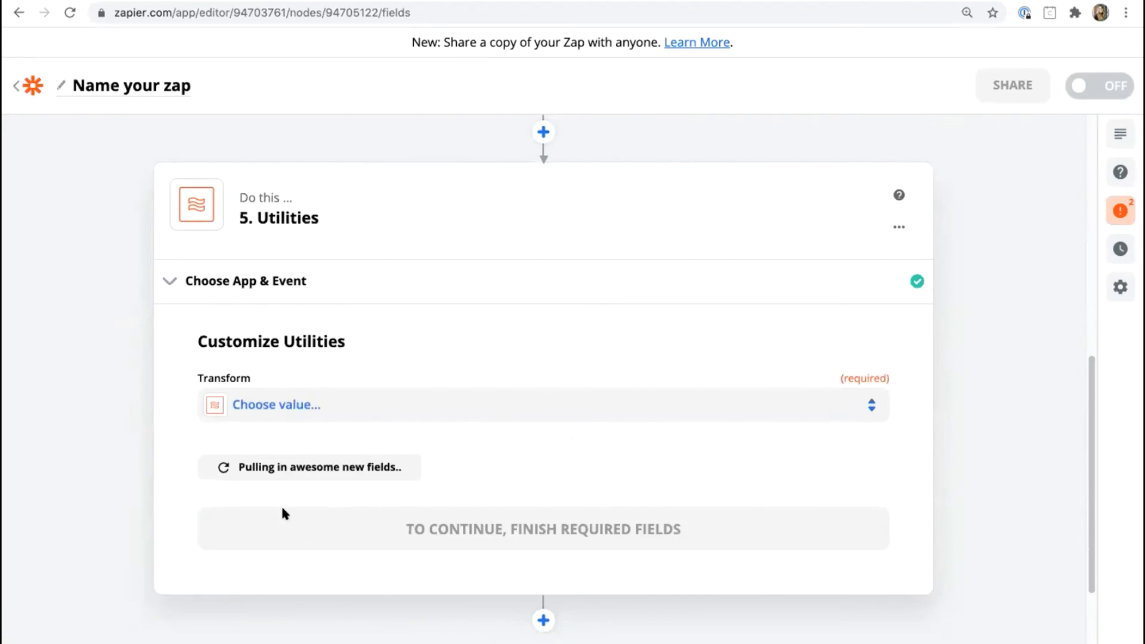
scroll(276, 548, "down", 2)
left_click(298, 593)
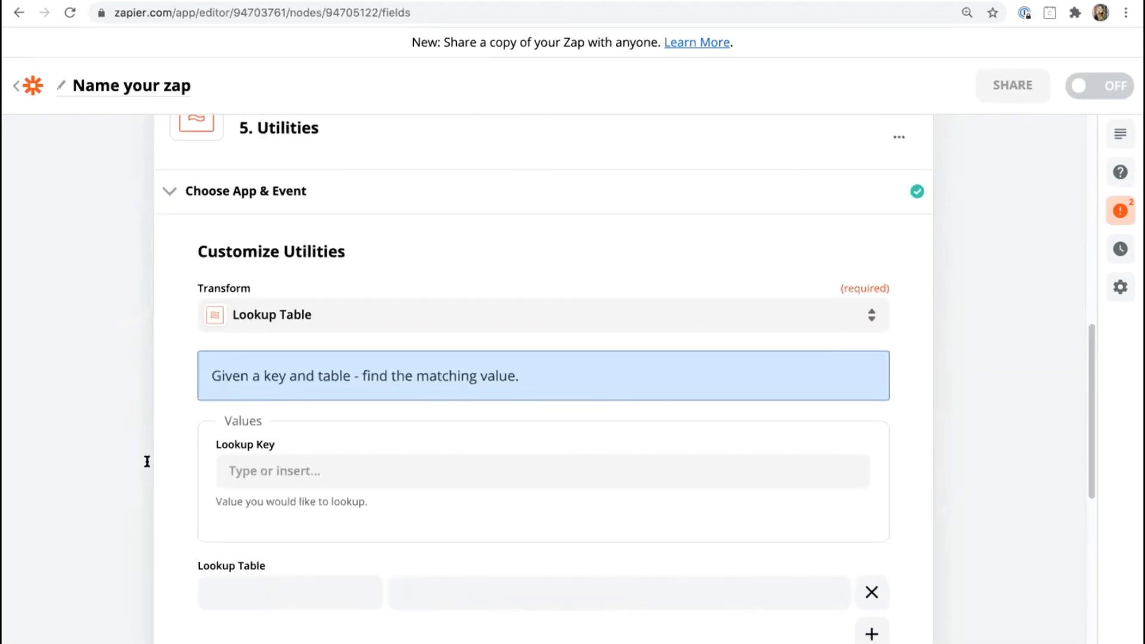
Map the Lookup Key to the Designations Campaign Name from the Bloomerang transaction.
scroll(308, 404, "down", 1)
left_click(308, 421)
left_click(320, 498)
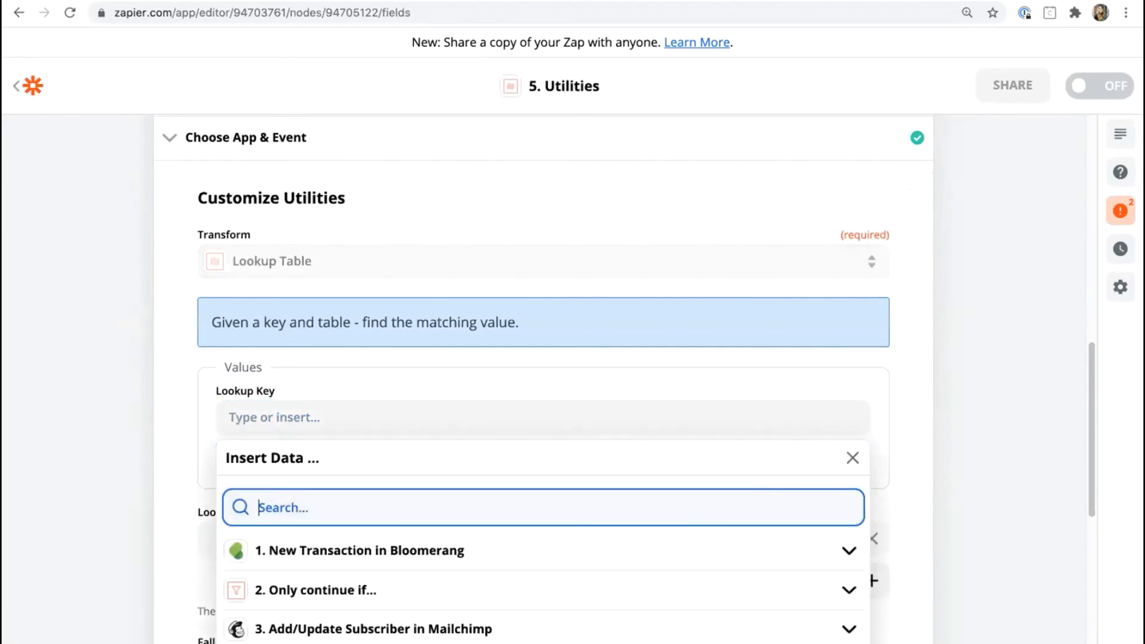
type("Campaign")
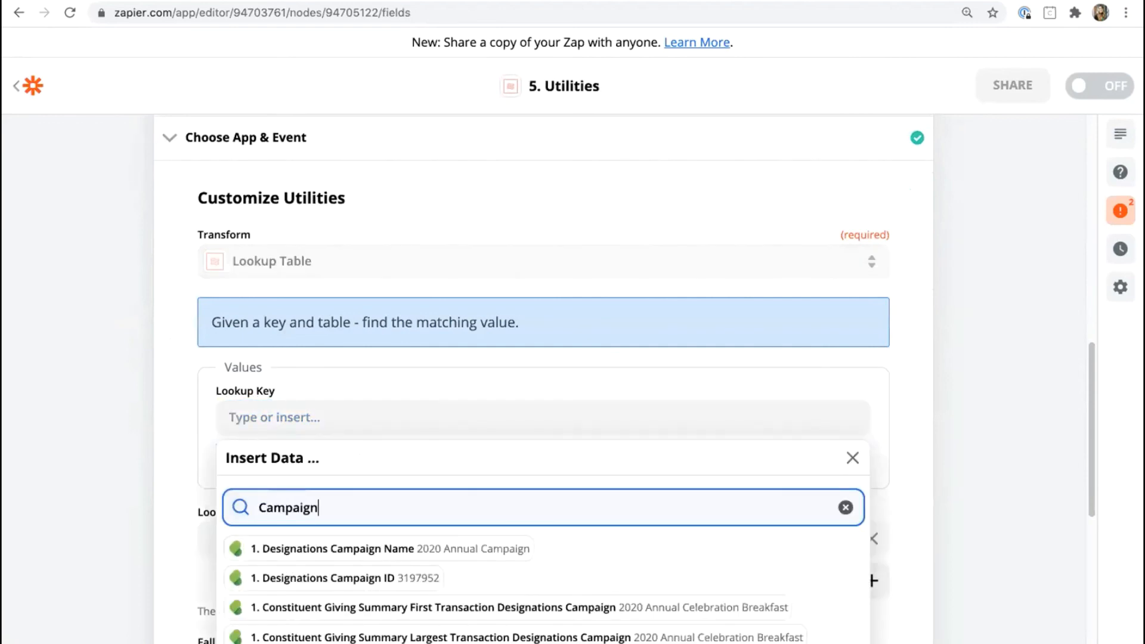
left_click(463, 548)
scroll(979, 439, "down", 2)
left_click(965, 440)
Add four more rows to the Lookup Table for a total of five.
triple_click(251, 388)
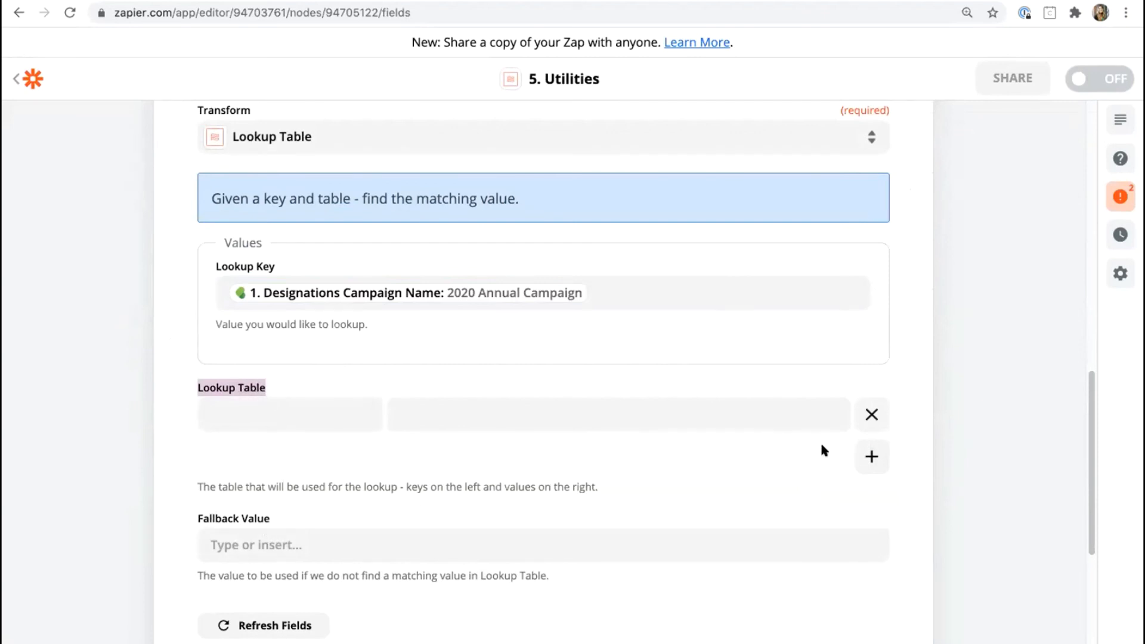
left_click(872, 456)
left_click(872, 457)
left_click(872, 457)
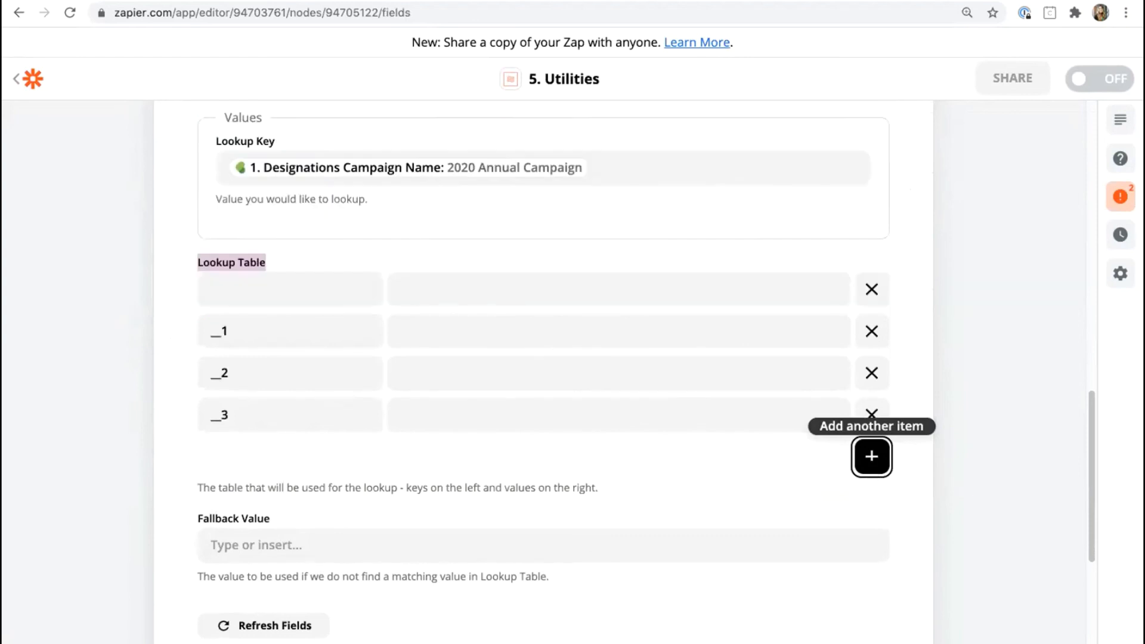
Enter 2019 Annual Campaign and 2020 Annual Campaign as the keys of the first two Lookup Table rows.
left_click(248, 266)
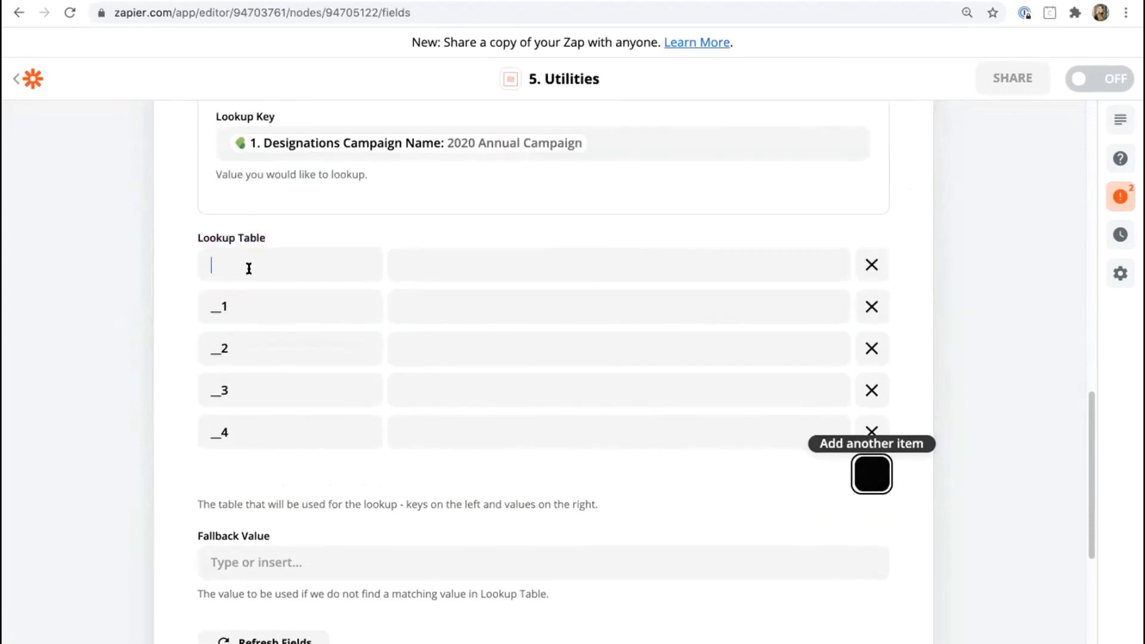
type("2019 Annual")
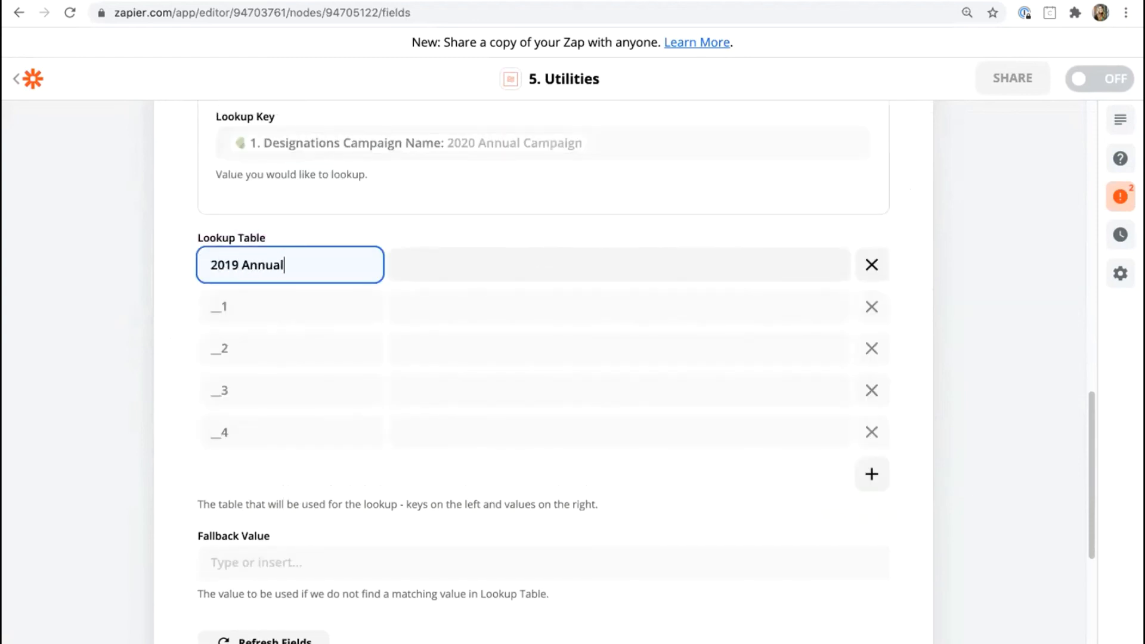
type(" Campaign")
key("Tab")
type("nnual Campaig")
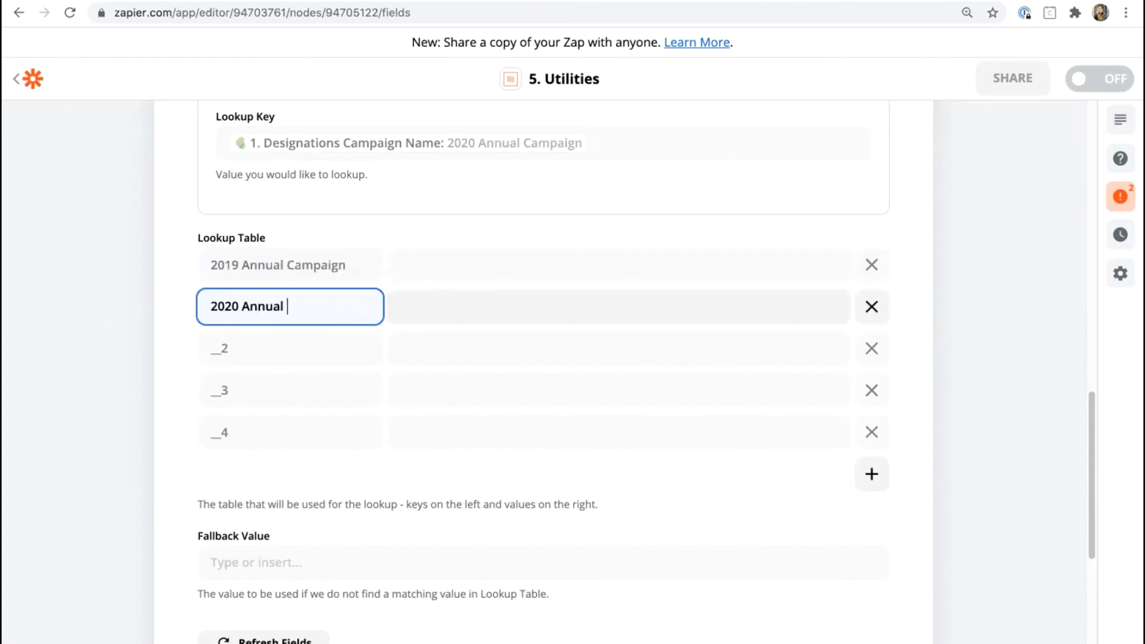
Enter 2020 Capital Campaign, 2020 Gala and 2020 Virtual Wine Tasting as the keys of the remaining three Lookup Table rows.
left_click(206, 341)
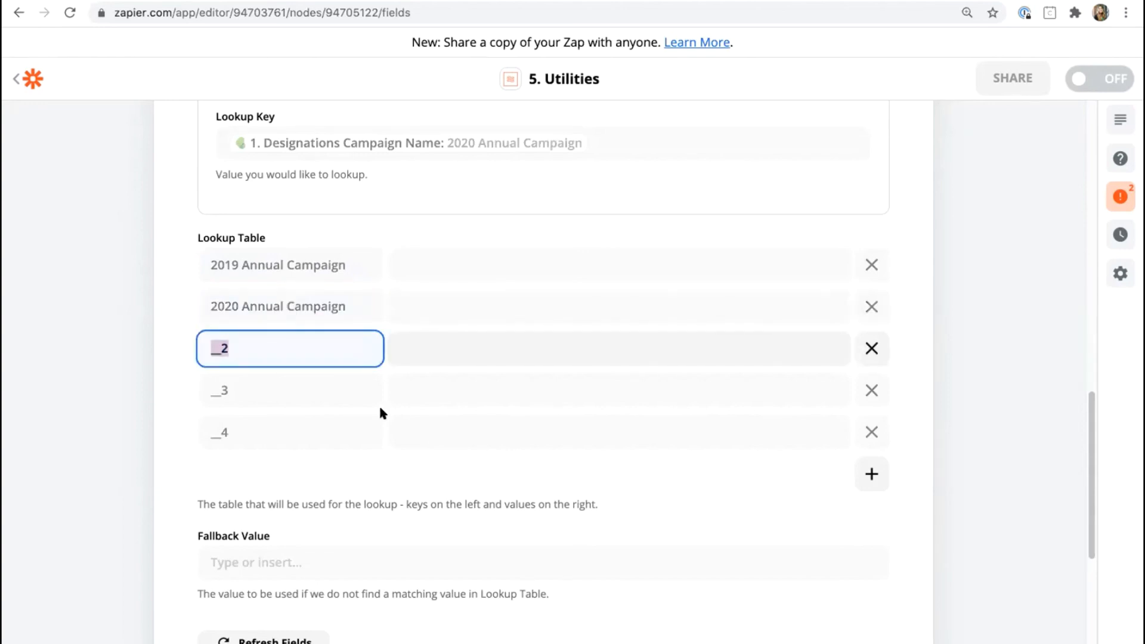
type("2020 Capital Campaign")
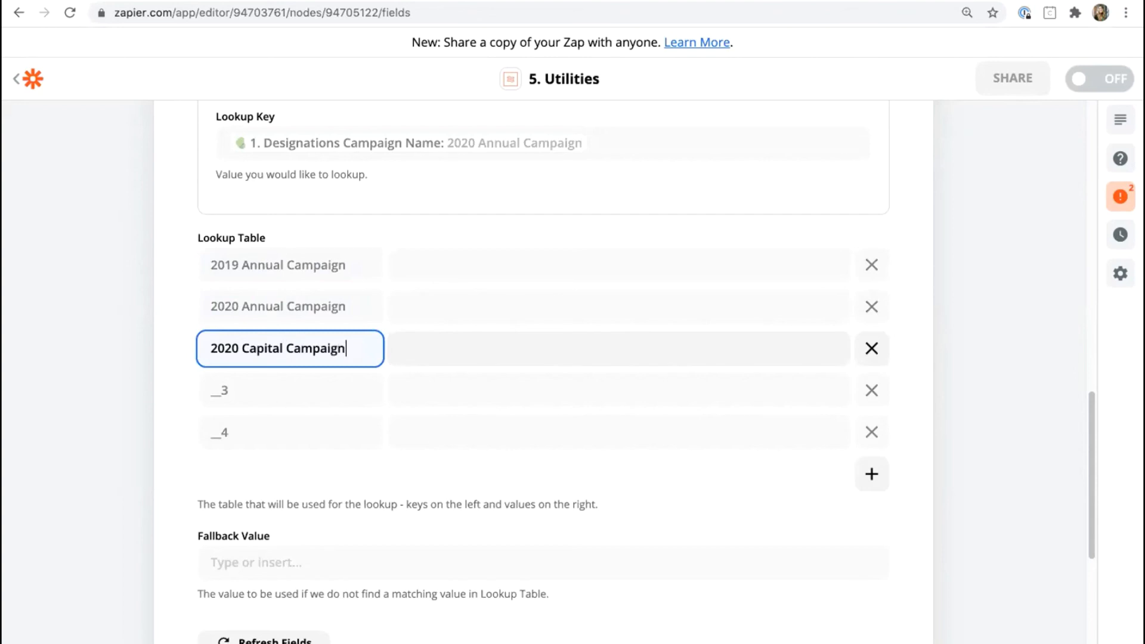
left_click(200, 388)
type("2020 Galal")
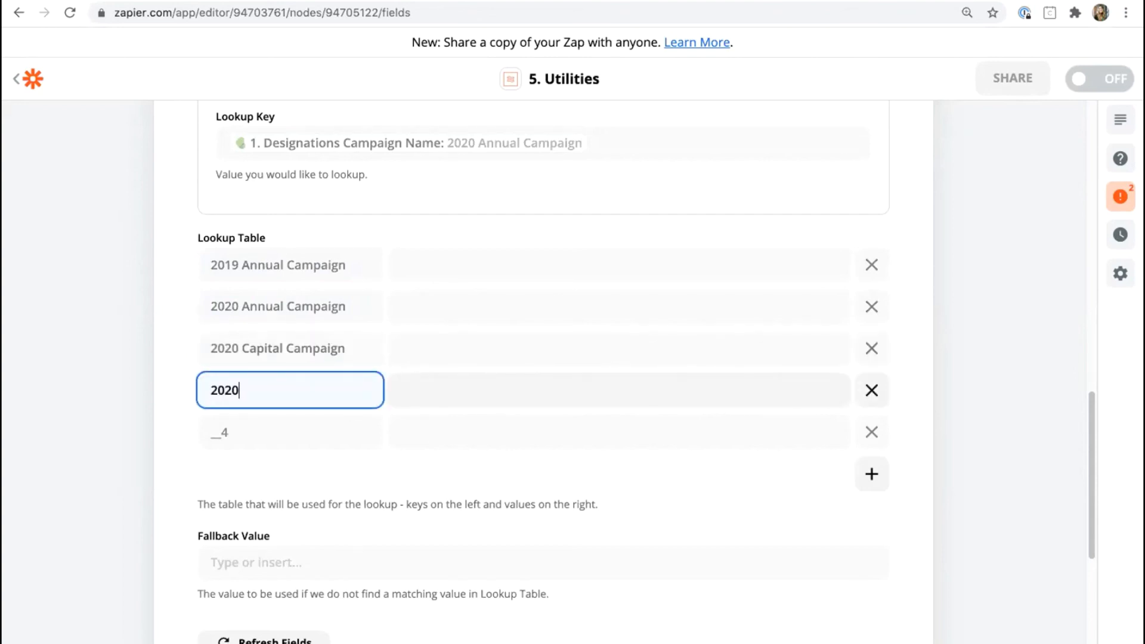
left_click(209, 427)
type("2020 Vi")
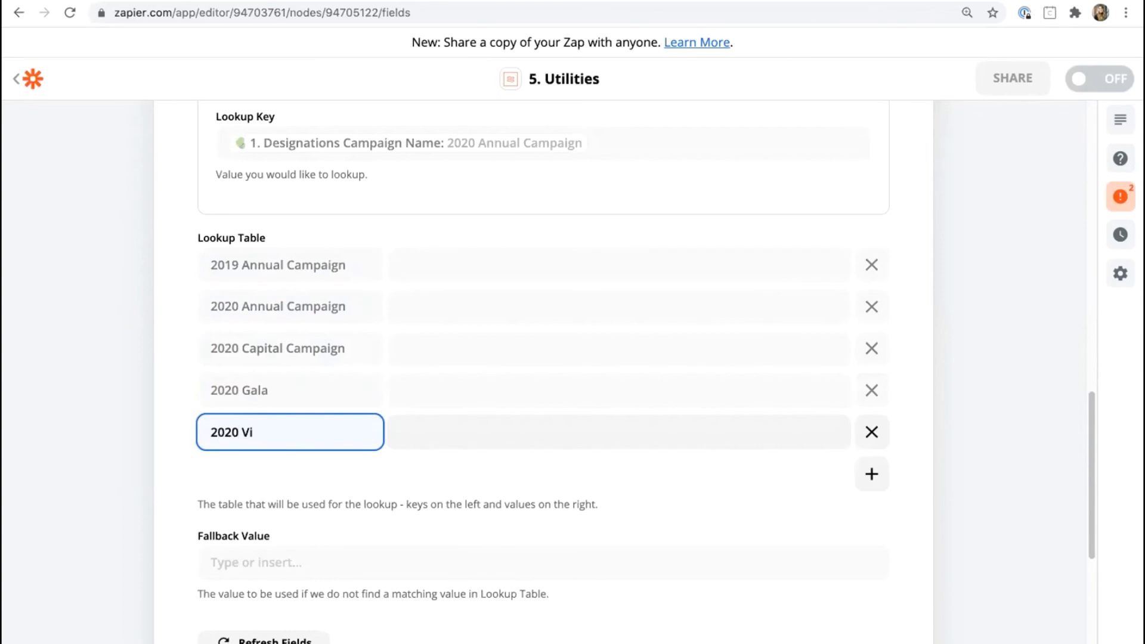
type("frtual Wine Te")
type("sting")
left_click(266, 246)
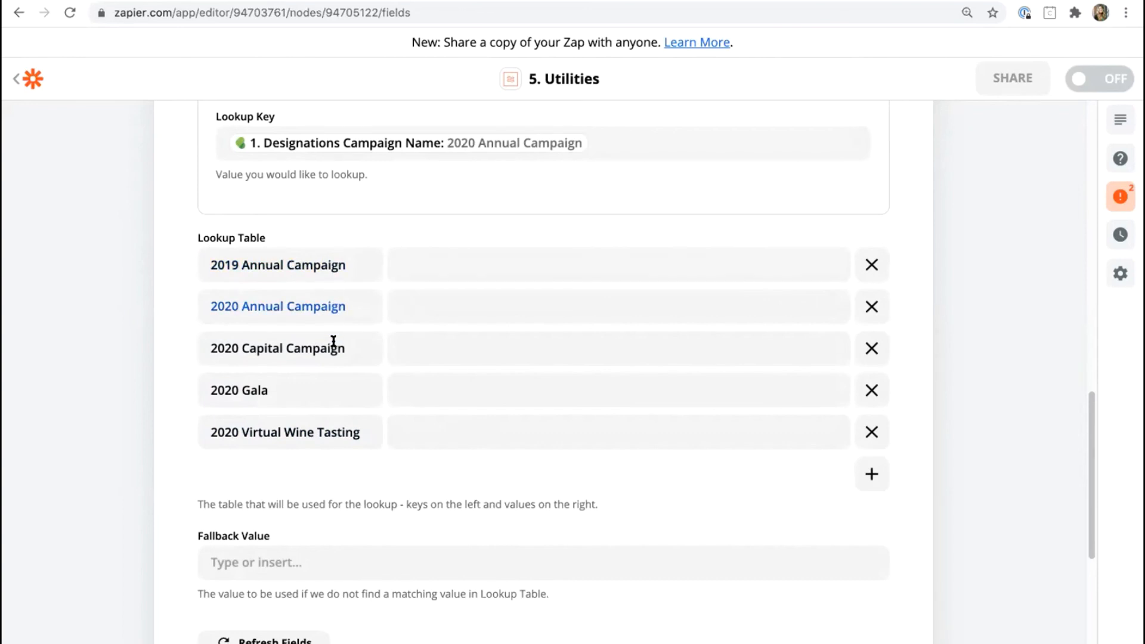
Enter API ID as the lookup value for the 2019 Annual Campaign key.
left_click(411, 259)
type("AP")
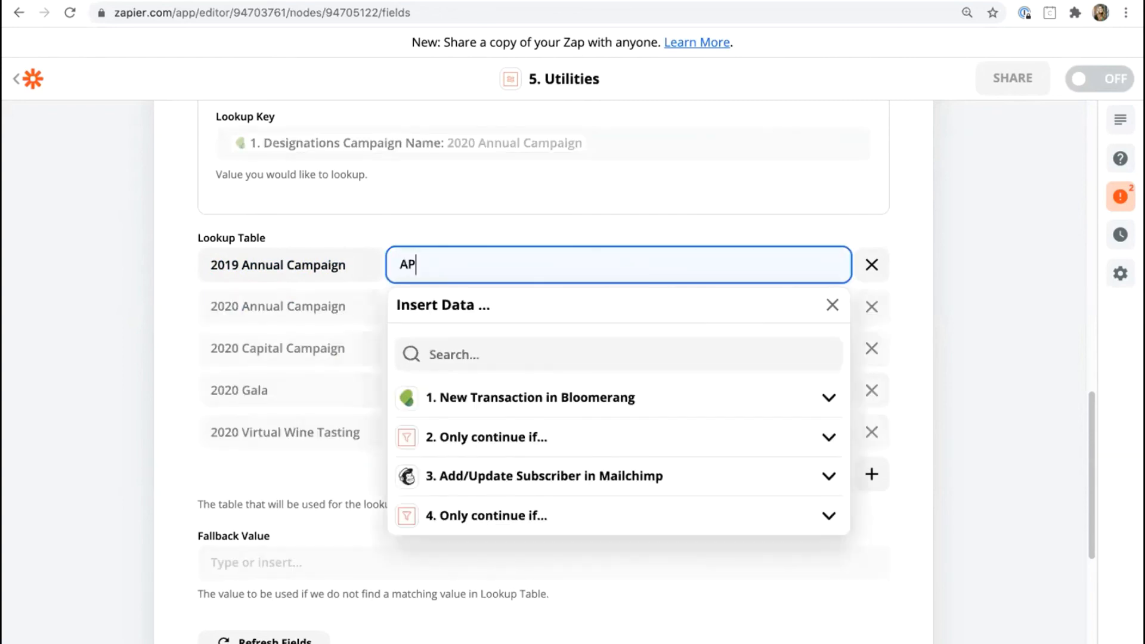
type("I ID")
left_click(484, 234)
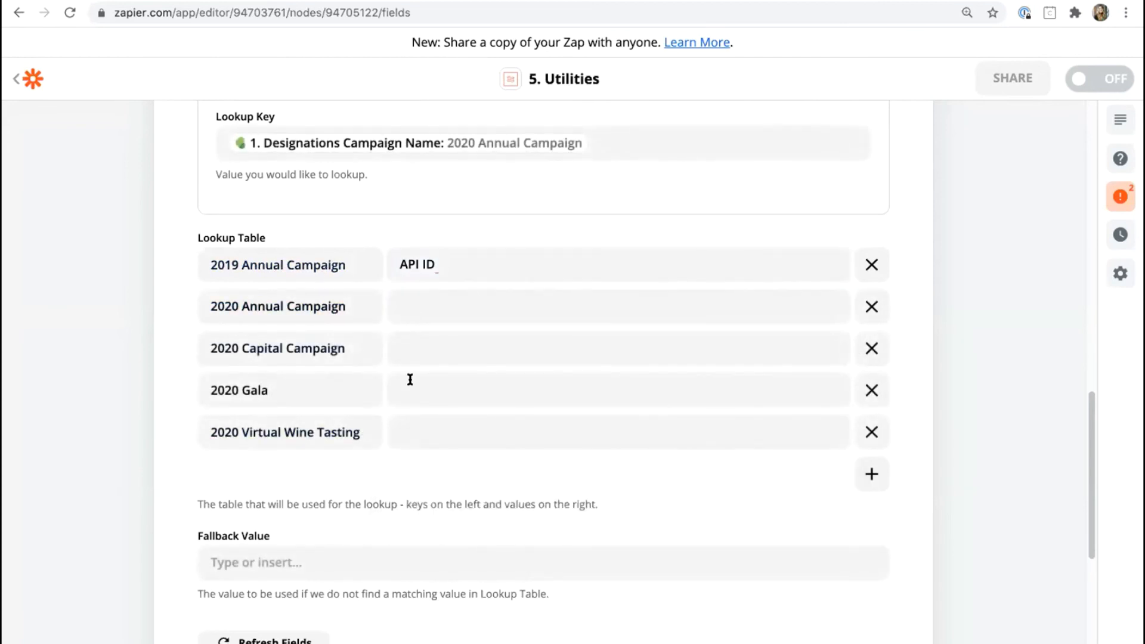
triple_click(439, 261)
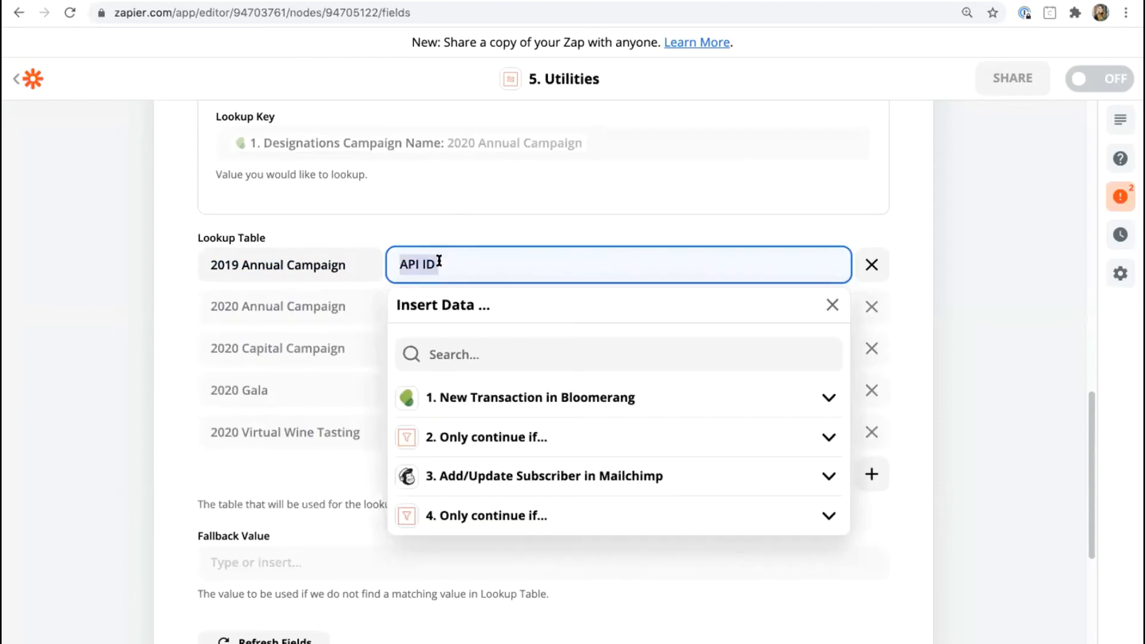
left_click(386, 470)
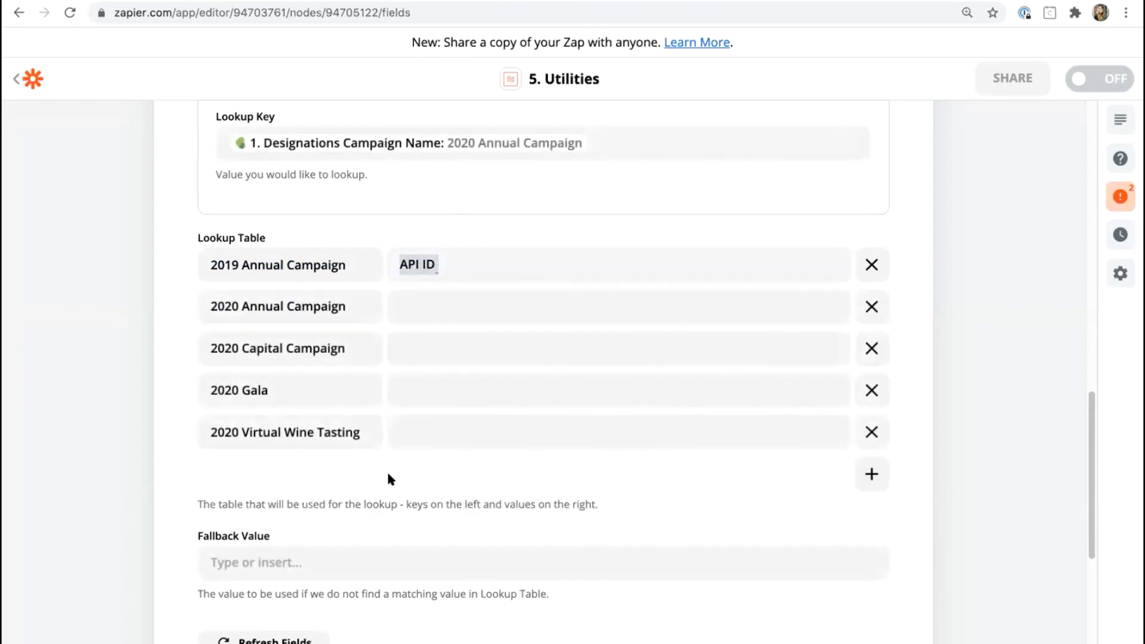
Add a Mailchimp action after the Utilities step with Add Subscriber to Tag as its event.
scroll(388, 468, "down", 5)
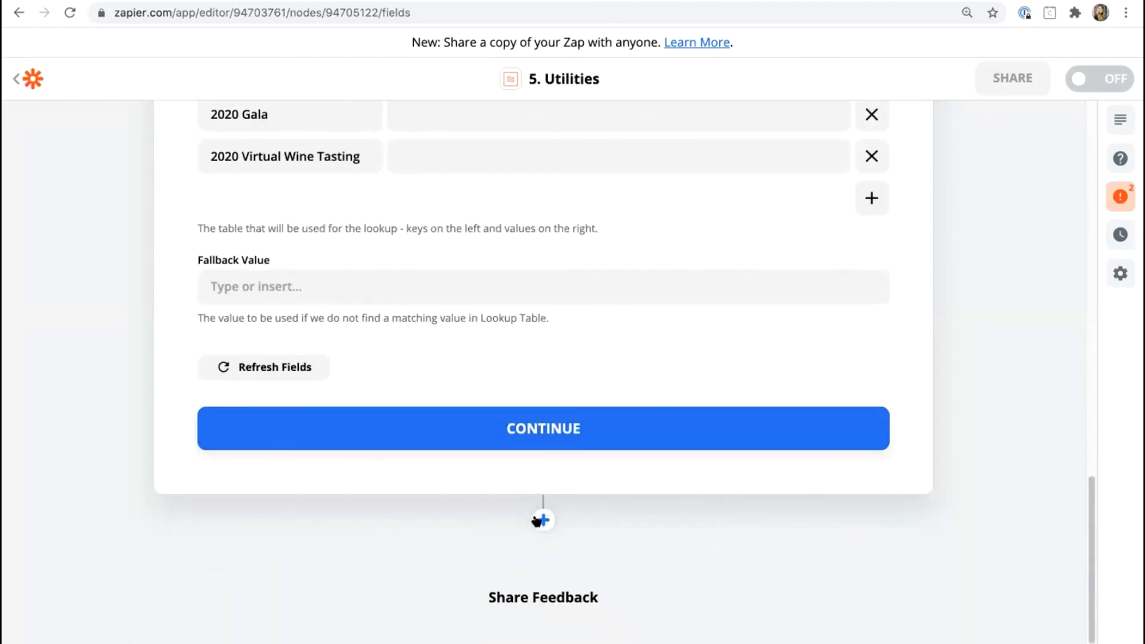
left_click(543, 518)
type("mailchim")
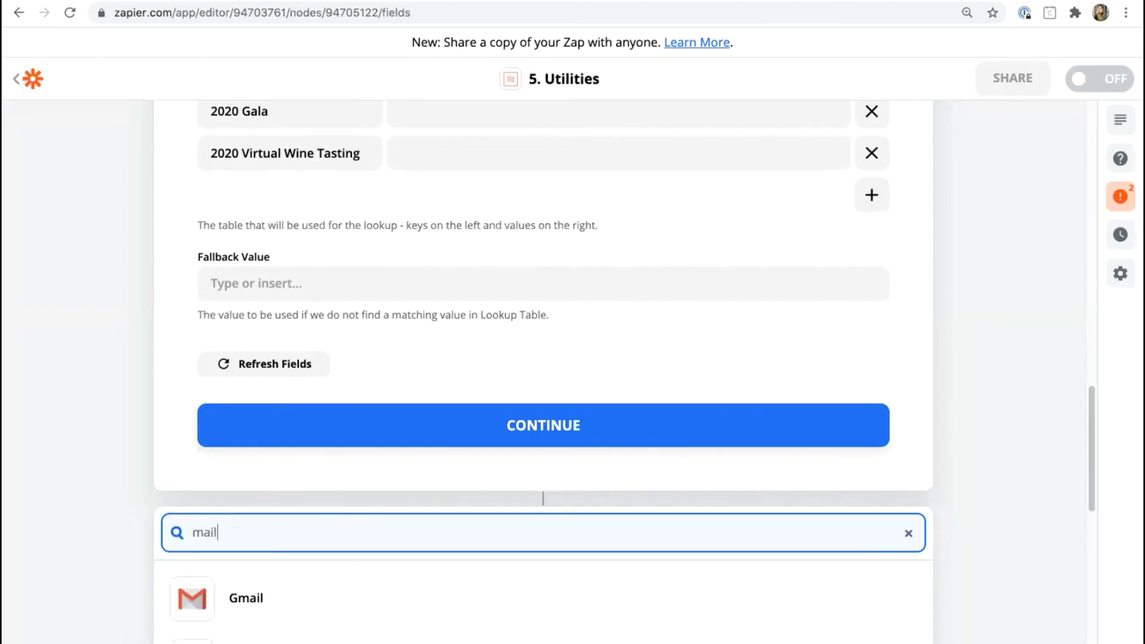
type("p")
left_click(229, 593)
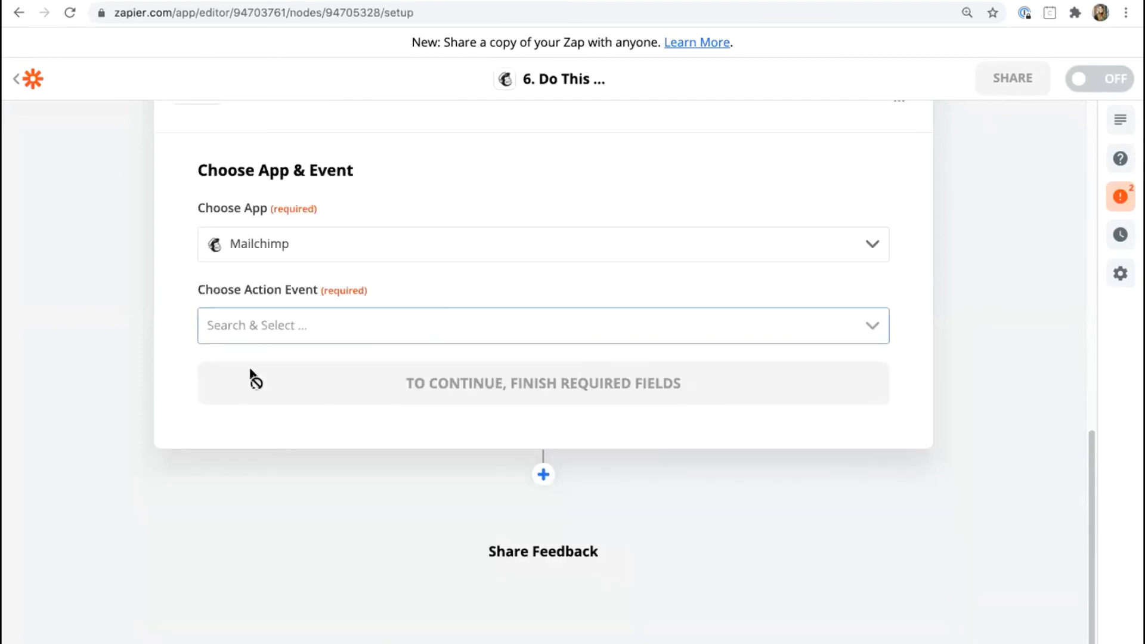
left_click(288, 341)
scroll(275, 452, "down", 3)
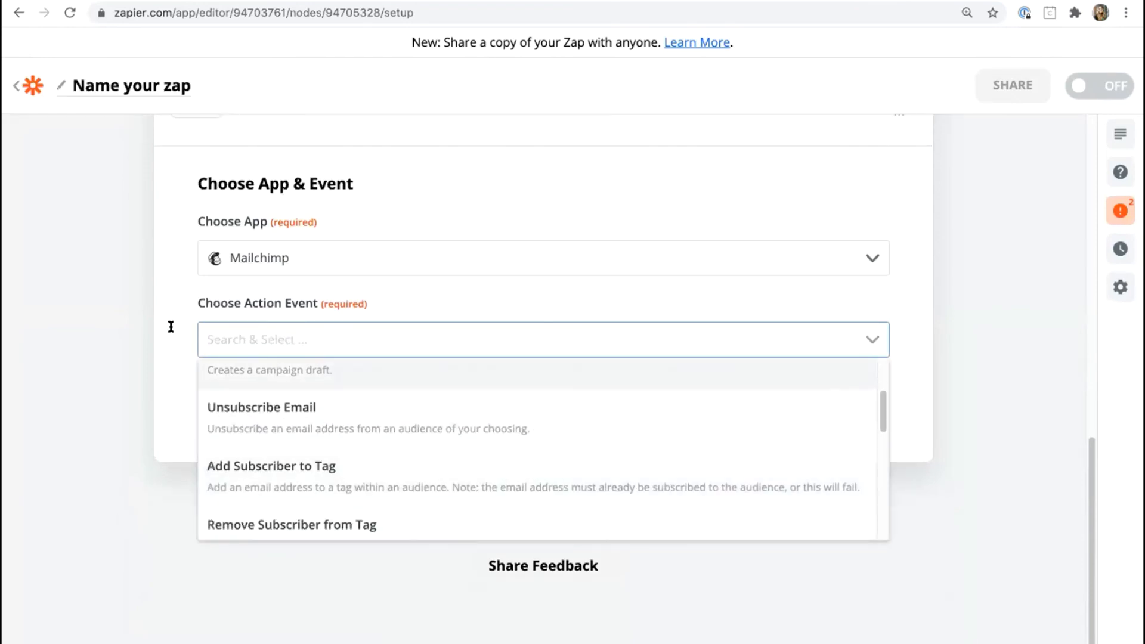
left_click(264, 472)
left_click(421, 400)
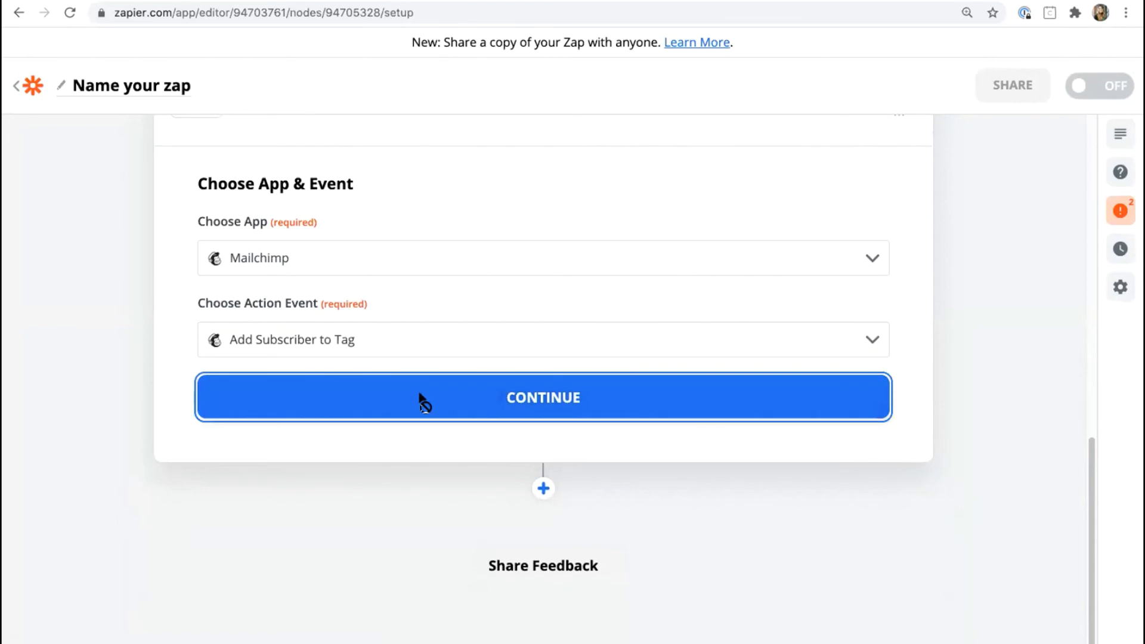
Select the Sidekick Solutions Sandbox account and set the audience to Sidekick Solutions Test Account.
left_click(404, 301)
left_click(375, 358)
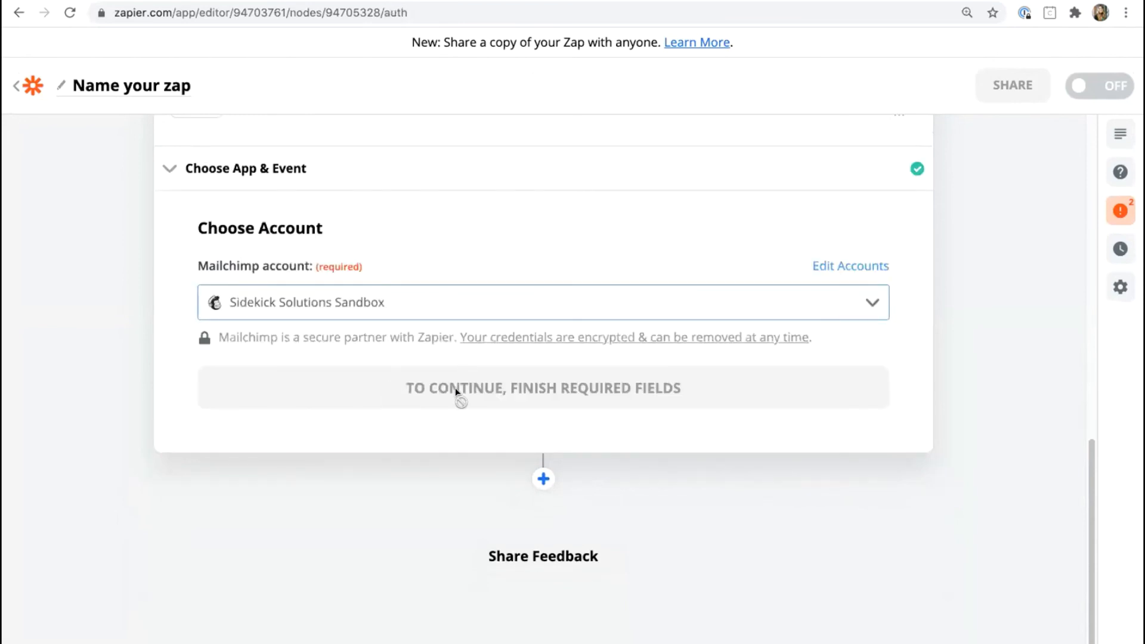
left_click(483, 397)
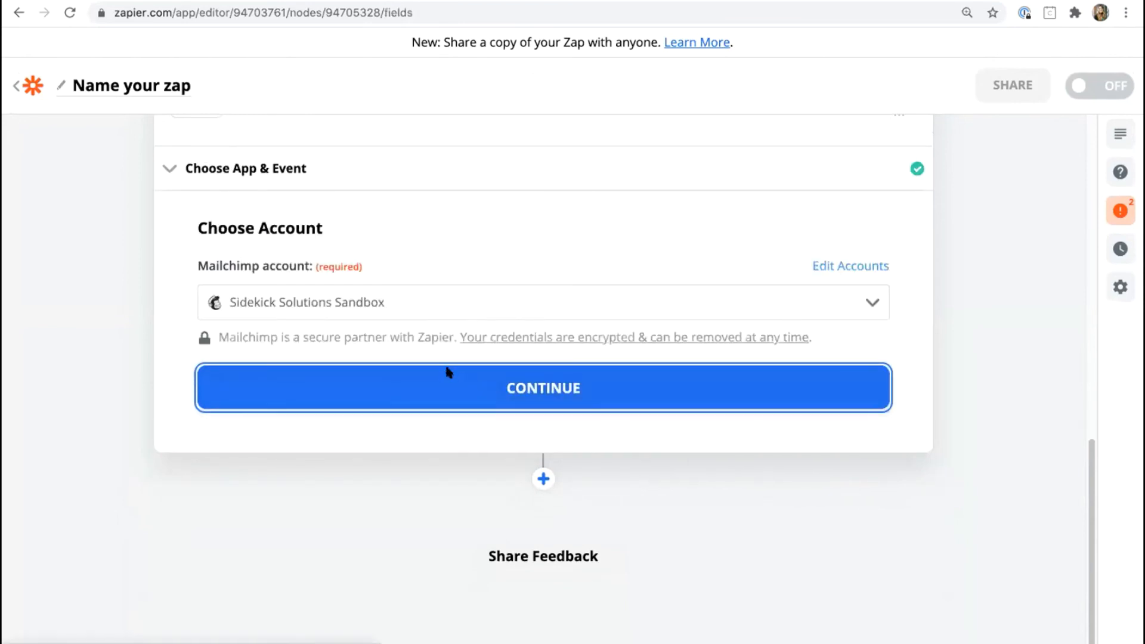
left_click(324, 335)
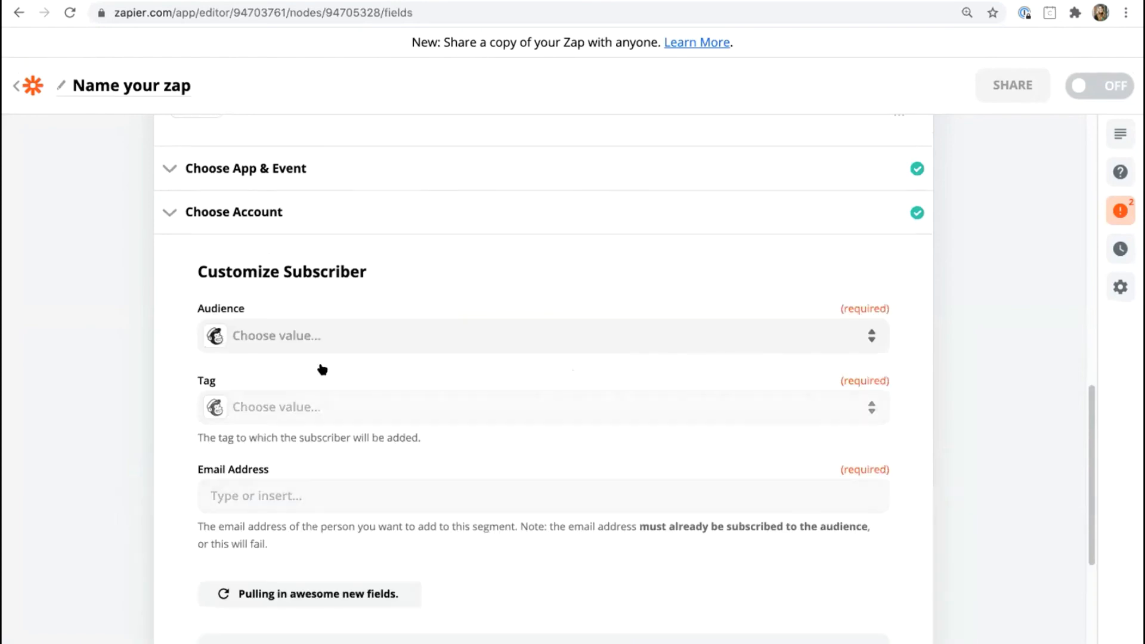
left_click(309, 487)
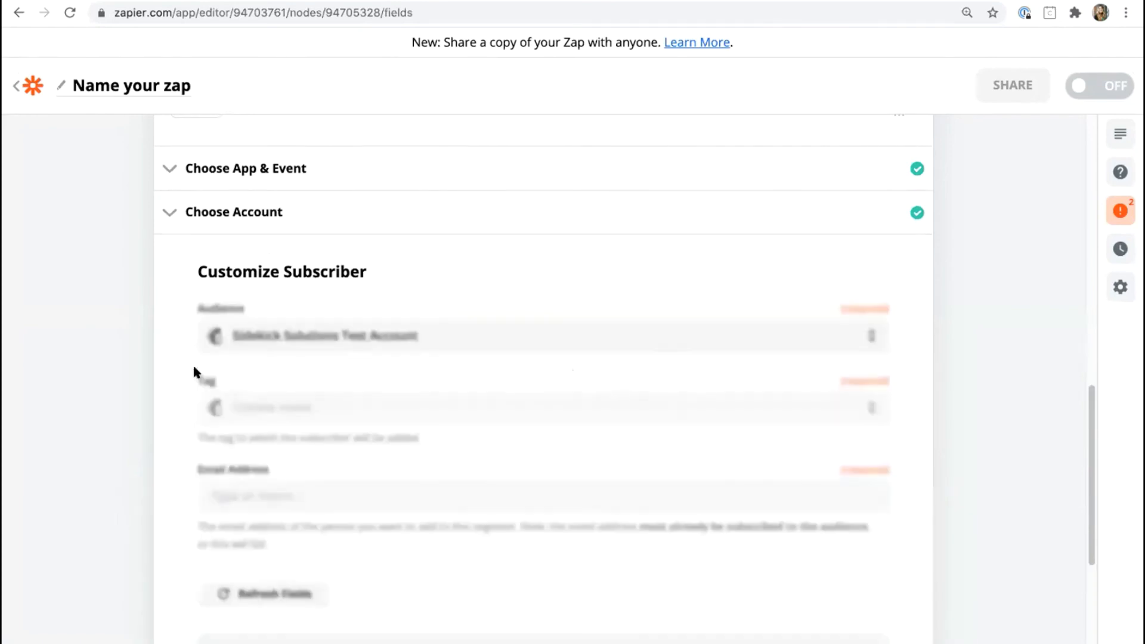
Look up the Mailchimp tag IDs in the Tag choices of the Add Subscriber to Tag action.
left_click(274, 405)
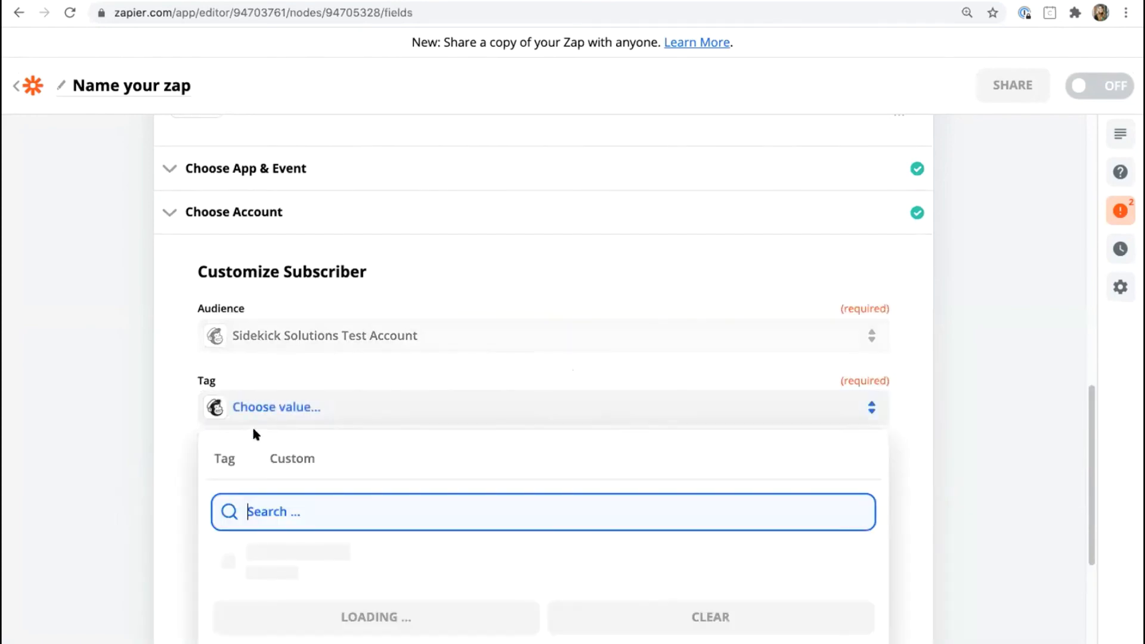
scroll(294, 495, "down", 4)
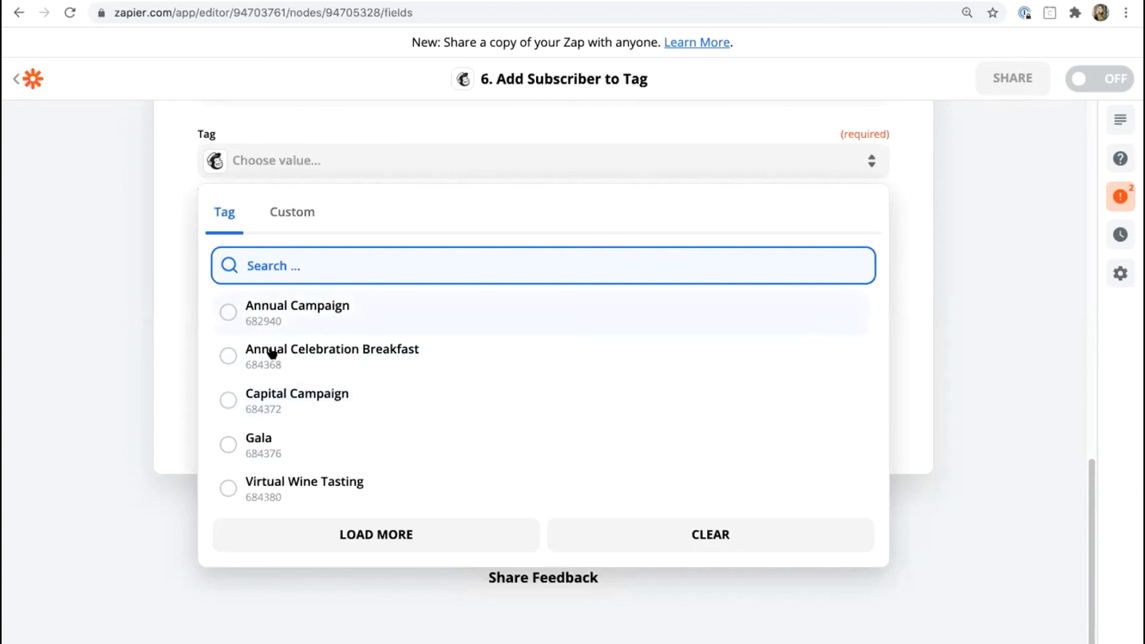
left_click(151, 395)
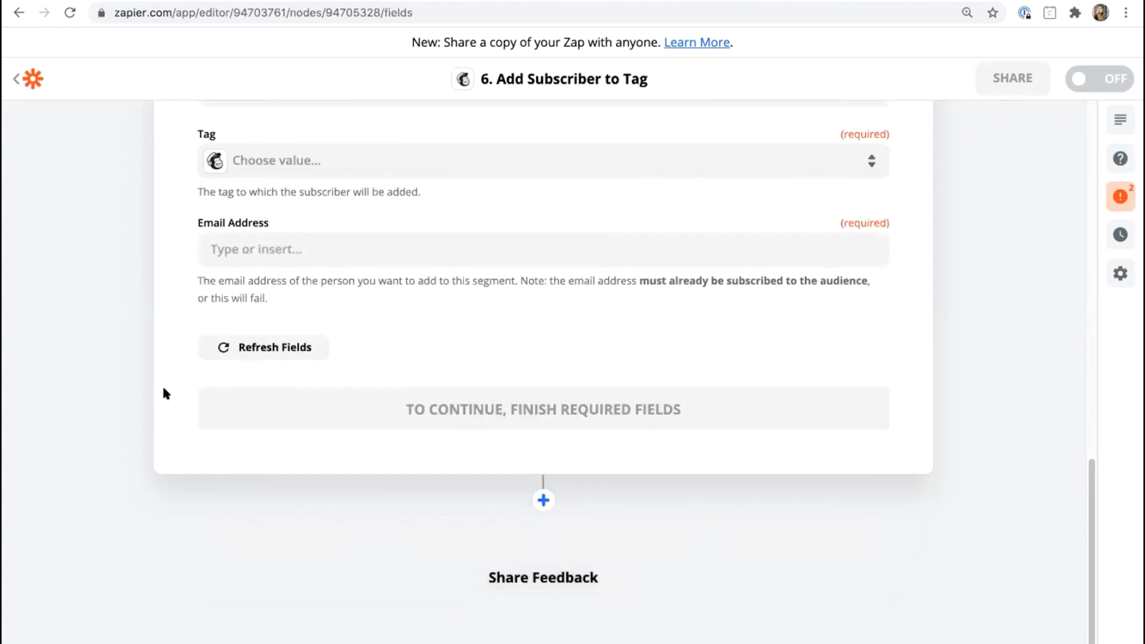
Reopen the Utilities step's Lookup Table and set the 2019 Annual Campaign value to 682940.
scroll(163, 388, "up", 10)
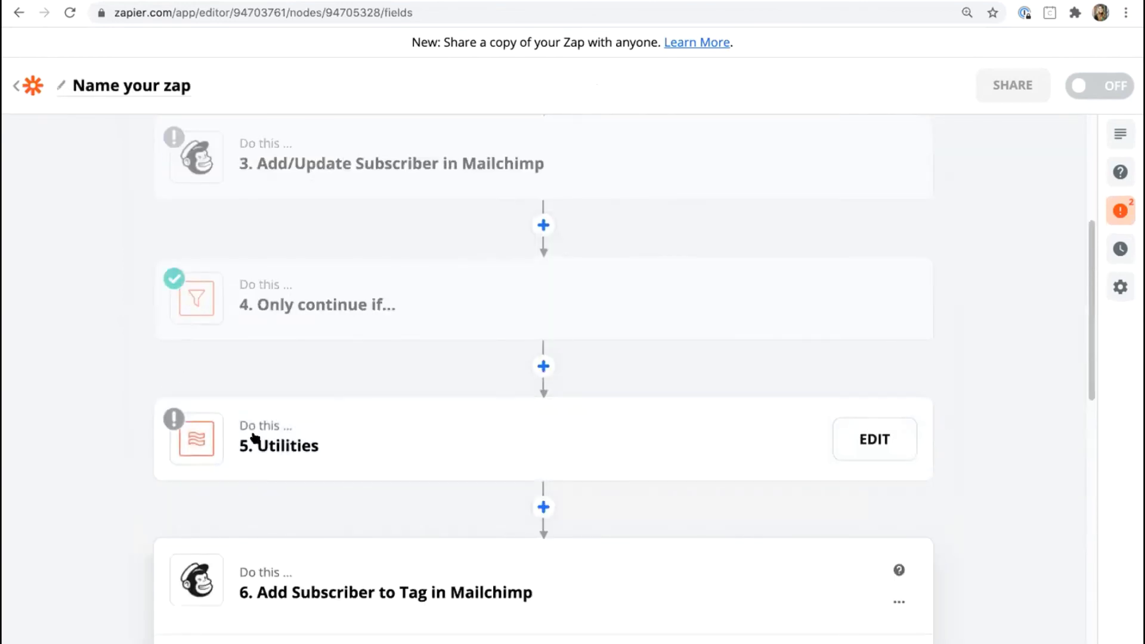
left_click(288, 441)
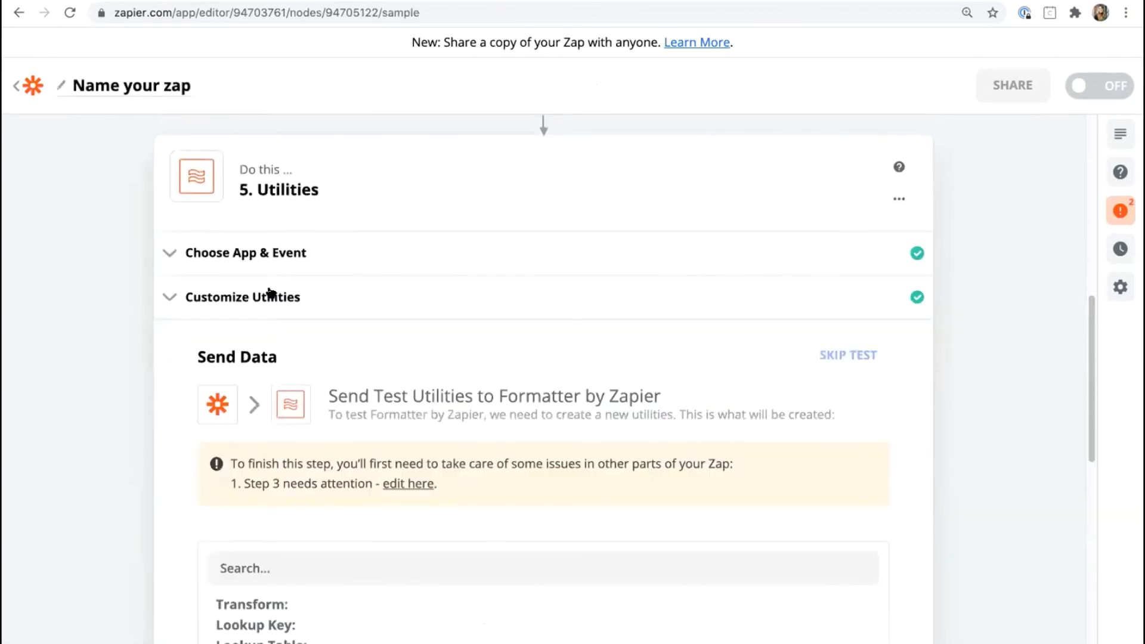
left_click(301, 307)
scroll(431, 373, "down", 4)
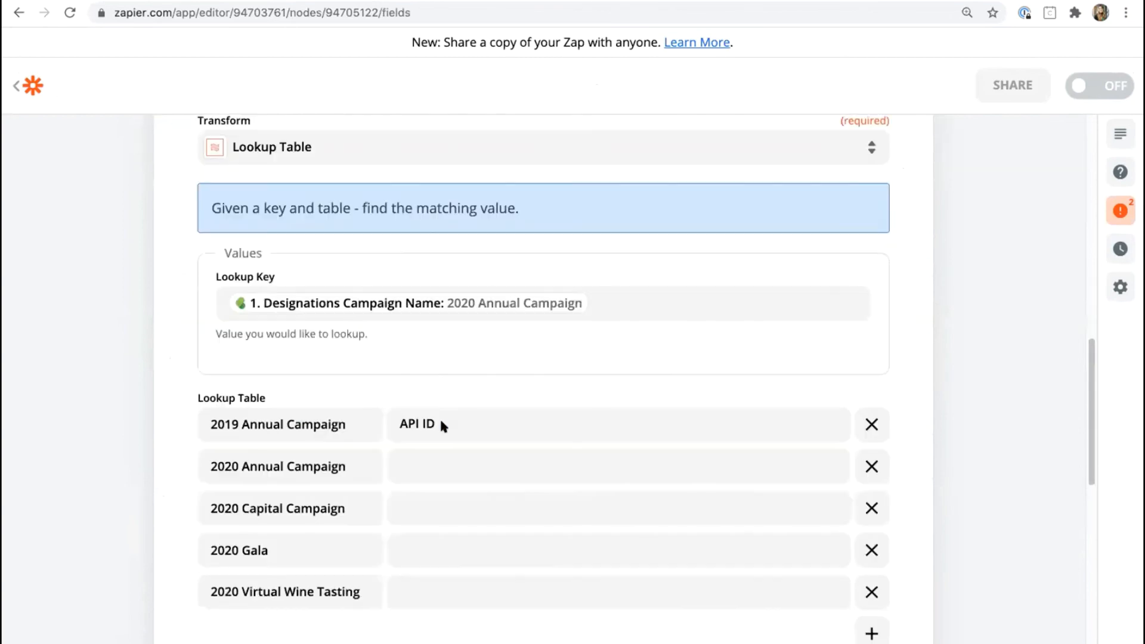
left_click_drag(437, 410, 400, 410)
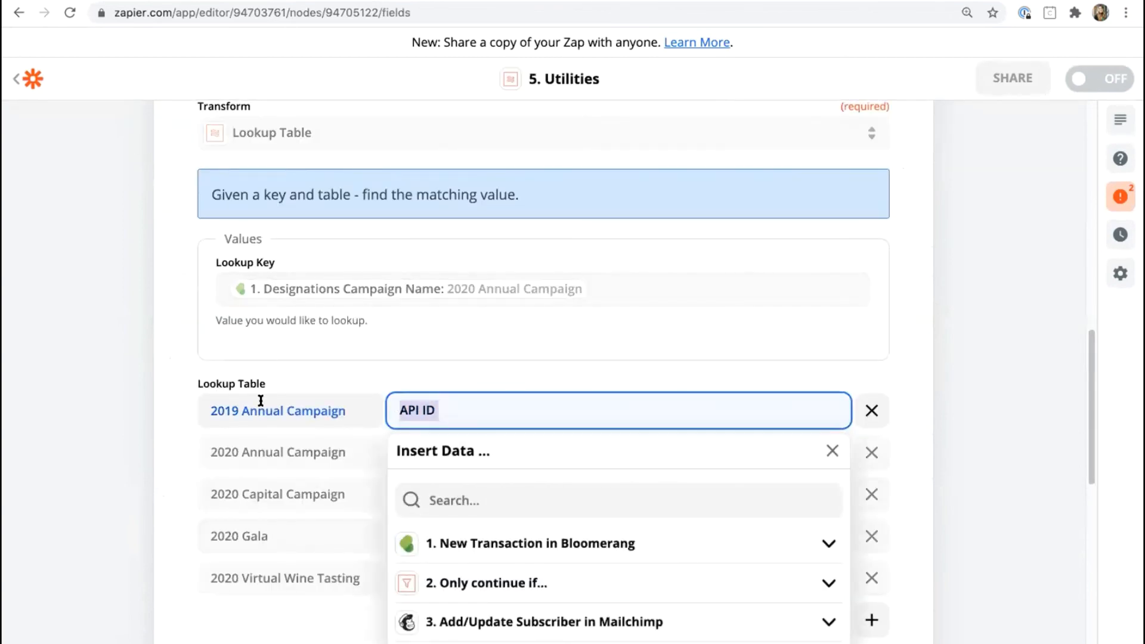
key("BackSpace")
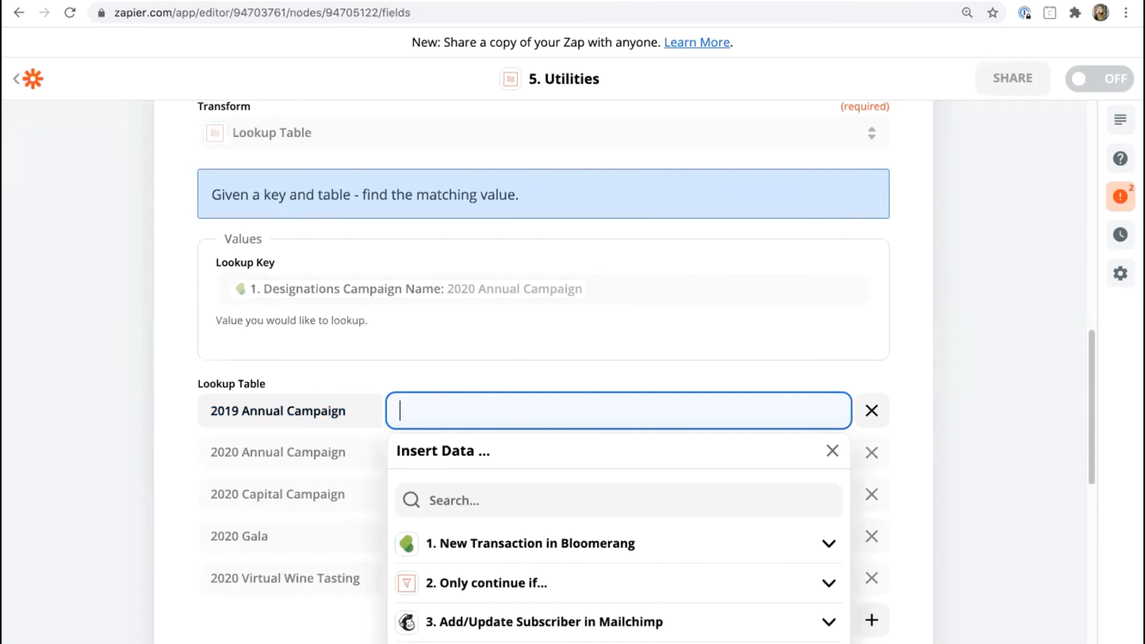
type("682940")
left_click(1004, 388)
Copy the 682940 tag ID into the lookup value of 2020 Annual Campaign.
double_click(398, 411)
key("ctrl+c")
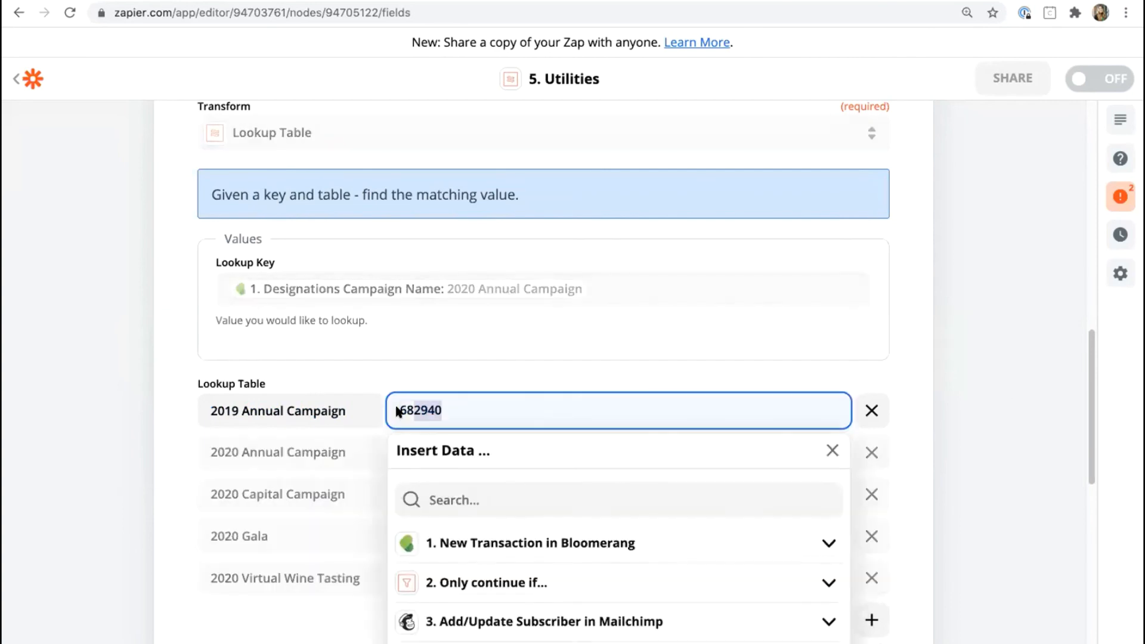
left_click(889, 394)
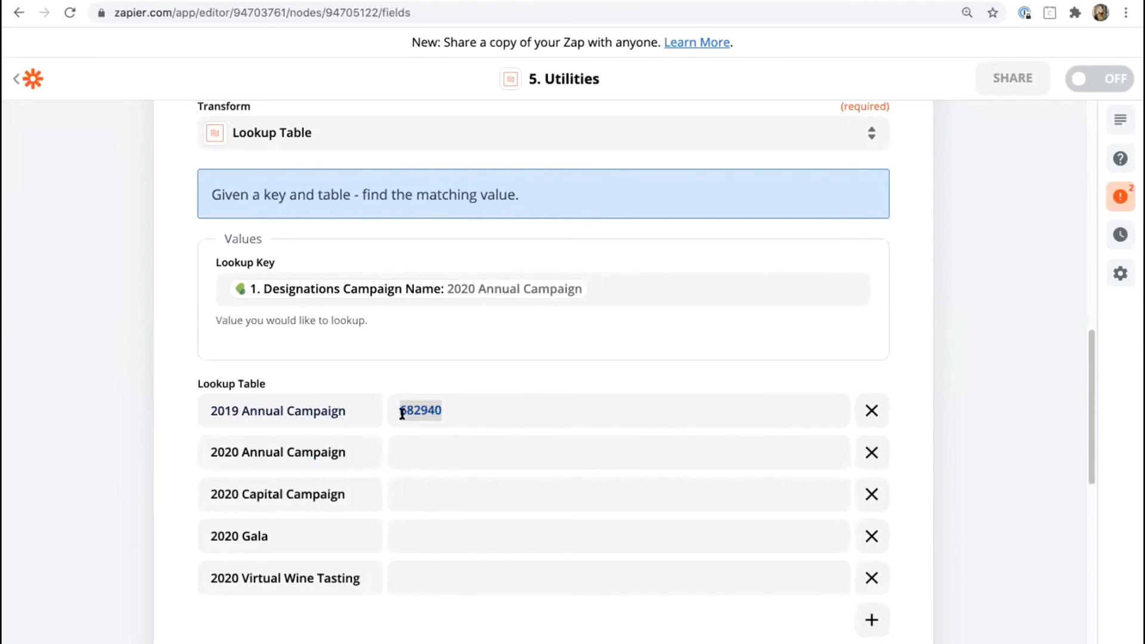
left_click(422, 447)
key("ctrl+v")
left_click(979, 428)
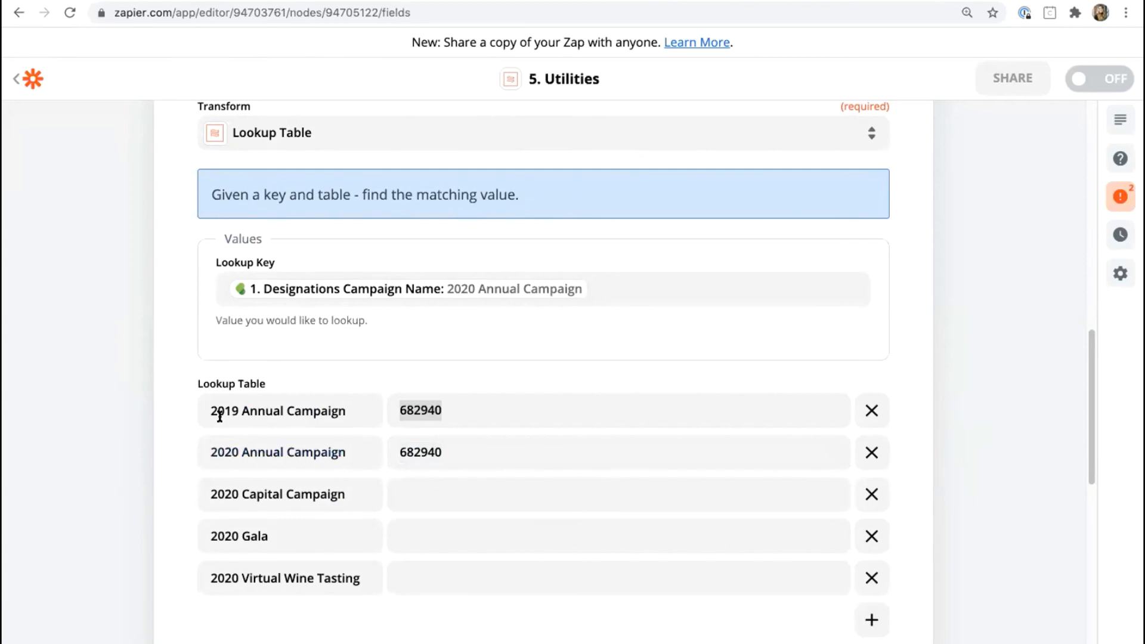
triple_click(343, 410)
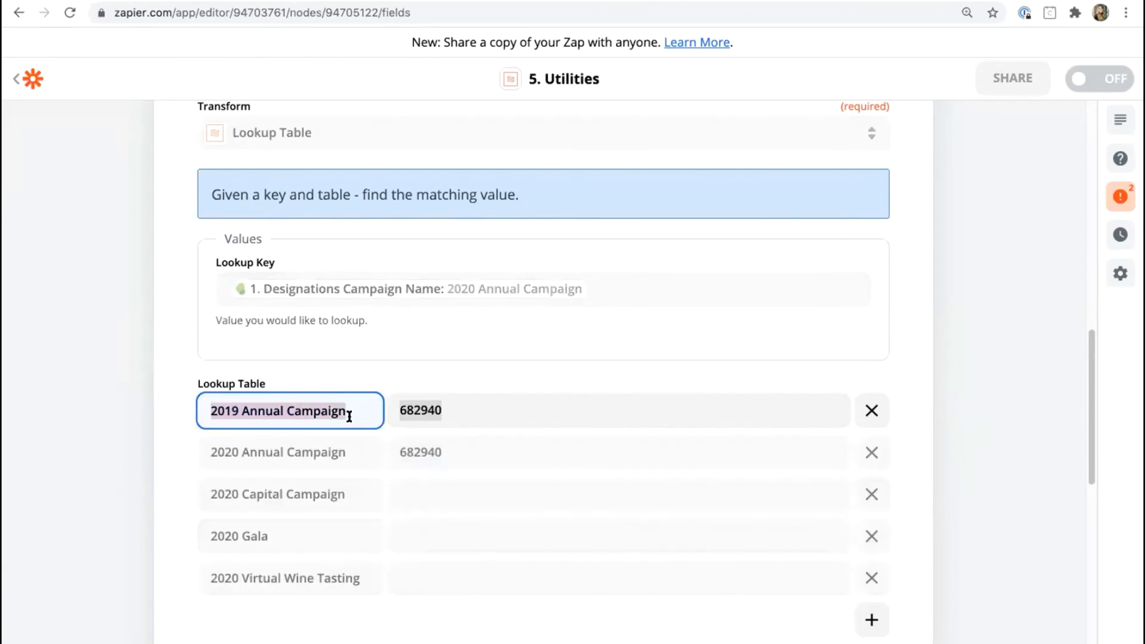
left_click_drag(208, 451, 346, 449)
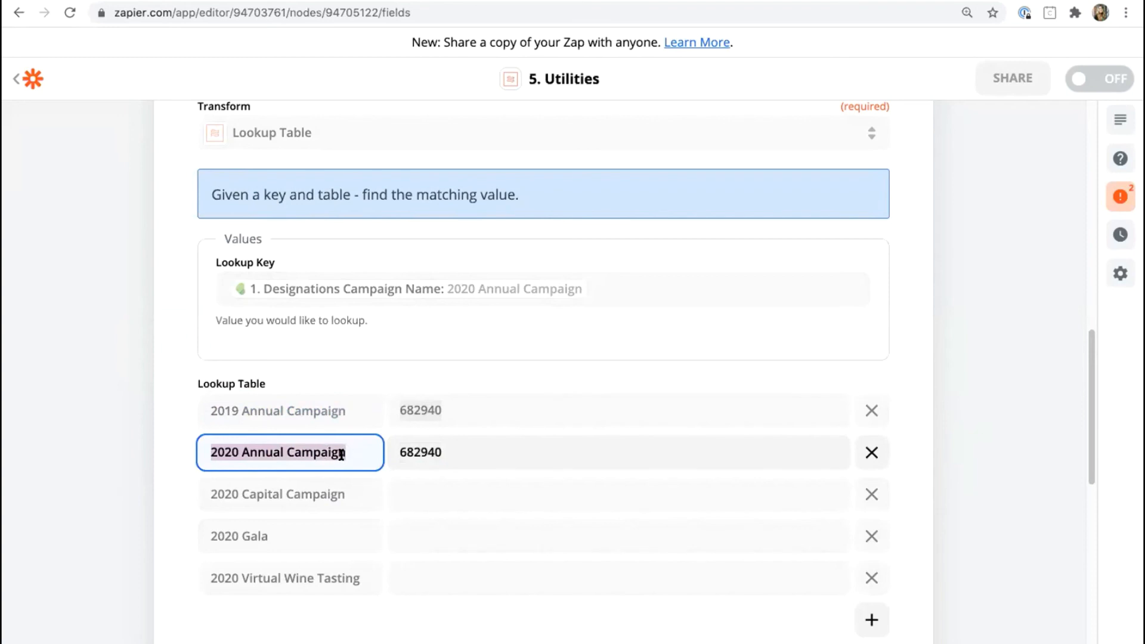
left_click(395, 410)
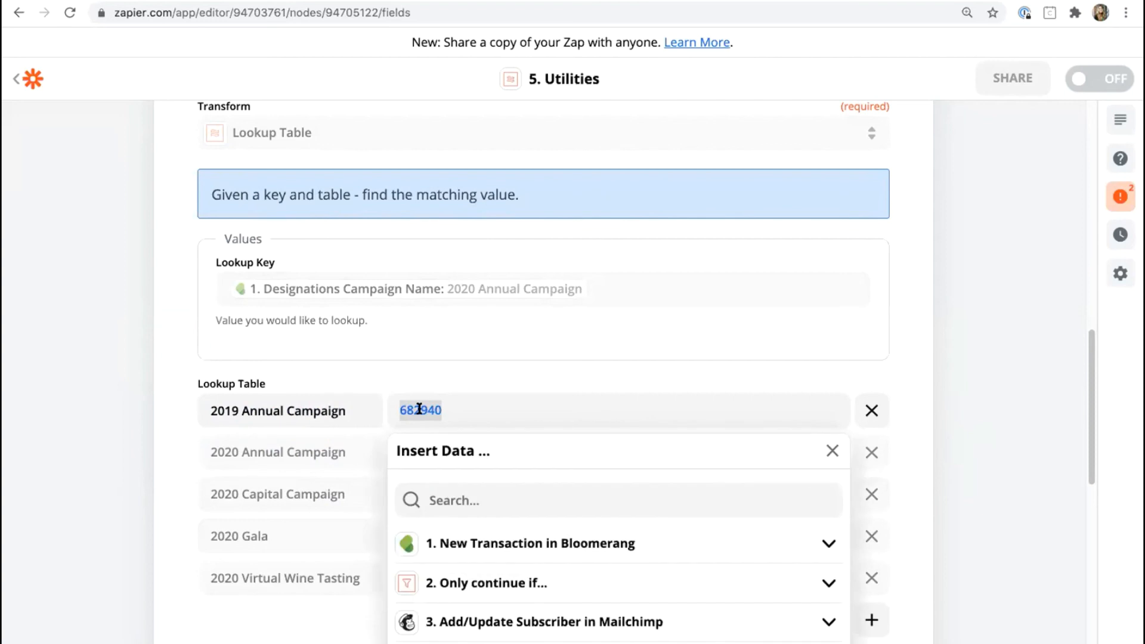
left_click(422, 410)
left_click(474, 383)
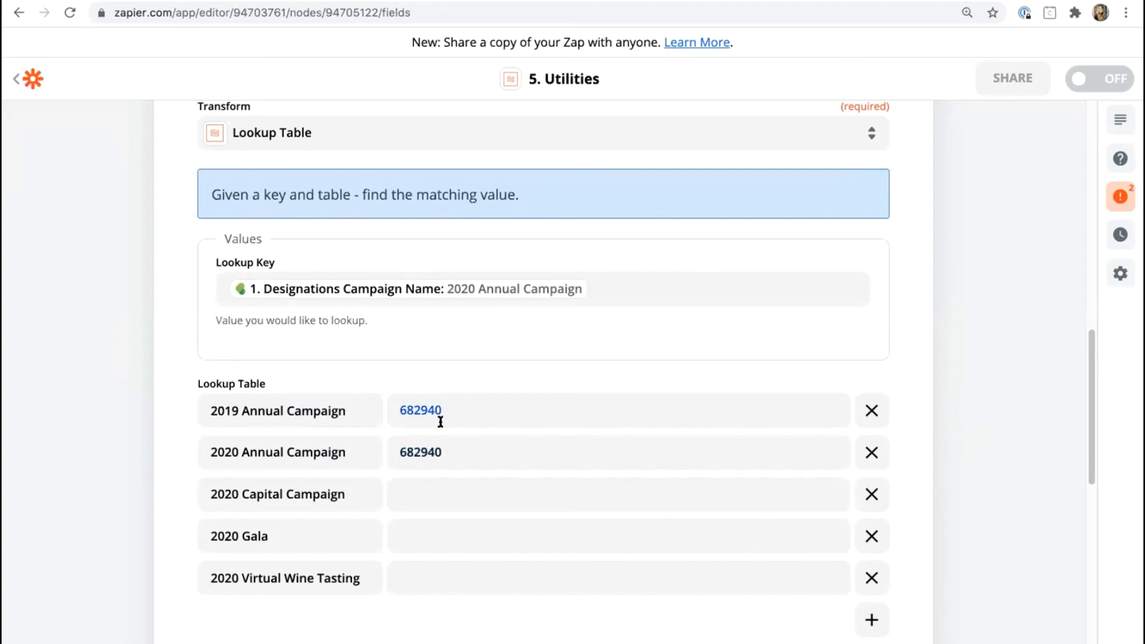
Set the lookup value of 2020 Capital Campaign to 684372.
left_click(422, 485)
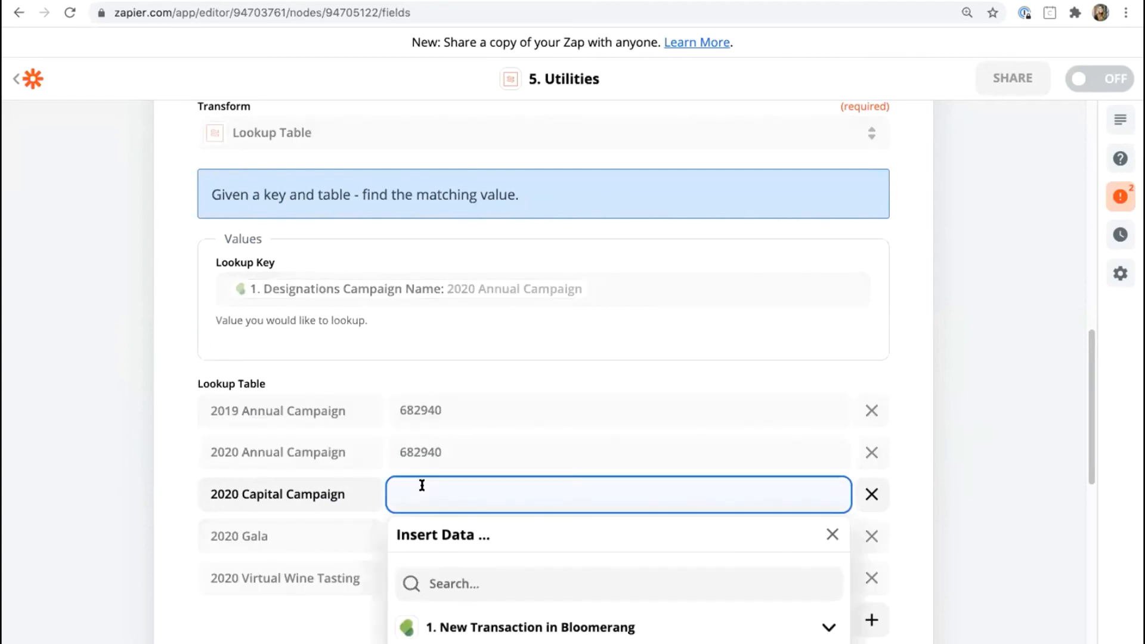
type("684372")
left_click(986, 475)
Review the Lookup Table entries and continue to the test stage of the Utilities step.
scroll(939, 470, "down", 1)
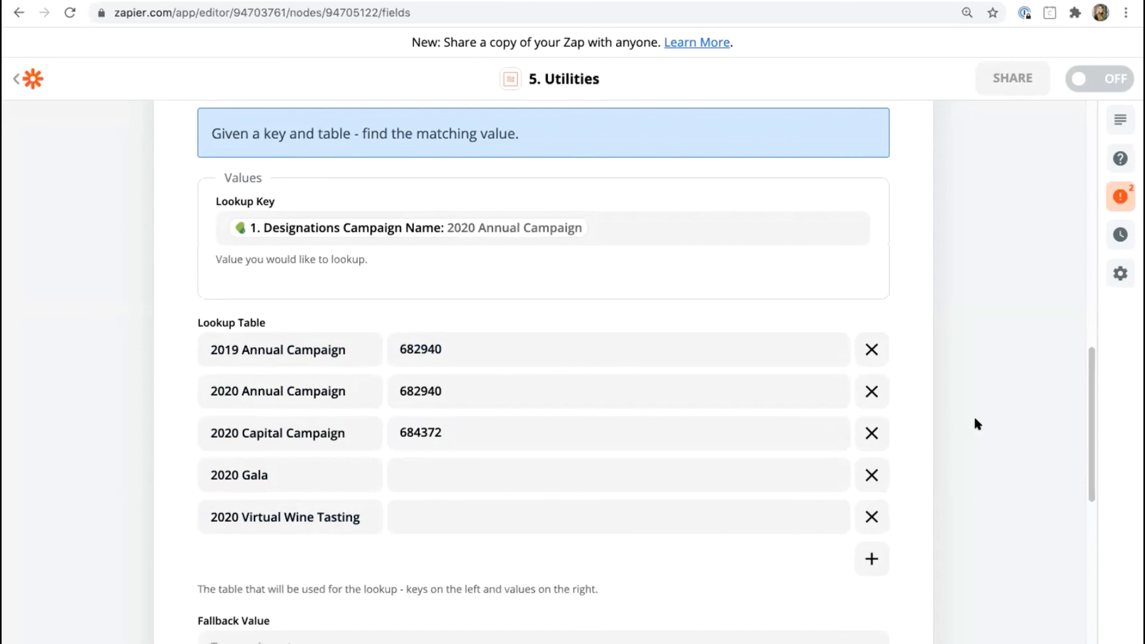
scroll(973, 414, "down", 3)
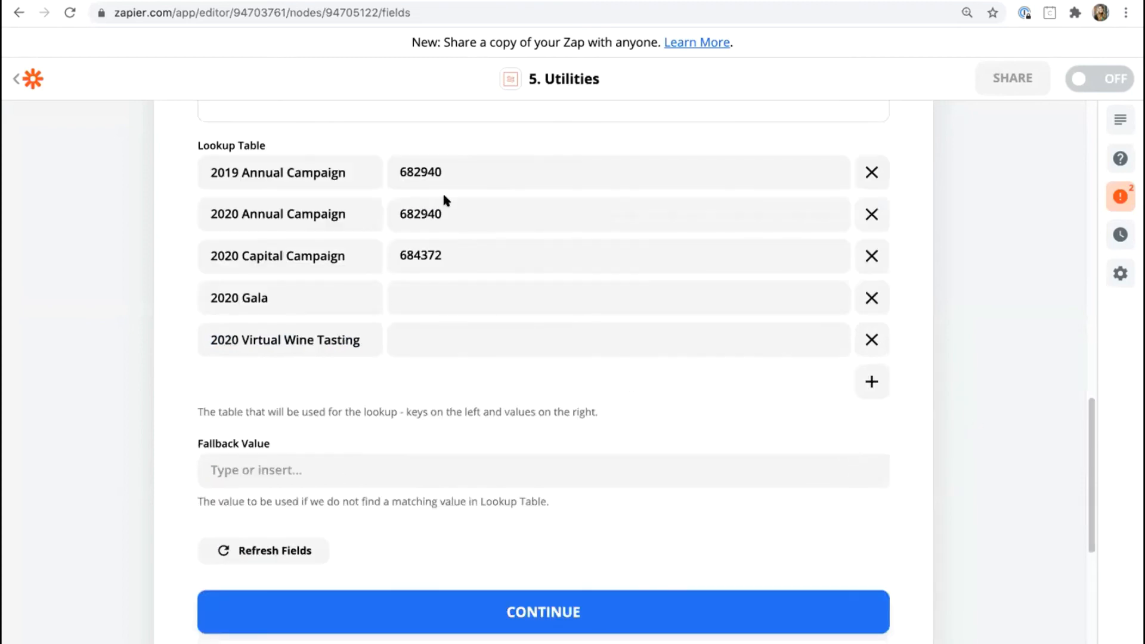
scroll(464, 280, "up", 2)
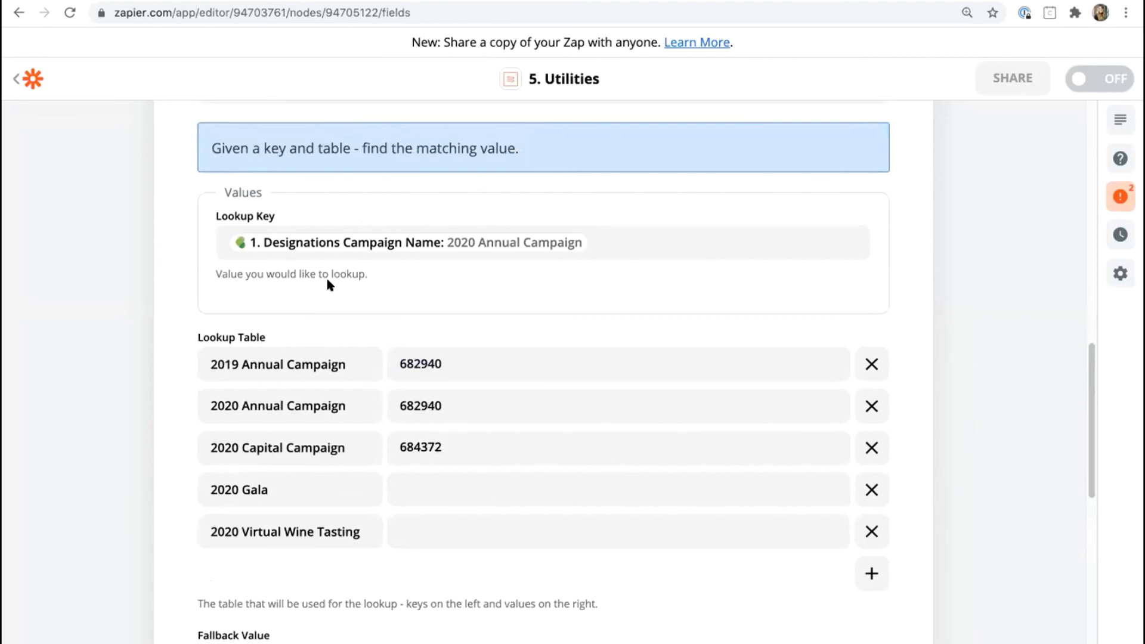
scroll(477, 467, "down", 5)
left_click(524, 565)
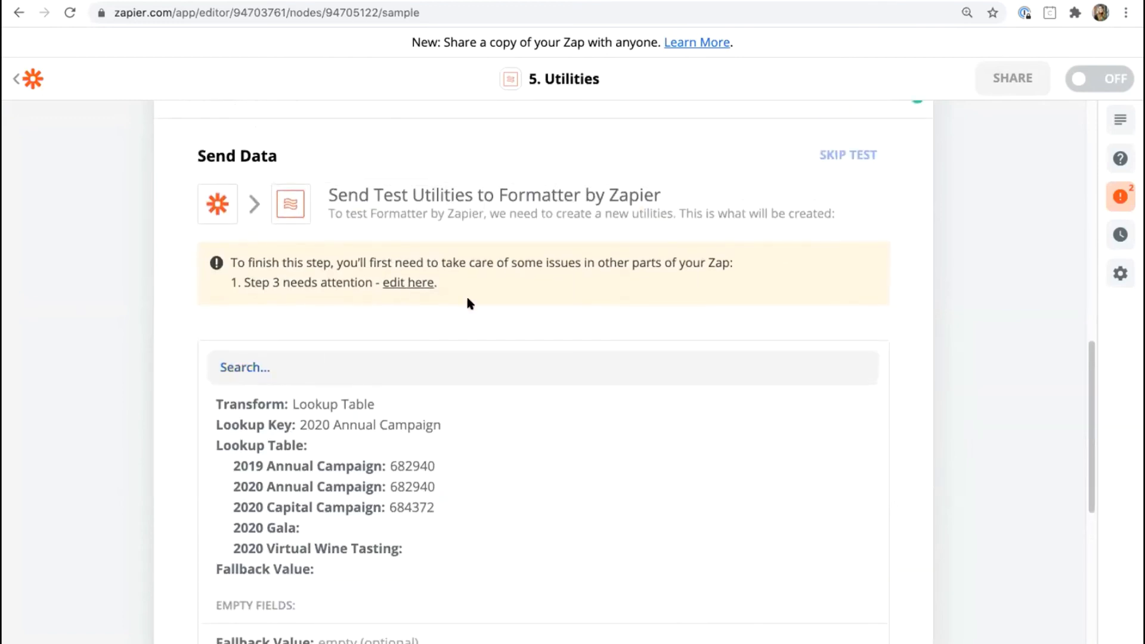
Skip the test of the Add/Update Subscriber step in Mailchimp and finish editing that step.
scroll(469, 304, "up", 10)
left_click(432, 281)
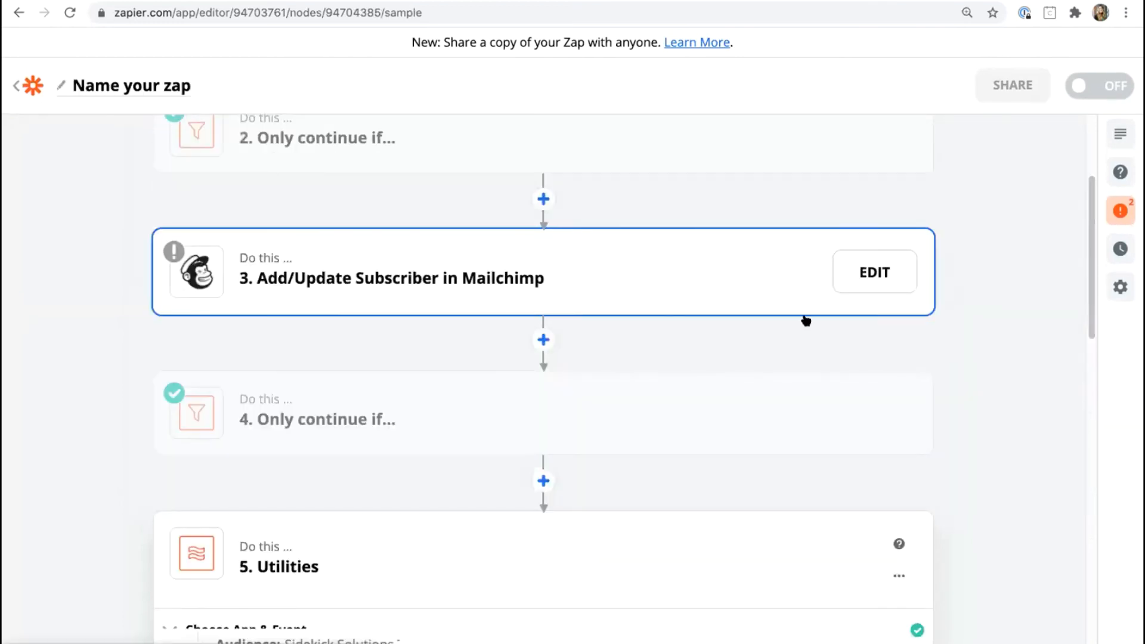
left_click(852, 396)
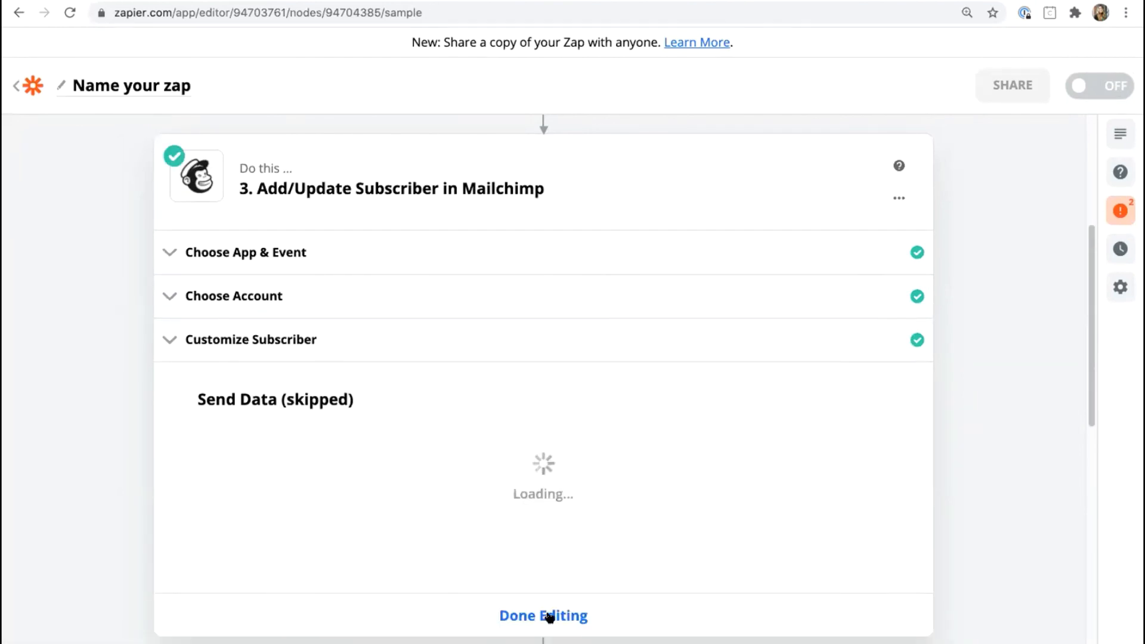
left_click(550, 617)
Test the Utilities step's lookup, review its output, and finish editing the step.
left_click(308, 271)
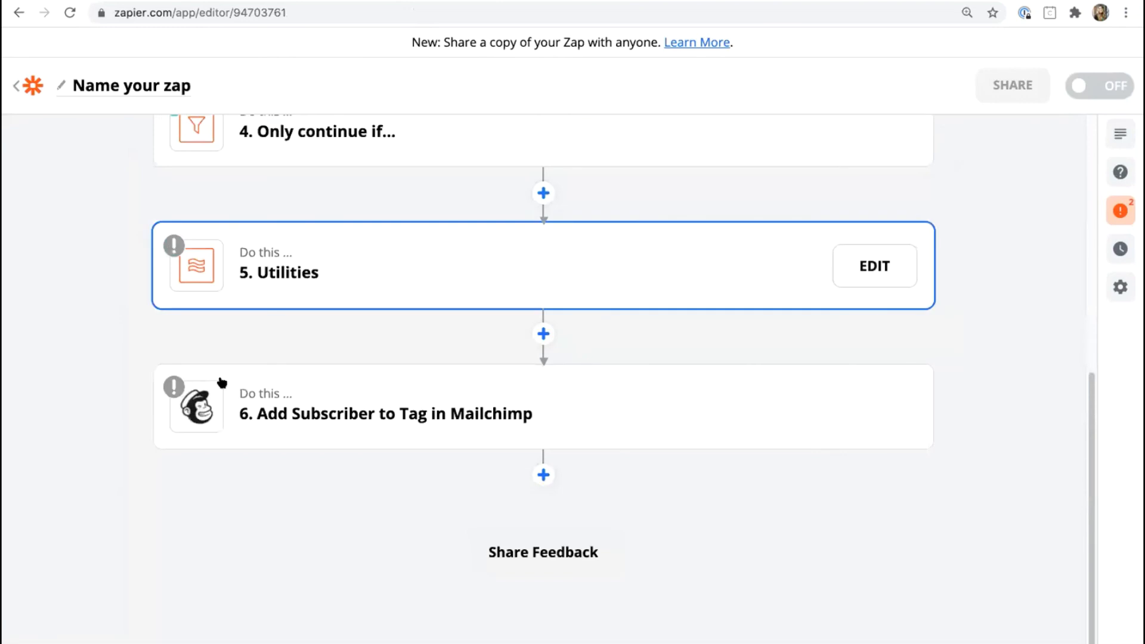
scroll(272, 464, "down", 5)
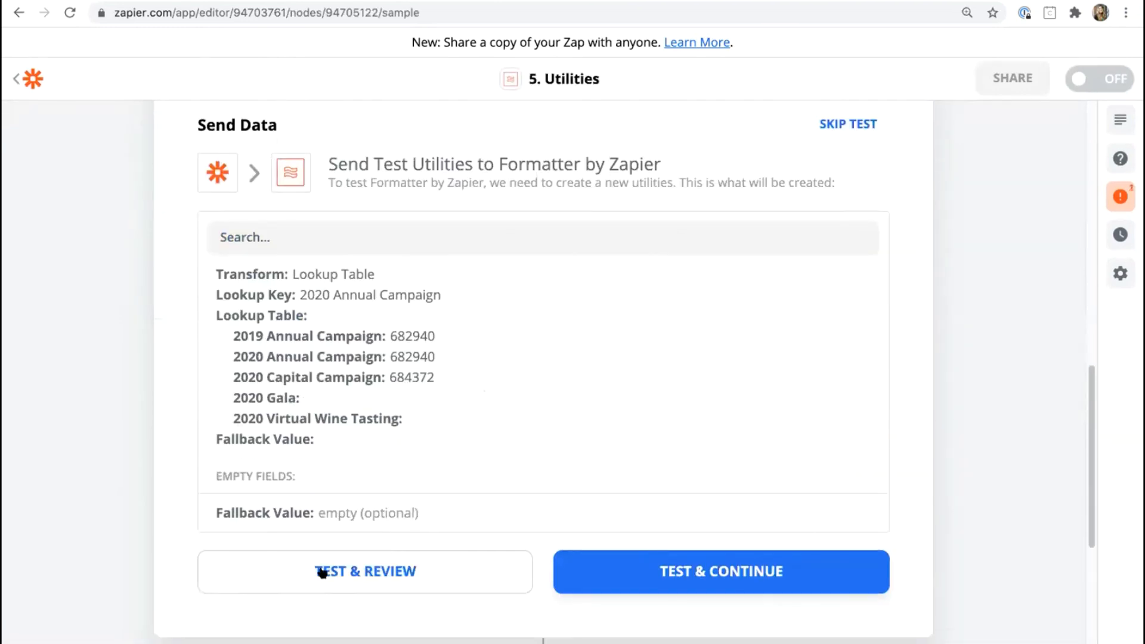
left_click(362, 572)
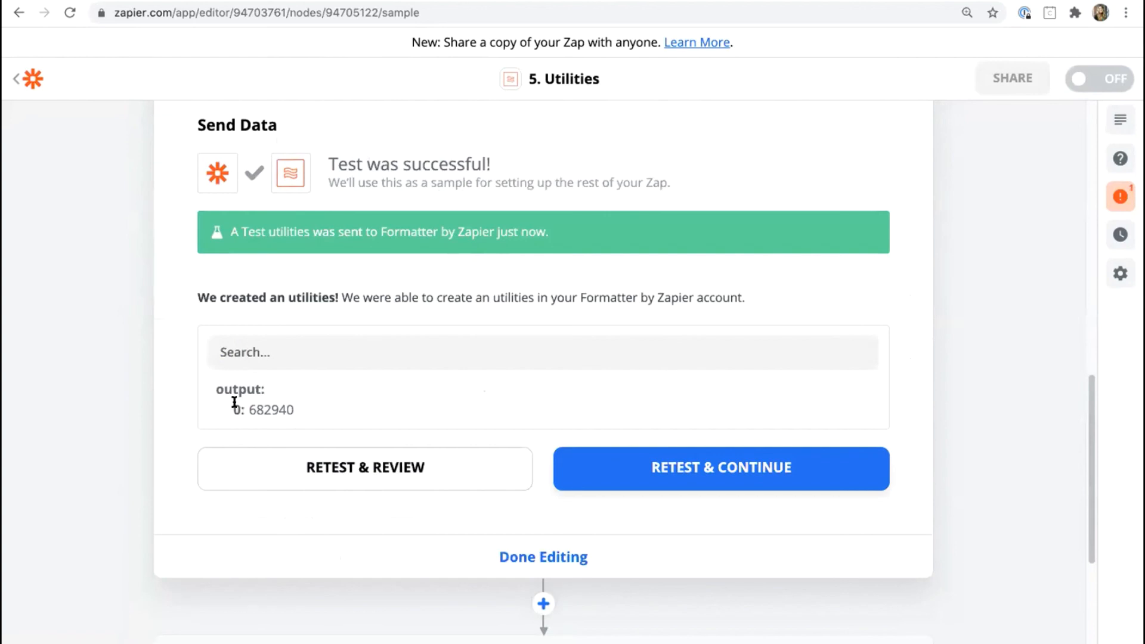
double_click(232, 402)
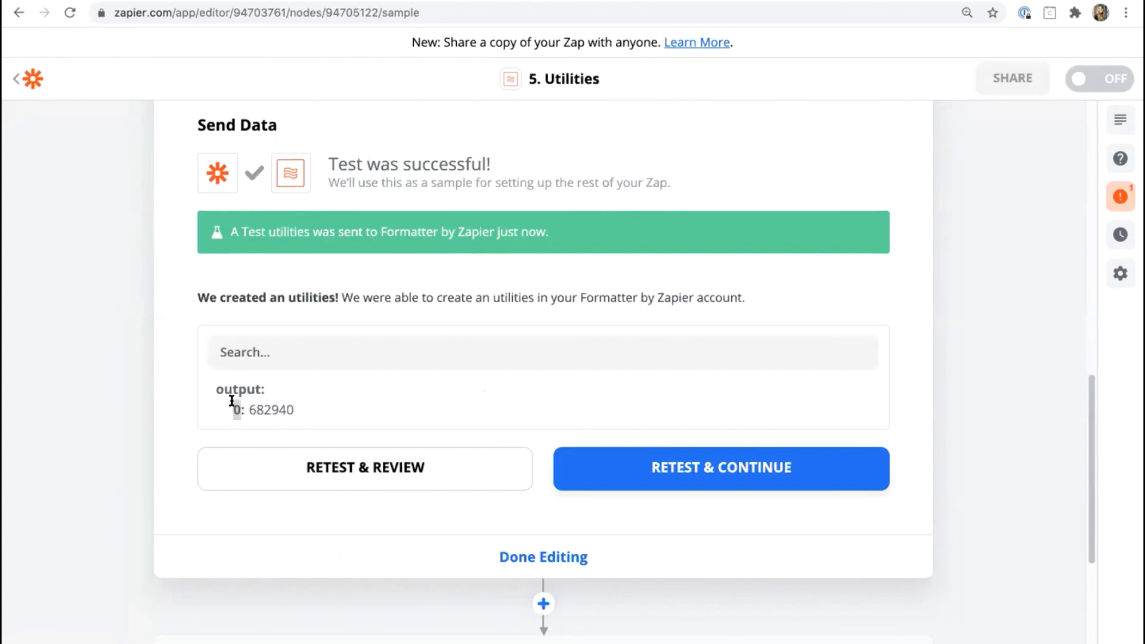
left_click(507, 556)
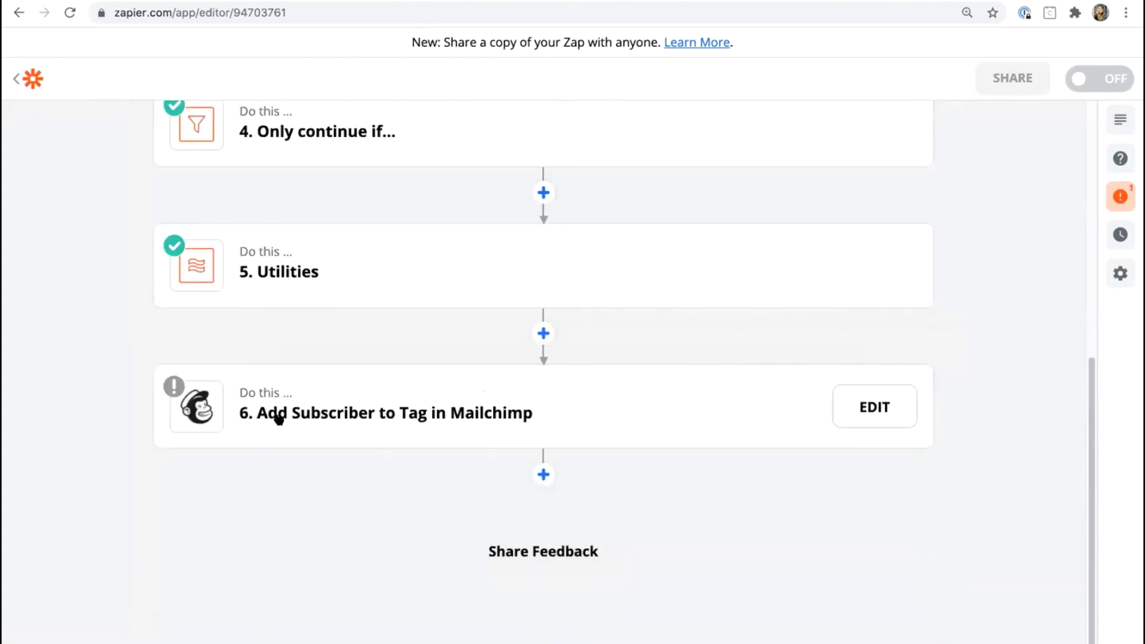
In the Add Subscriber to Tag step, set Tag to the custom Designations Campaign Name value from the Utilities step.
left_click(439, 416)
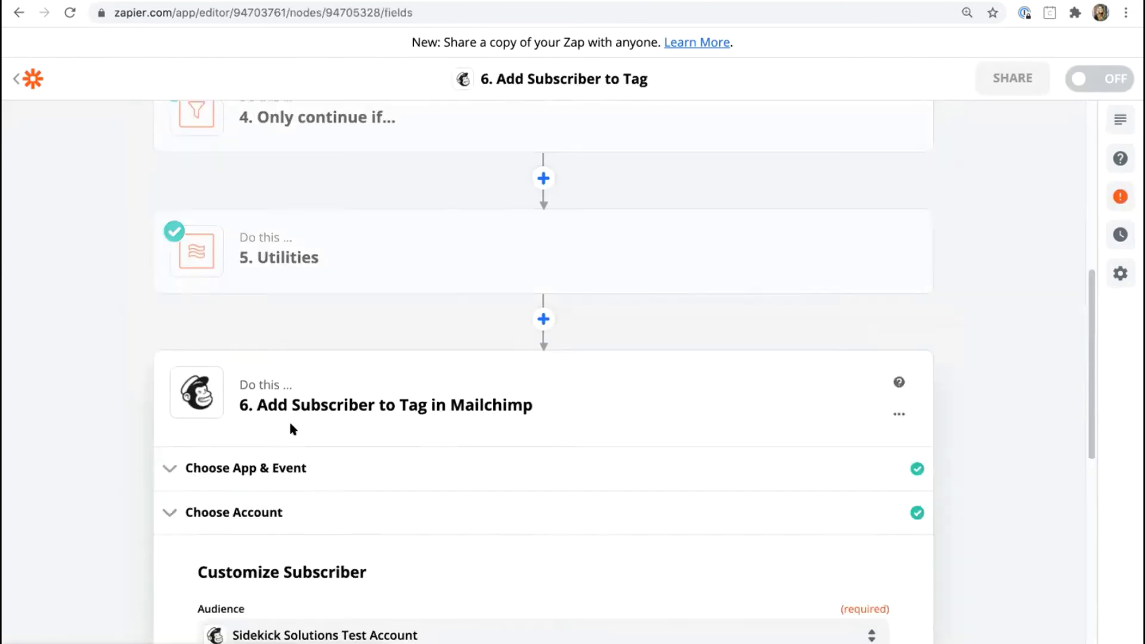
scroll(314, 216, "up", 2)
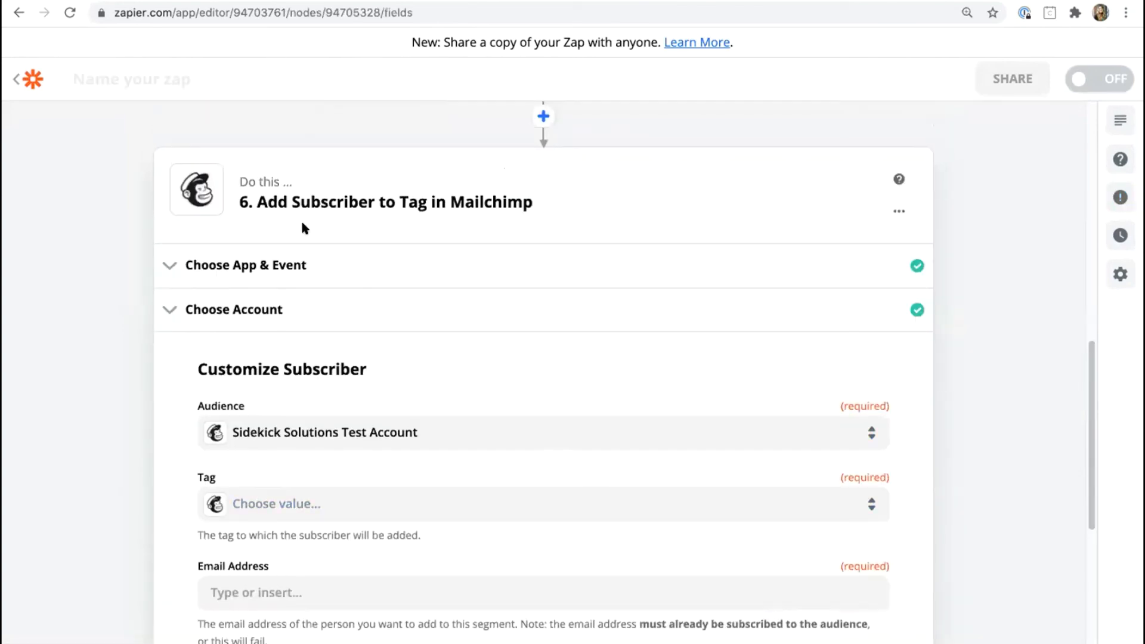
scroll(277, 444, "down", 2)
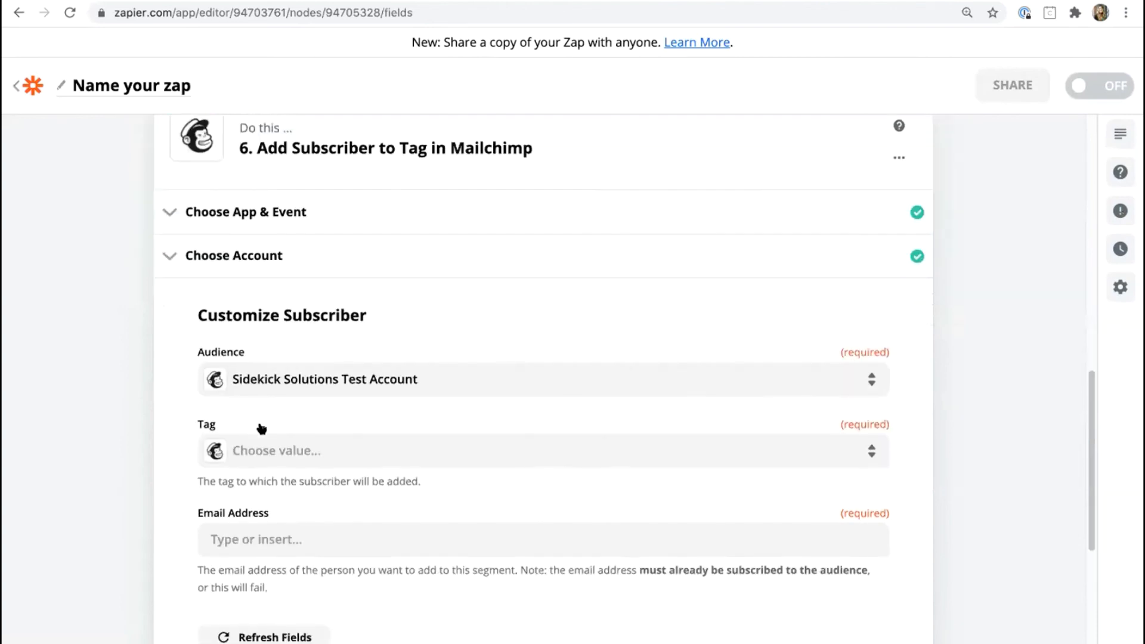
left_click(257, 455)
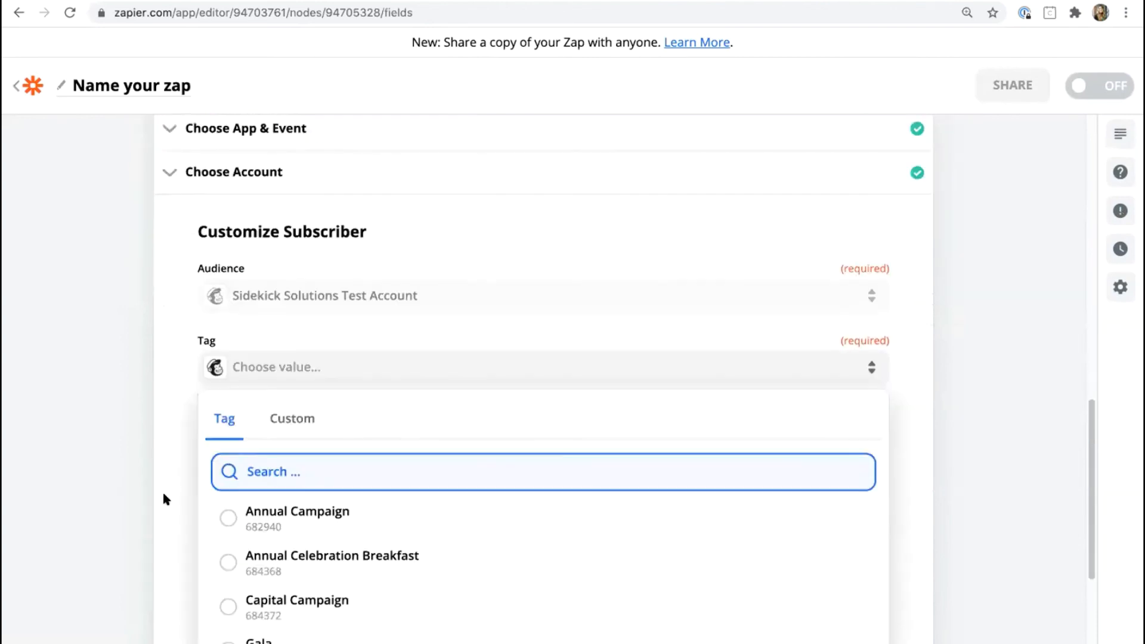
left_click(288, 495)
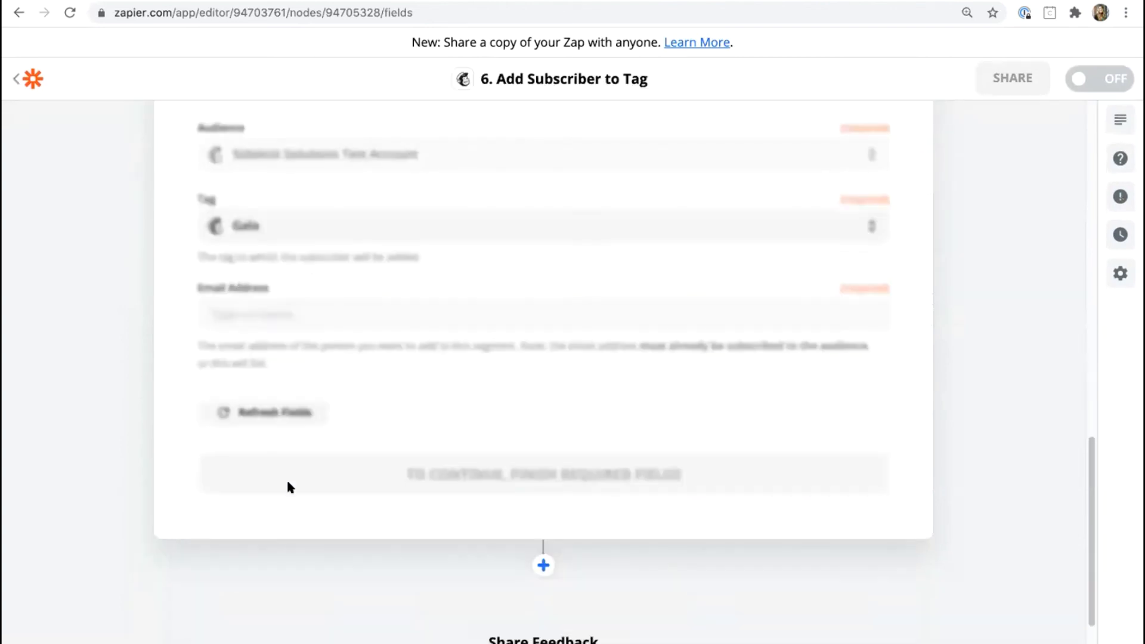
left_click(260, 233)
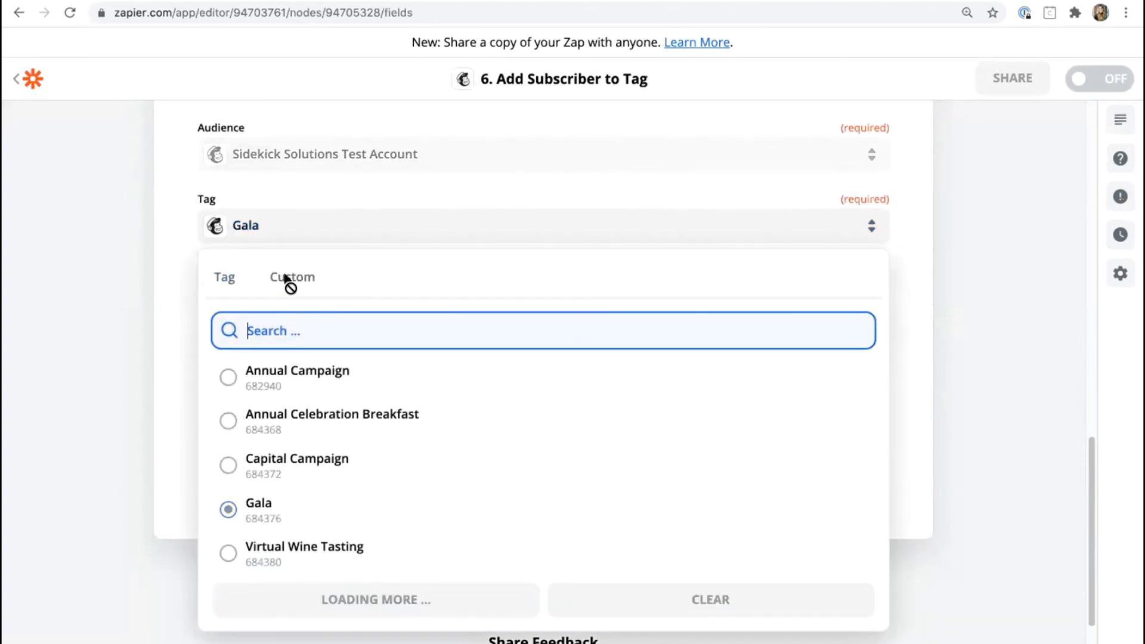
left_click(291, 278)
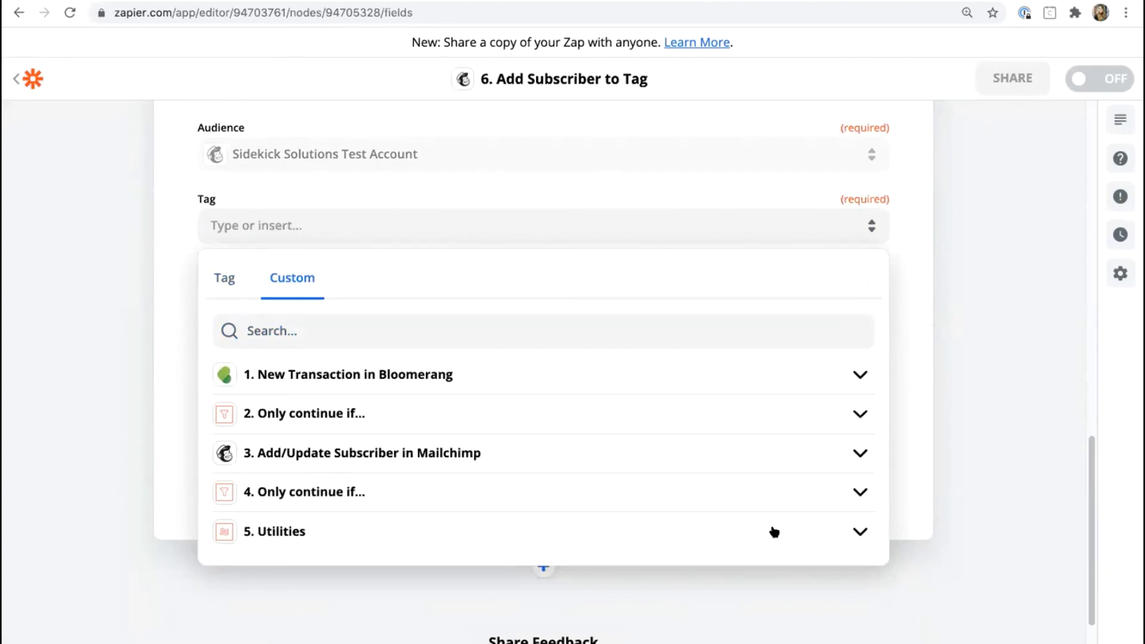
left_click(285, 533)
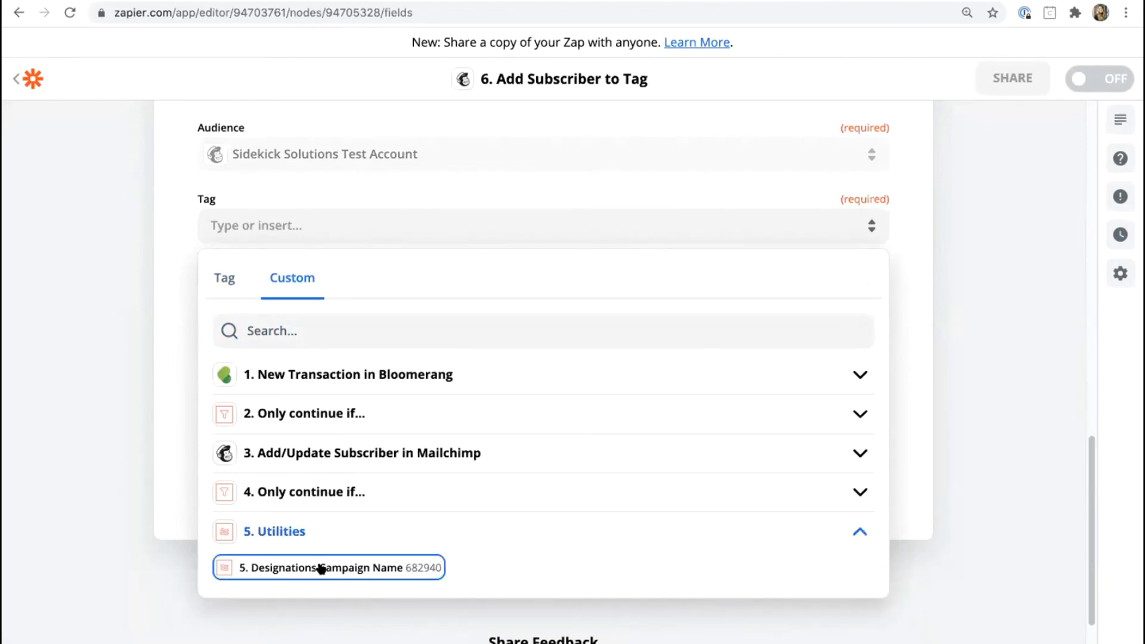
left_click(321, 570)
left_click(119, 324)
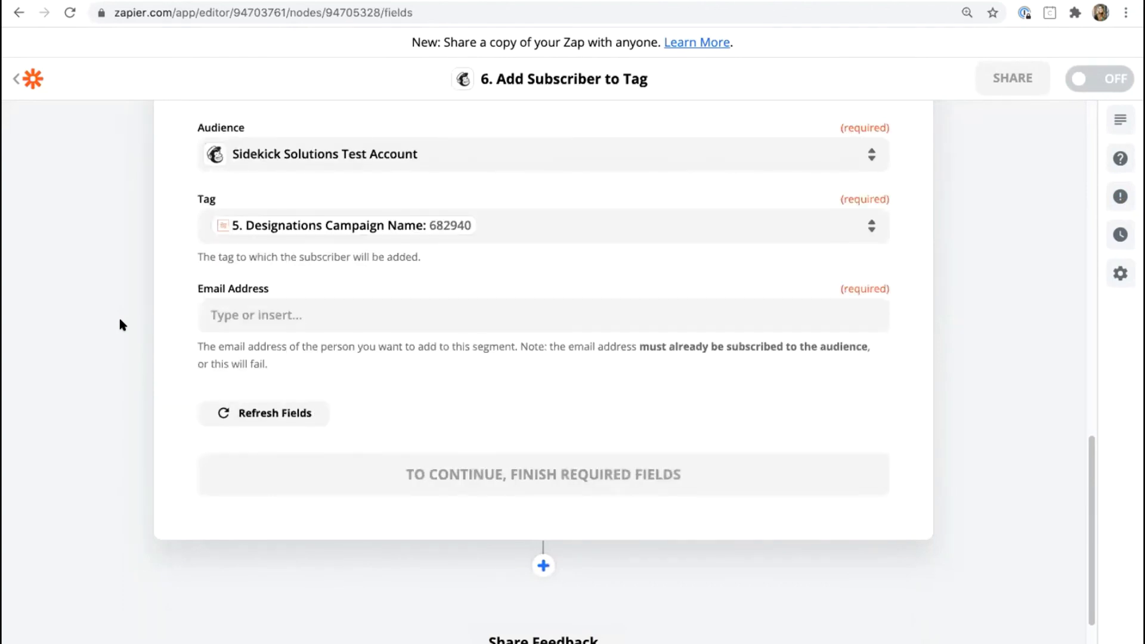
double_click(197, 201)
Map the subscriber's Email Address to Constituent Primary Email Value from the Bloomerang transaction, searching the available data for "primary".
left_click(299, 315)
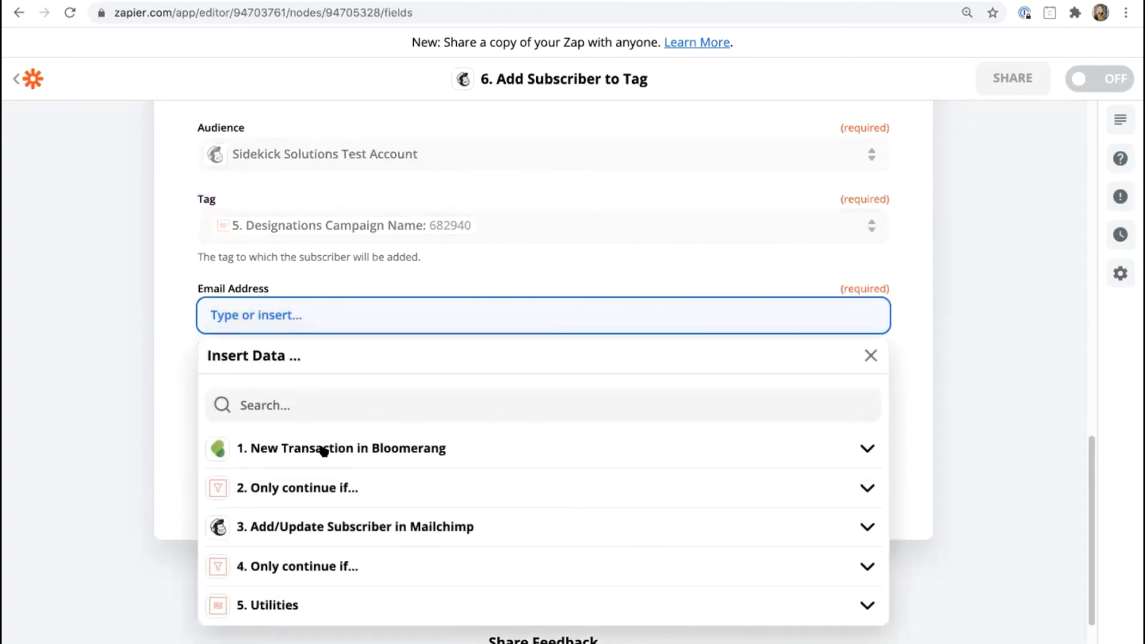
left_click(322, 404)
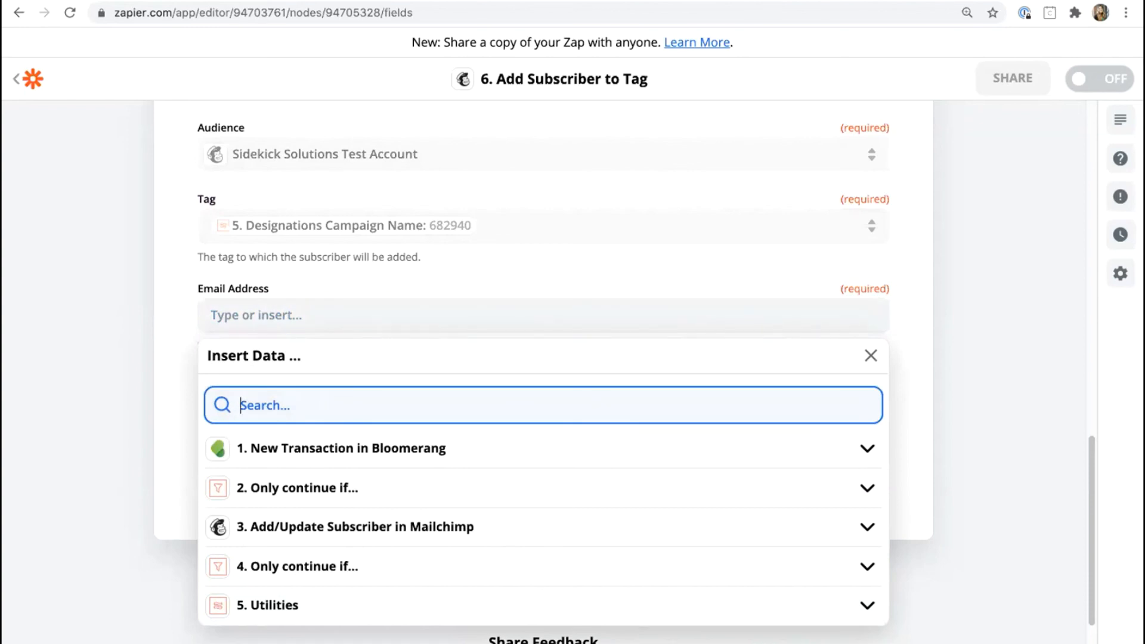
type("primary")
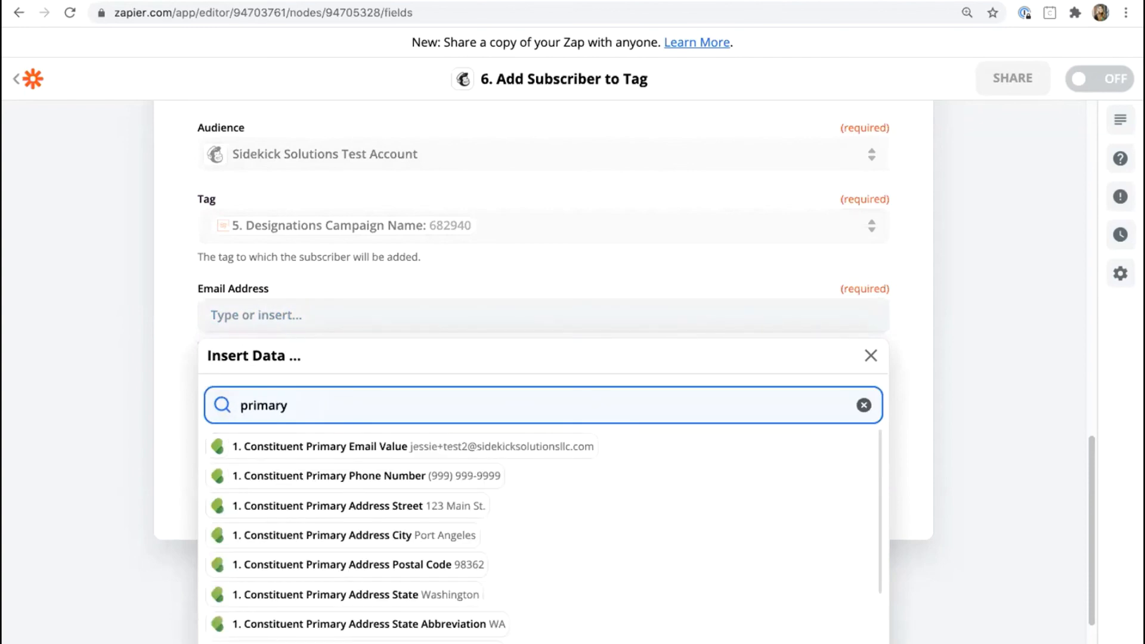
left_click(404, 446)
left_click_drag(201, 292, 270, 292)
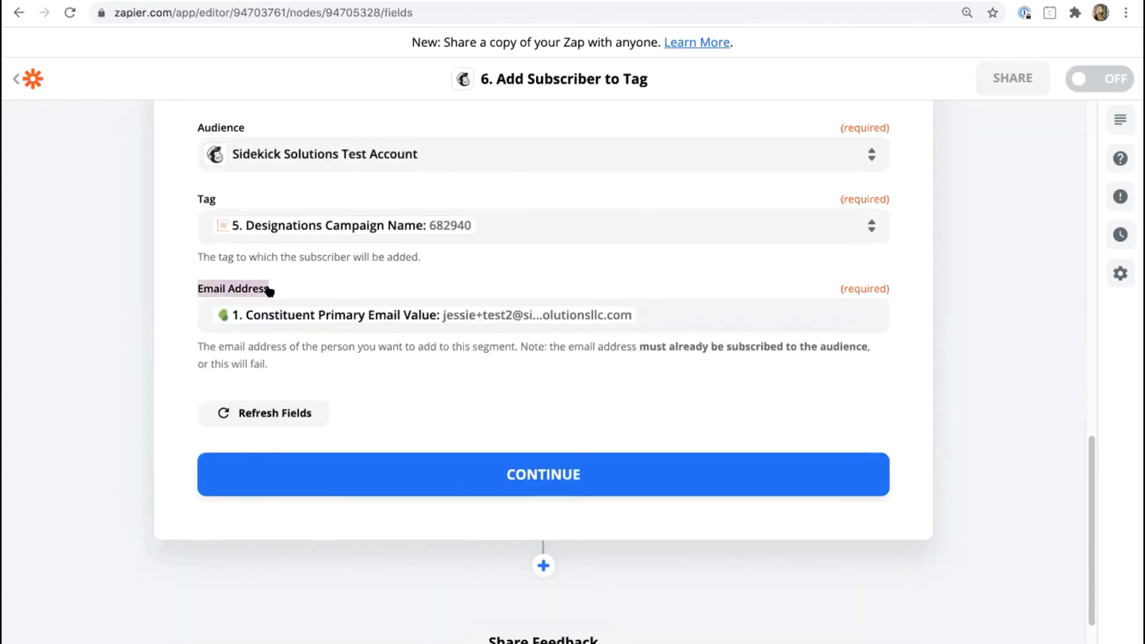
scroll(358, 512, "up", 2)
scroll(358, 513, "up", 2)
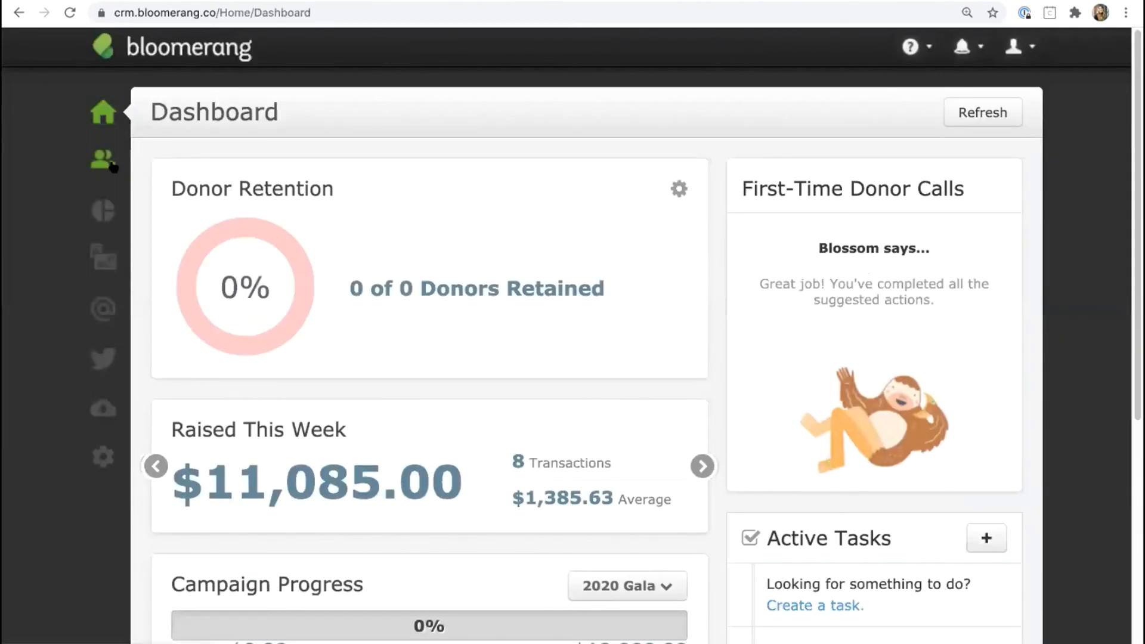
In Bloomerang, search the constituents by the test donor's name and open the matching record.
left_click(107, 160)
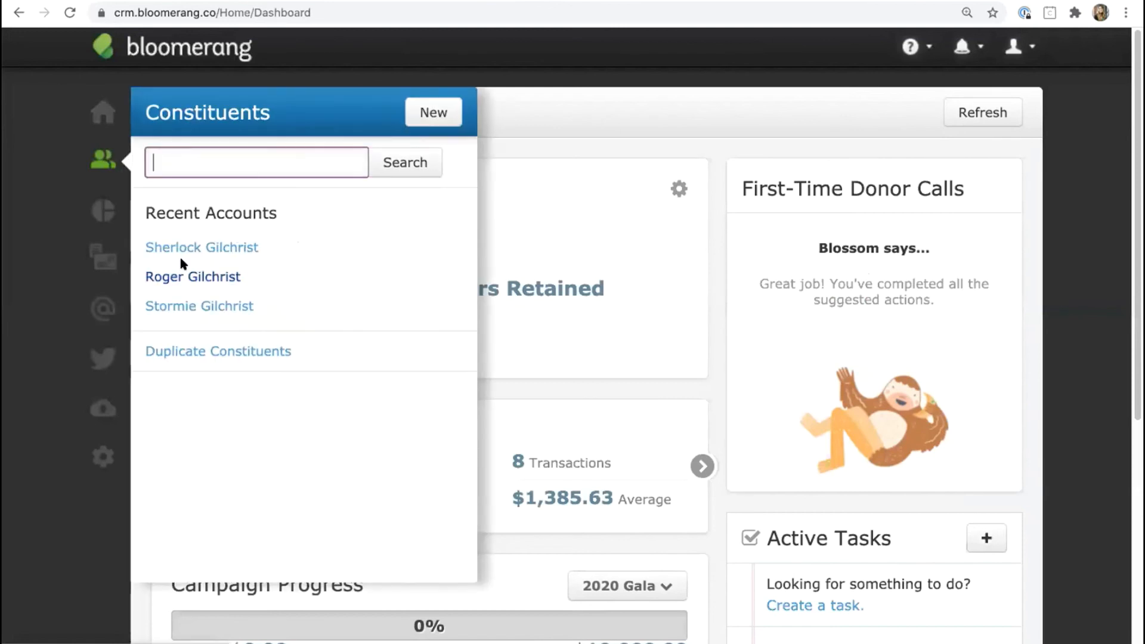
type("Millo")
key("BackSpace")
key("BackSpace")
type("o")
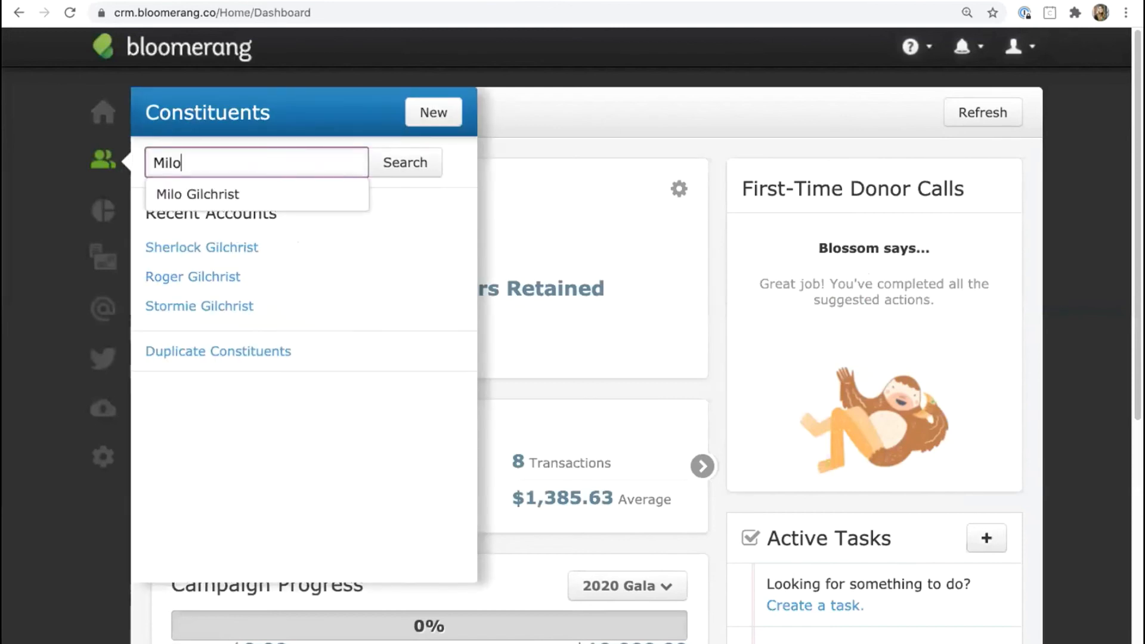
left_click(241, 193)
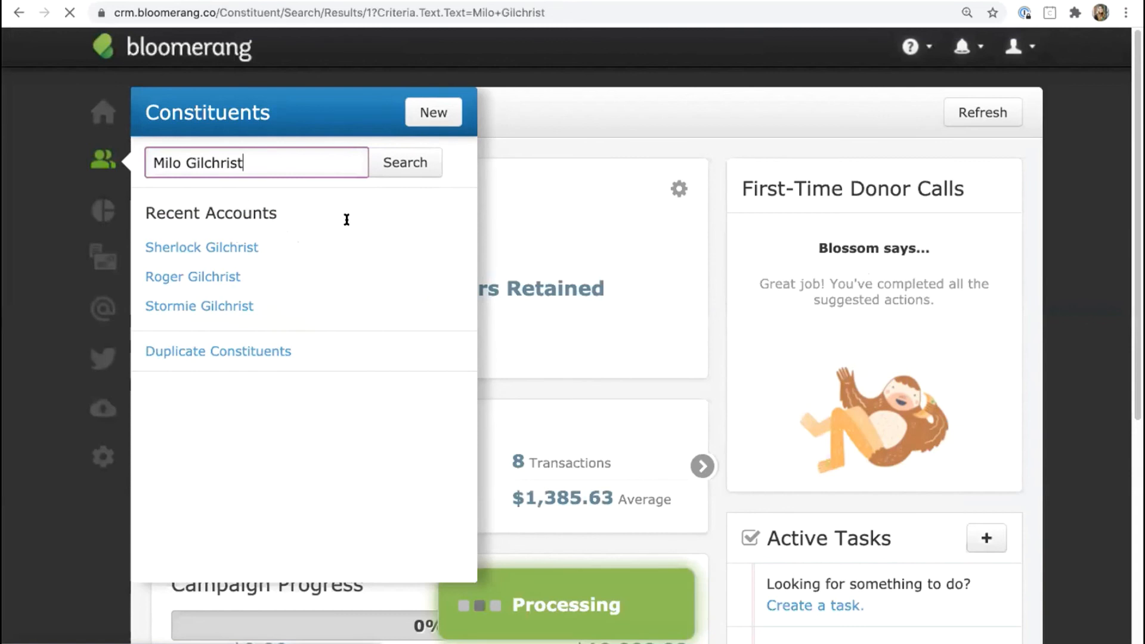
left_click(202, 322)
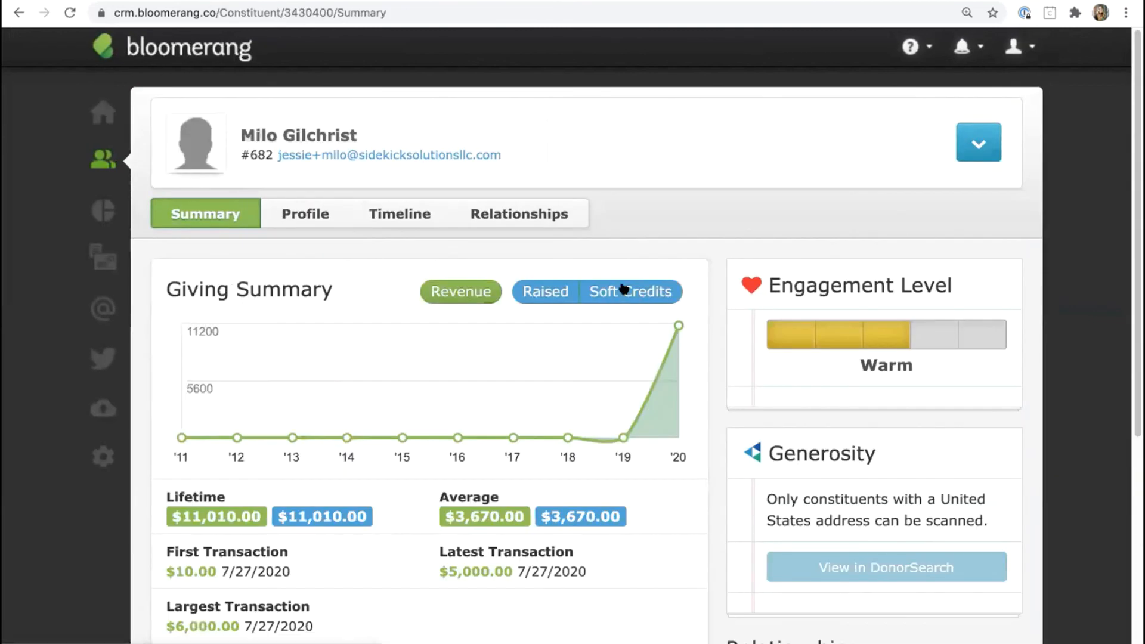
Start a new donation for the open constituent.
left_click(979, 144)
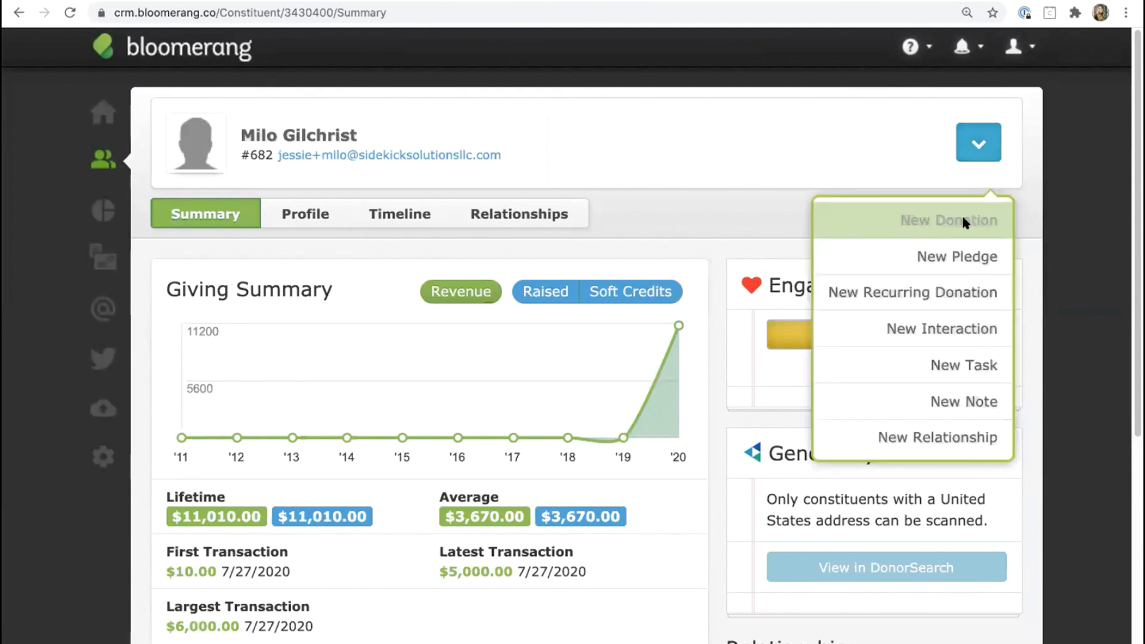
left_click(967, 219)
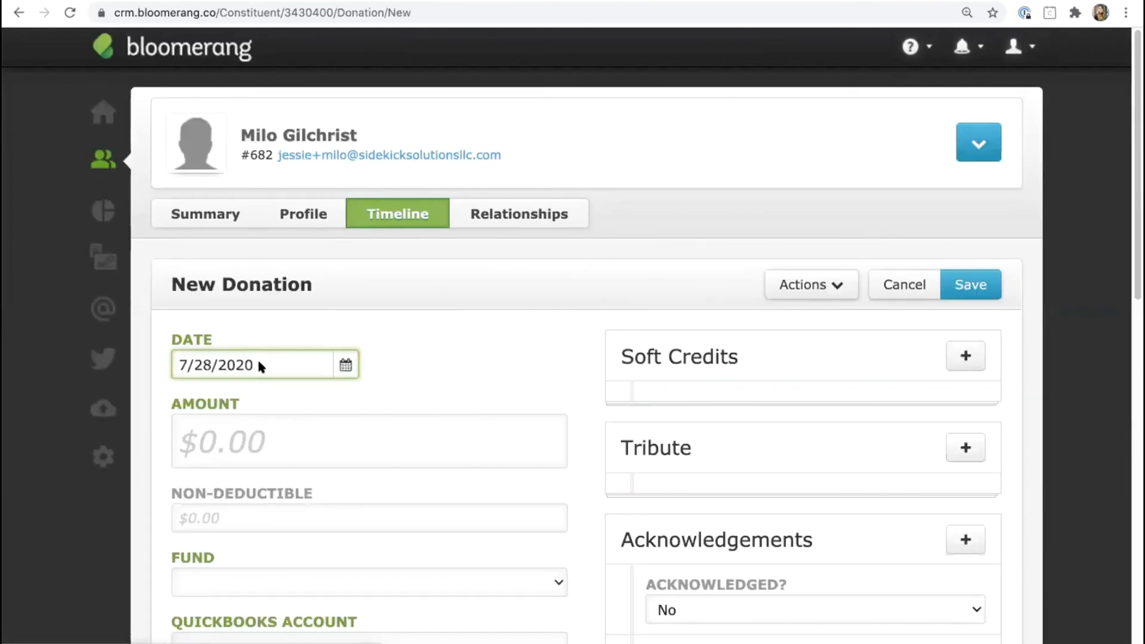
Fill in the new donation with an amount of 100.00, the Unrestricted fund and the 2020 Annual Campaign.
left_click(259, 443)
type("100.00")
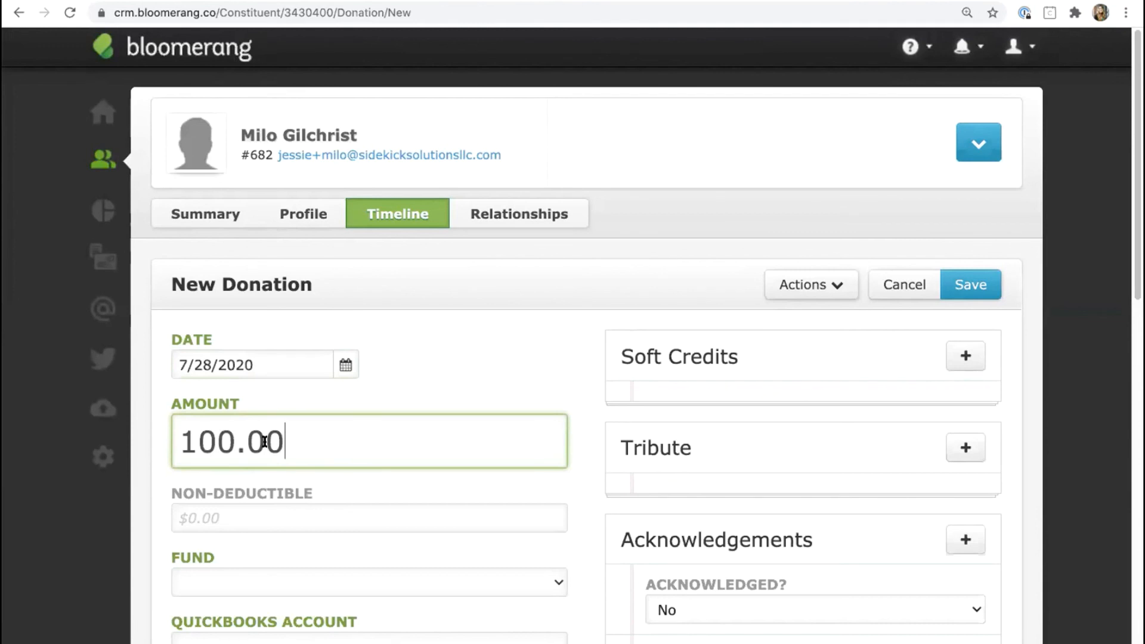
scroll(417, 370, "down", 3)
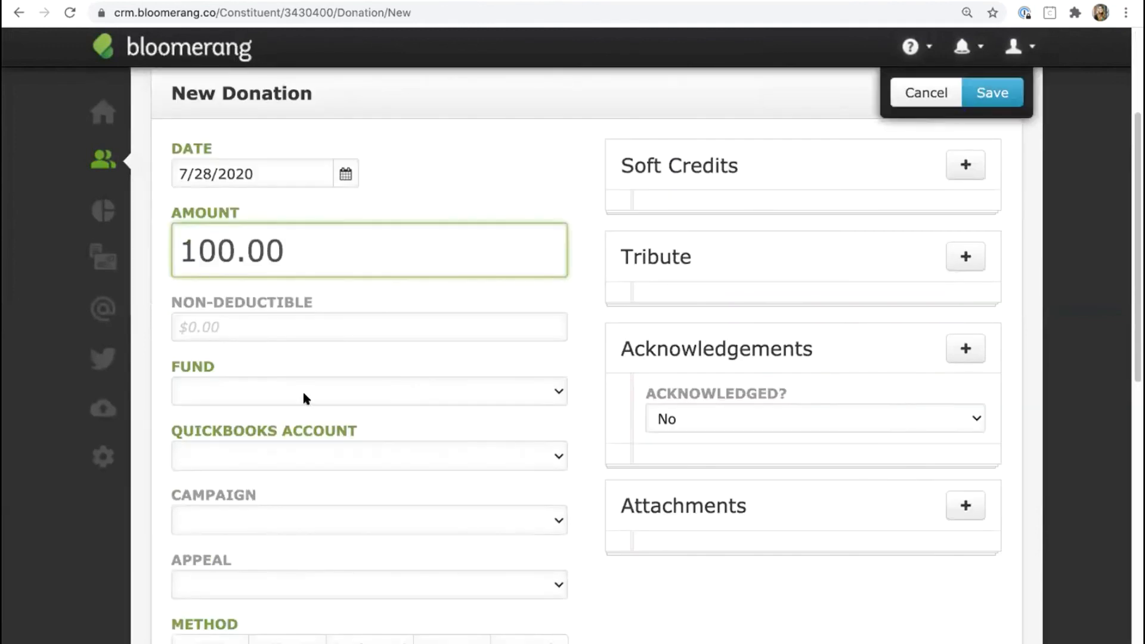
left_click(302, 389)
left_click(300, 406)
left_click(234, 520)
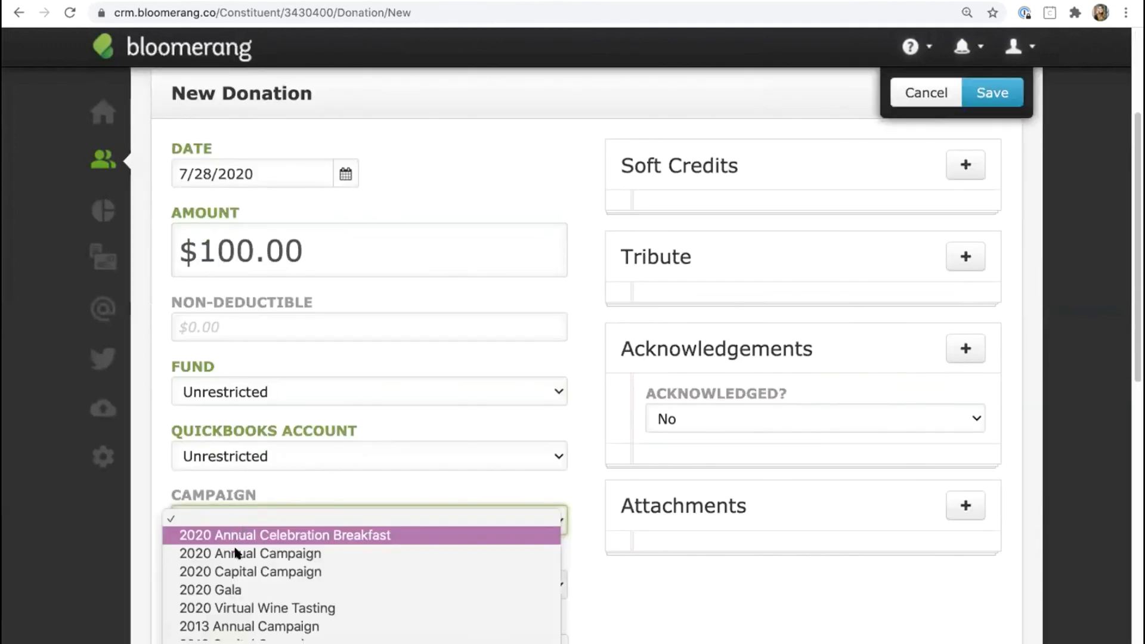
left_click(215, 553)
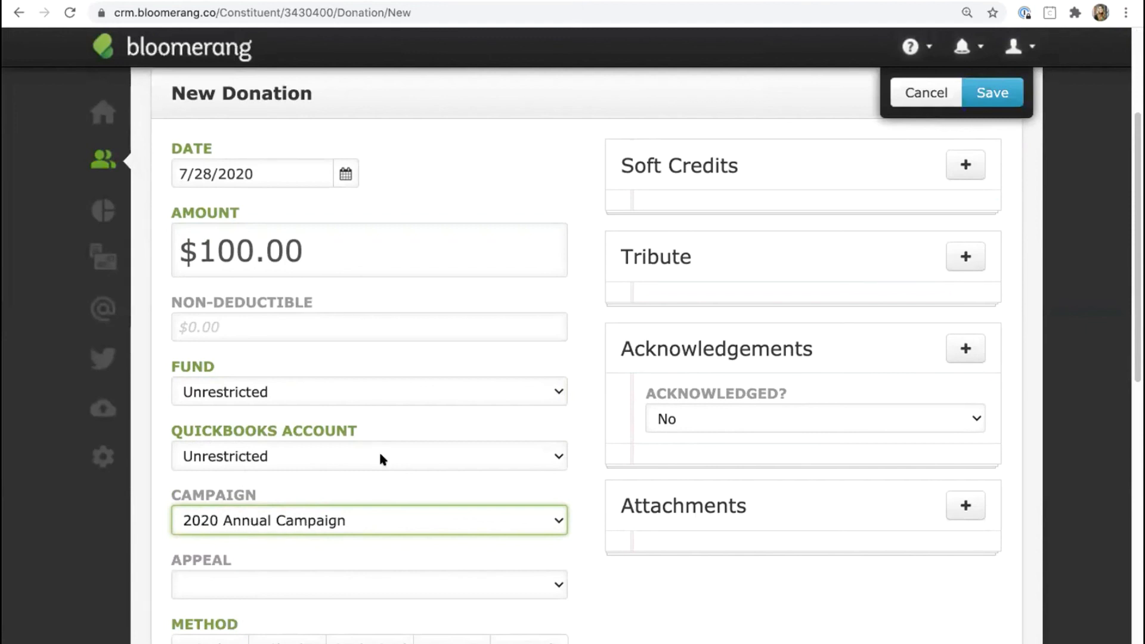
Set the donation's appeal to Online Donations and its method to Cash, and save the donation.
scroll(391, 416, "down", 3)
left_click(286, 502)
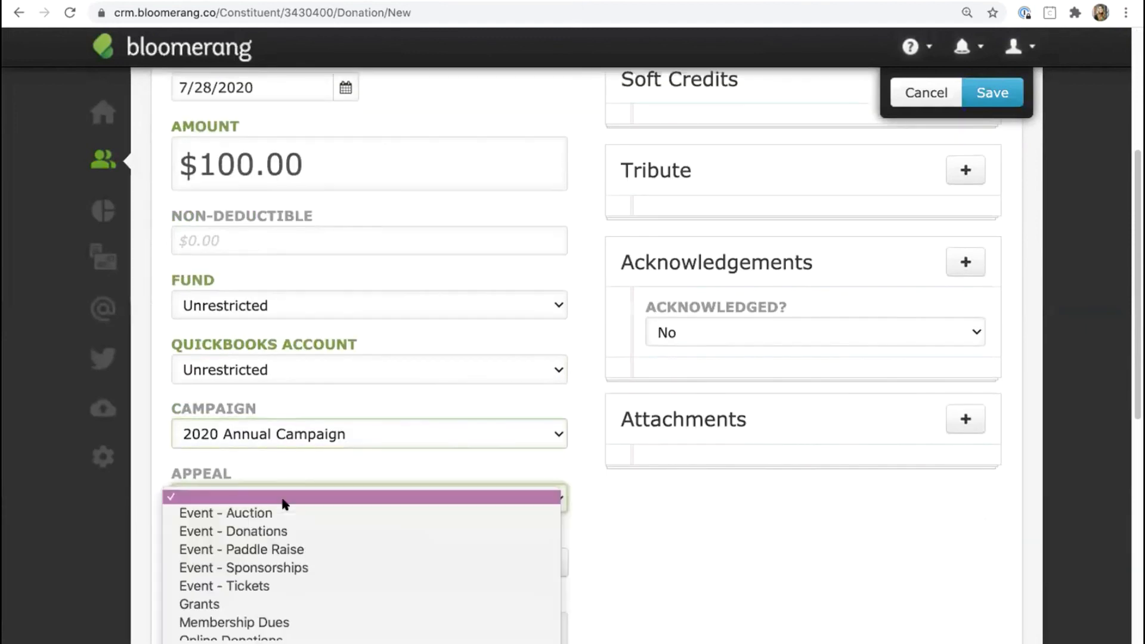
scroll(279, 511, "down", 2)
left_click(260, 589)
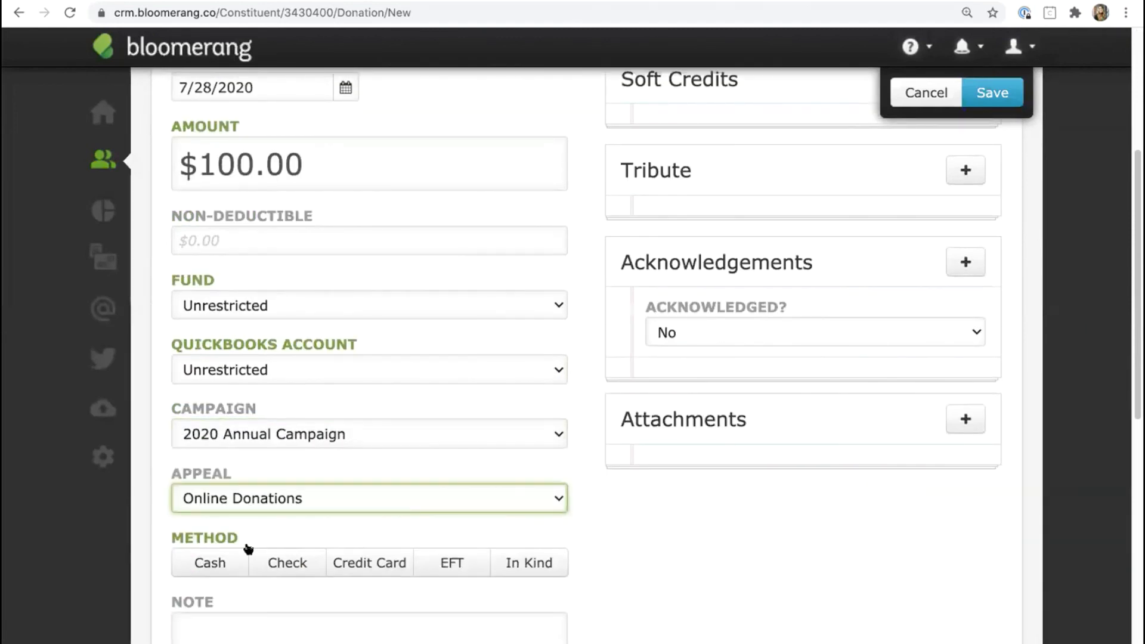
left_click(218, 564)
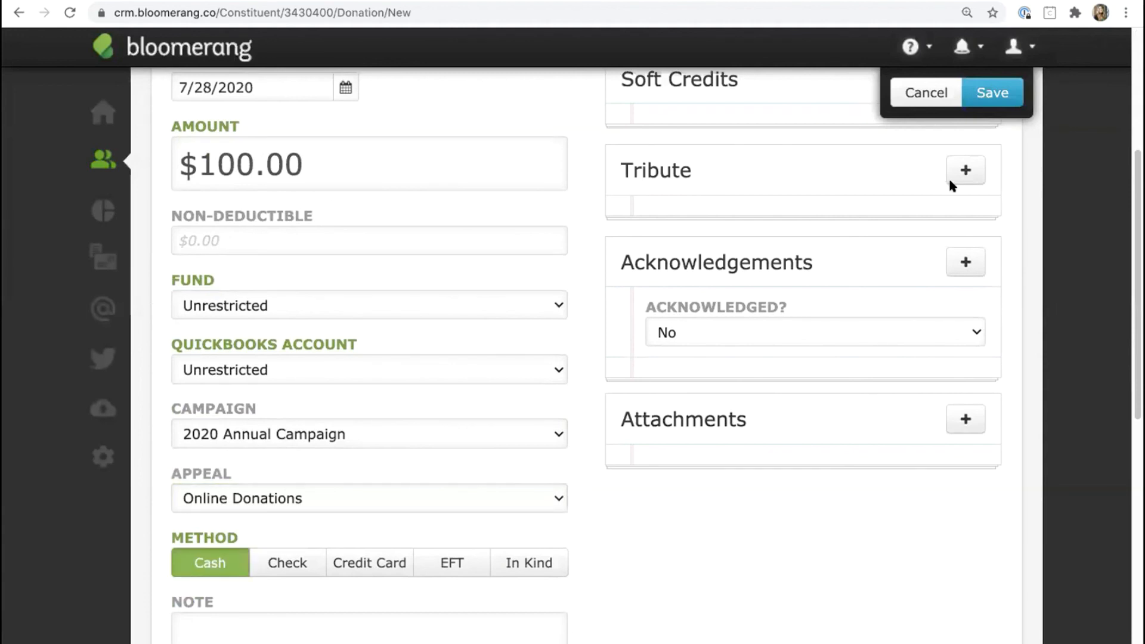
left_click(992, 94)
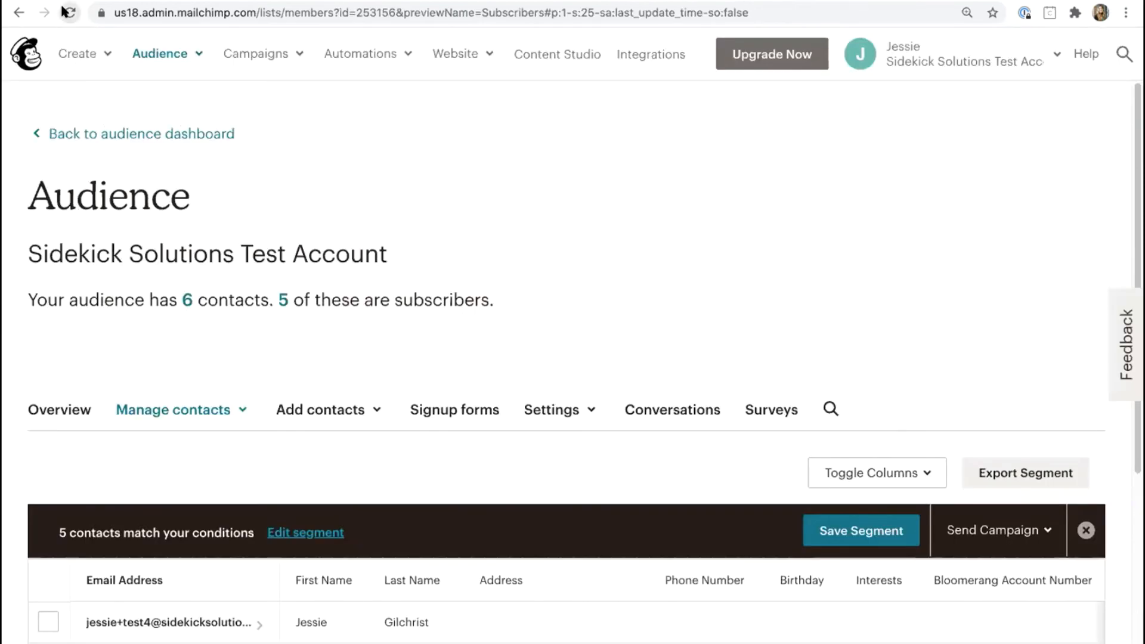
Switch to Mailchimp, reload the audience's contact table and check the lifetime revenue and latest transaction columns.
left_click(67, 12)
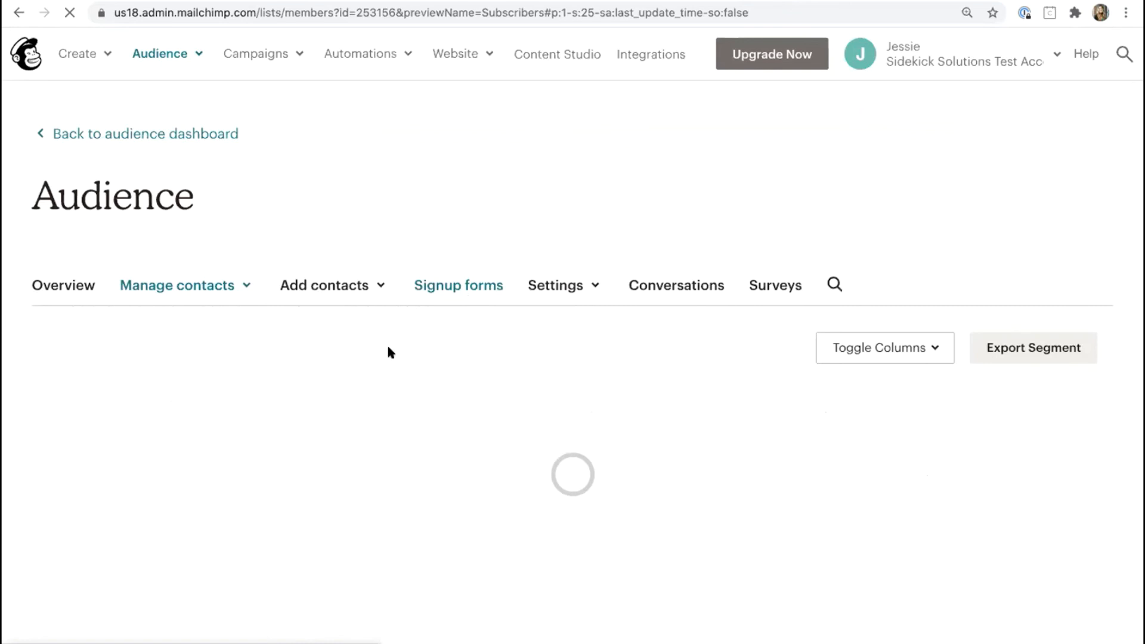
scroll(399, 334, "down", 2)
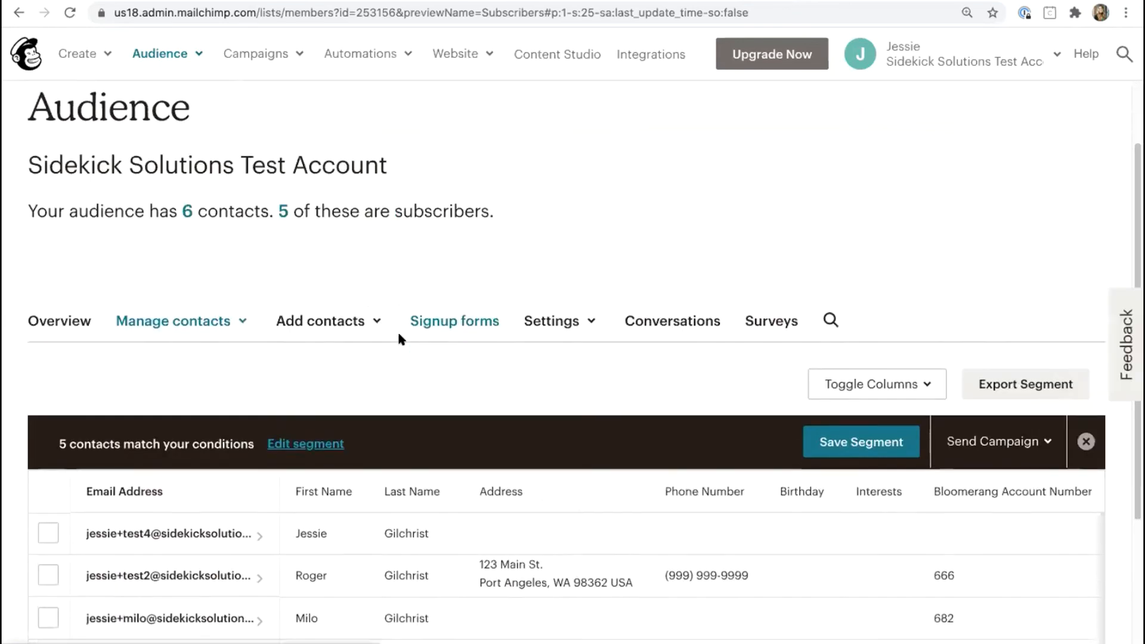
scroll(397, 330, "down", 2)
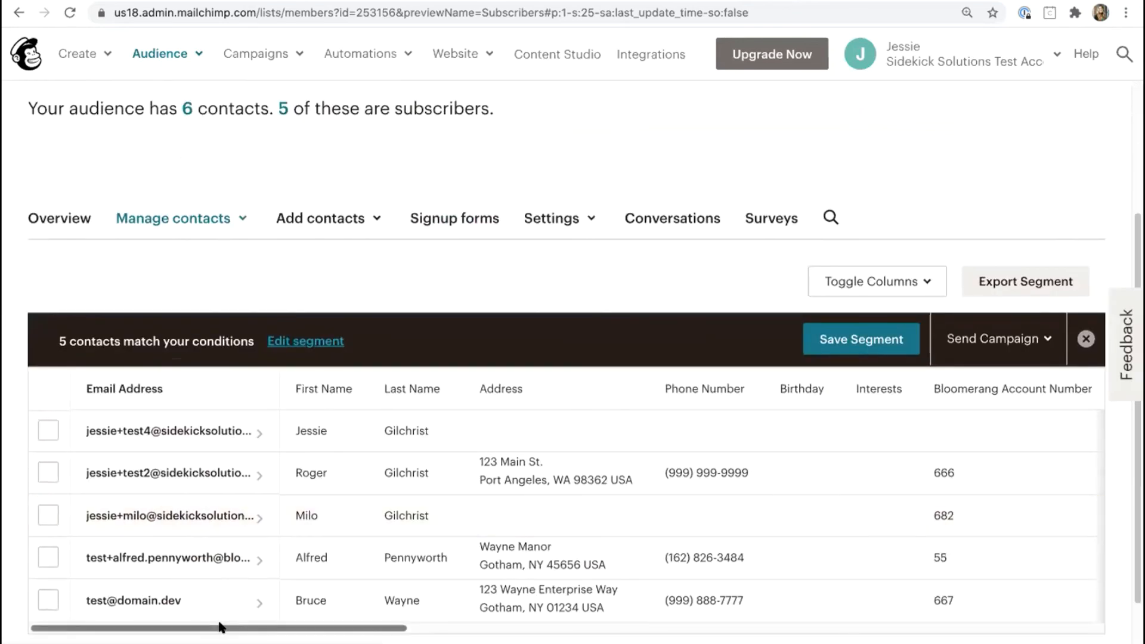
left_click_drag(221, 627, 649, 614)
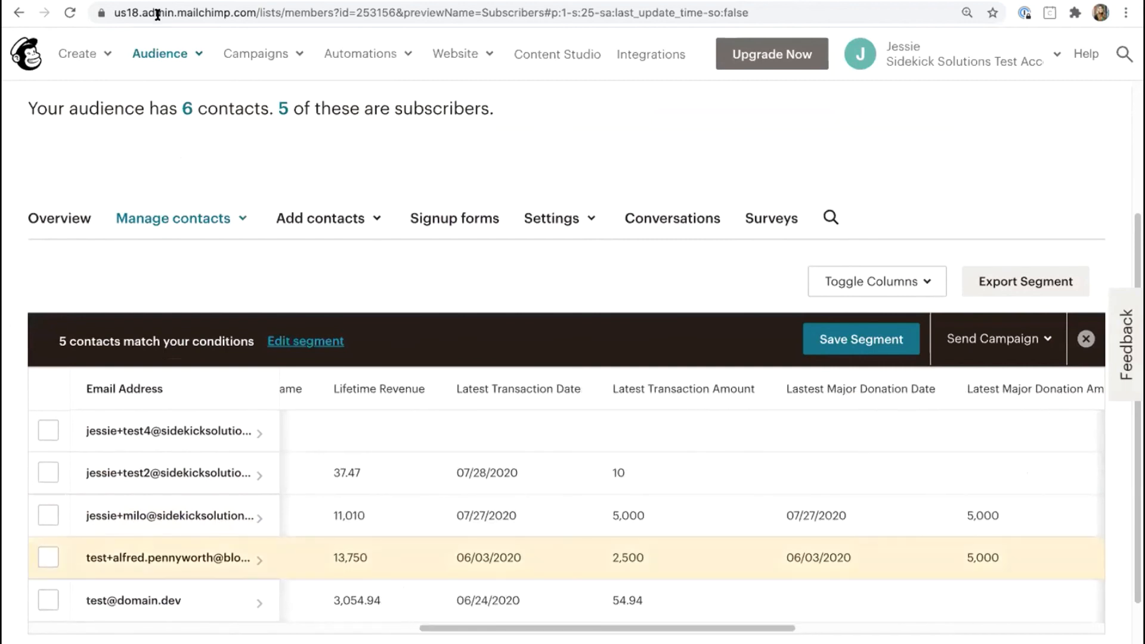
Reload the contact table again and review the donor's Bloomerang IDs, revenue, latest transaction, major donation and tag columns.
left_click(70, 12)
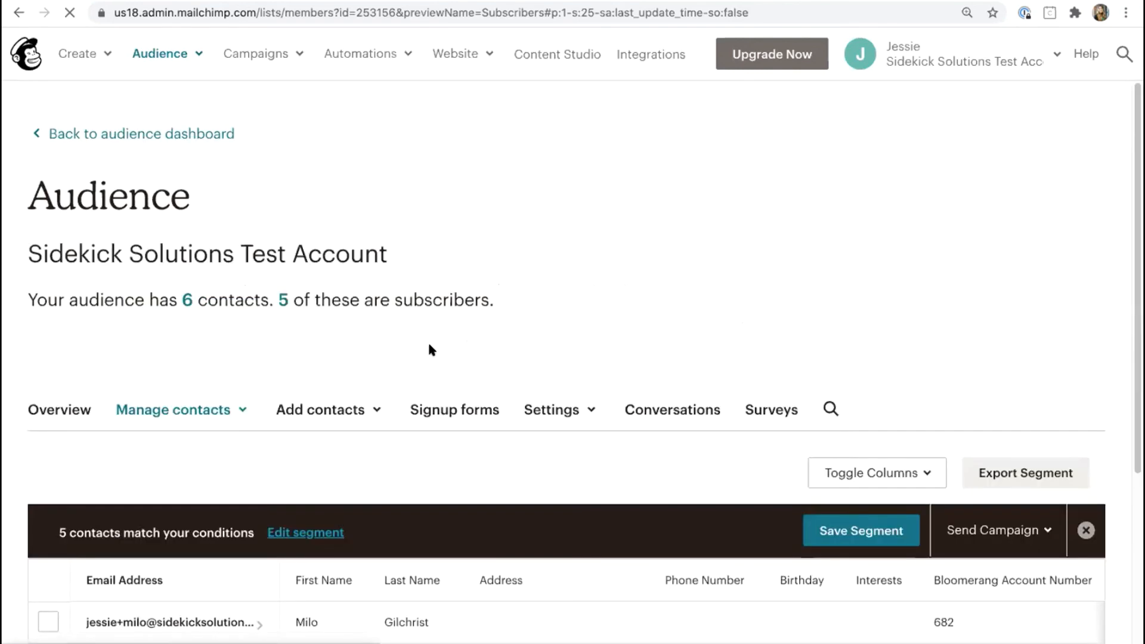
scroll(429, 349, "down", 1)
scroll(429, 352, "down", 3)
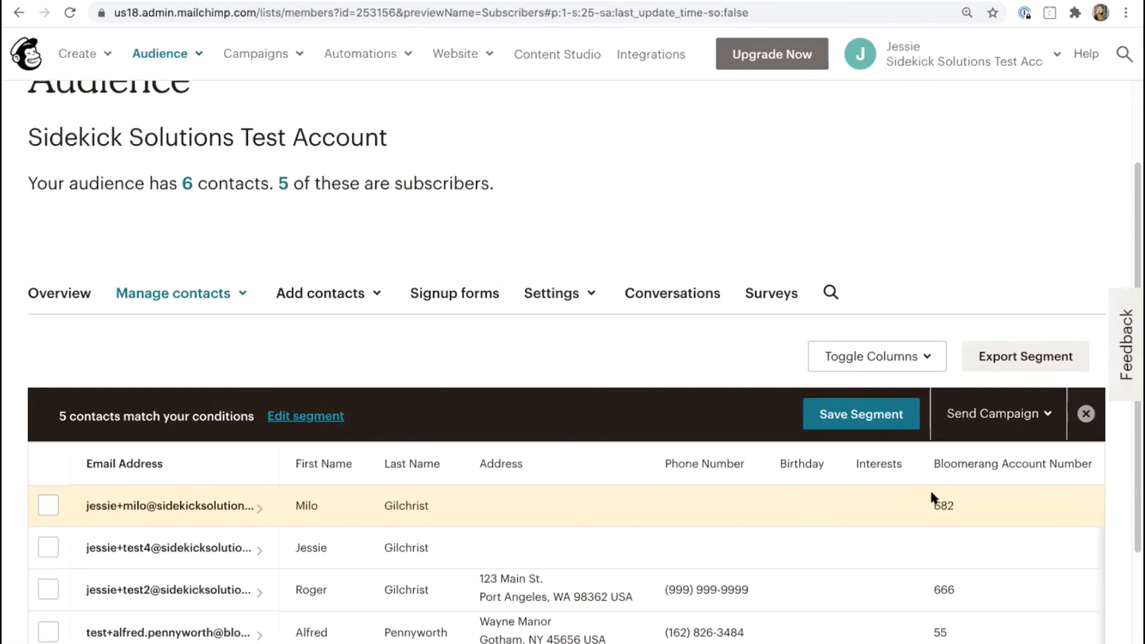
scroll(322, 476, "down", 2)
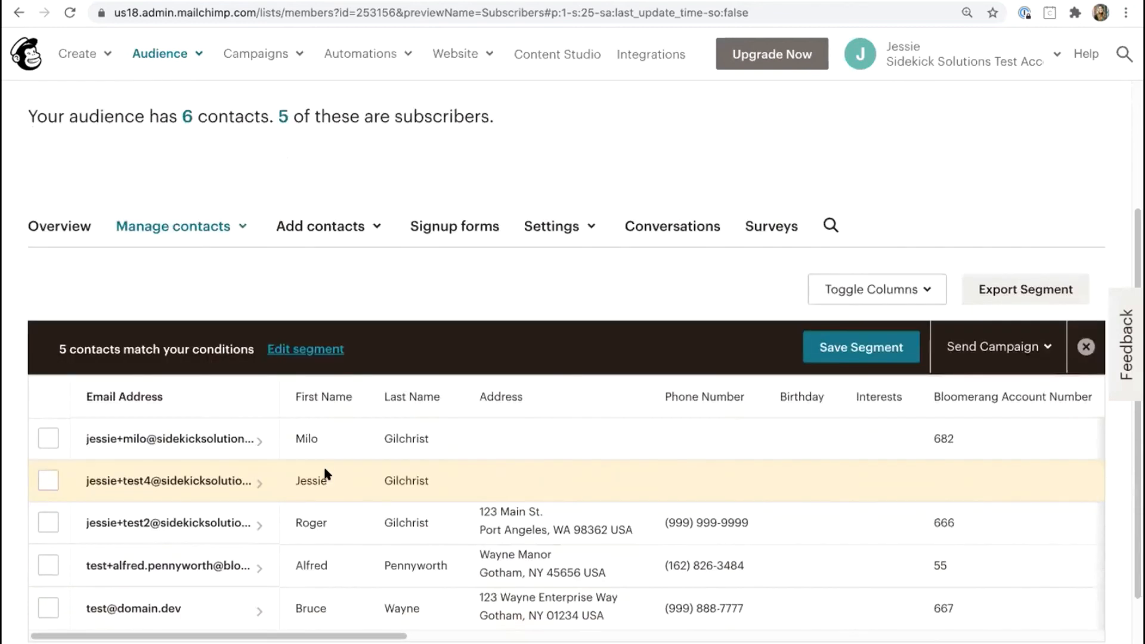
left_click_drag(336, 633, 532, 626)
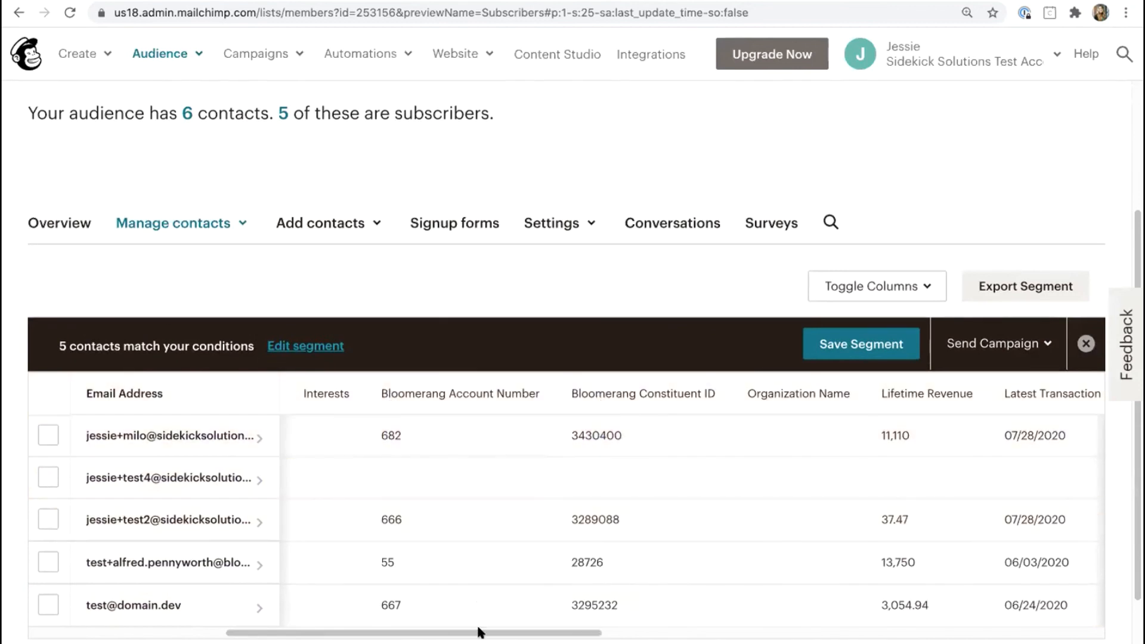
left_click_drag(511, 627, 714, 628)
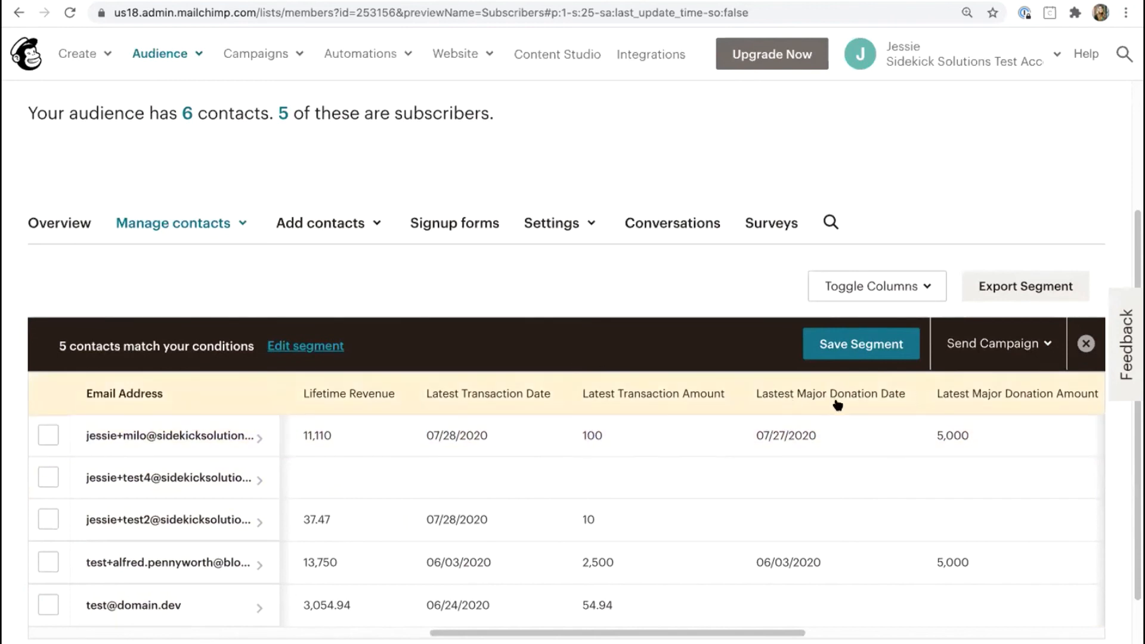
left_click_drag(678, 630, 873, 627)
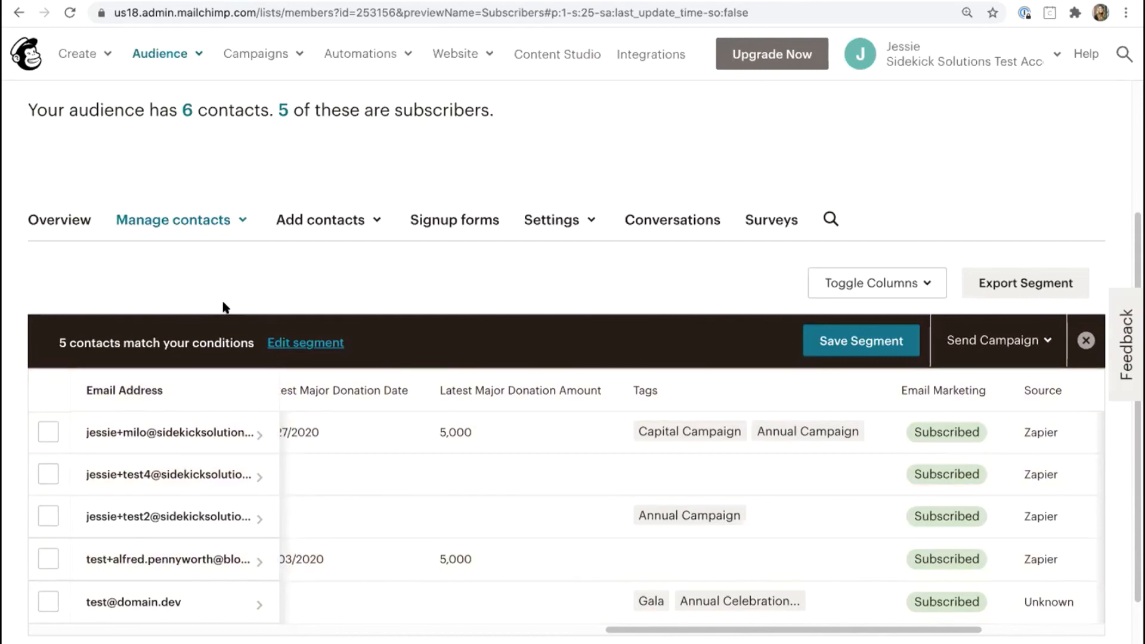
Go to the audience's segments and start creating a new segment.
left_click(149, 224)
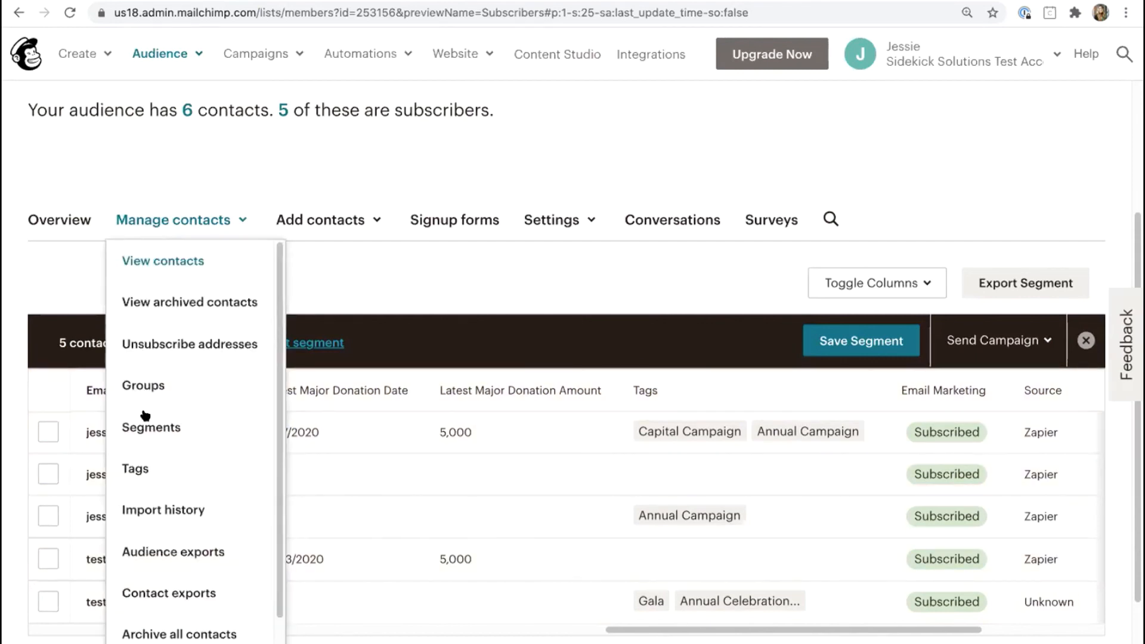
left_click(159, 427)
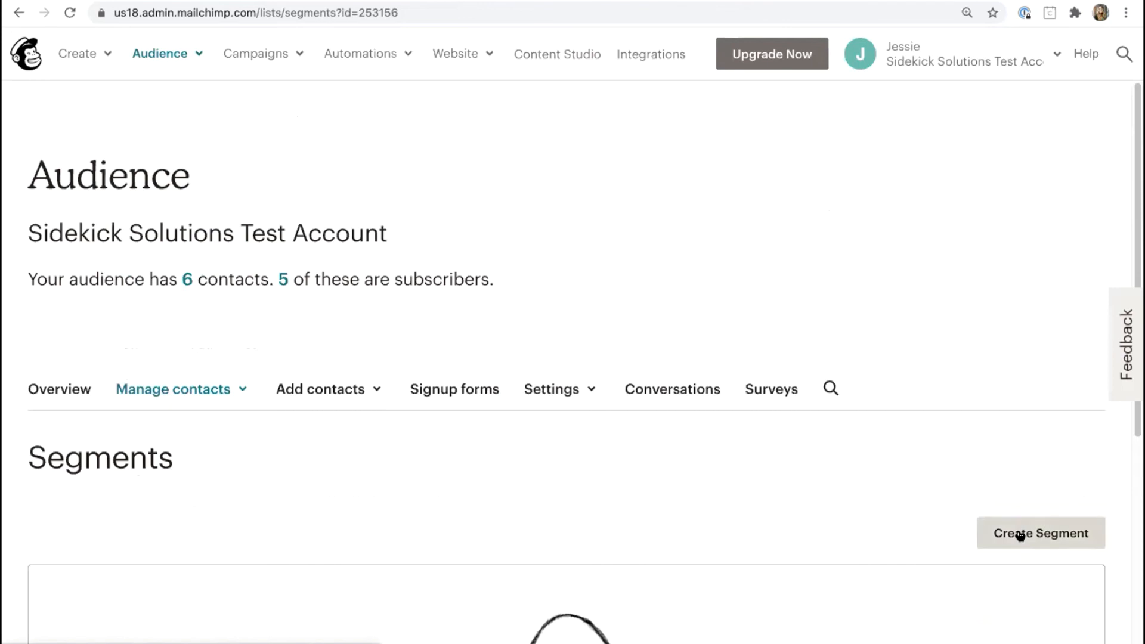
left_click(1020, 535)
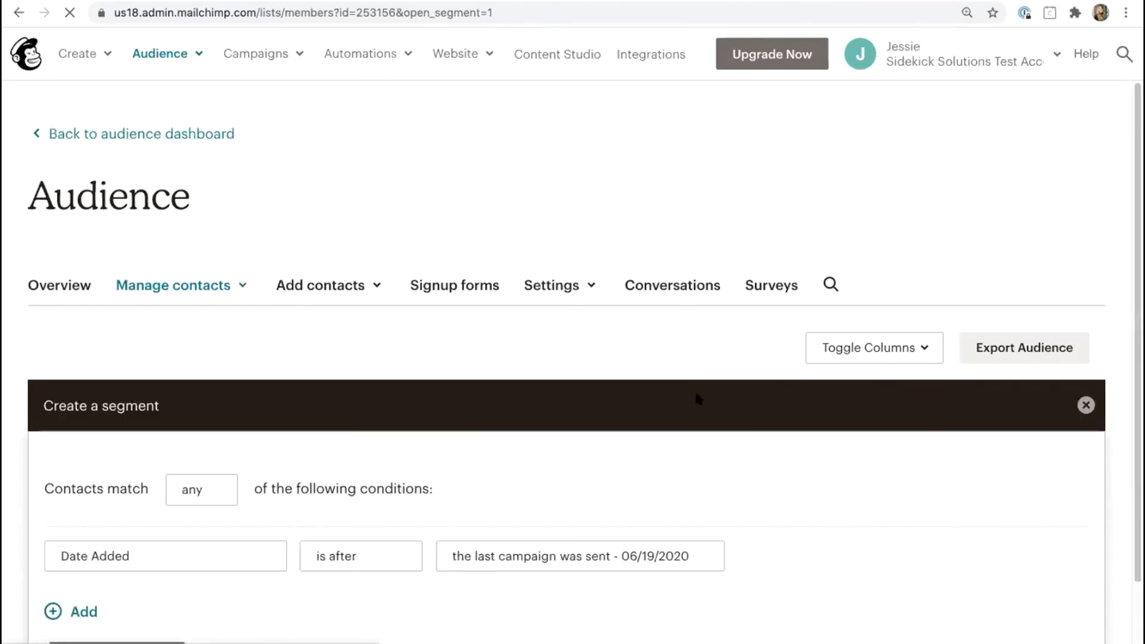
scroll(702, 403, "down", 3)
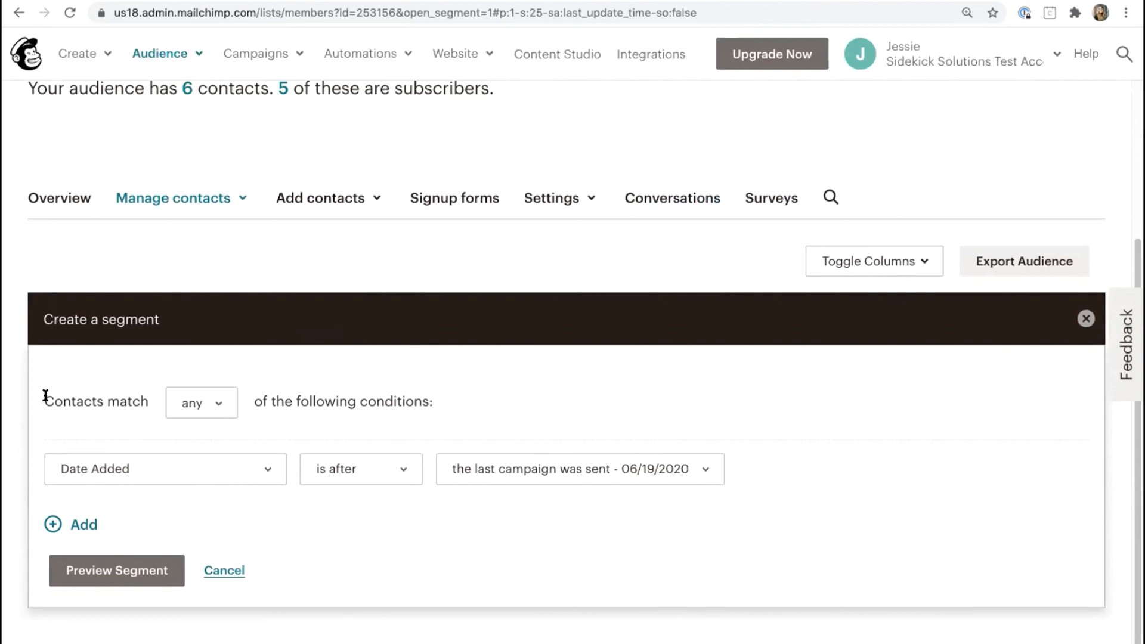
Keep the segment matching any condition and set its first condition to contacts tagged Annual Celebration Breakfast.
left_click(196, 403)
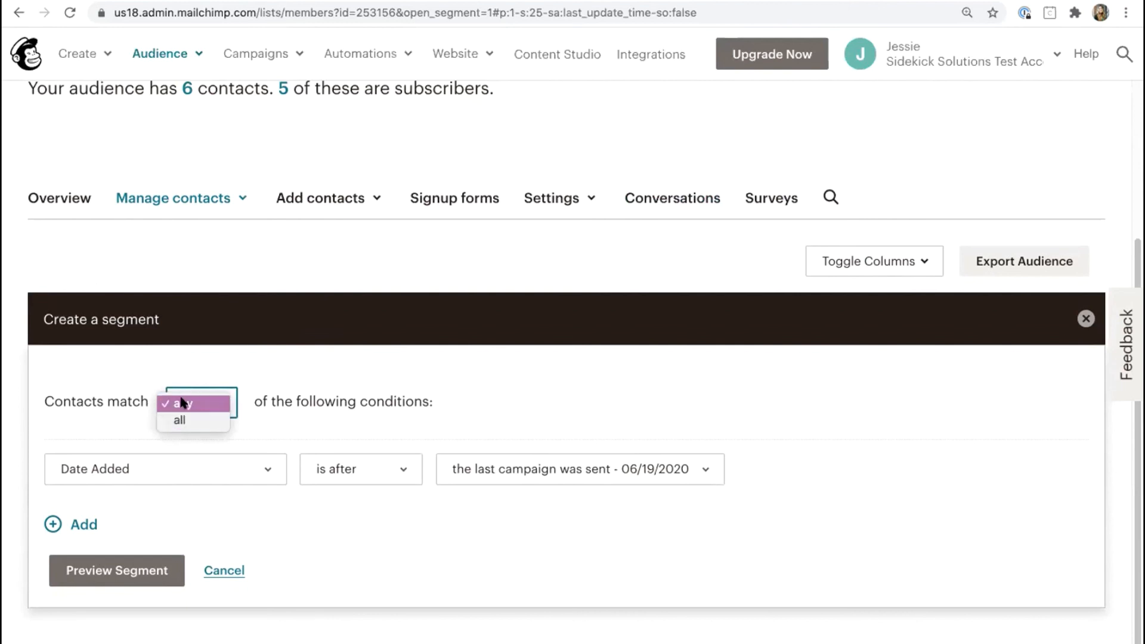
left_click(197, 405)
left_click(195, 469)
scroll(195, 472, "down", 5)
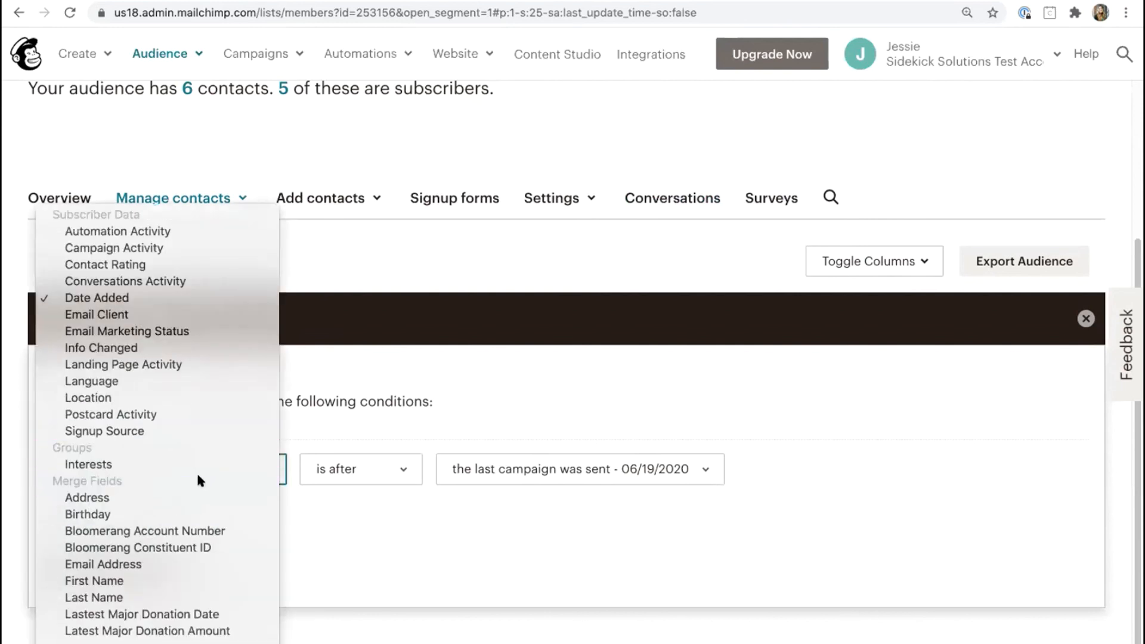
left_click(143, 581)
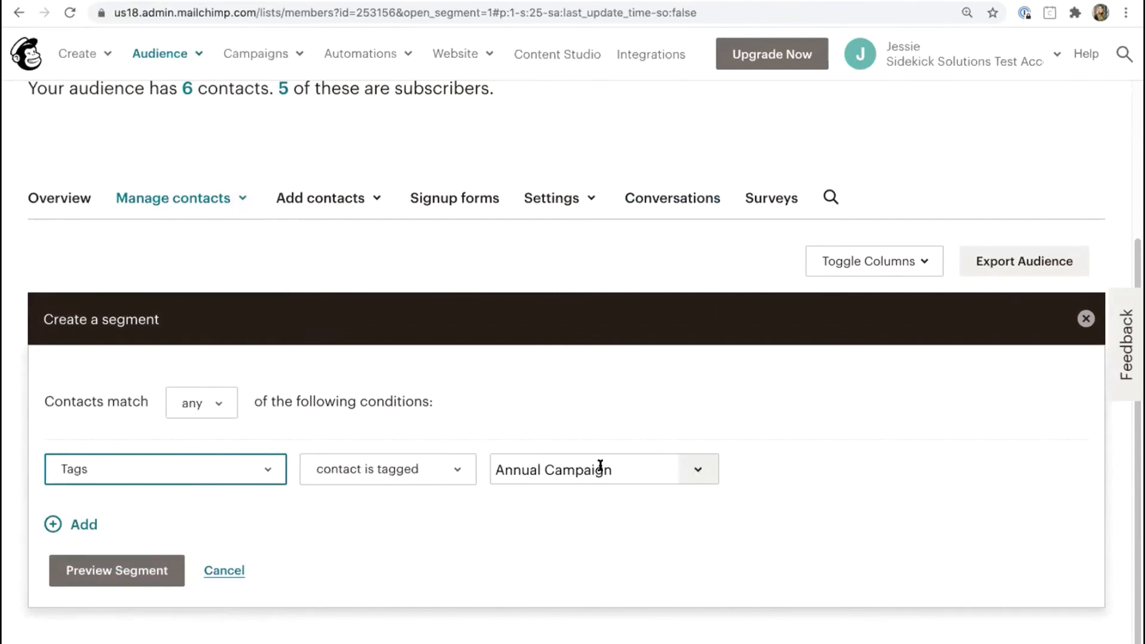
left_click(703, 469)
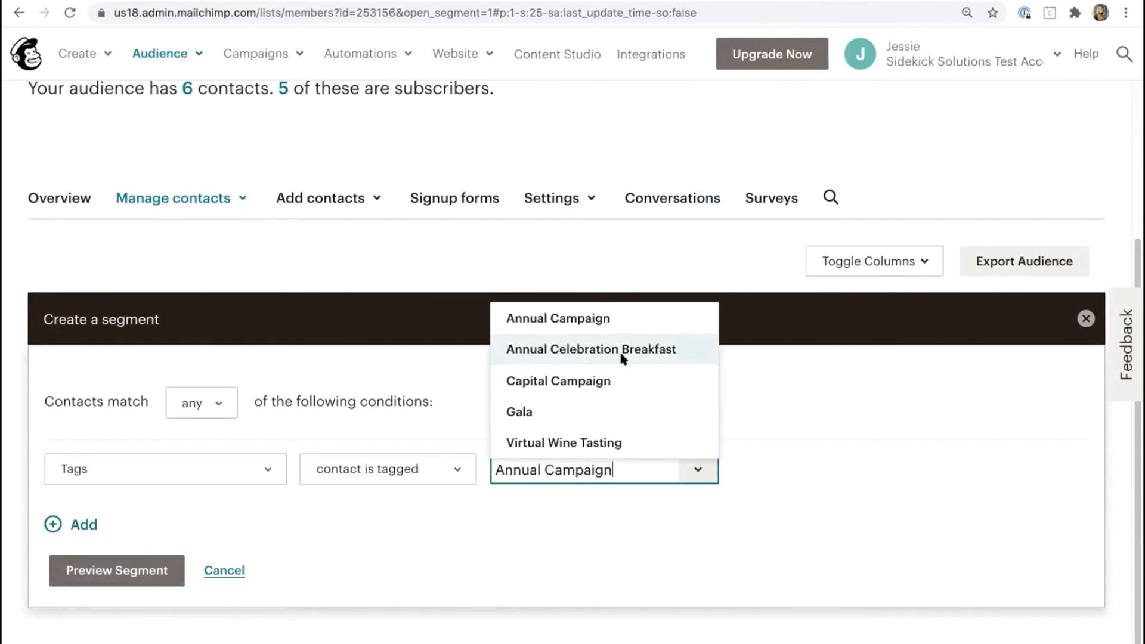
left_click(620, 352)
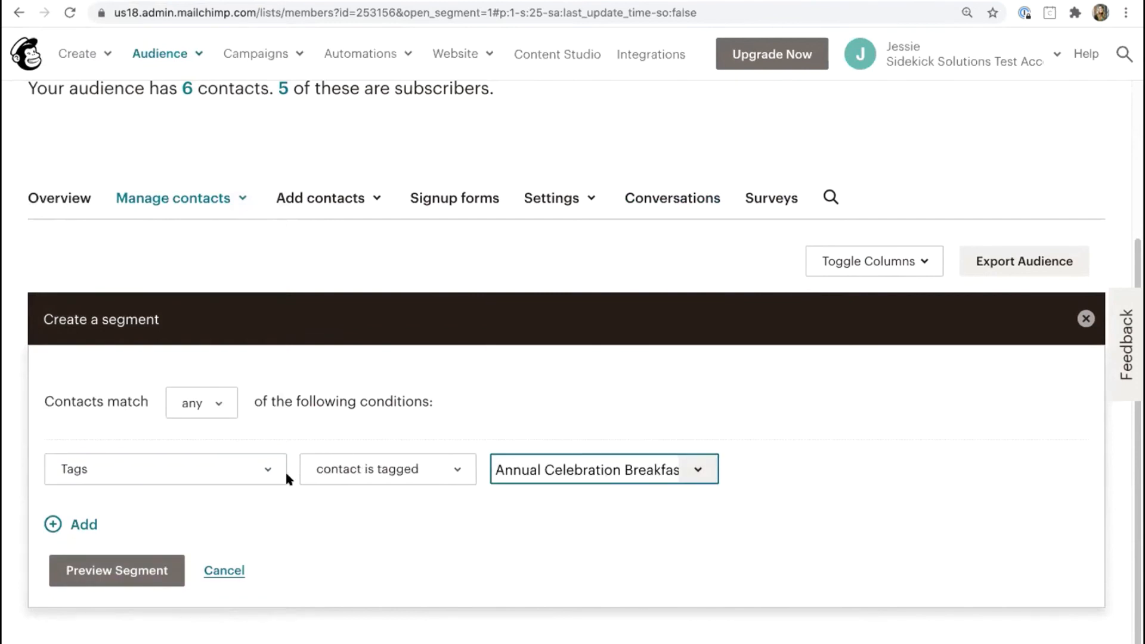
Add a second segment condition for contacts tagged Gala.
left_click(87, 525)
left_click(131, 468)
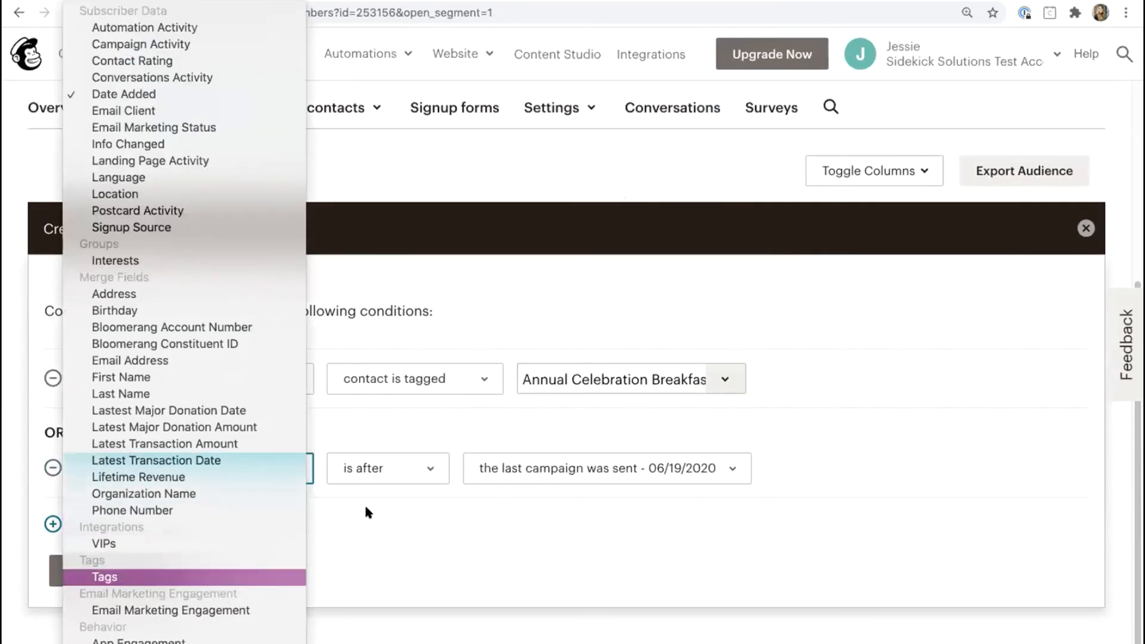
left_click(122, 576)
left_click(725, 468)
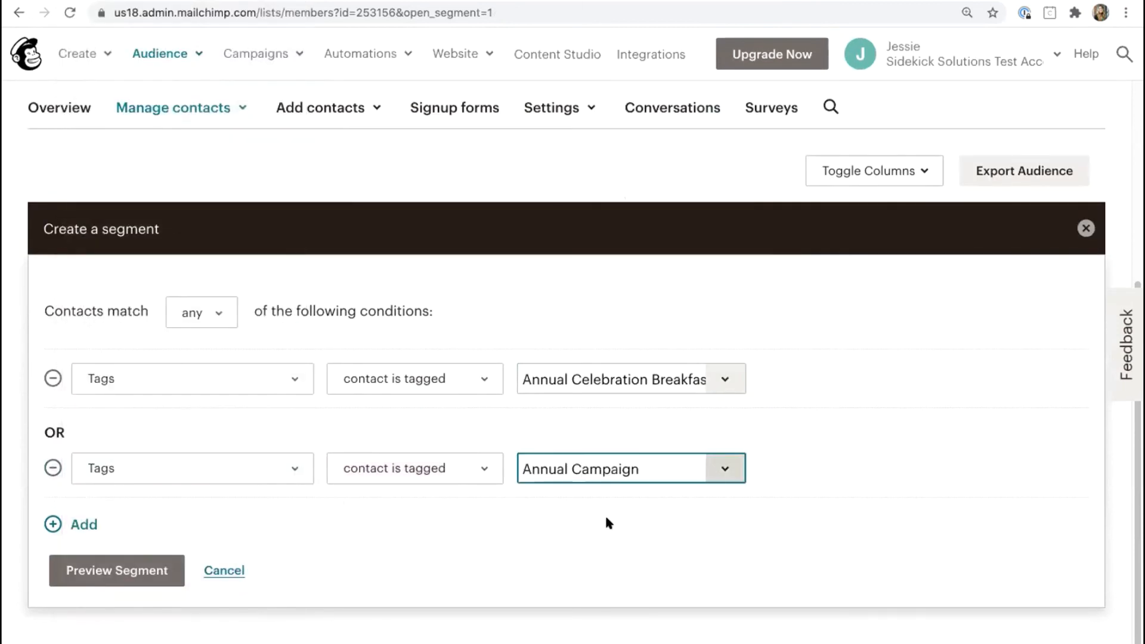
left_click(565, 417)
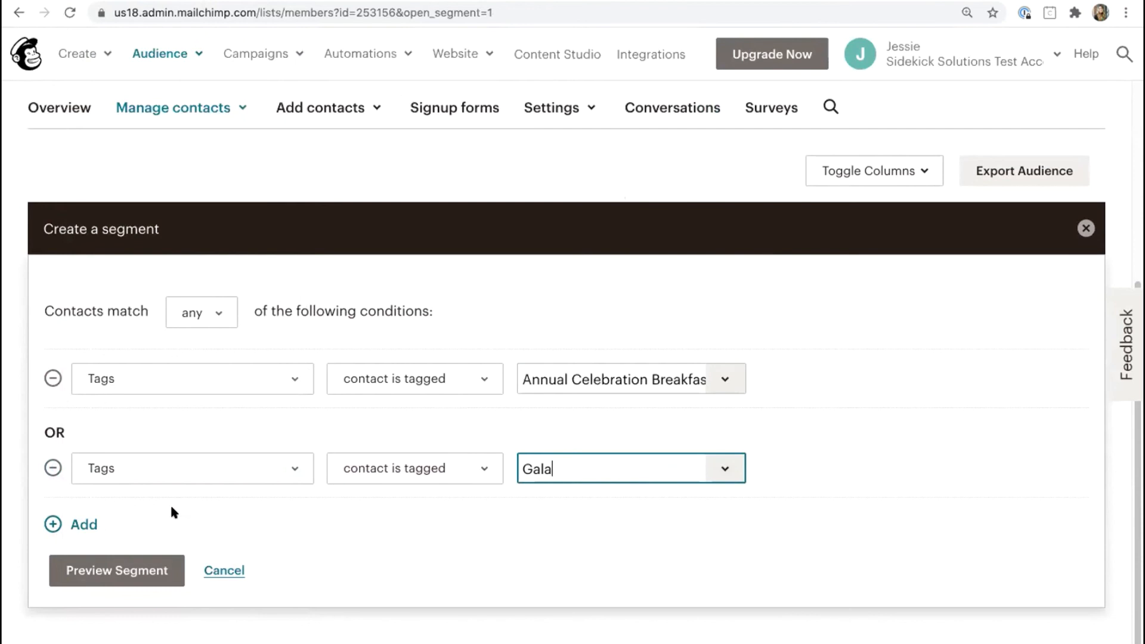
Add a third segment condition for contacts tagged Virtual Wine Tasting and preview the segment.
left_click(89, 524)
left_click(298, 456)
scroll(271, 502, "down", 5)
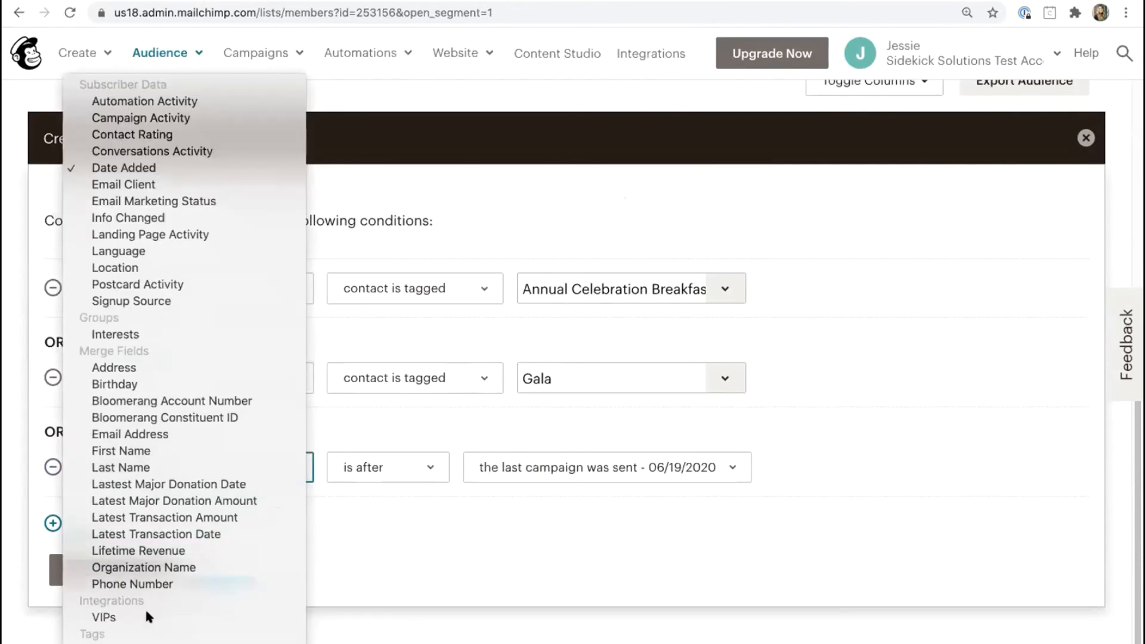
scroll(196, 553, "down", 1)
left_click(161, 620)
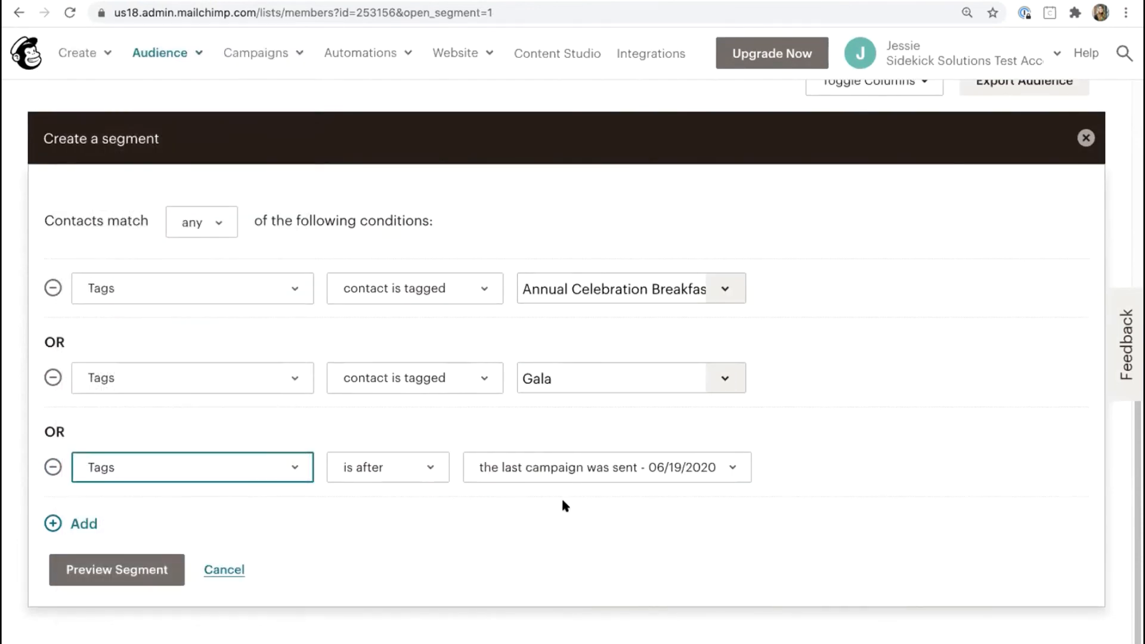
left_click(603, 468)
left_click(623, 468)
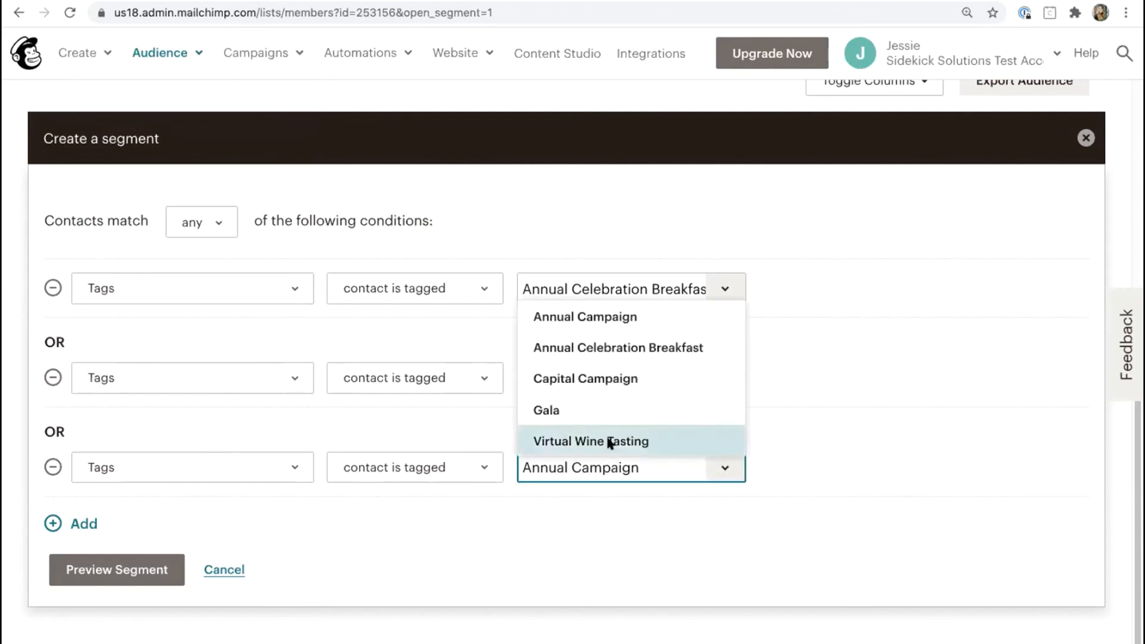
left_click(608, 440)
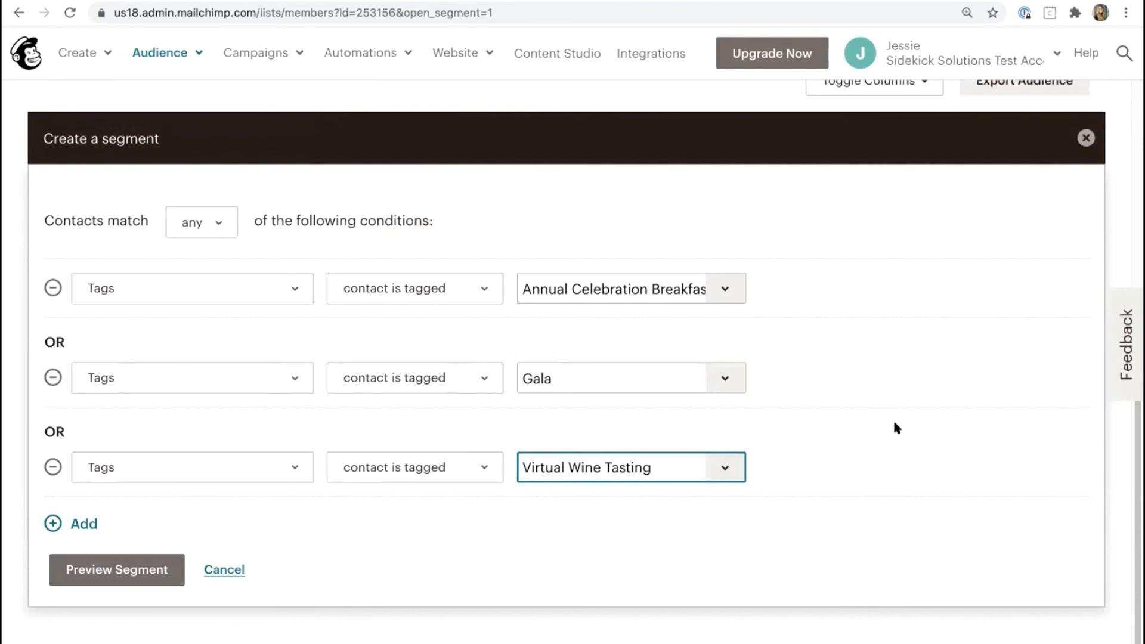
left_click(113, 570)
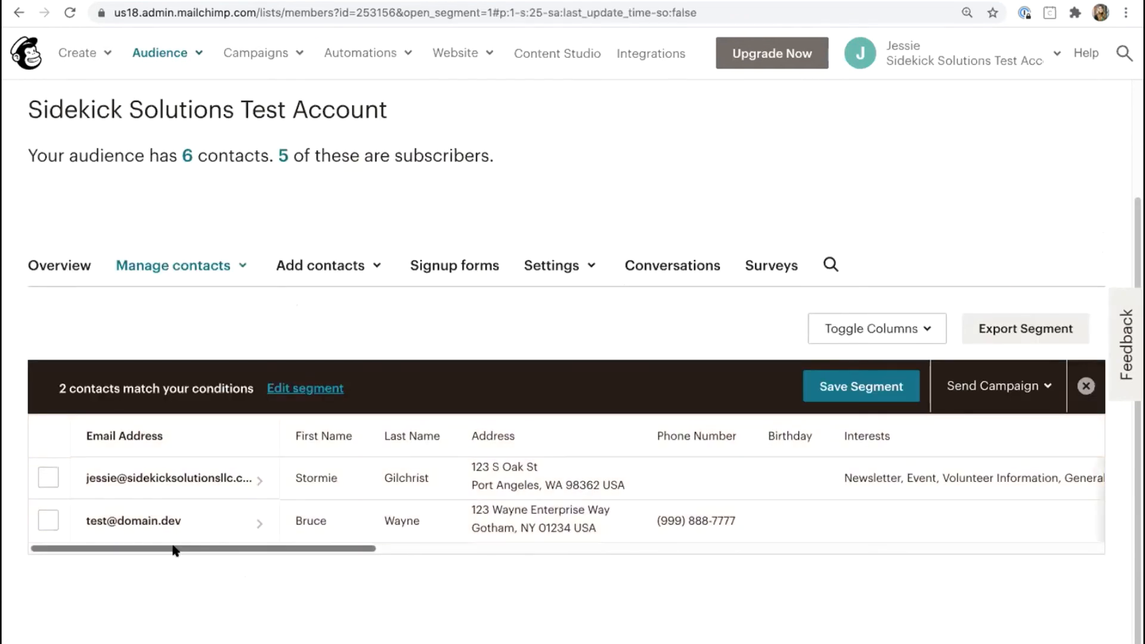
Examine the tags and transaction columns of the contacts matching the segment conditions.
left_click_drag(175, 549, 843, 557)
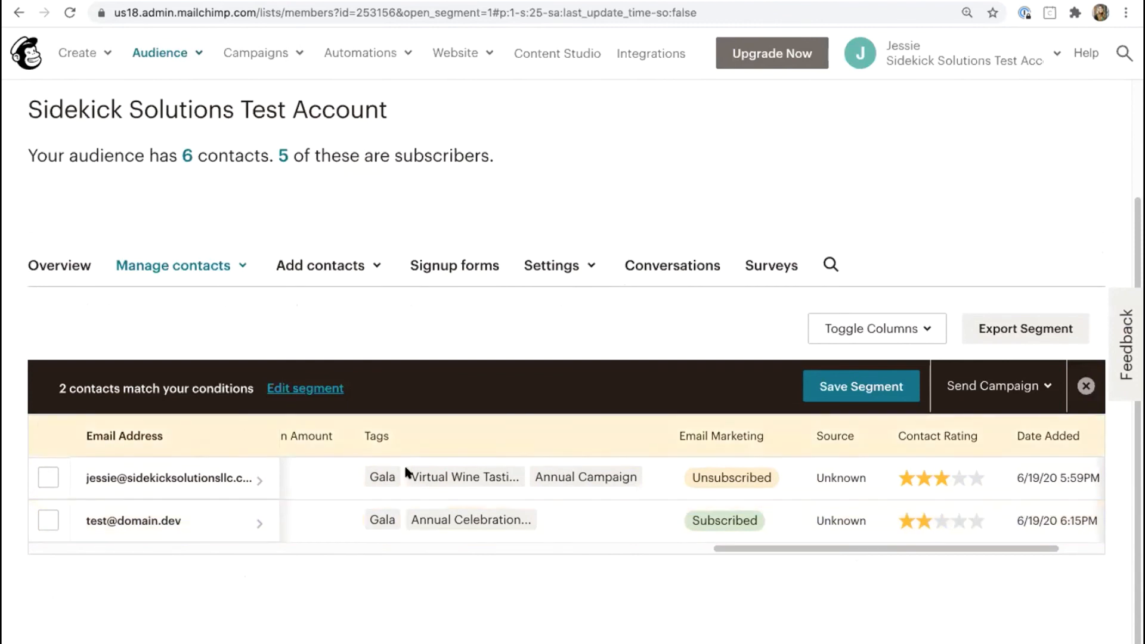
scroll(449, 489, "left", 8)
scroll(452, 492, "left", 3)
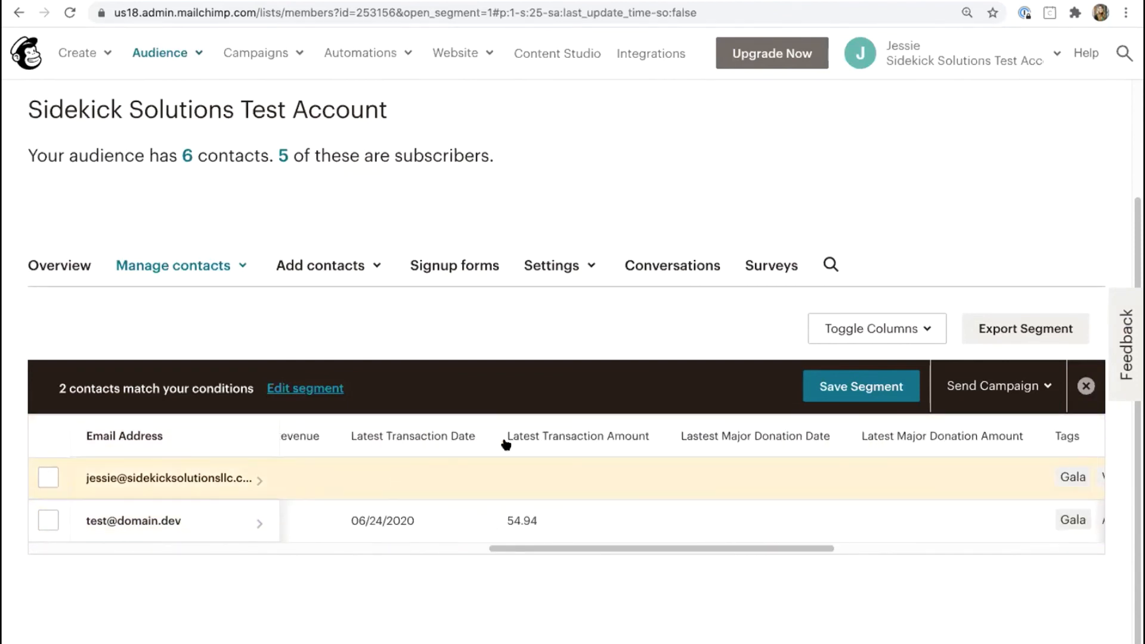
left_click_drag(553, 548, 735, 548)
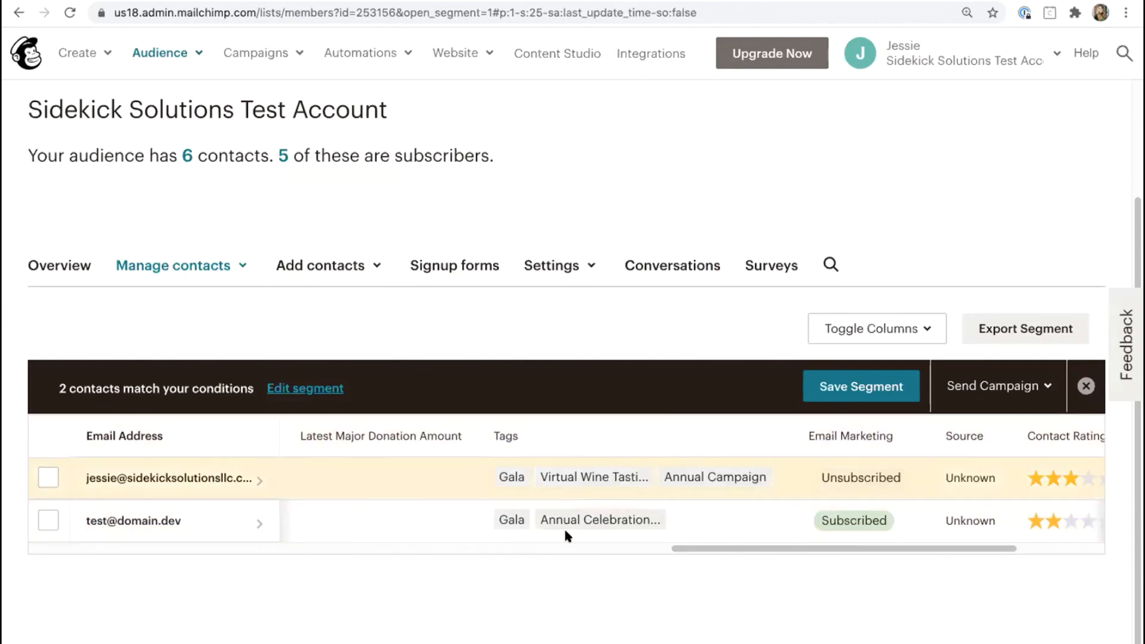
Save the segment as Event Donors and check it in the list of saved segments.
left_click(873, 385)
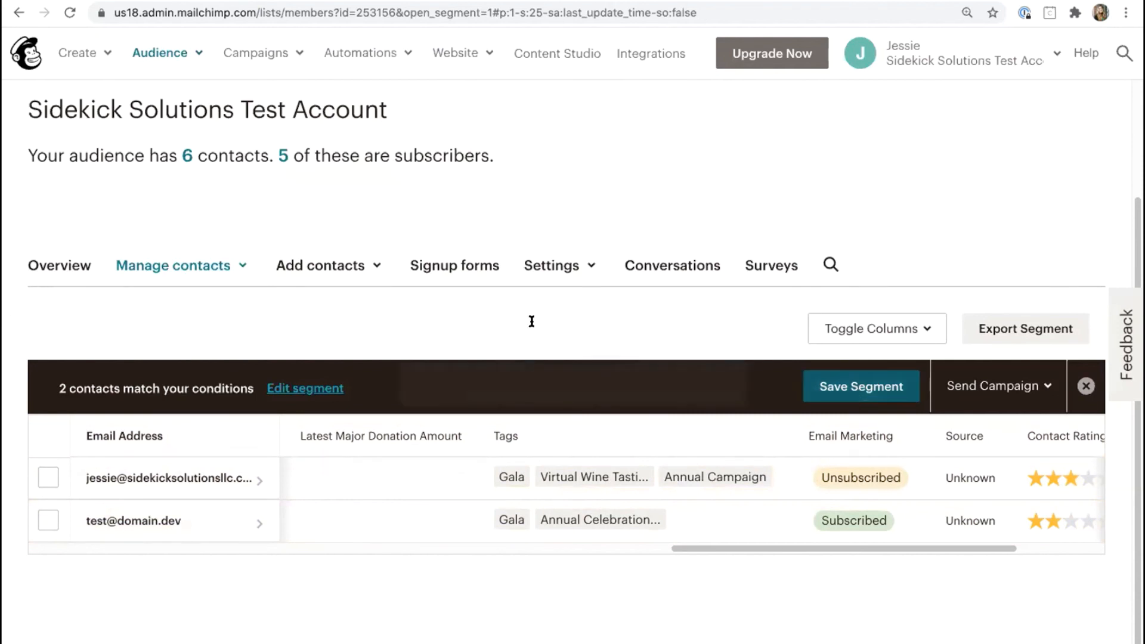
type("Event")
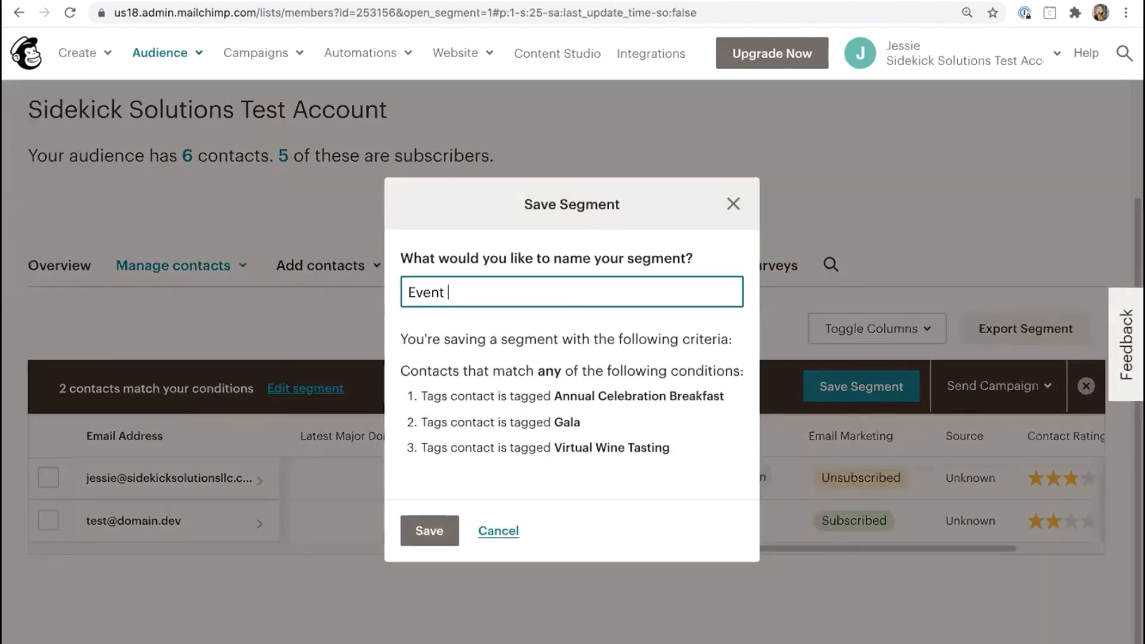
type(" List")
key("BackSpace")
key("BackSpace")
key("BackSpace")
key("BackSpace")
type("Donors")
left_click(432, 524)
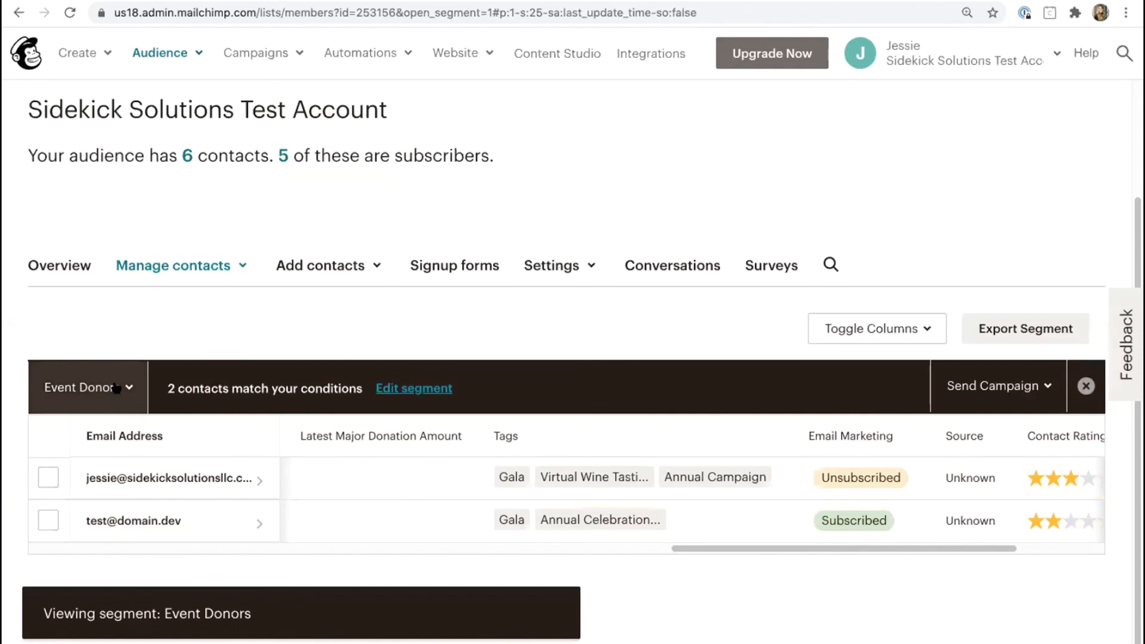
left_click(116, 388)
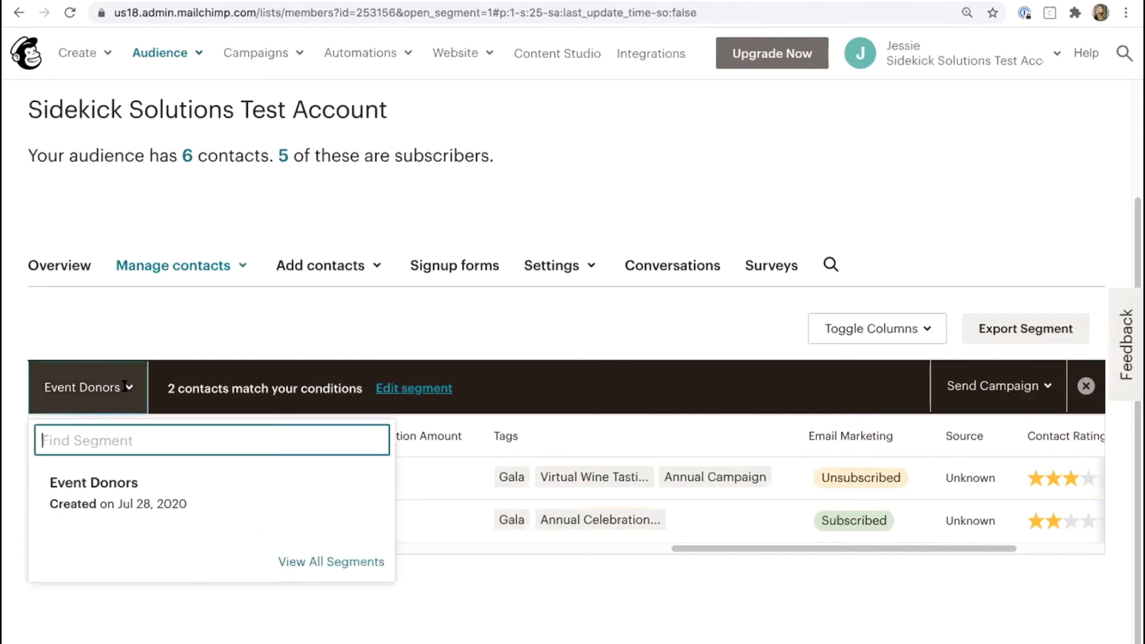
left_click(516, 590)
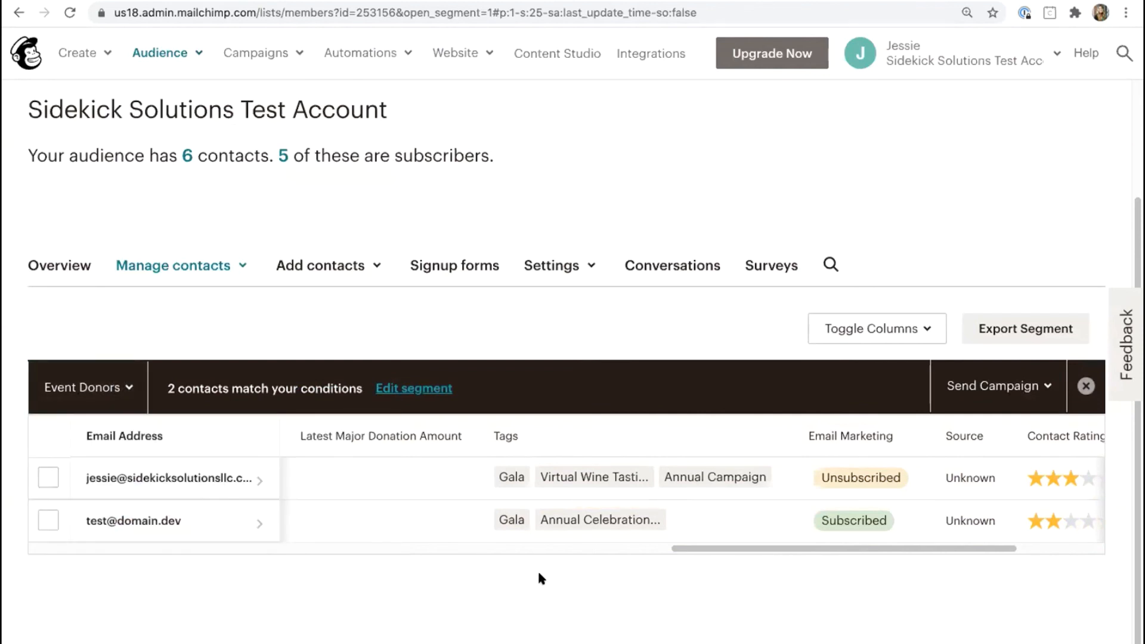
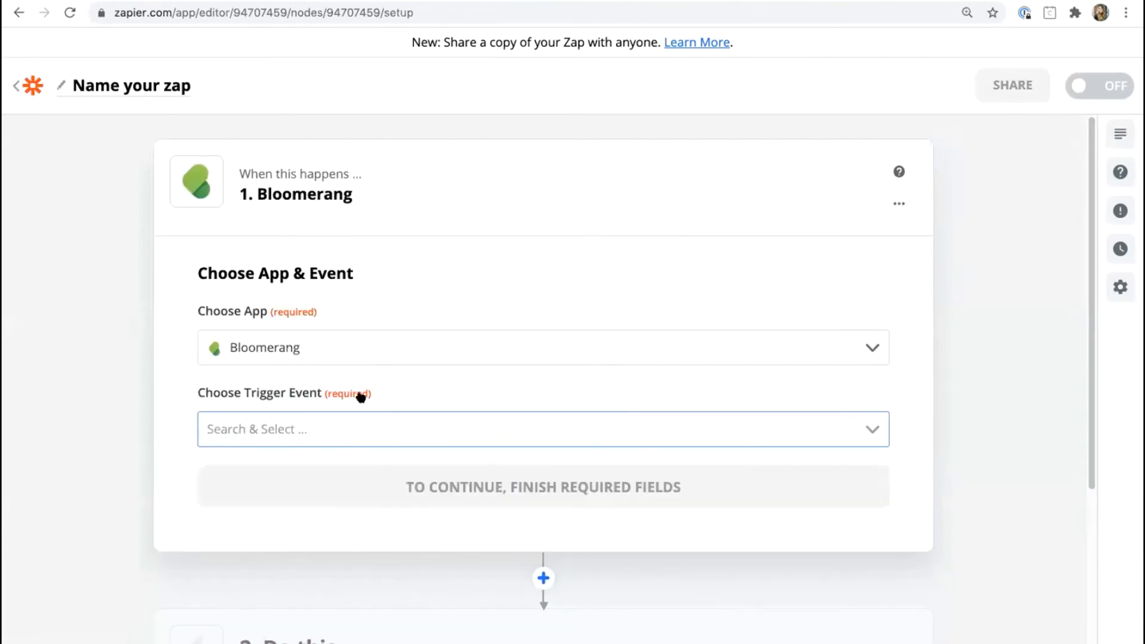
In the Zapier editor, set the Bloomerang trigger event to New Transaction and use the Sidekick Solutions Sandbox account.
left_click(362, 429)
left_click(336, 479)
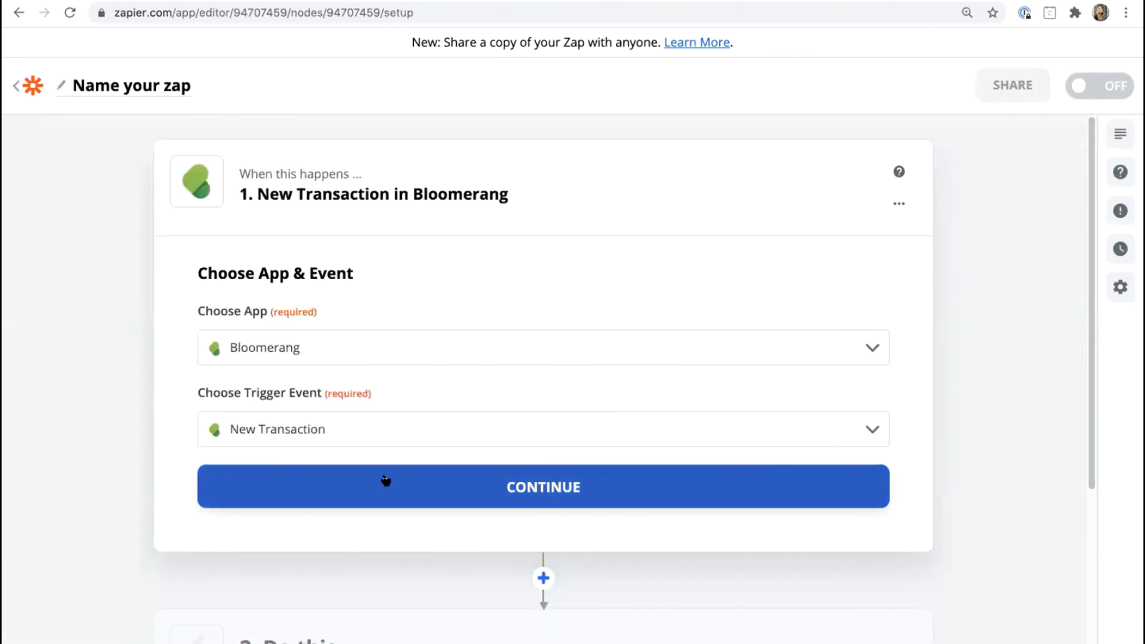
left_click(386, 479)
left_click(386, 388)
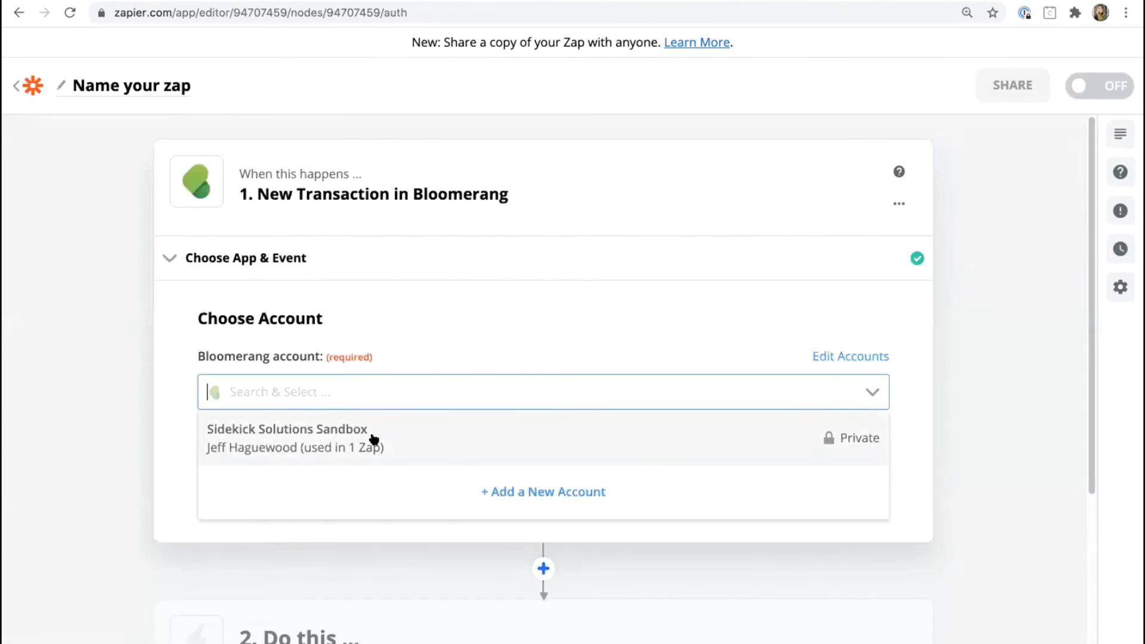
left_click(396, 458)
left_click(420, 481)
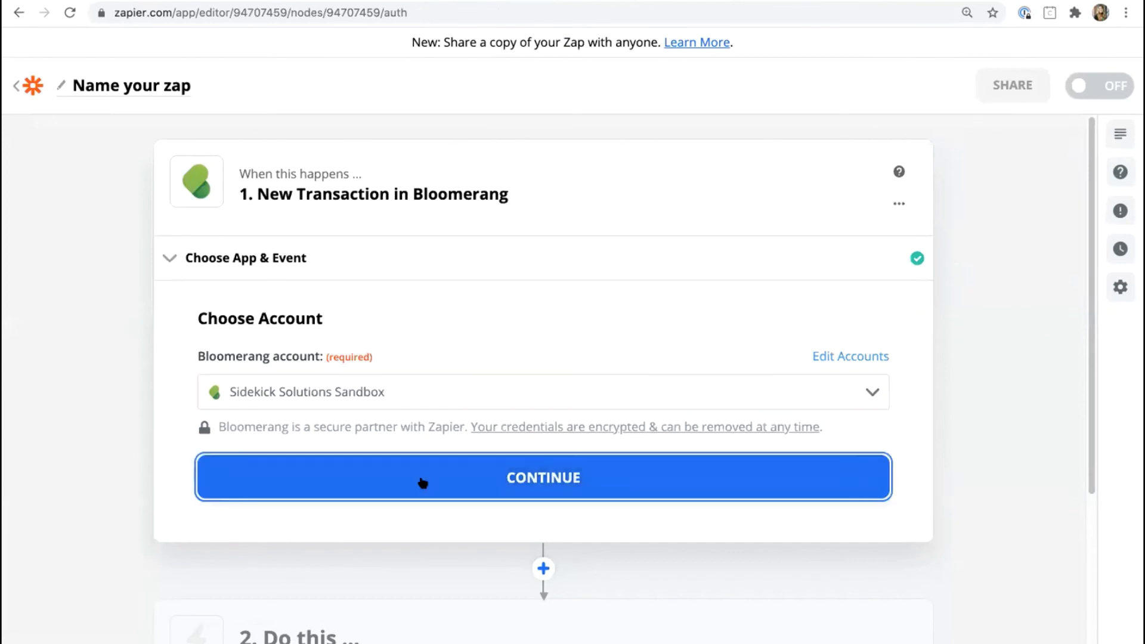
Limit the trigger's transaction types to Donation, Recurring Donation Payment and Pledge Payment.
left_click(299, 427)
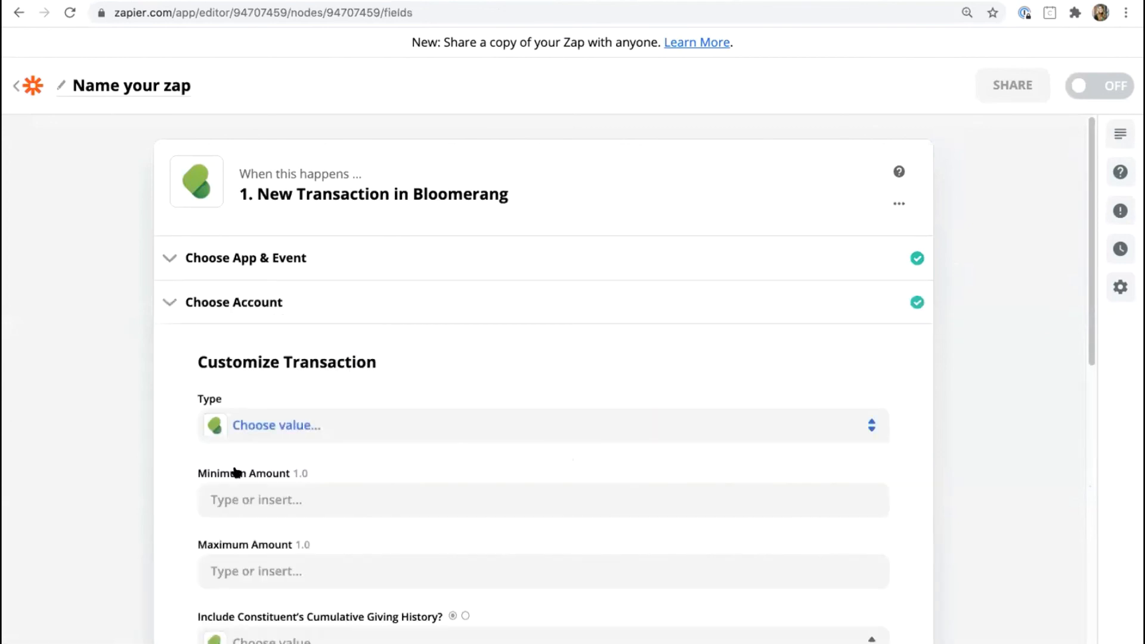
left_click(285, 573)
left_click(294, 464)
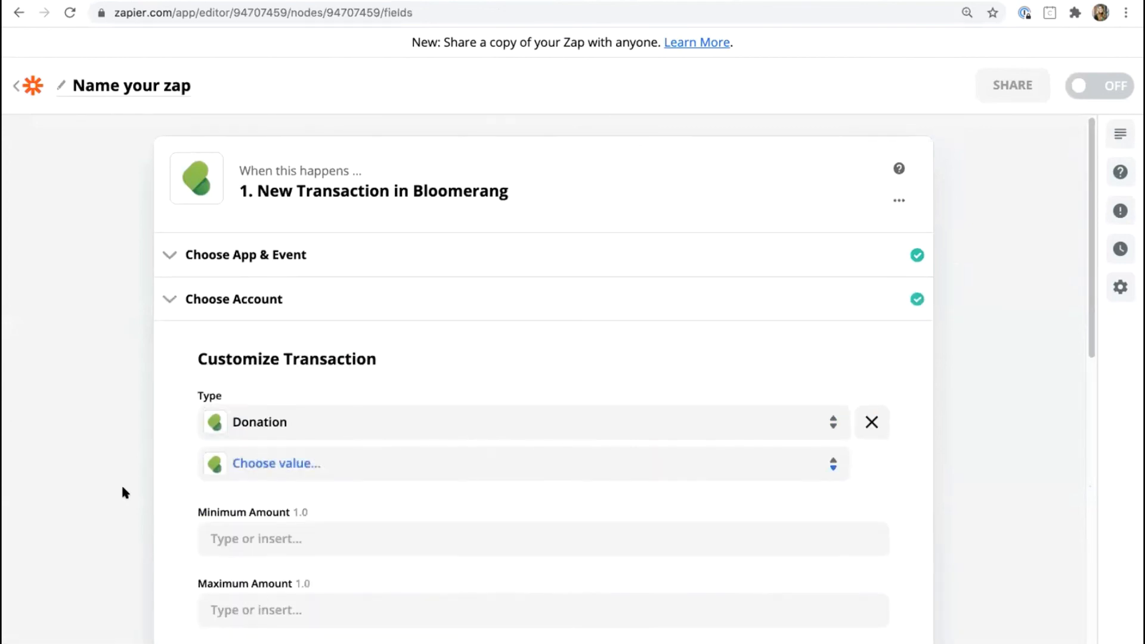
scroll(295, 522, "down", 3)
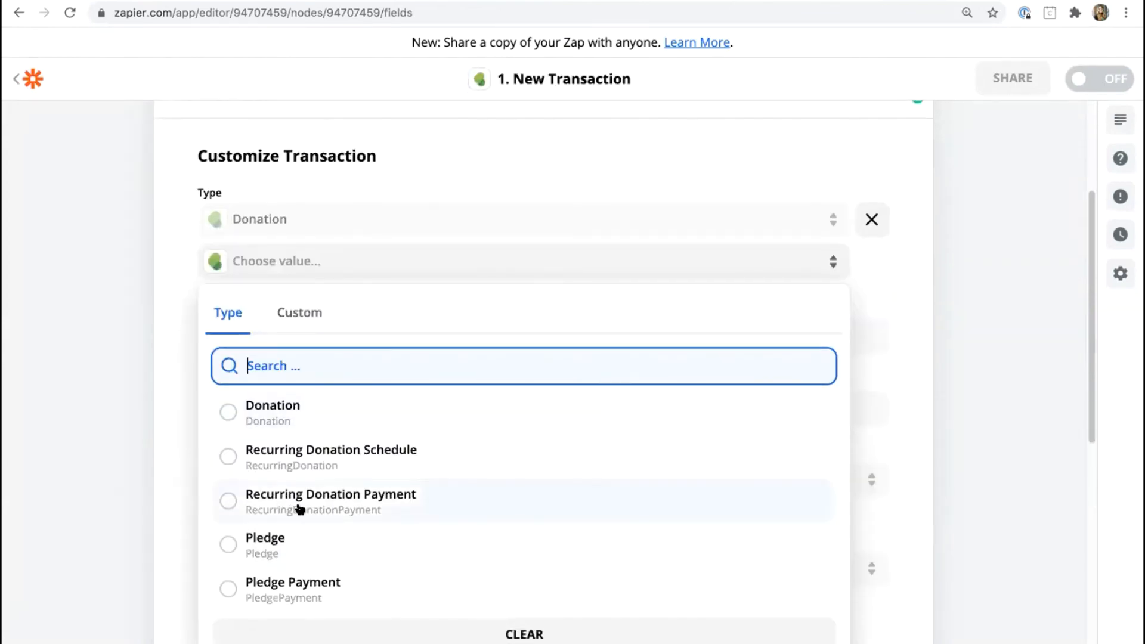
left_click(299, 507)
left_click(337, 303)
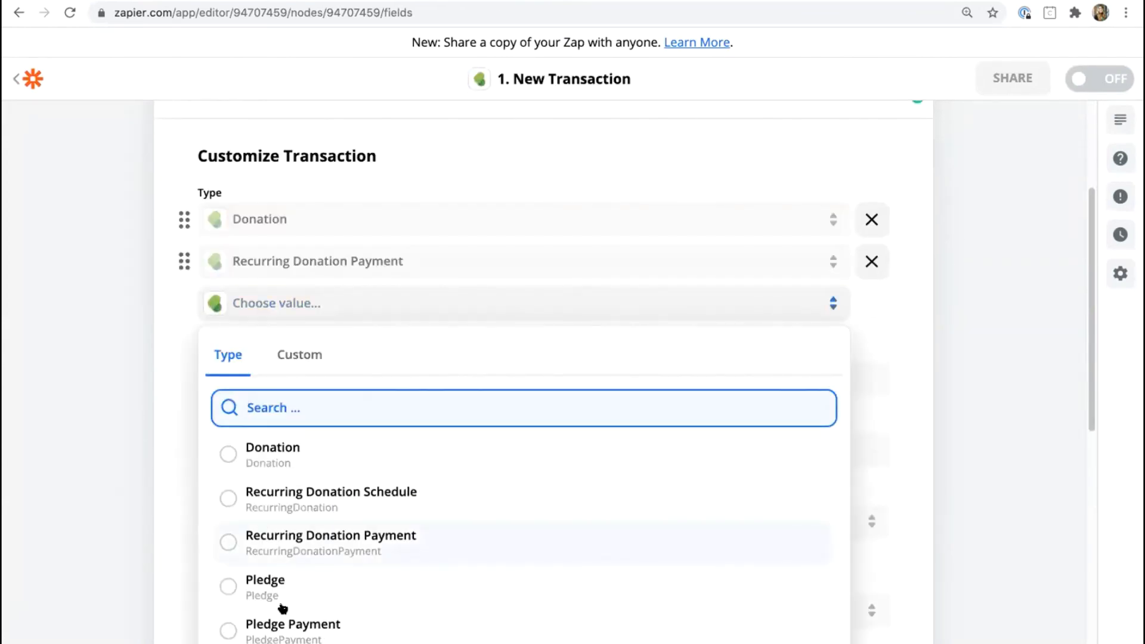
scroll(183, 519, "down", 1)
left_click(284, 605)
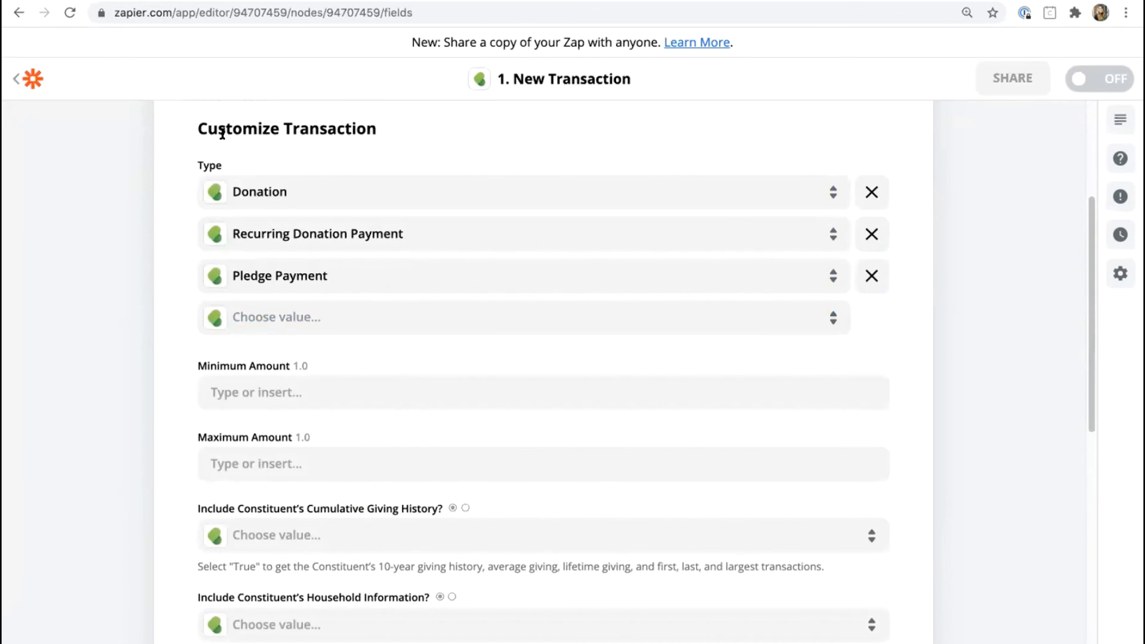
Set the trigger's minimum transaction amount to 5000.00.
left_click(231, 392)
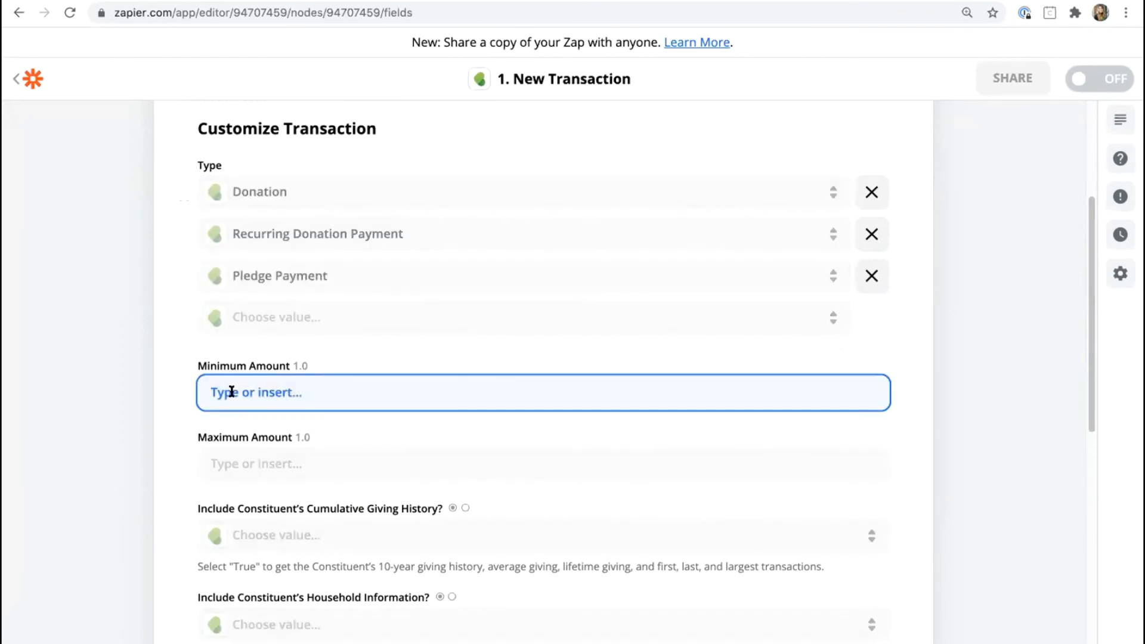
type("5000")
left_click(899, 382)
left_click(404, 391)
type(".00")
left_click(892, 346)
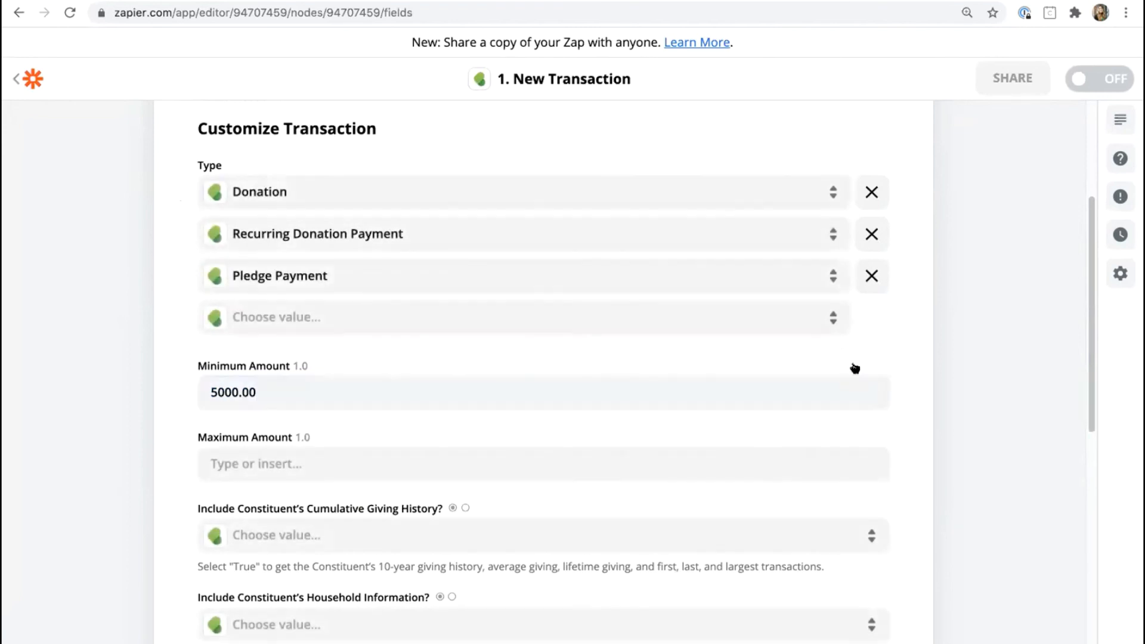
scroll(904, 391, "up", 1)
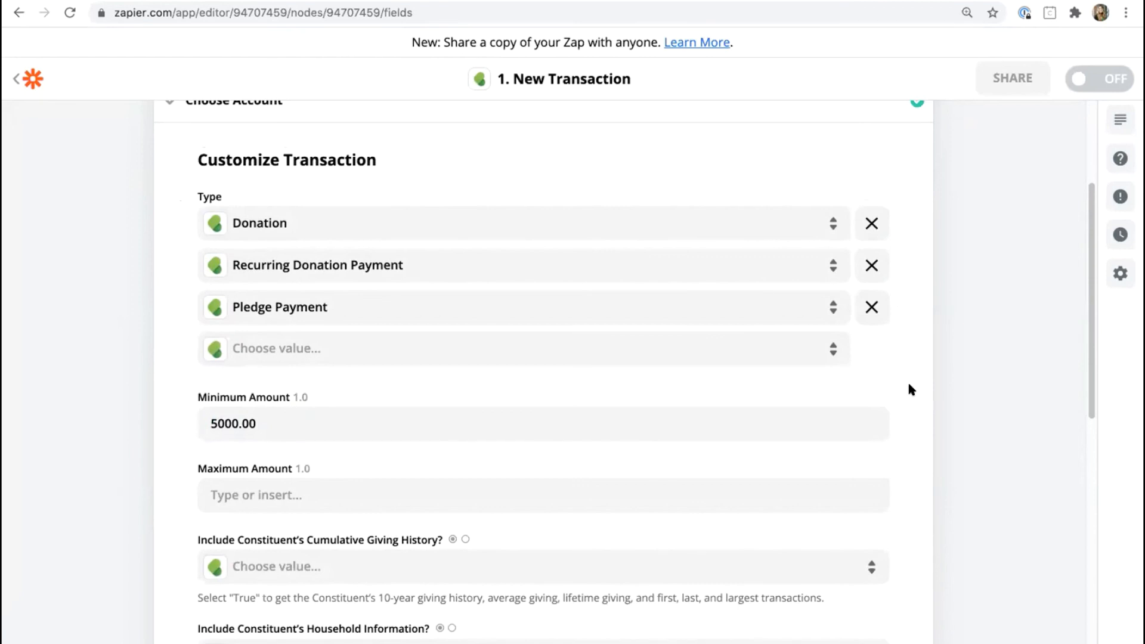
left_click_drag(257, 421, 203, 422)
left_click(913, 426)
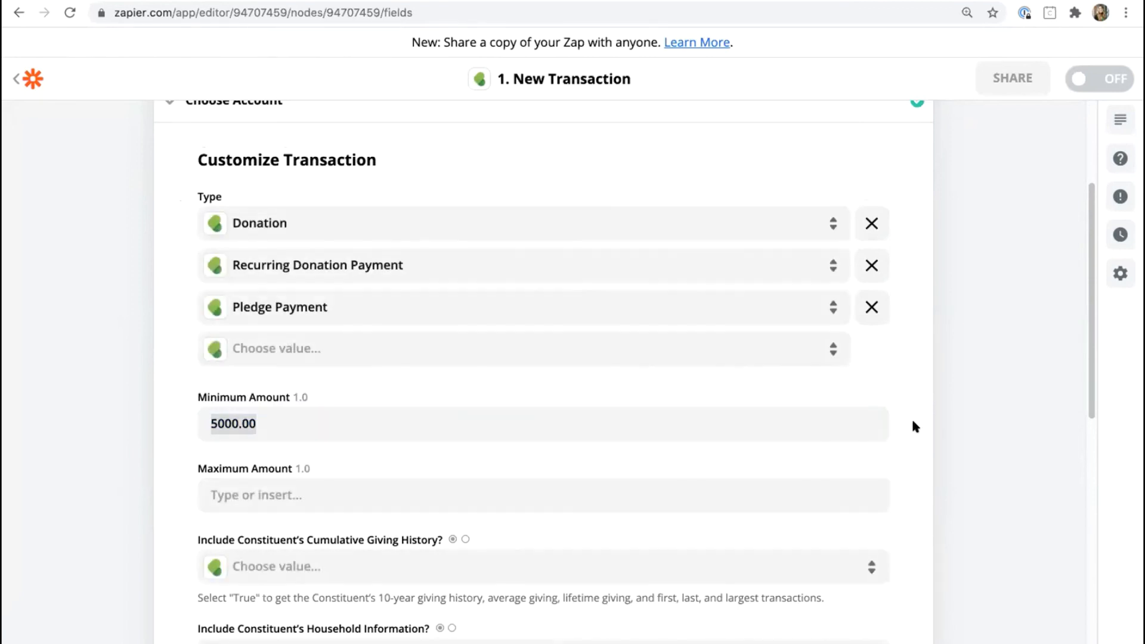
Set including the constituent's cumulative giving history to True and the household information to False.
scroll(916, 420, "down", 3)
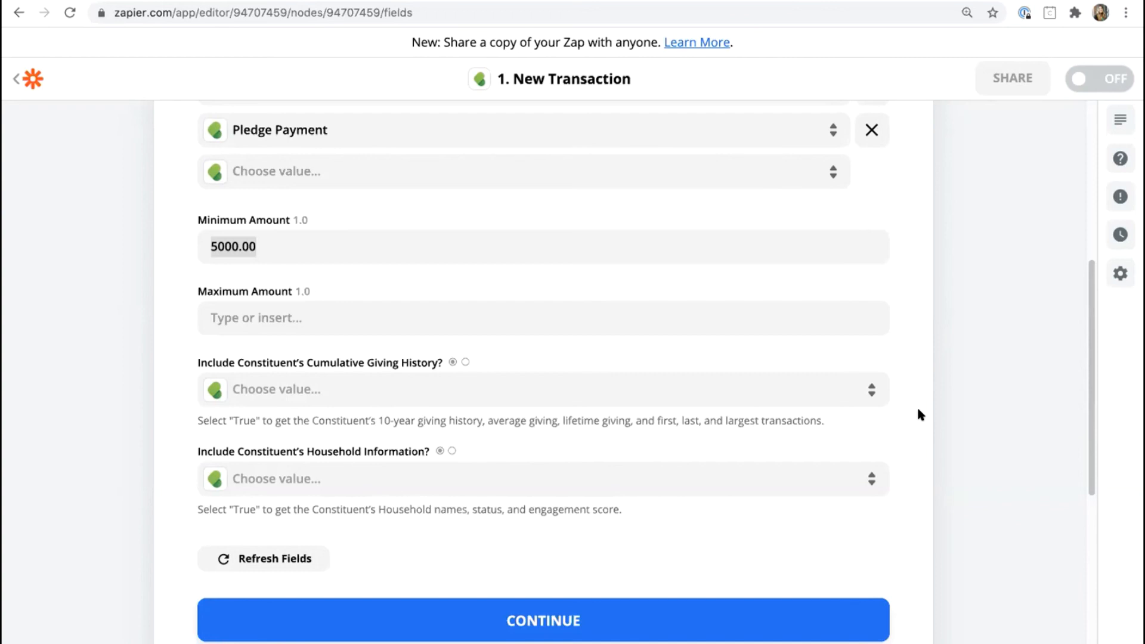
left_click(283, 385)
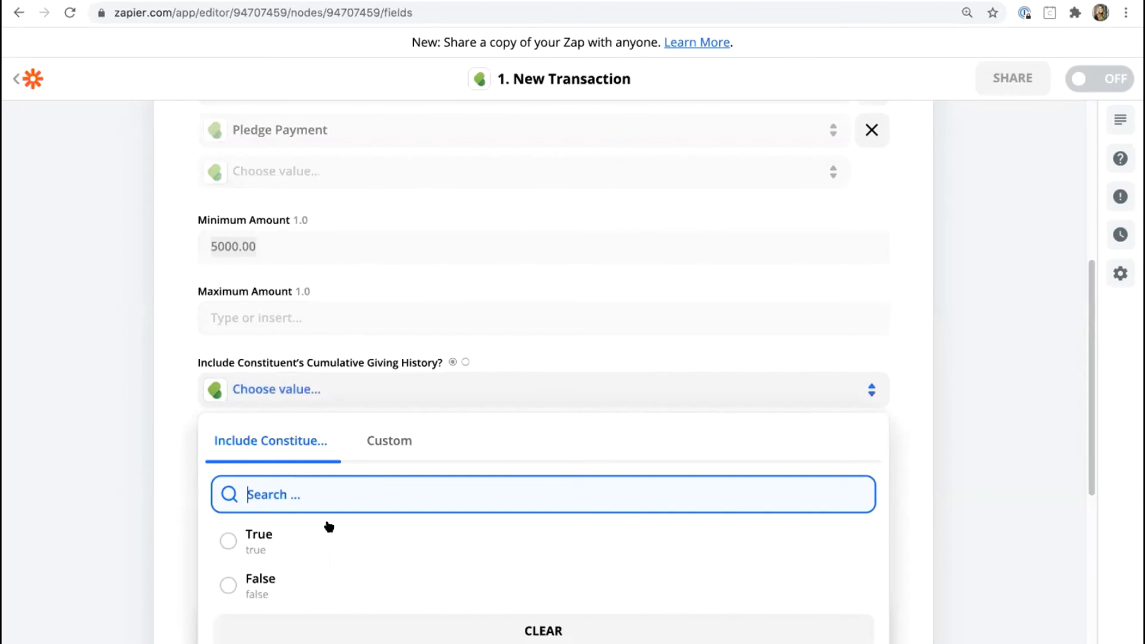
left_click(290, 538)
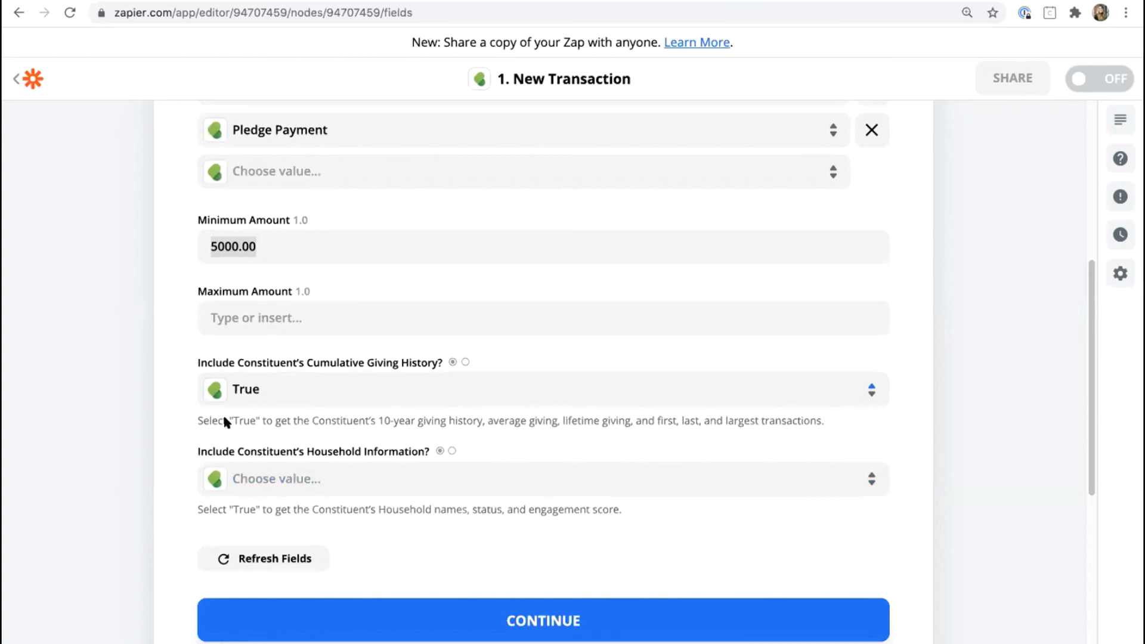
left_click(306, 478)
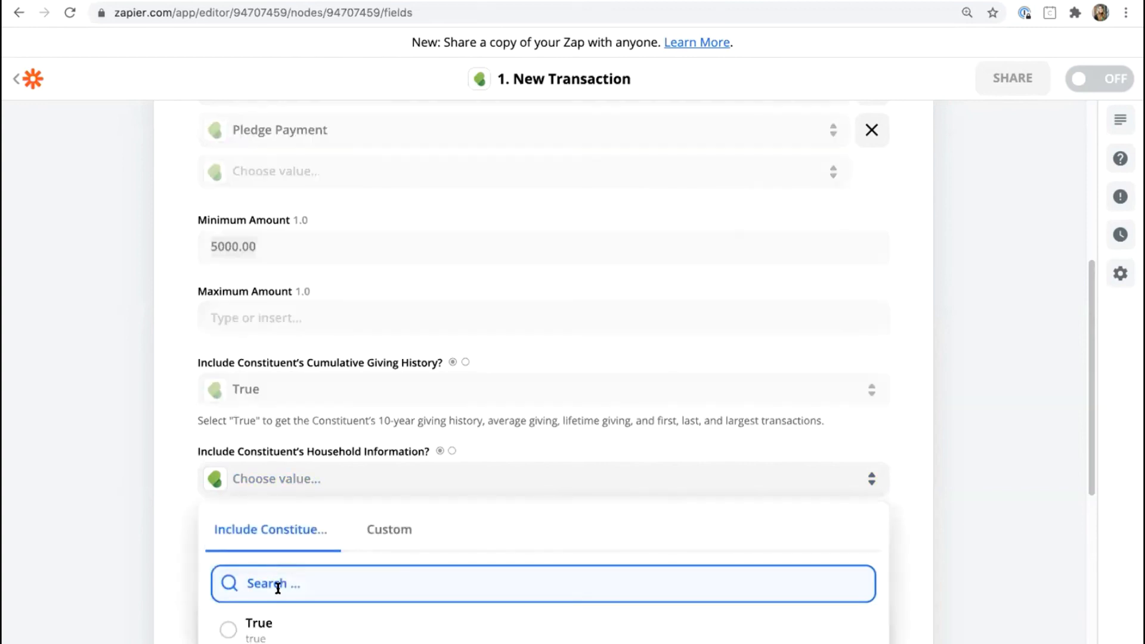
left_click(267, 638)
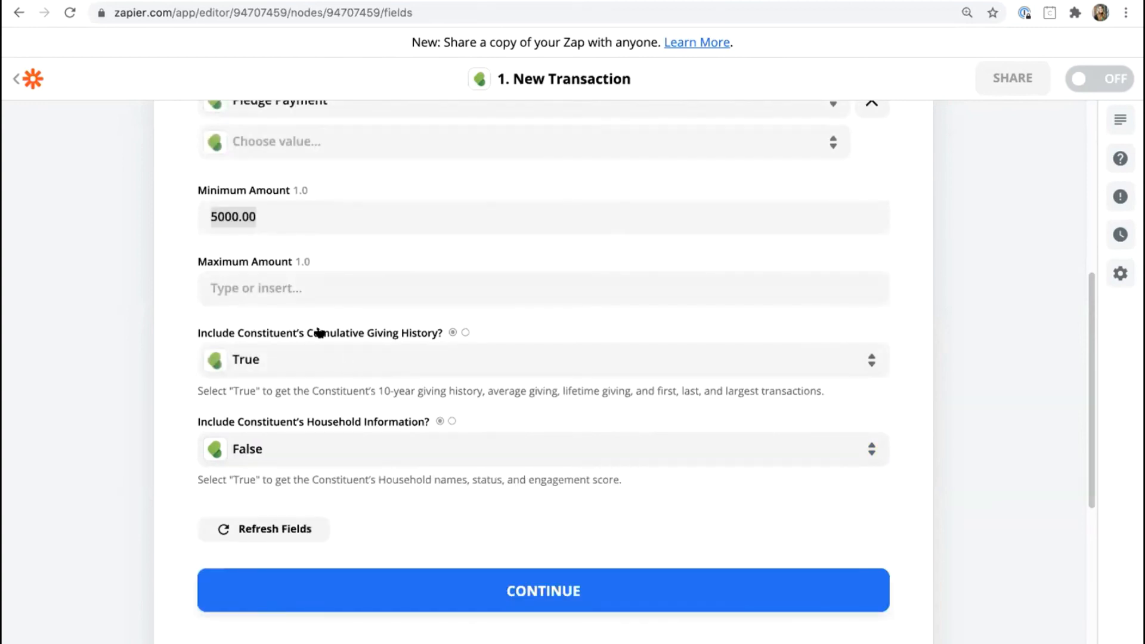
left_click_drag(315, 333, 424, 337)
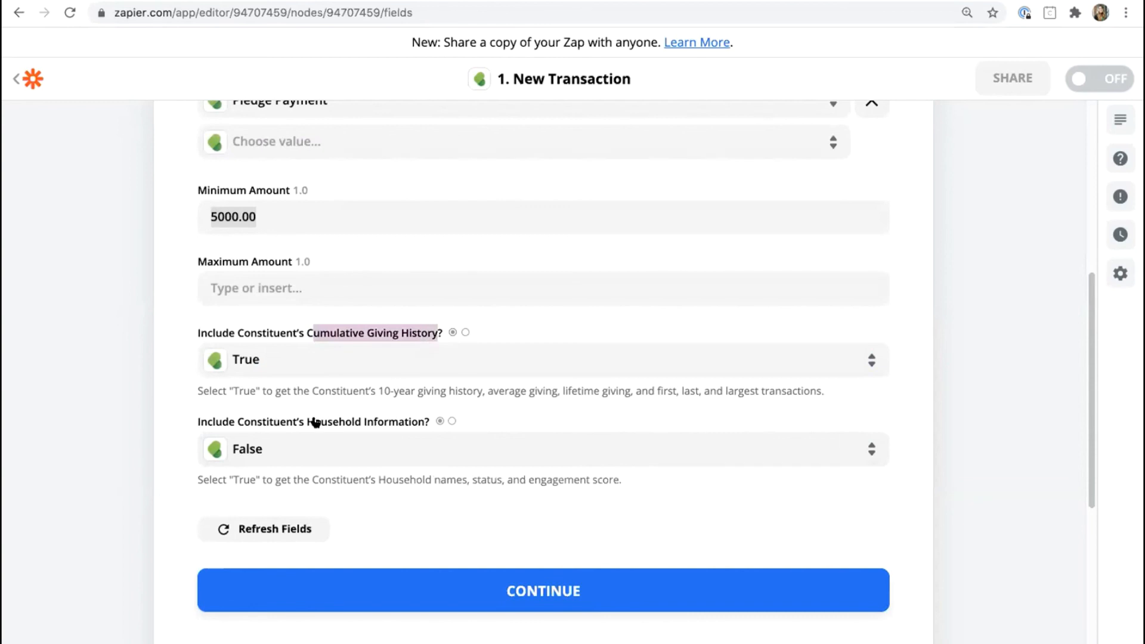
left_click(411, 420)
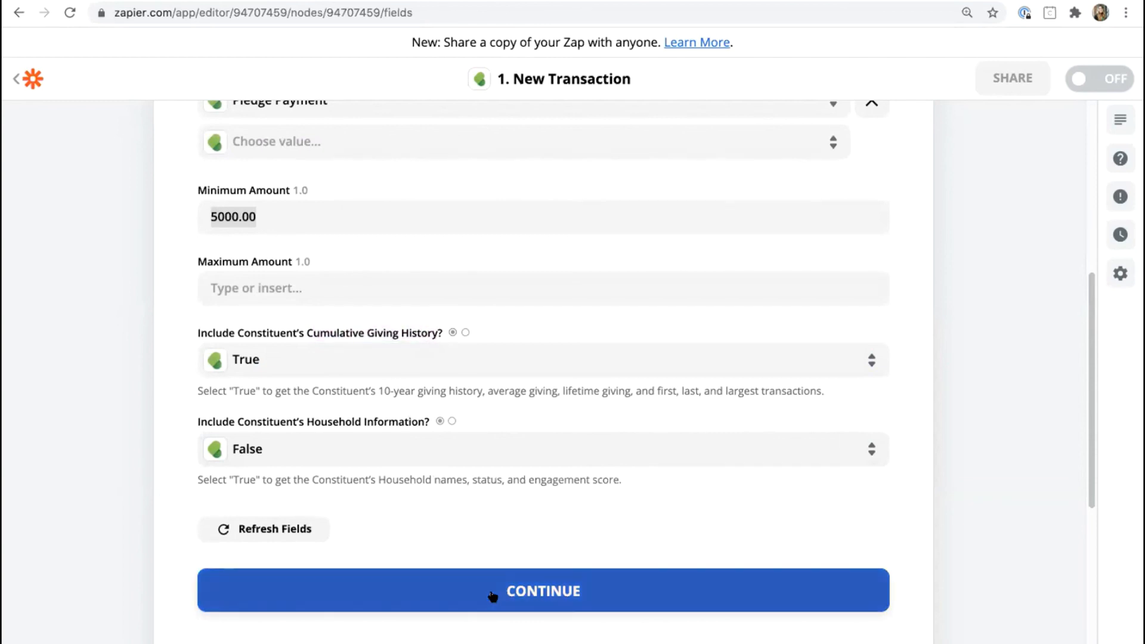
Accept the transaction settings and test the trigger against the Bloomerang account.
left_click(493, 597)
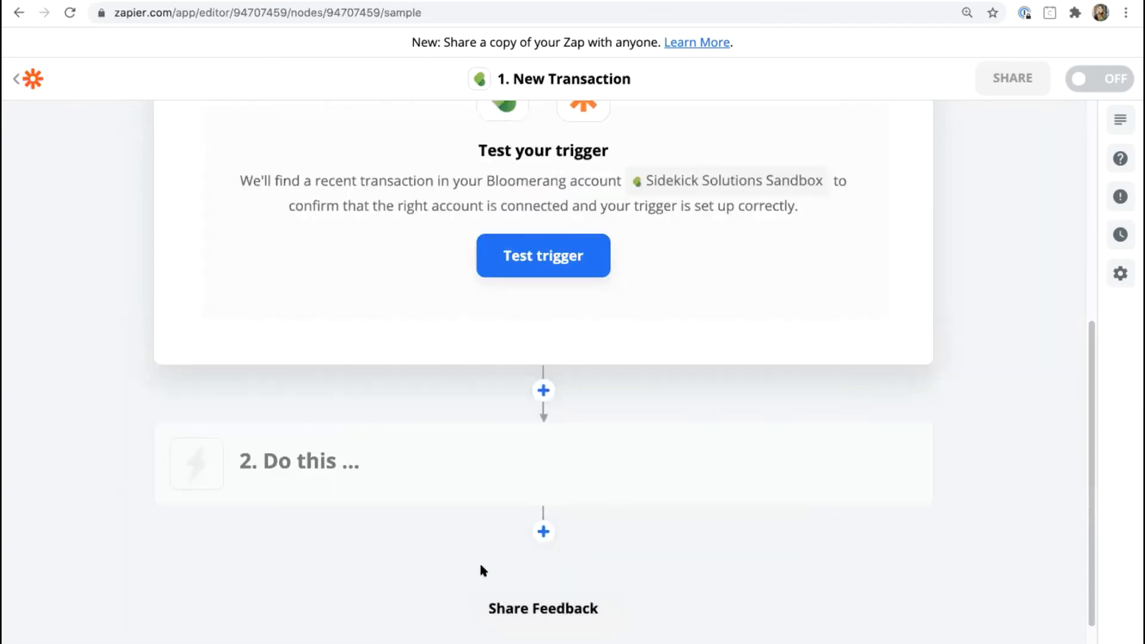
scroll(481, 568, "up", 6)
left_click(540, 590)
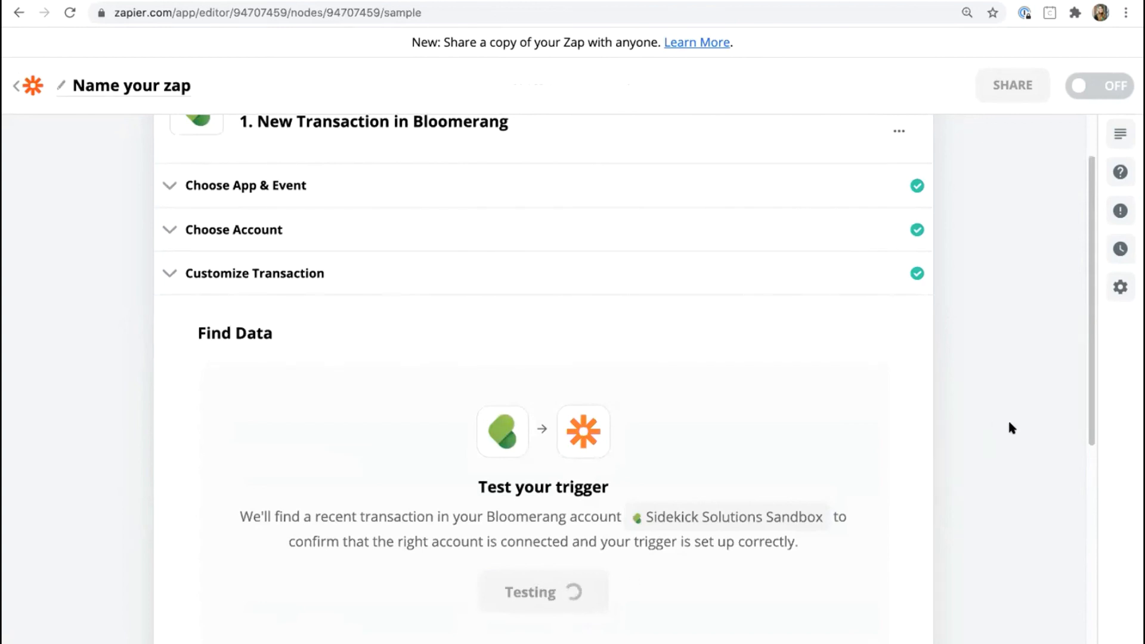
Review the sample transaction's fields and continue to the app selection for the zap's second step.
scroll(968, 417, "down", 3)
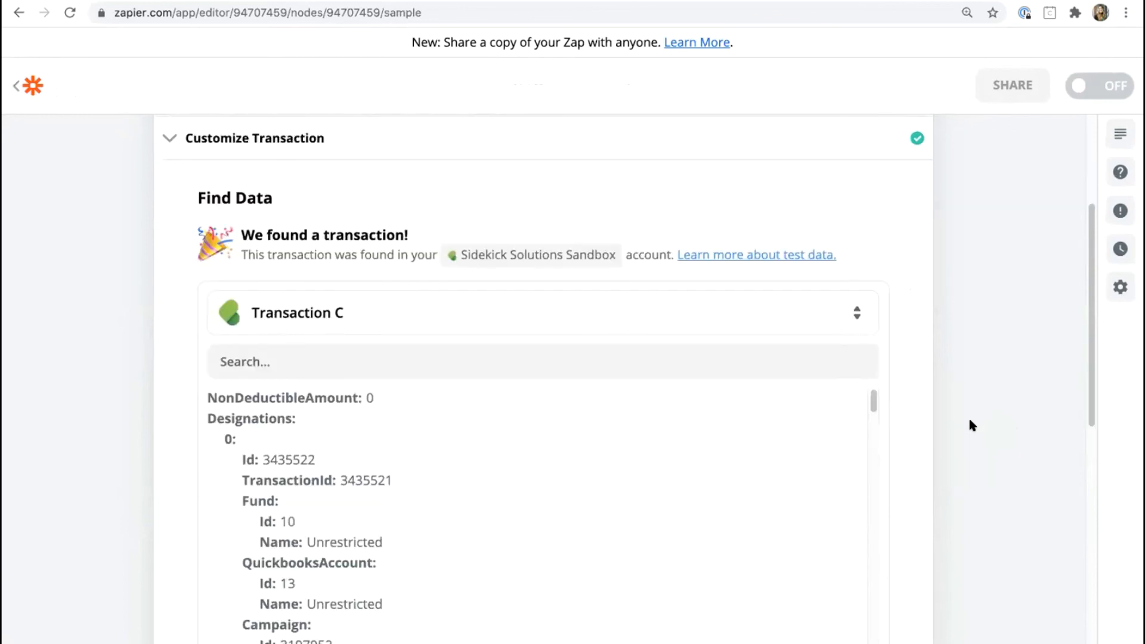
scroll(510, 423, "down", 3)
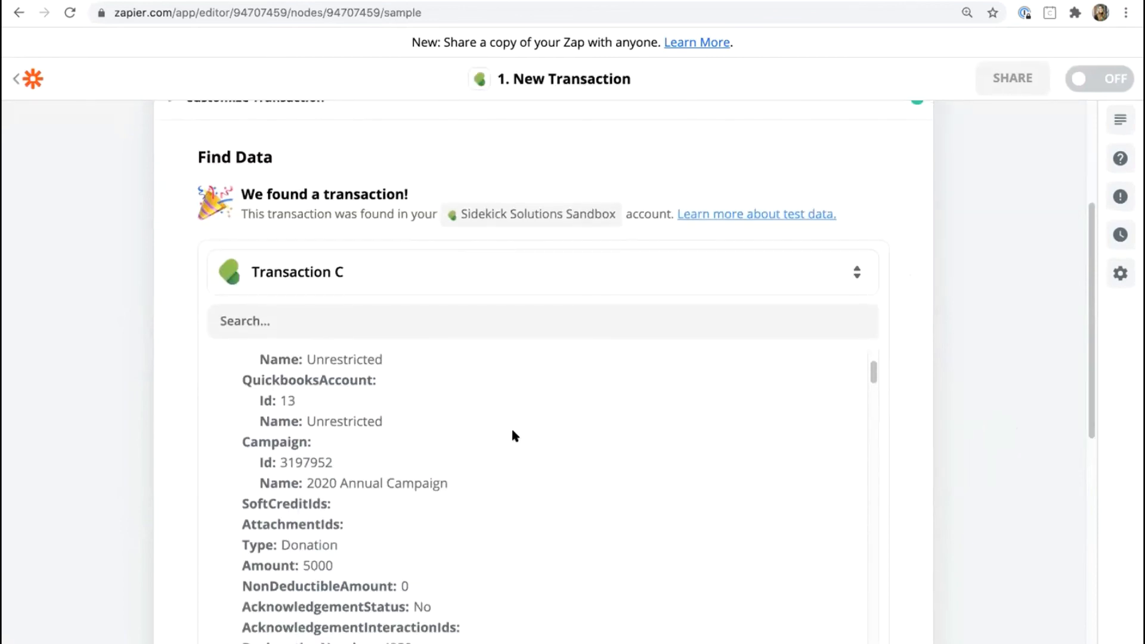
scroll(511, 426, "up", 3)
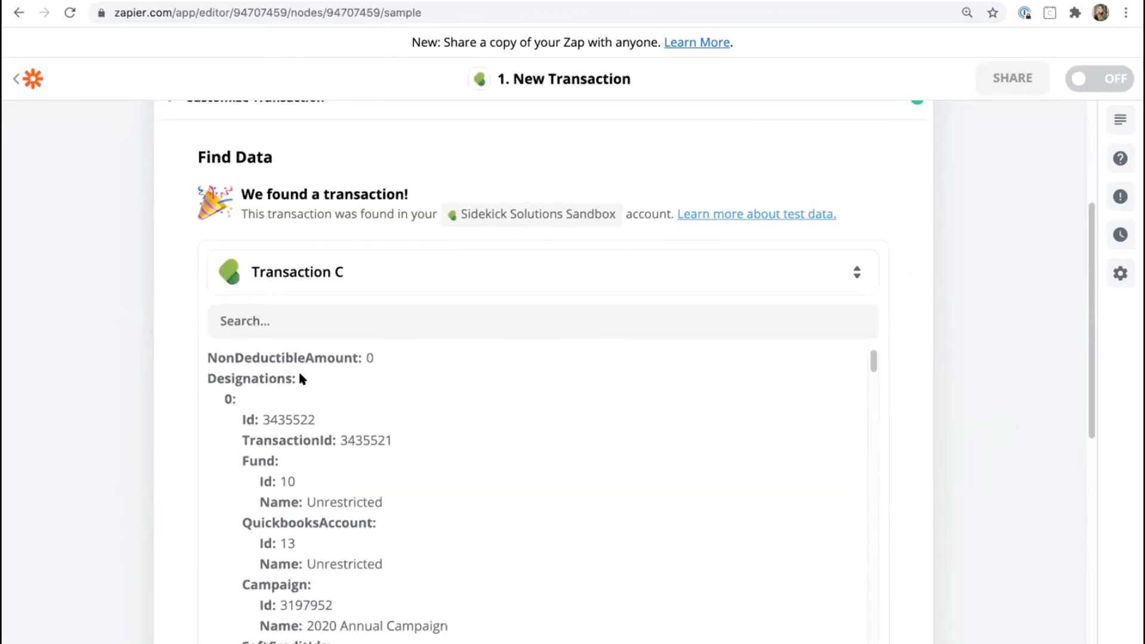
scroll(518, 474, "down", 2)
scroll(518, 475, "down", 6)
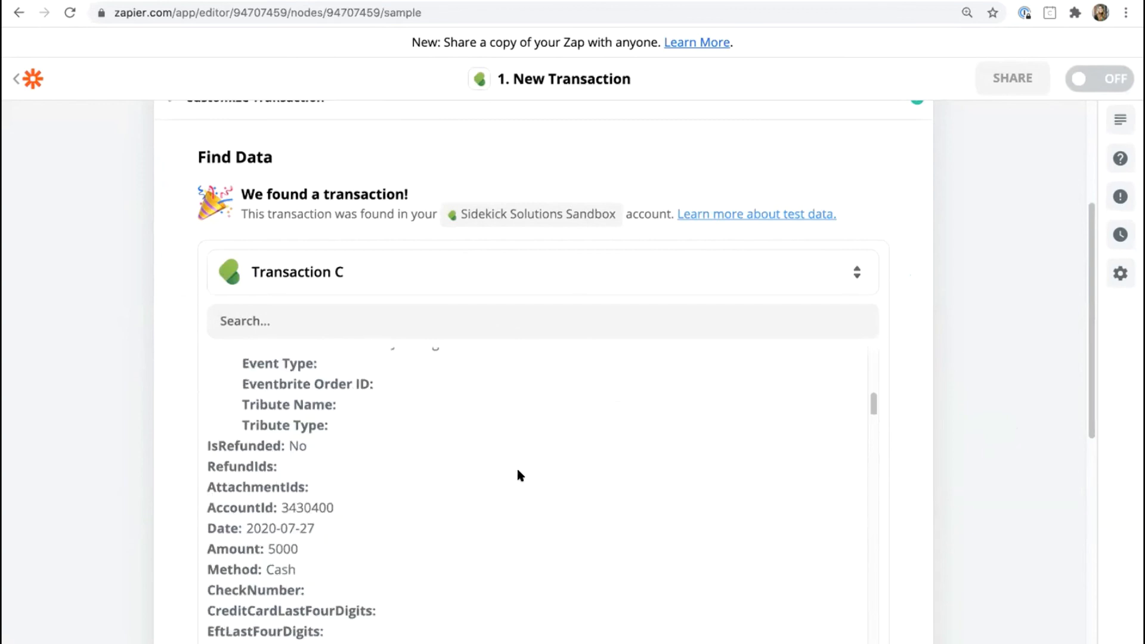
scroll(965, 463, "down", 3)
left_click(564, 615)
left_click(535, 479)
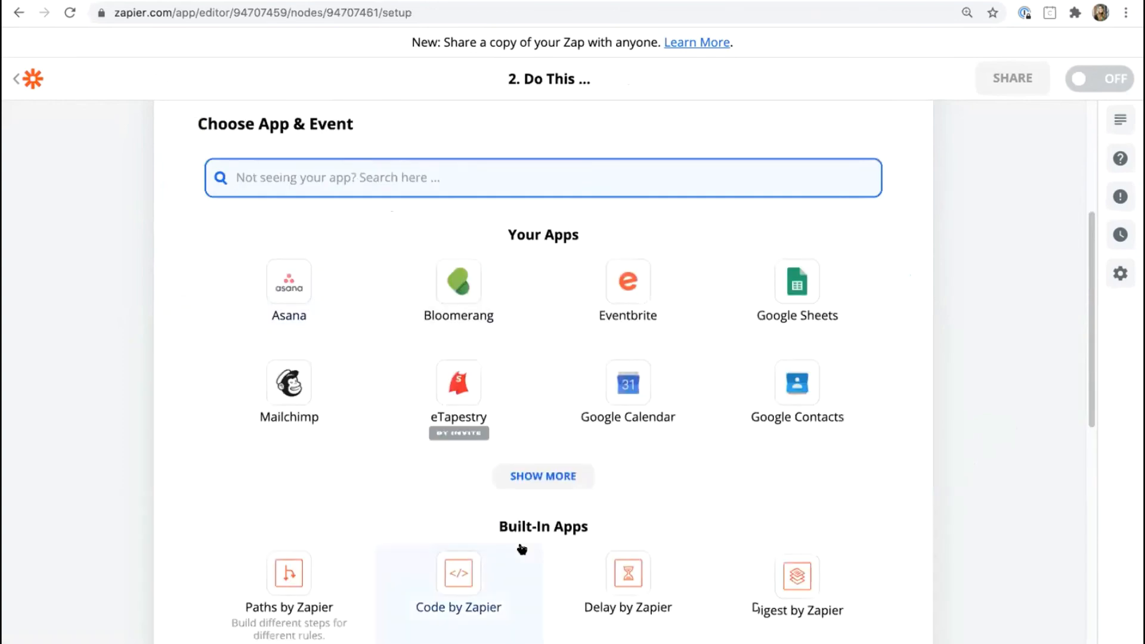
Add Filter by Zapier as the zap's second step and open its condition setup.
scroll(358, 549, "down", 3)
left_click(295, 547)
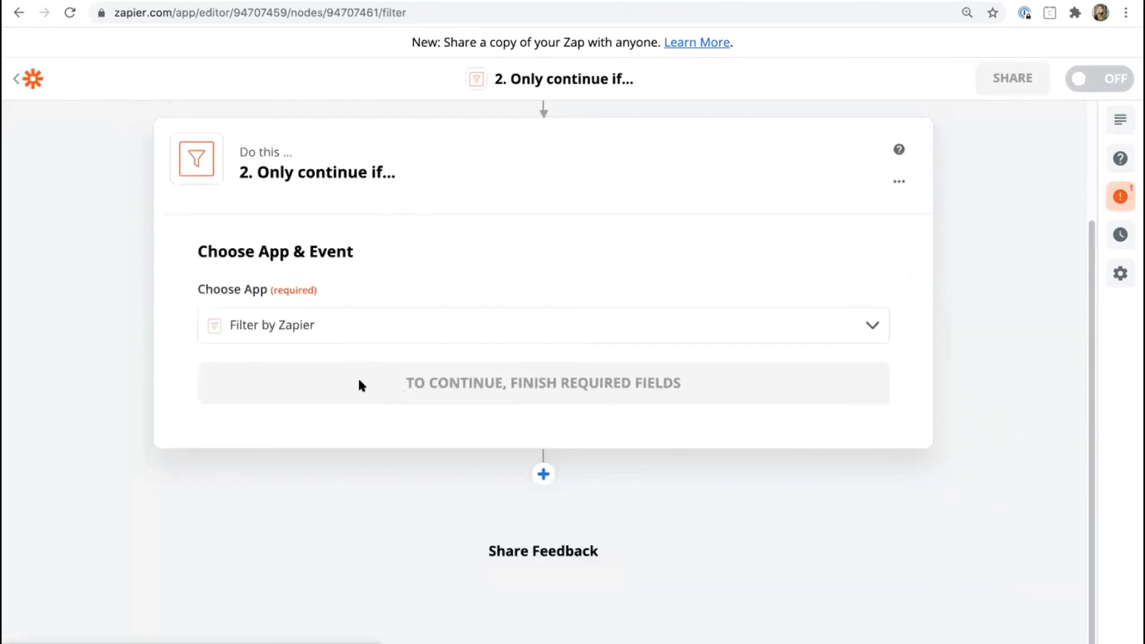
left_click(353, 365)
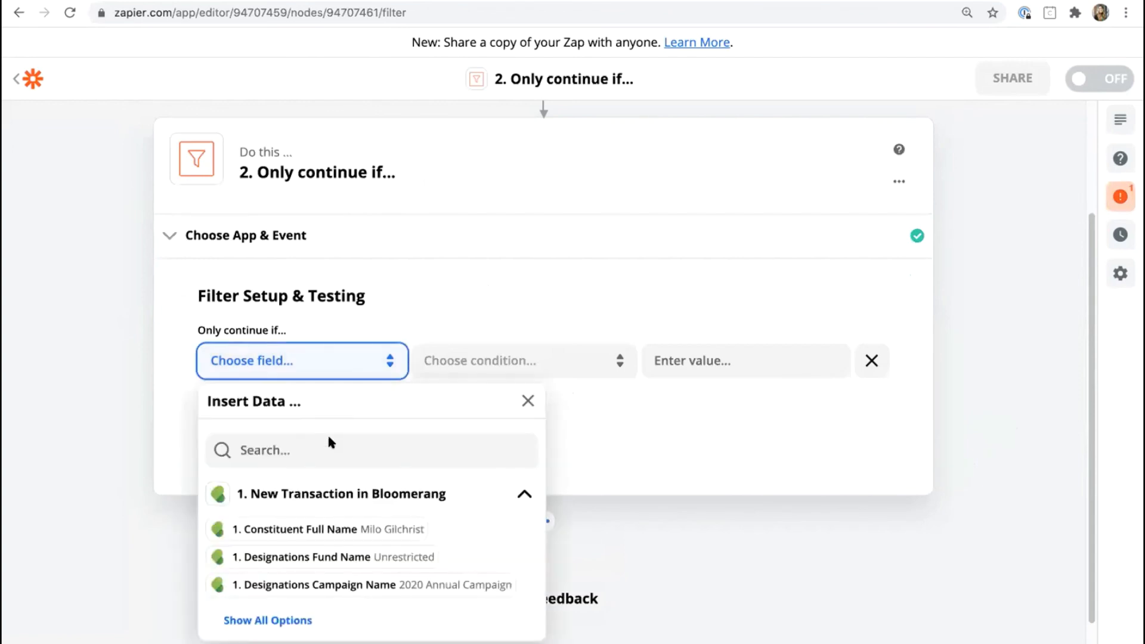
Set the filter to continue only if the Constituent Primary Email Value exists.
type("primary")
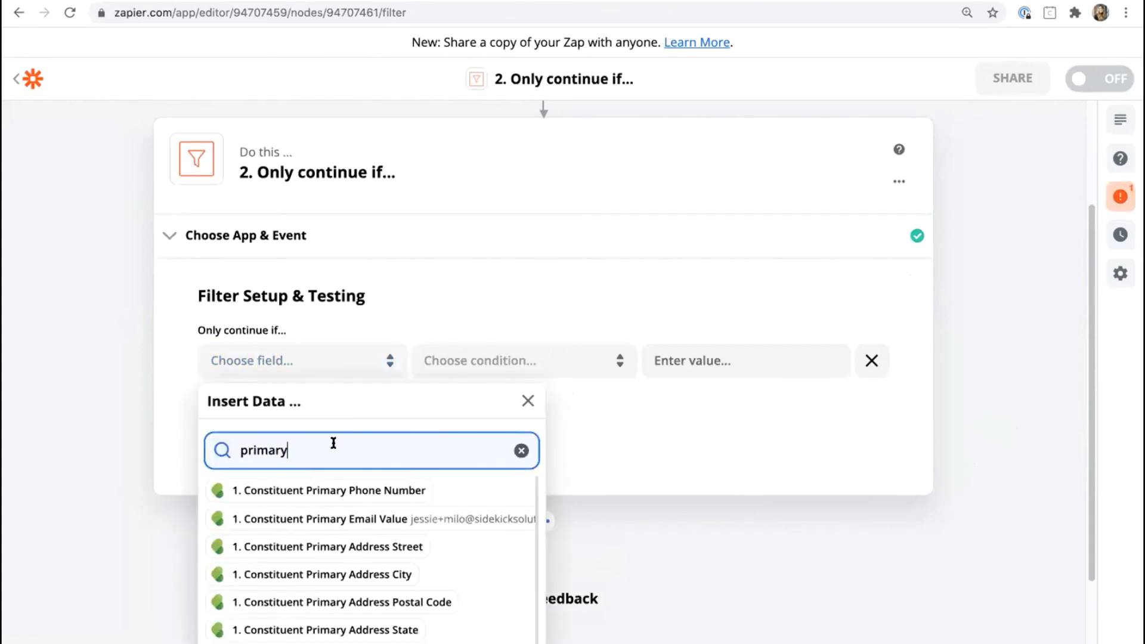
key("Return")
left_click(486, 365)
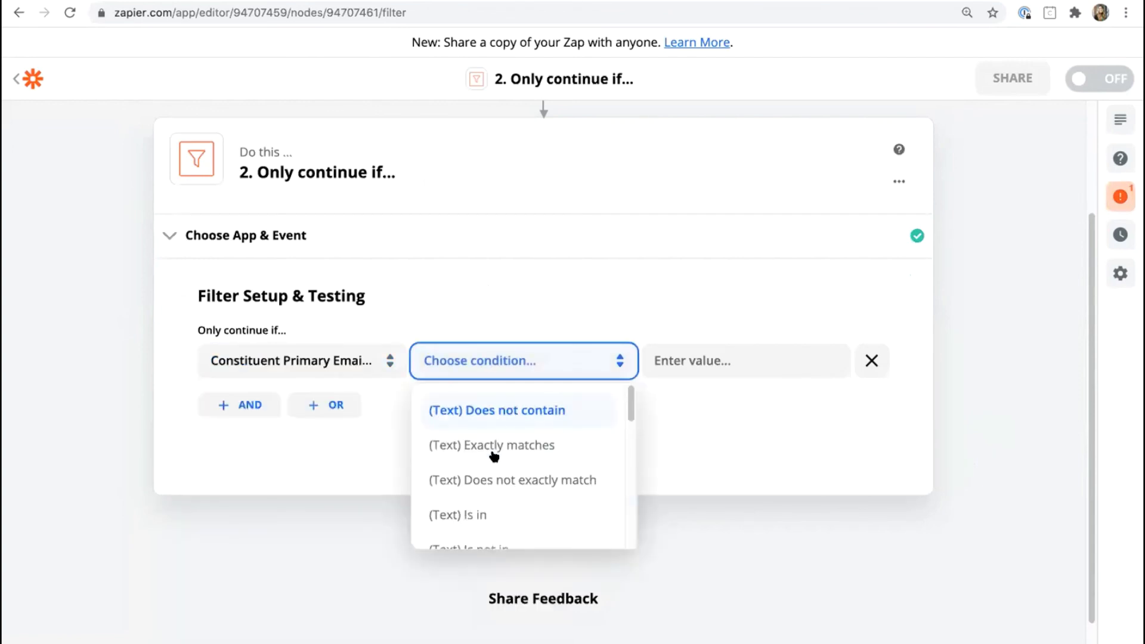
scroll(495, 477, "down", 4)
scroll(500, 507, "down", 3)
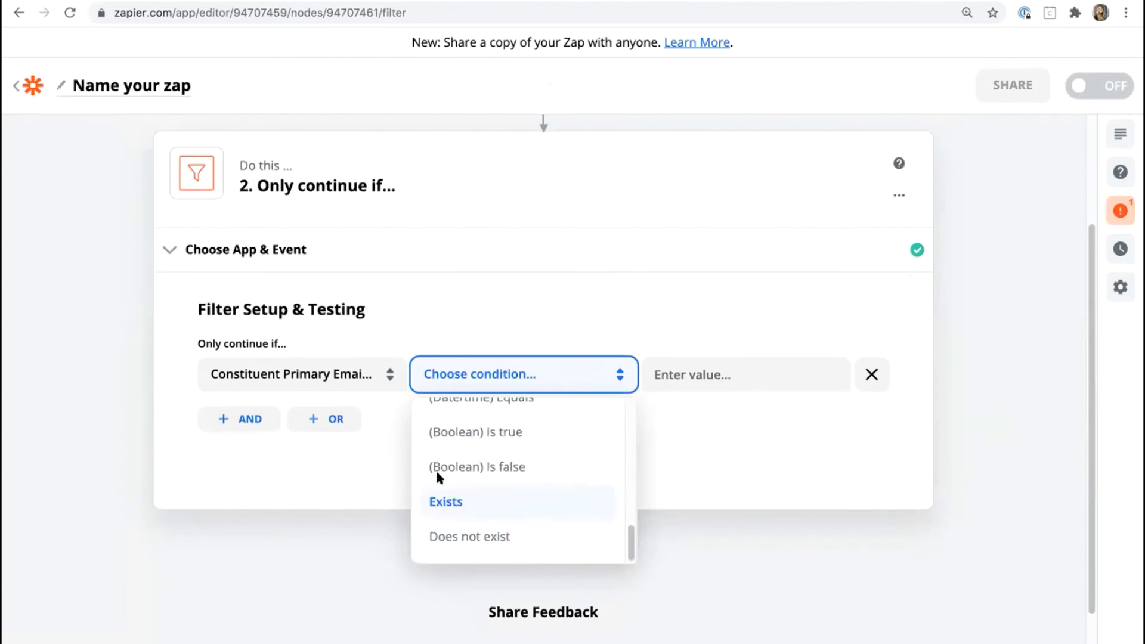
left_click(445, 498)
Try an additional AND condition on Constituent Email Interest Type not exactly matching OptedOut, and remove it.
left_click(263, 419)
left_click(281, 376)
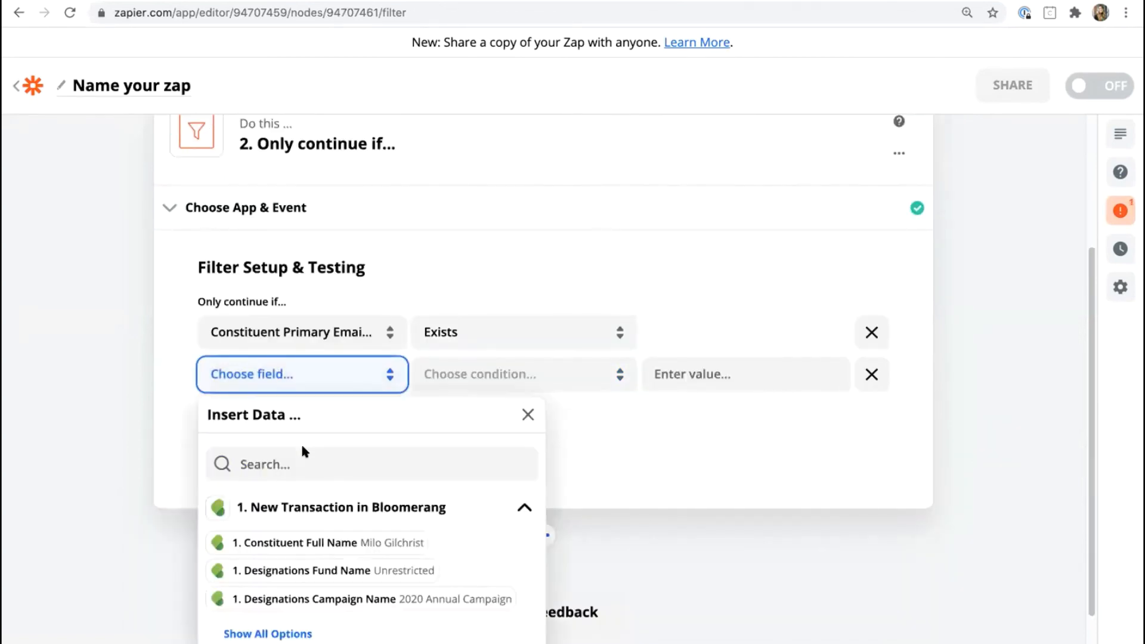
type("Email Inter")
key("Down")
key("Return")
left_click(534, 383)
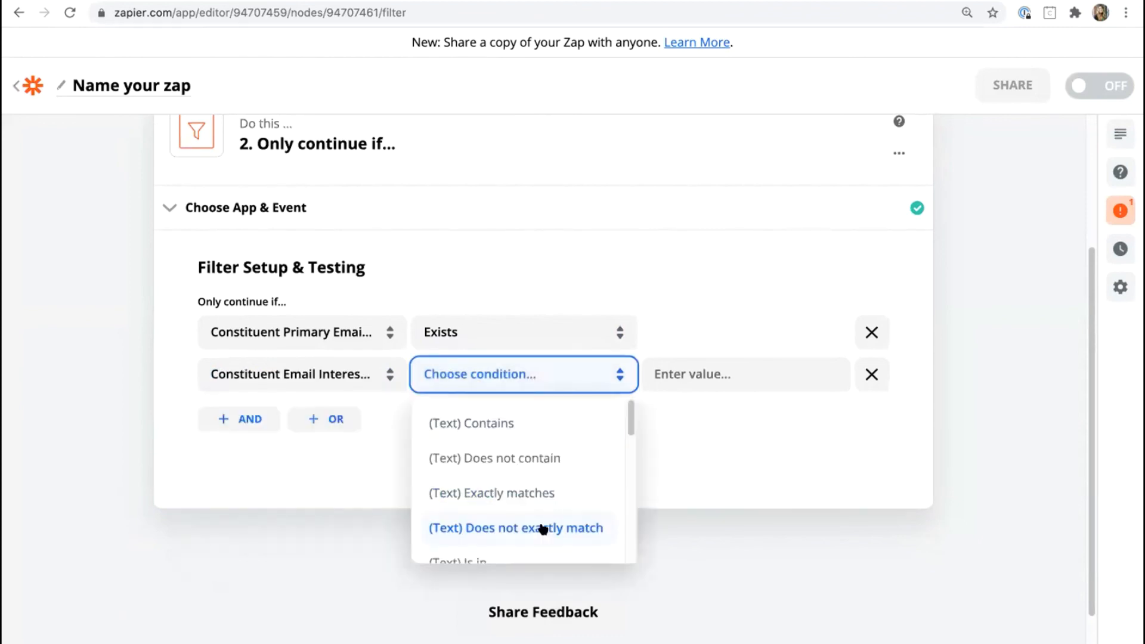
left_click(680, 388)
type("OptedOut")
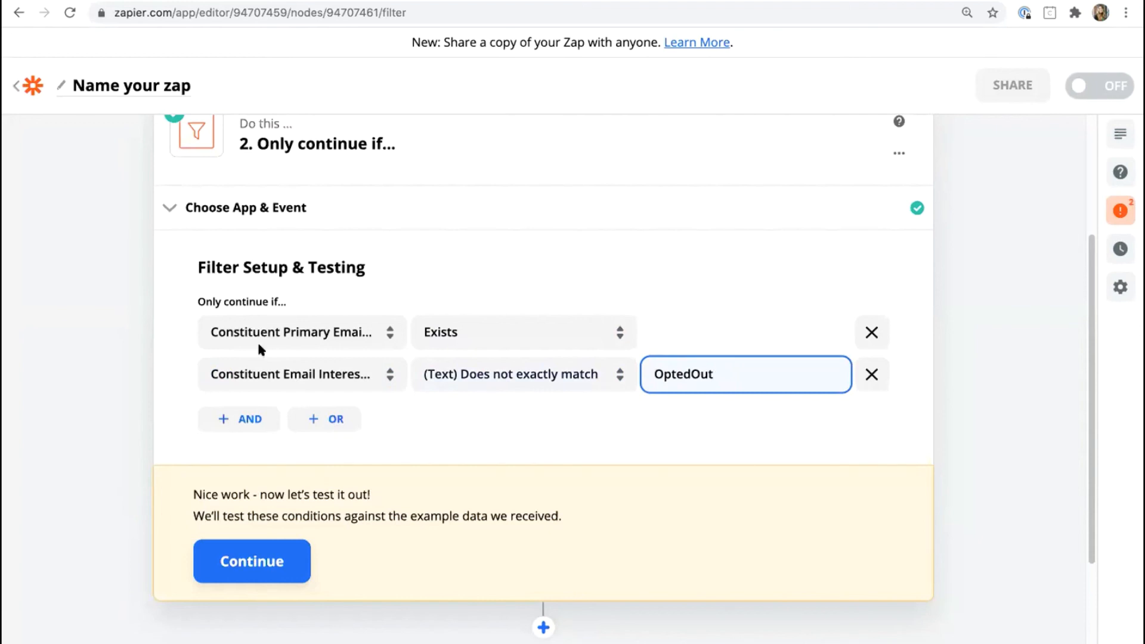
left_click(872, 374)
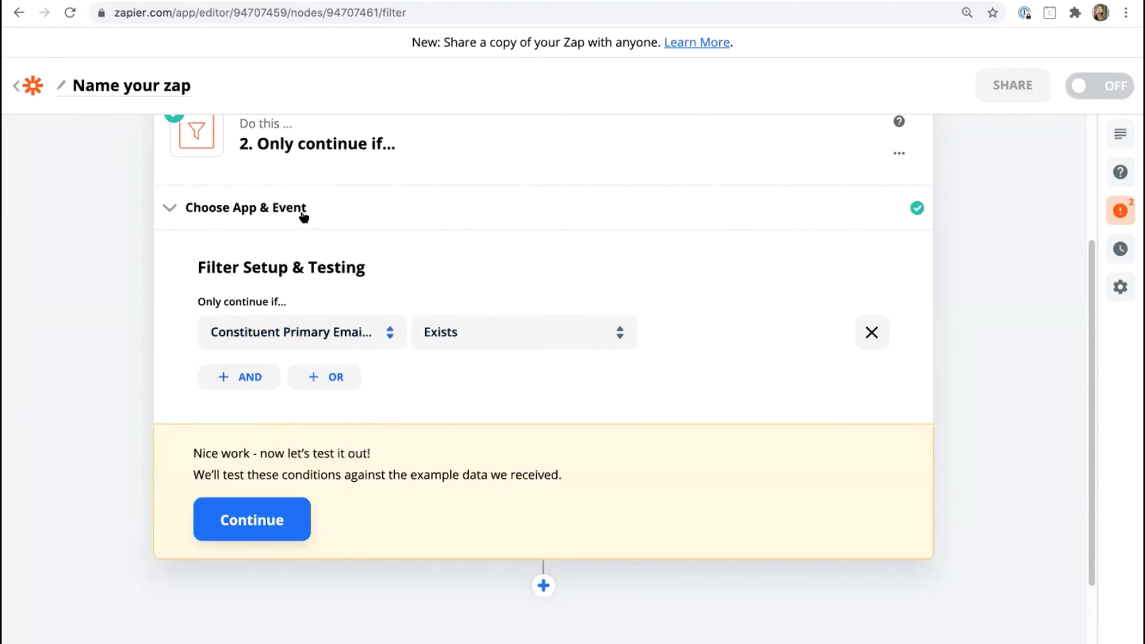
Add an AND condition requiring that Constituent Email Interest Type does not exactly match OptedOut, and test the finished filter.
left_click(260, 382)
left_click(340, 327)
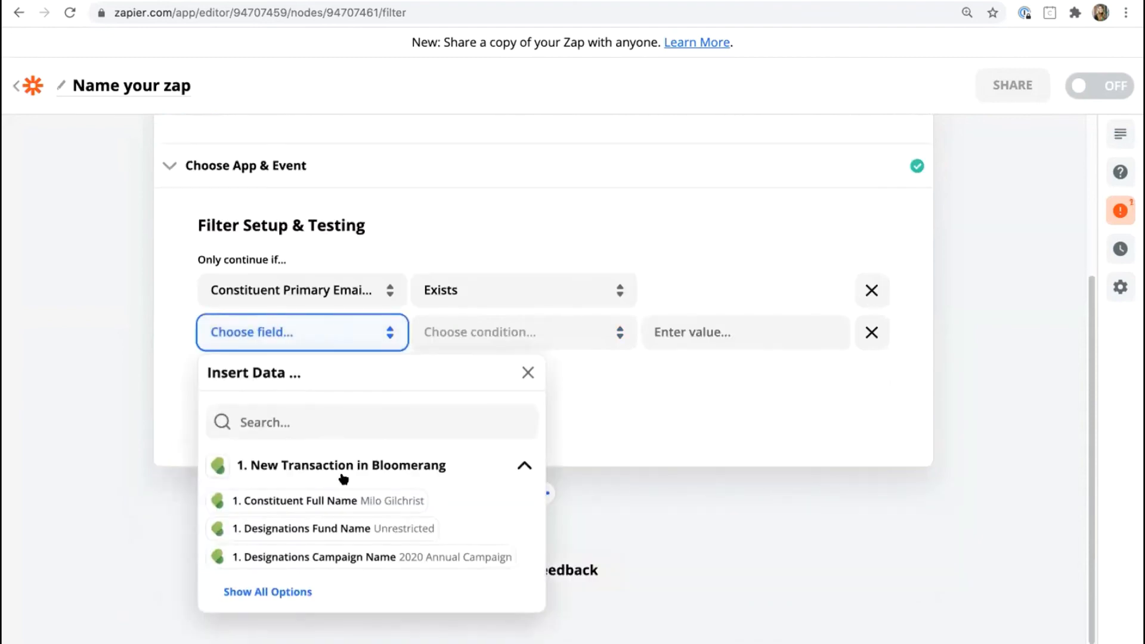
left_click(359, 417)
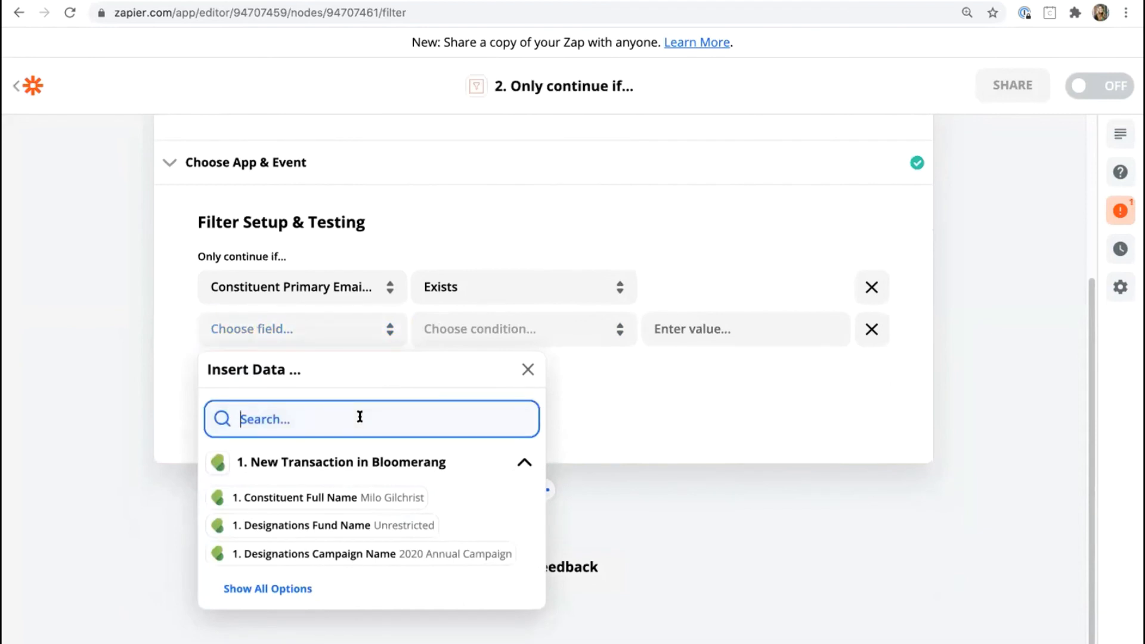
type("Email")
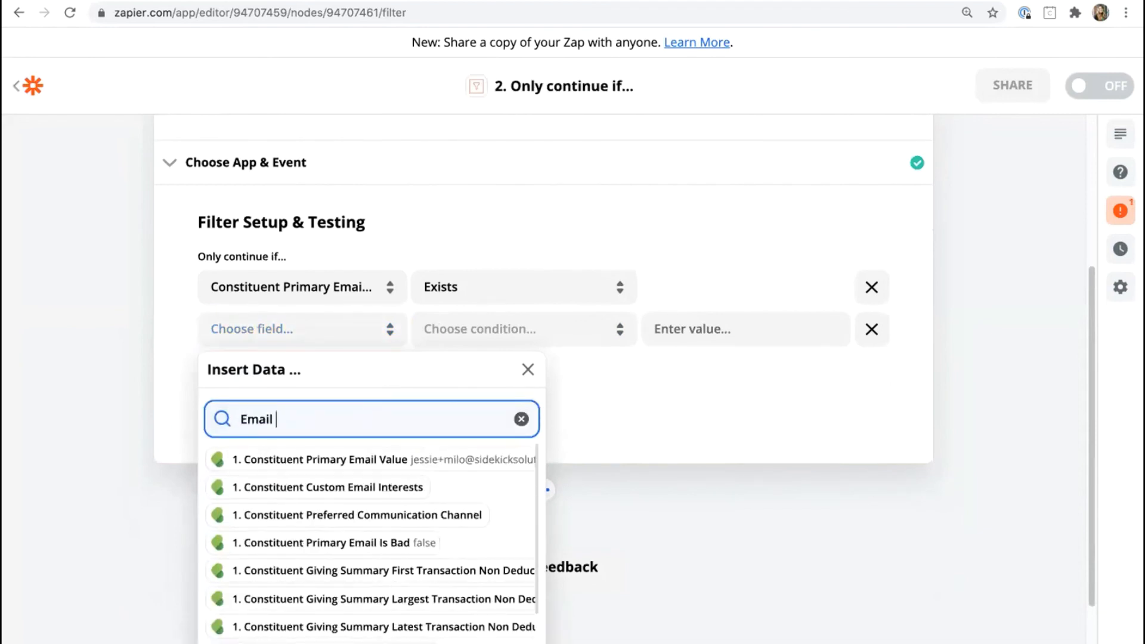
type(" inter")
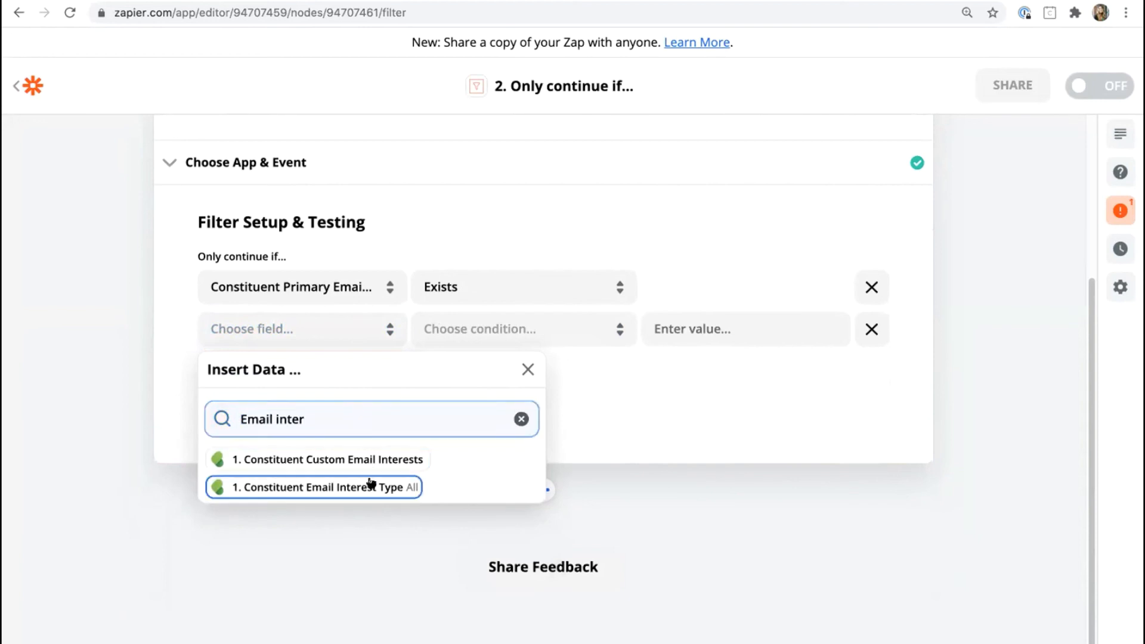
left_click(370, 486)
left_click(593, 331)
left_click(543, 466)
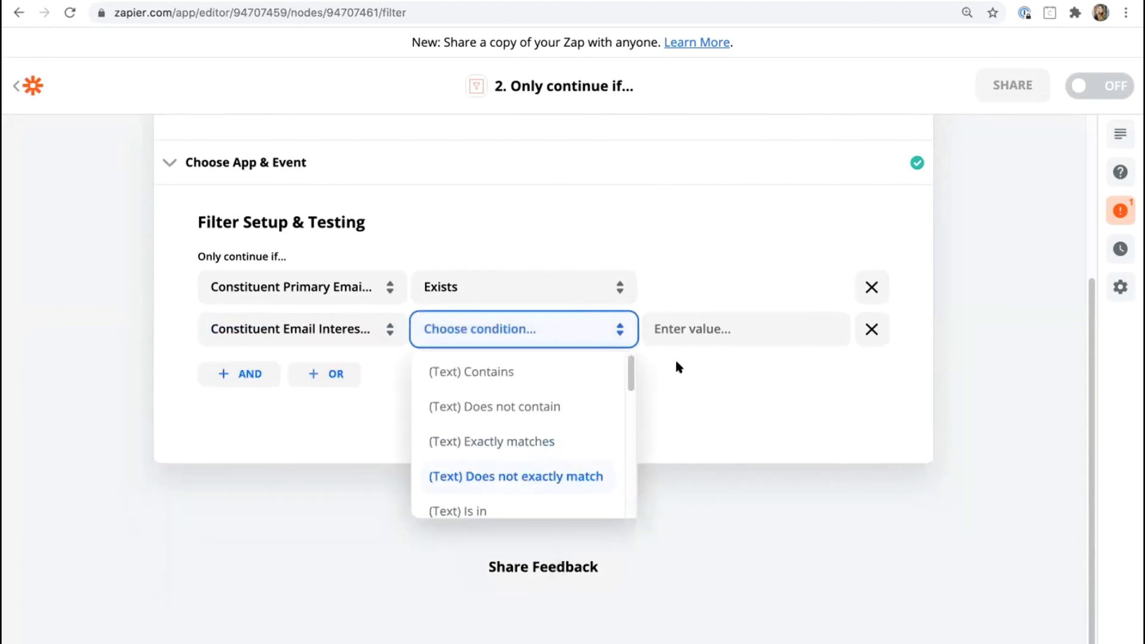
left_click(702, 331)
type("OptedOut")
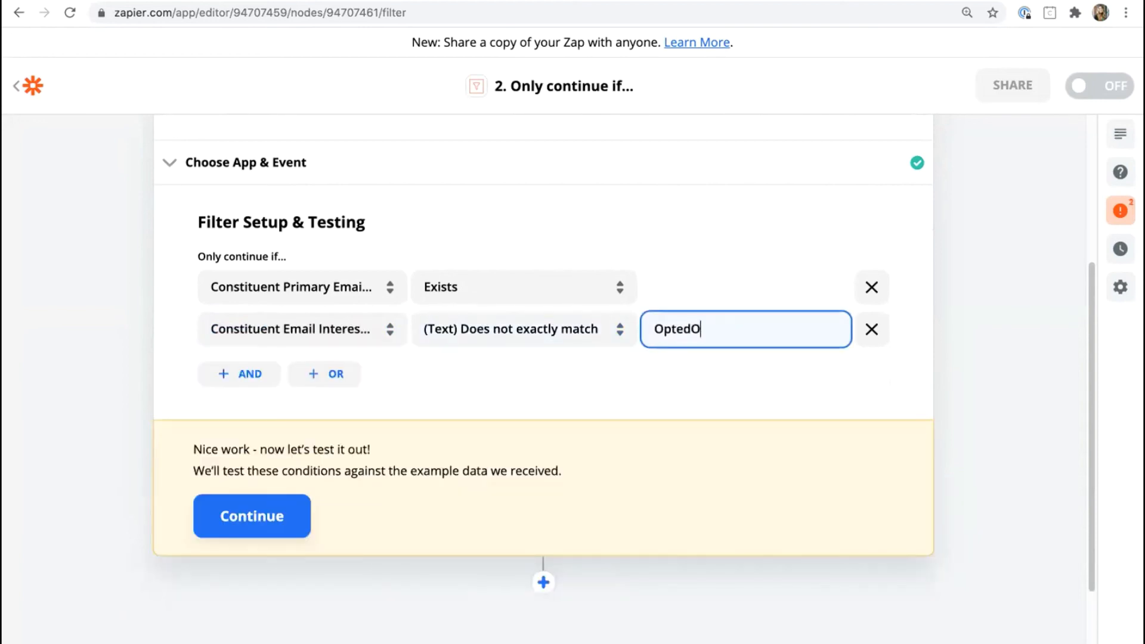
left_click(260, 517)
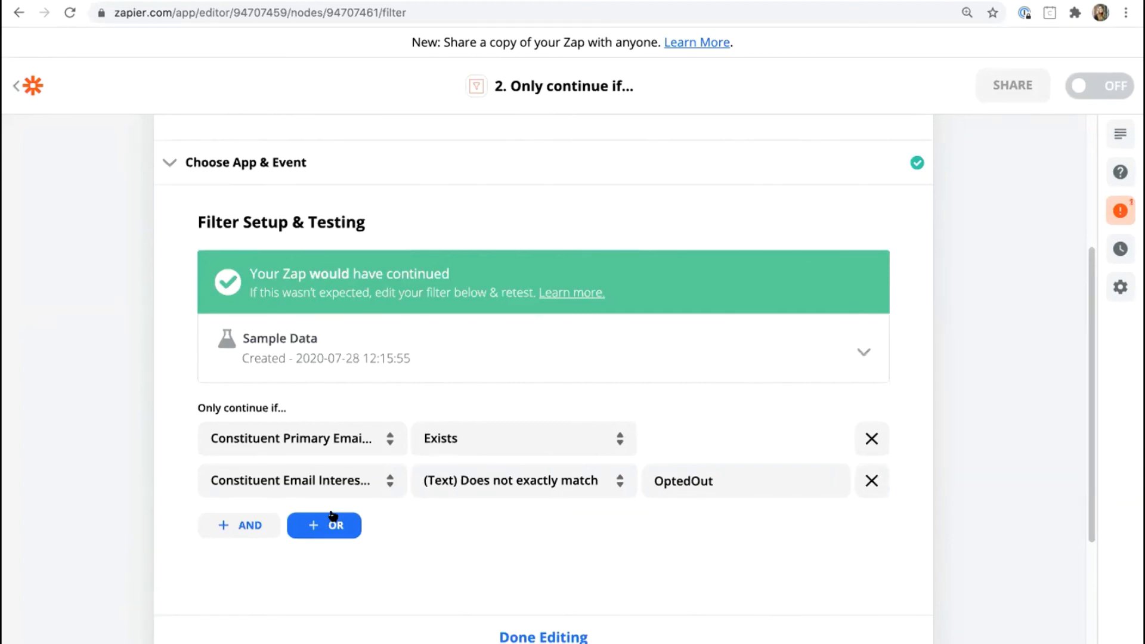
left_click(530, 635)
Add a Mailchimp action after the filter with the event Add/Update Subscriber.
left_click(541, 389)
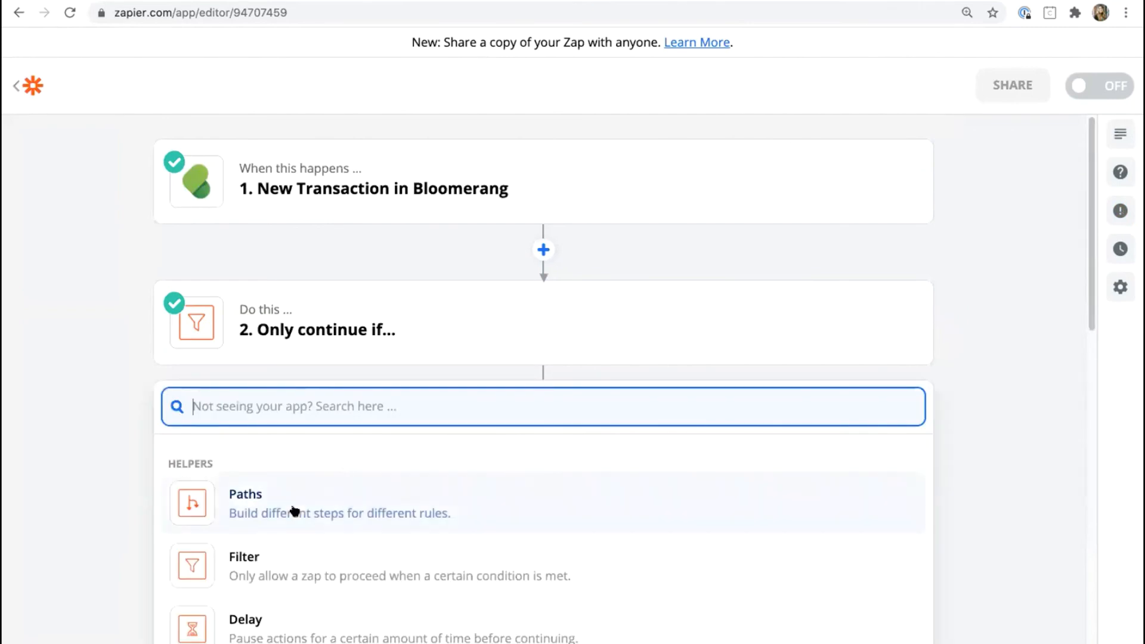
type("mail")
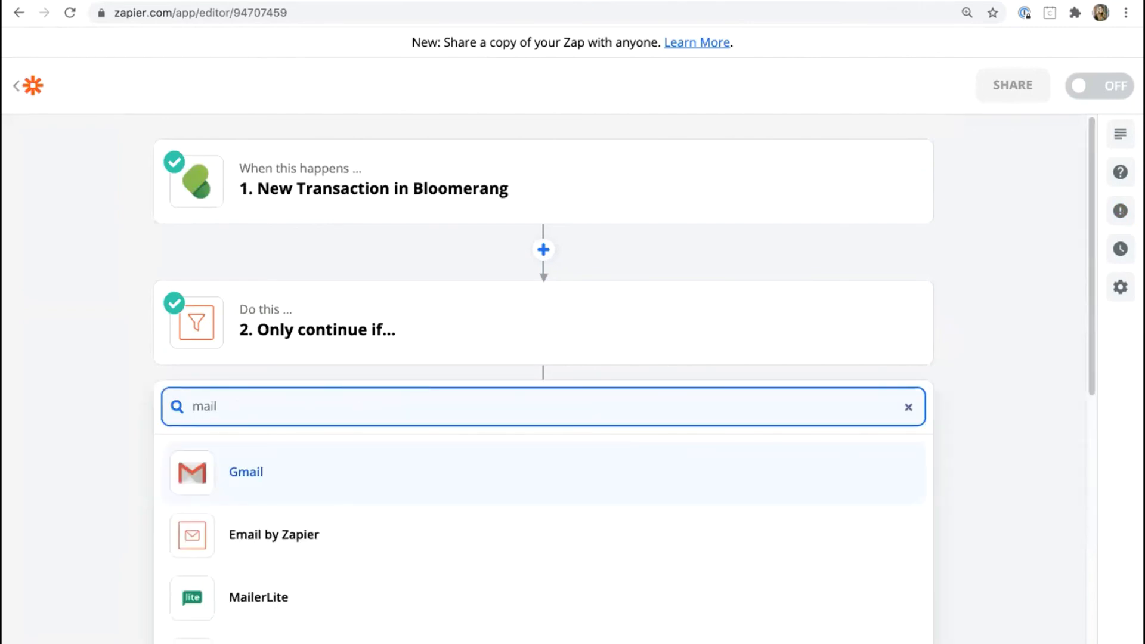
type("chi")
left_click(366, 482)
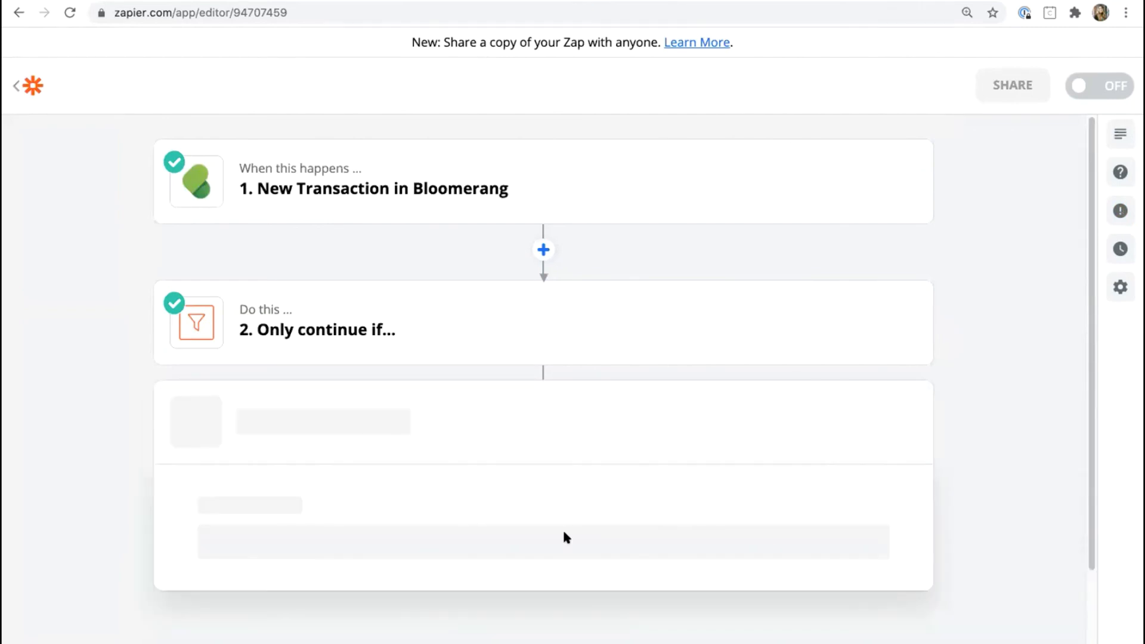
left_click(359, 388)
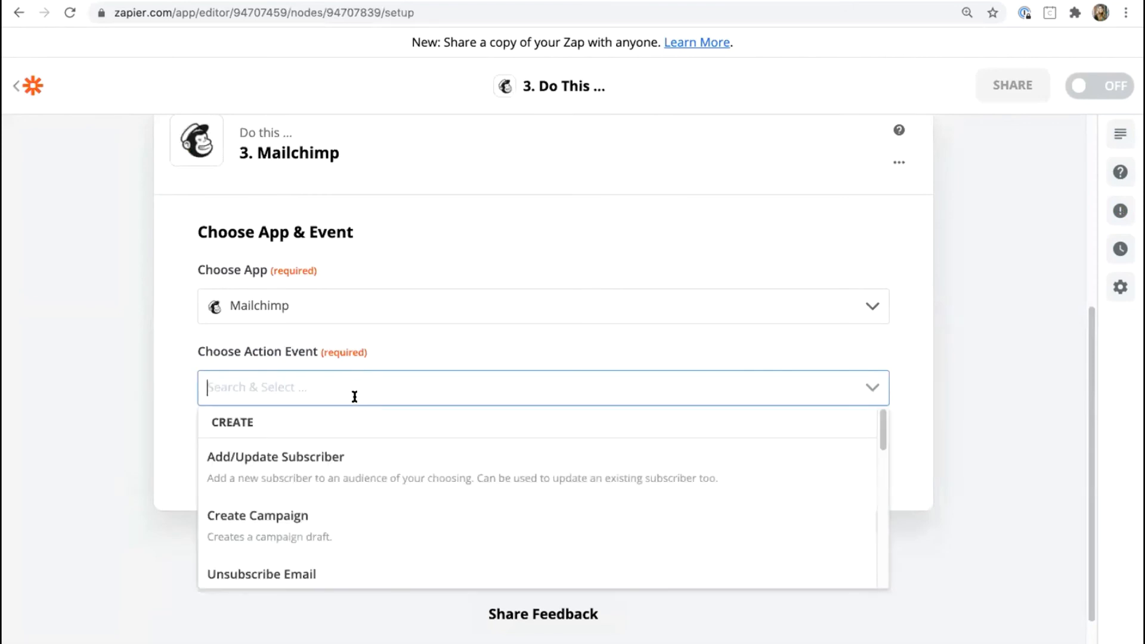
left_click(335, 457)
left_click(406, 442)
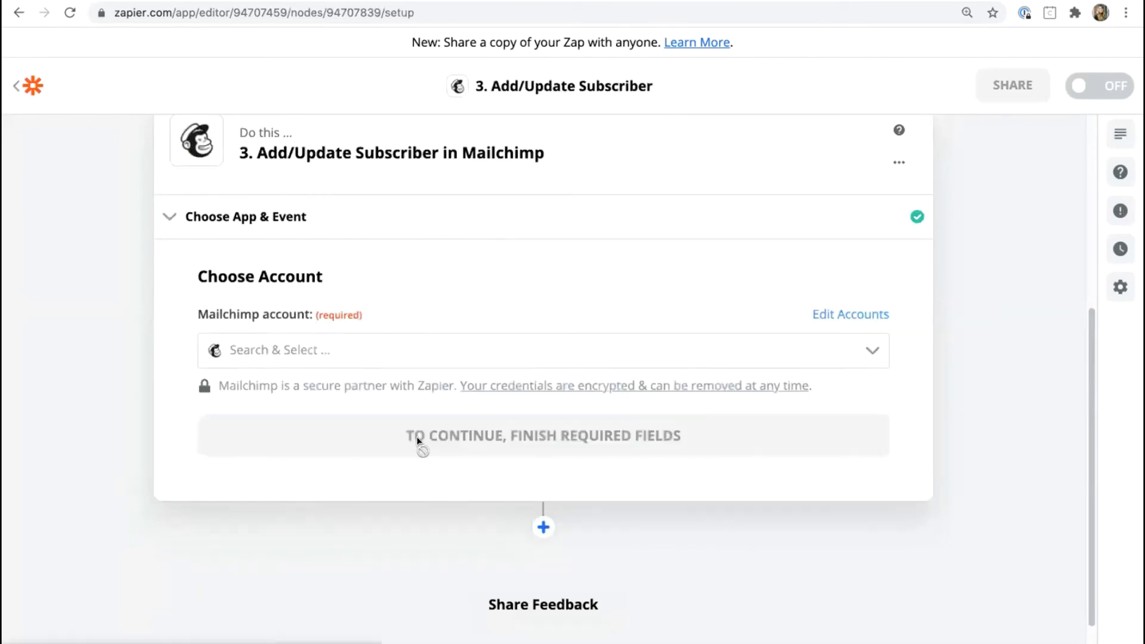
Connect the action to the Sidekick Solutions Sandbox account and choose the Sidekick Solutions Test Account audience.
left_click(303, 352)
left_click(309, 386)
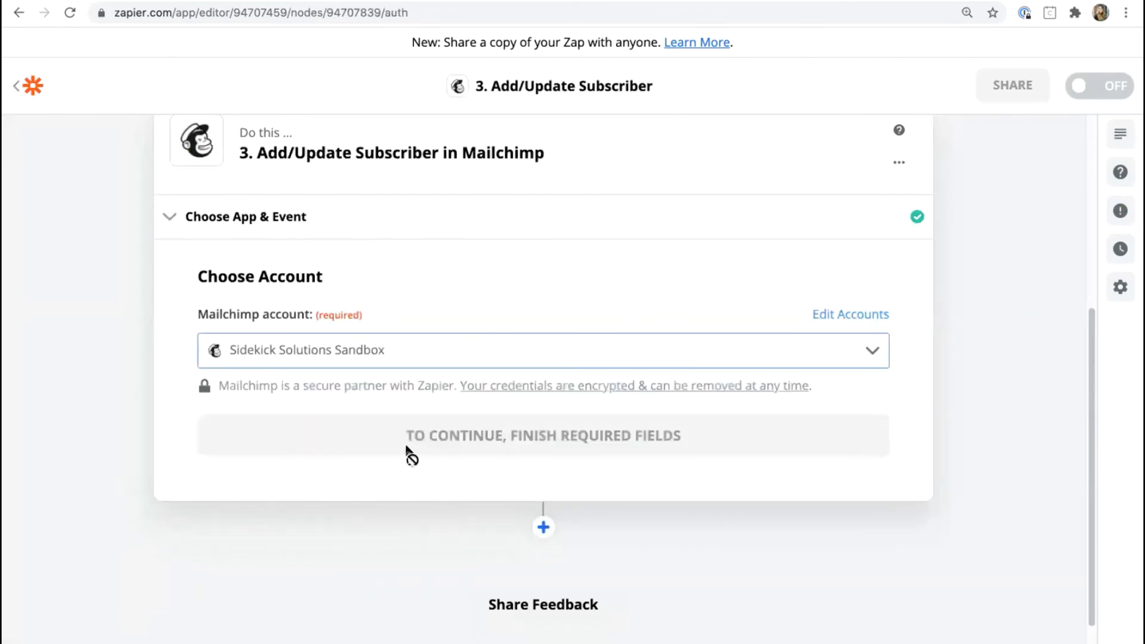
left_click(427, 440)
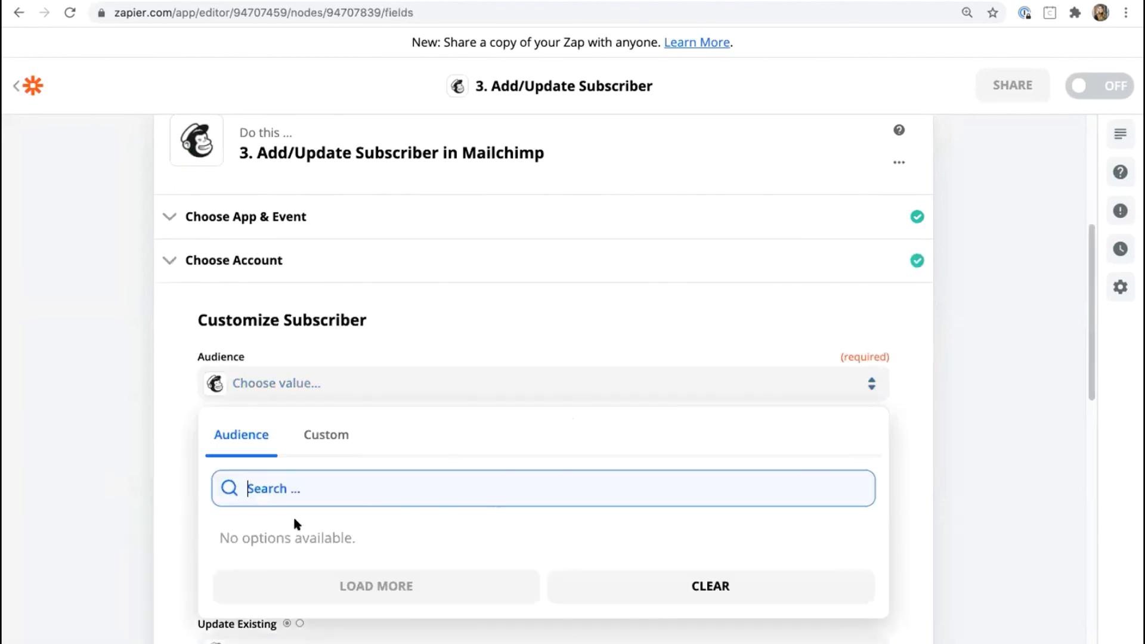
left_click(283, 540)
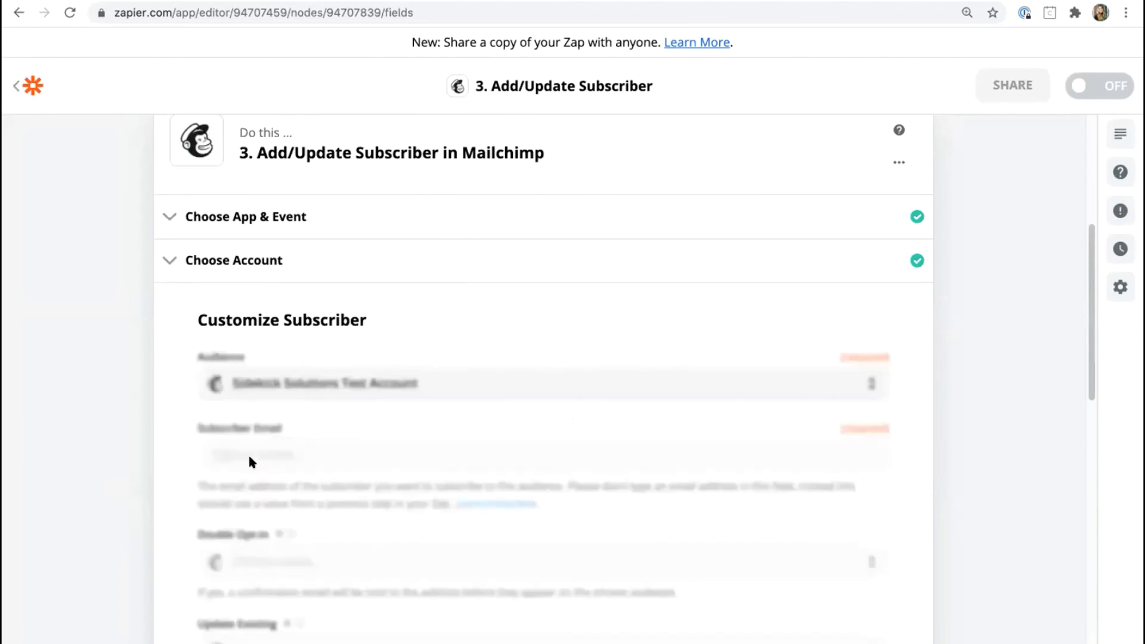
Map the Subscriber Email field to the Bloomerang Constituent Primary Email Value.
left_click(263, 455)
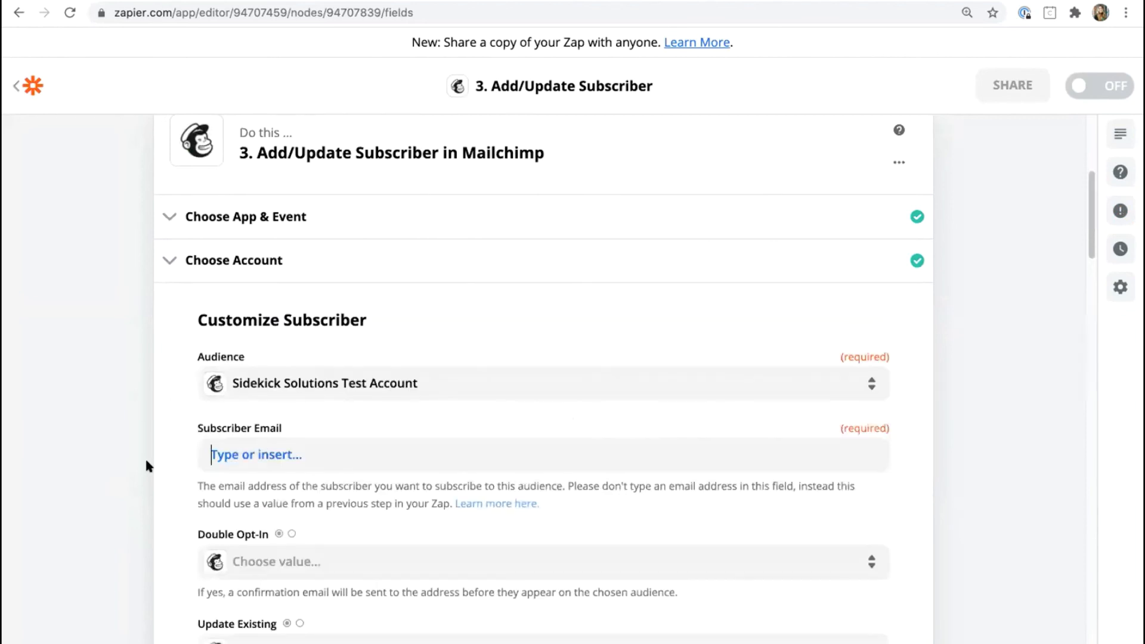
left_click(295, 517)
type("primary")
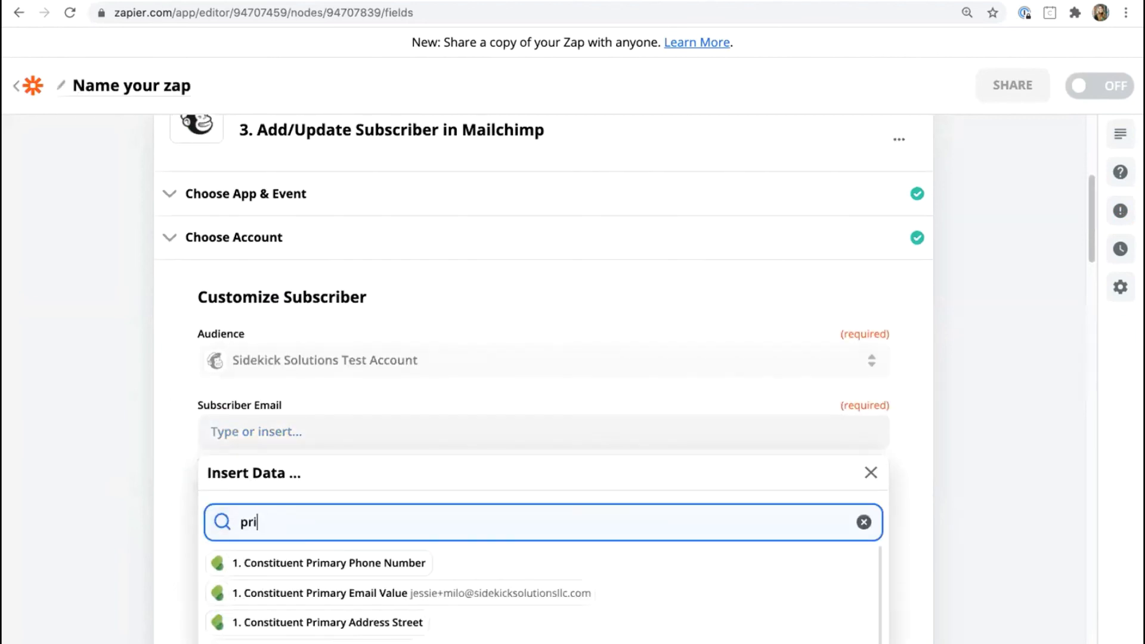
left_click(370, 592)
Review the Update Existing setting and map the subscriber's First Name to Constituent First Name.
scroll(372, 524, "down", 3)
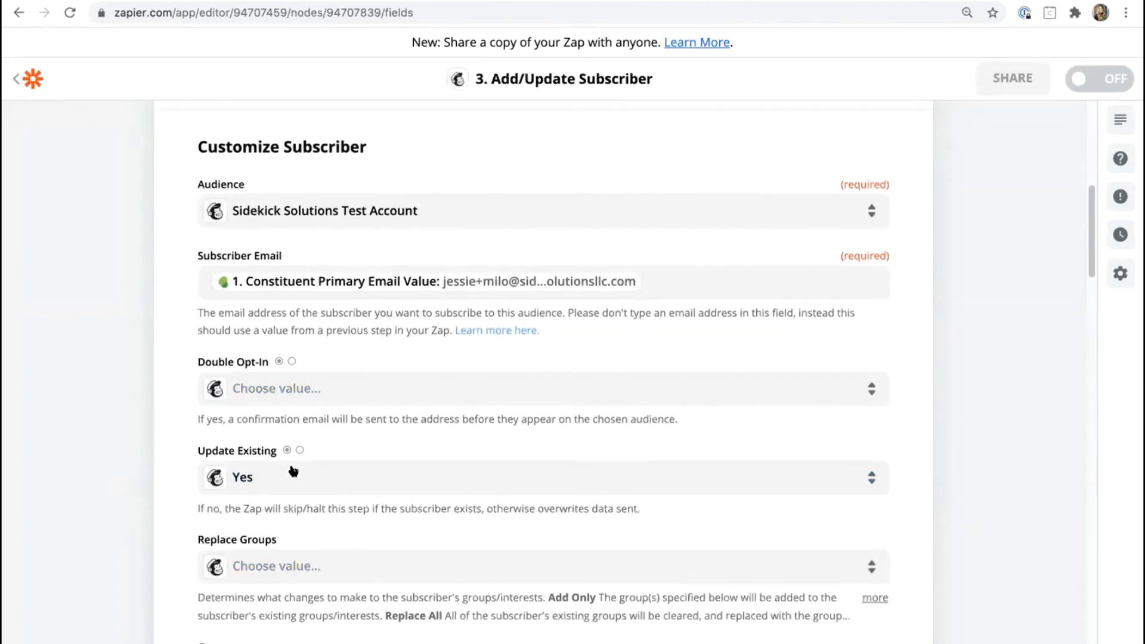
left_click_drag(273, 451, 201, 453)
scroll(192, 452, "down", 6)
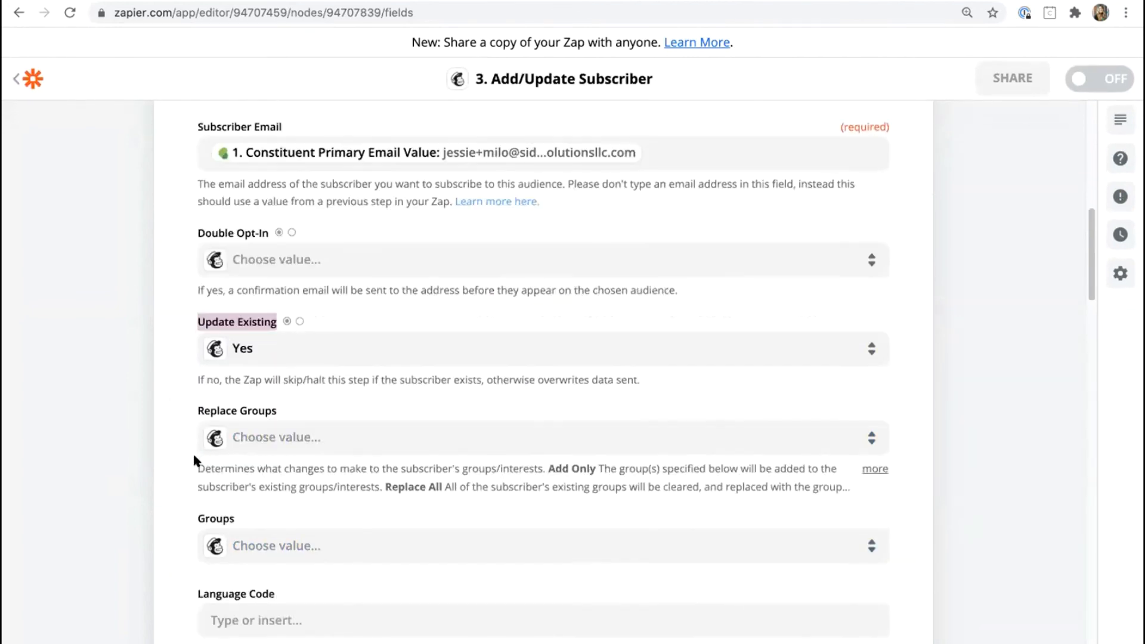
scroll(188, 456, "down", 6)
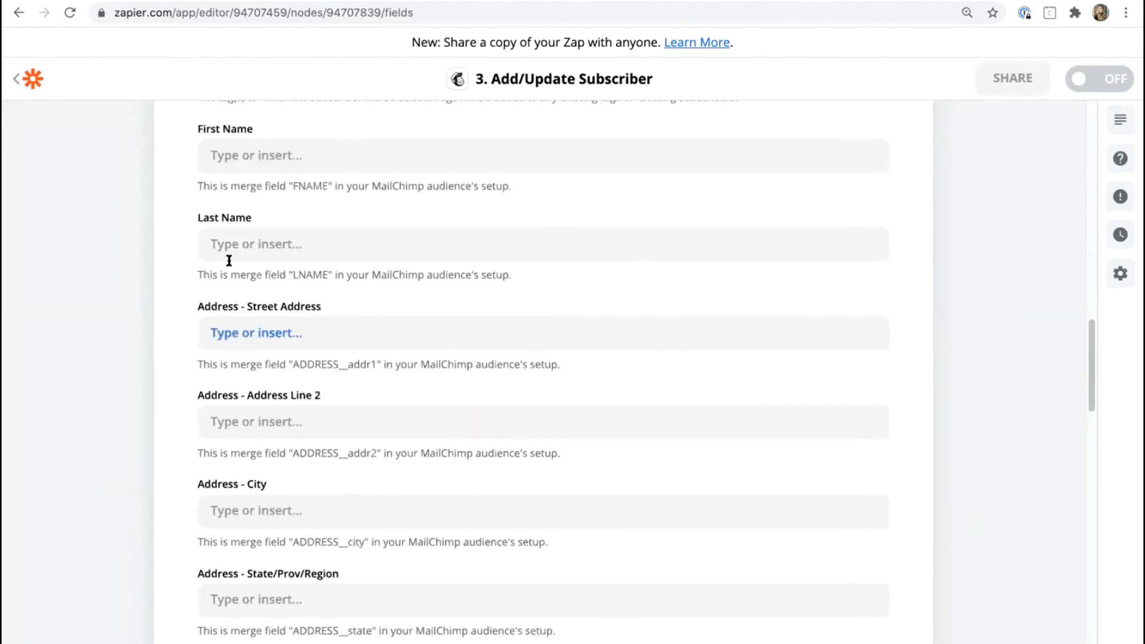
left_click(257, 156)
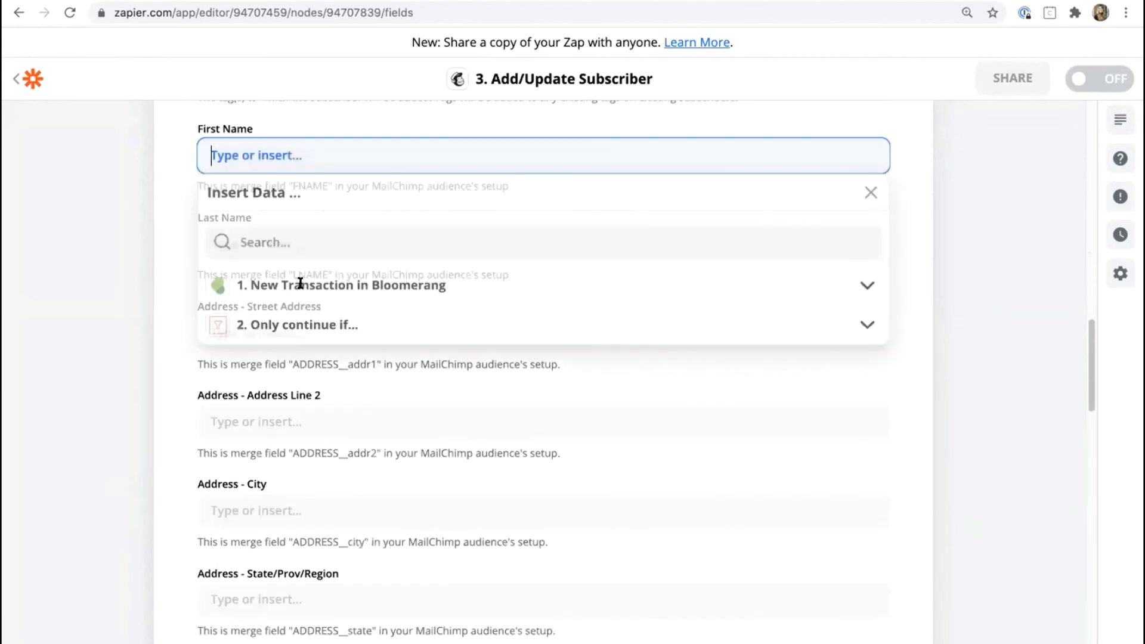
left_click(297, 244)
type("First")
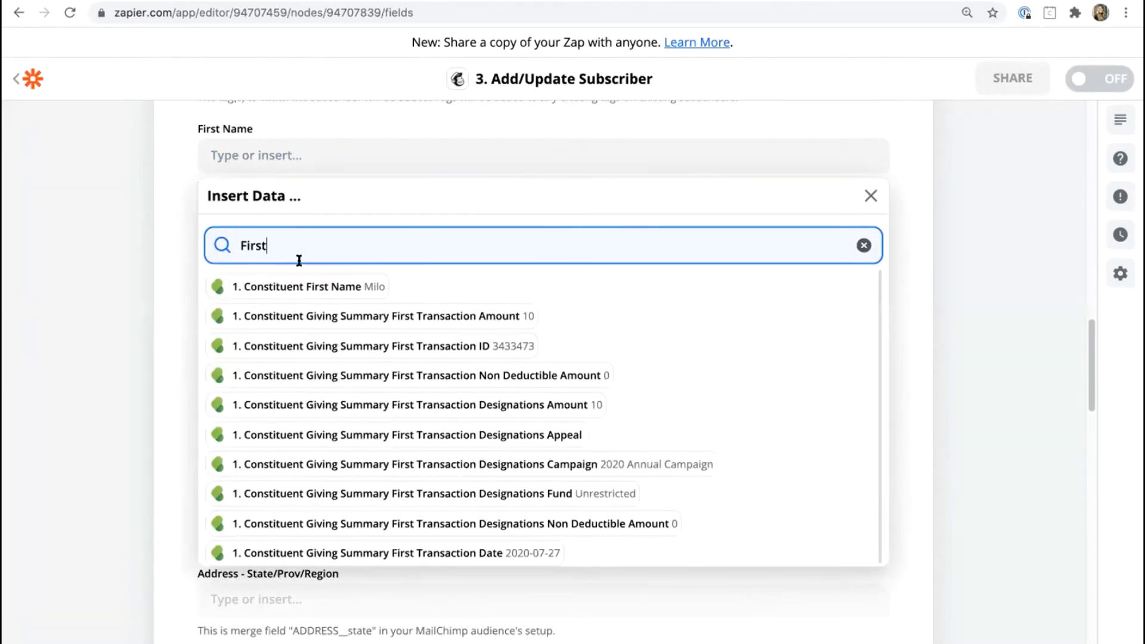
left_click(315, 287)
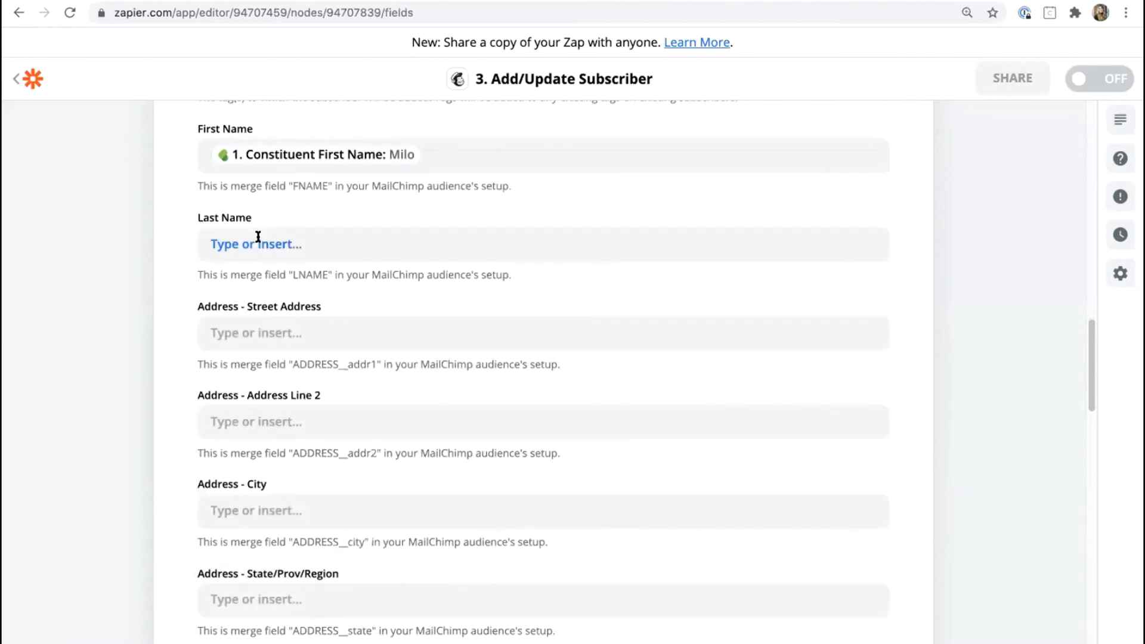
Map the subscriber's Last Name to Constituent Last Name from the Bloomerang transaction.
left_click(257, 241)
type("last name")
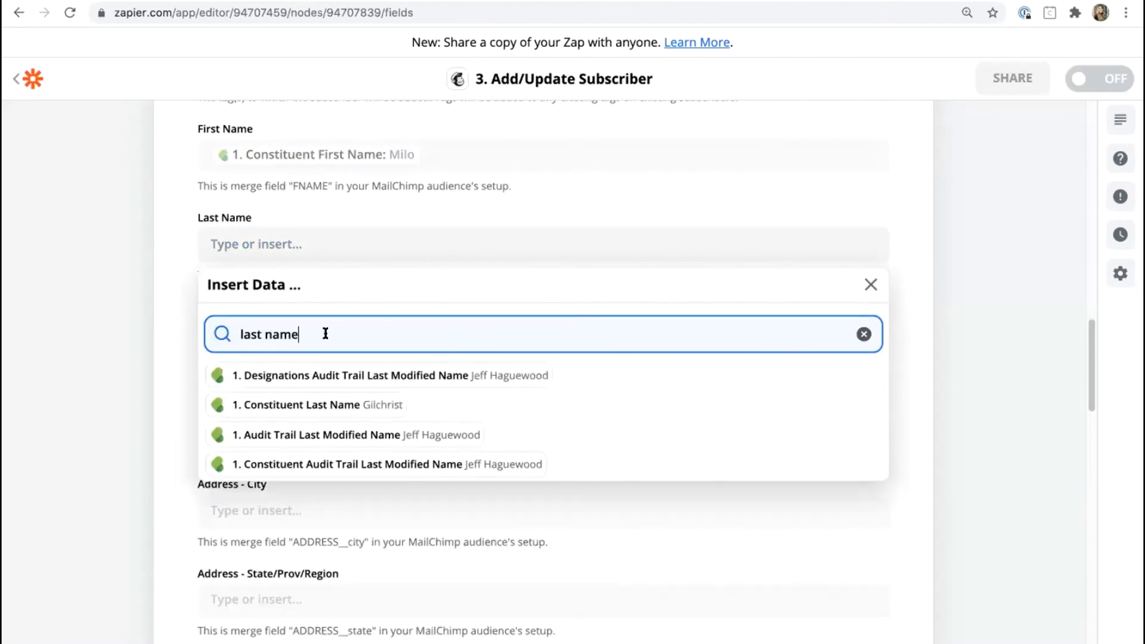
left_click(330, 403)
left_click(173, 352)
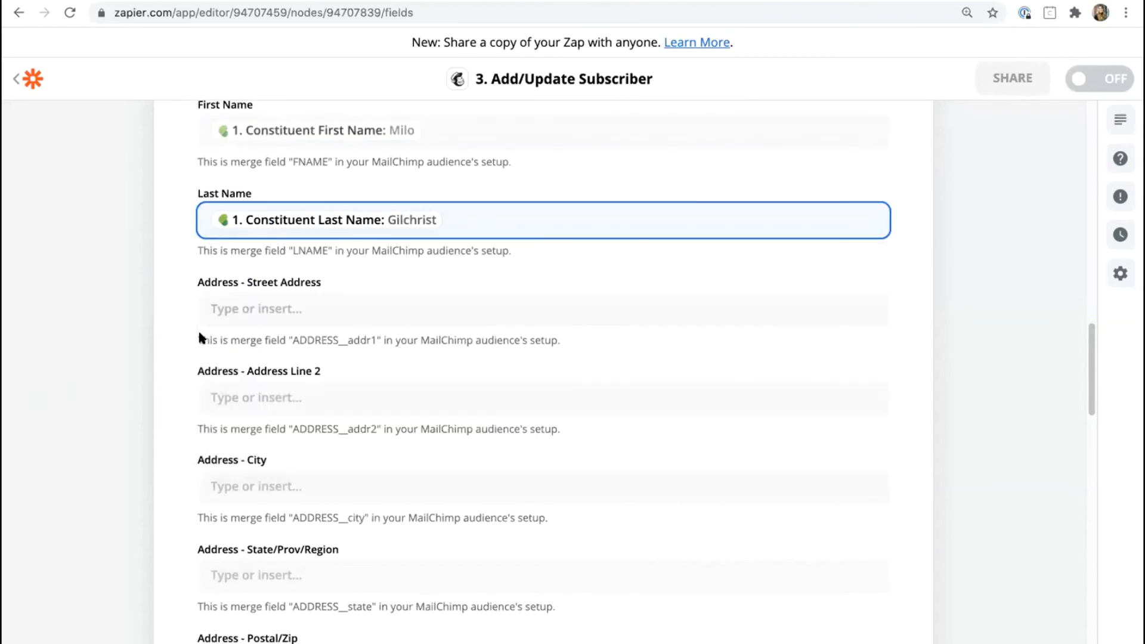
scroll(199, 338, "down", 4)
scroll(206, 347, "down", 5)
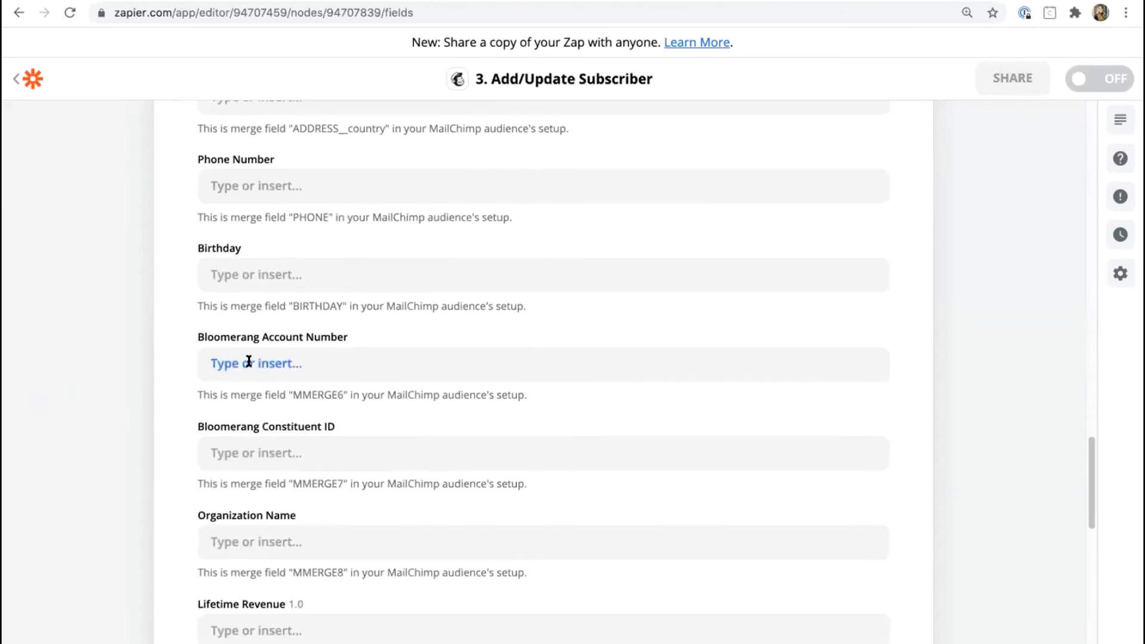
Map Bloomerang Account Number to Constituent Account Number and Bloomerang Constituent ID to the transaction's Account ID.
left_click(249, 362)
type("Account nu")
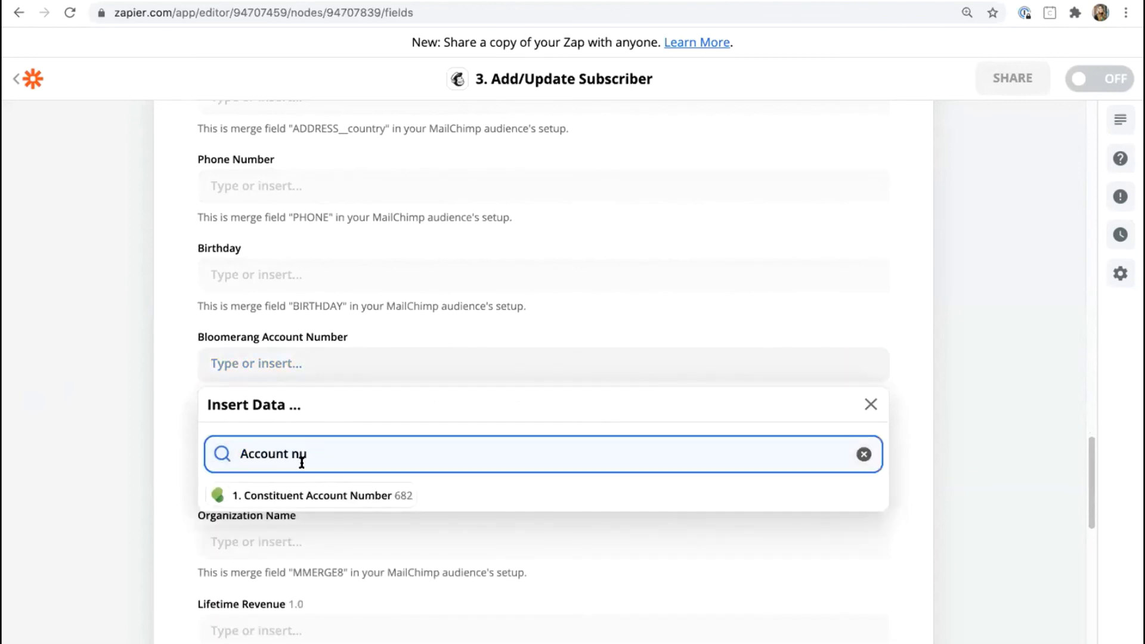
left_click(311, 493)
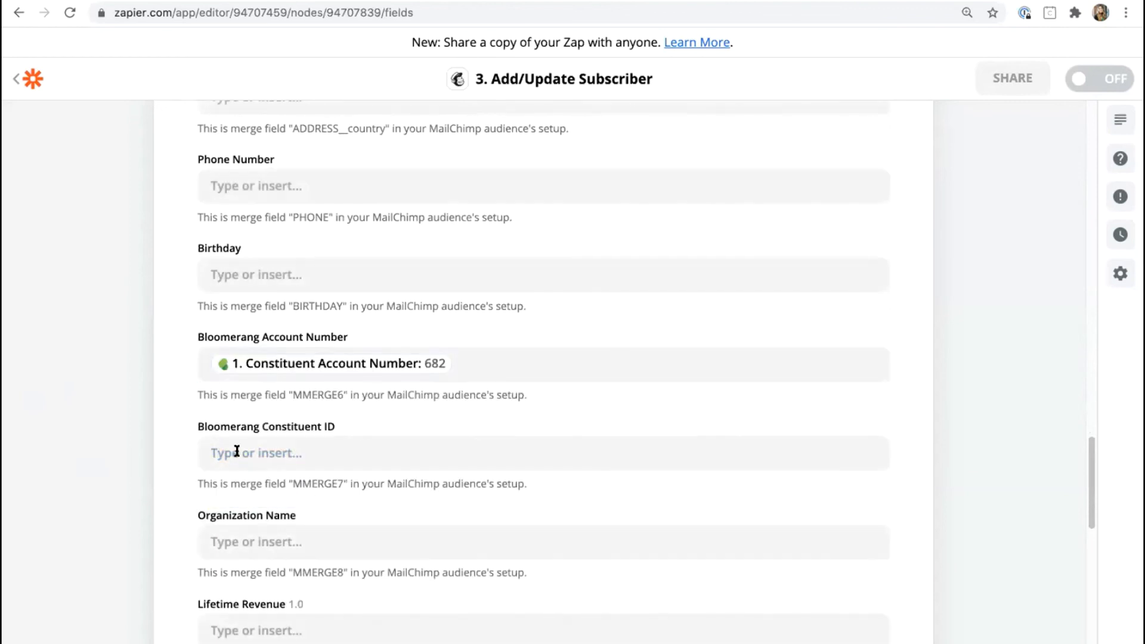
left_click(236, 452)
type("Account ID")
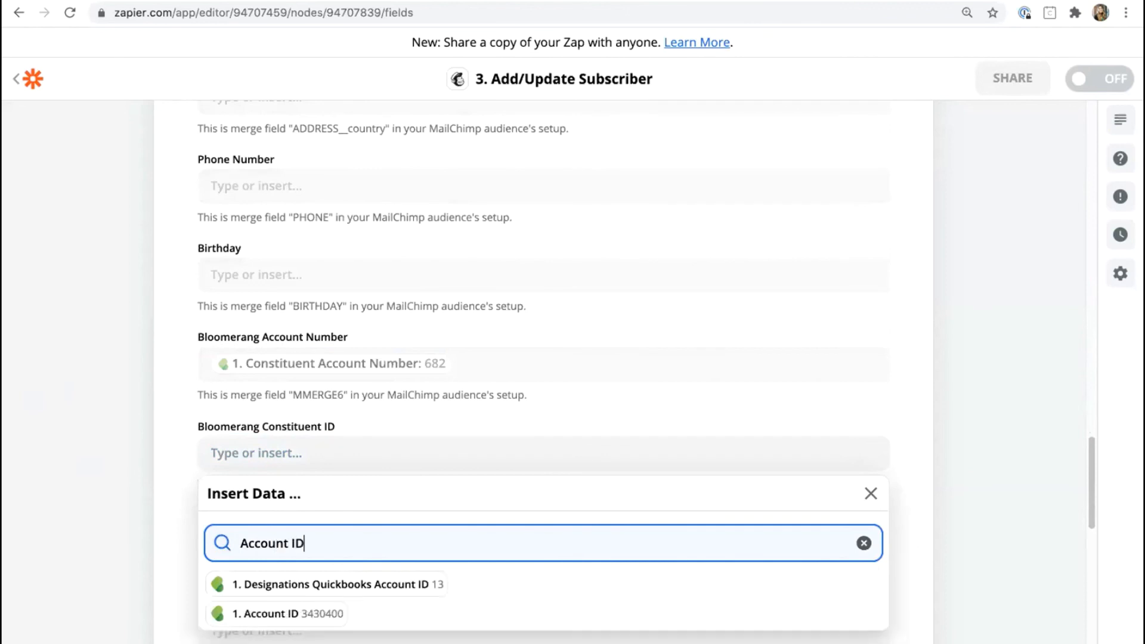
left_click(258, 613)
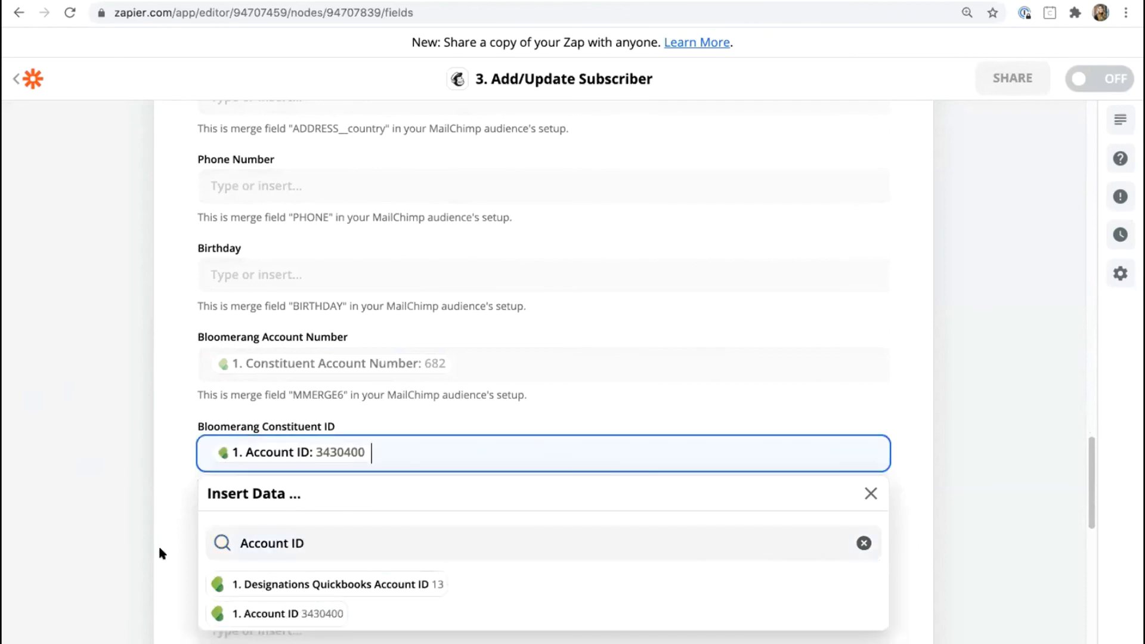
Map the subscriber's Lifetime Revenue to Constituent Giving Summary Lifetime Giving Revenue.
scroll(158, 544, "down", 4)
scroll(160, 567, "down", 4)
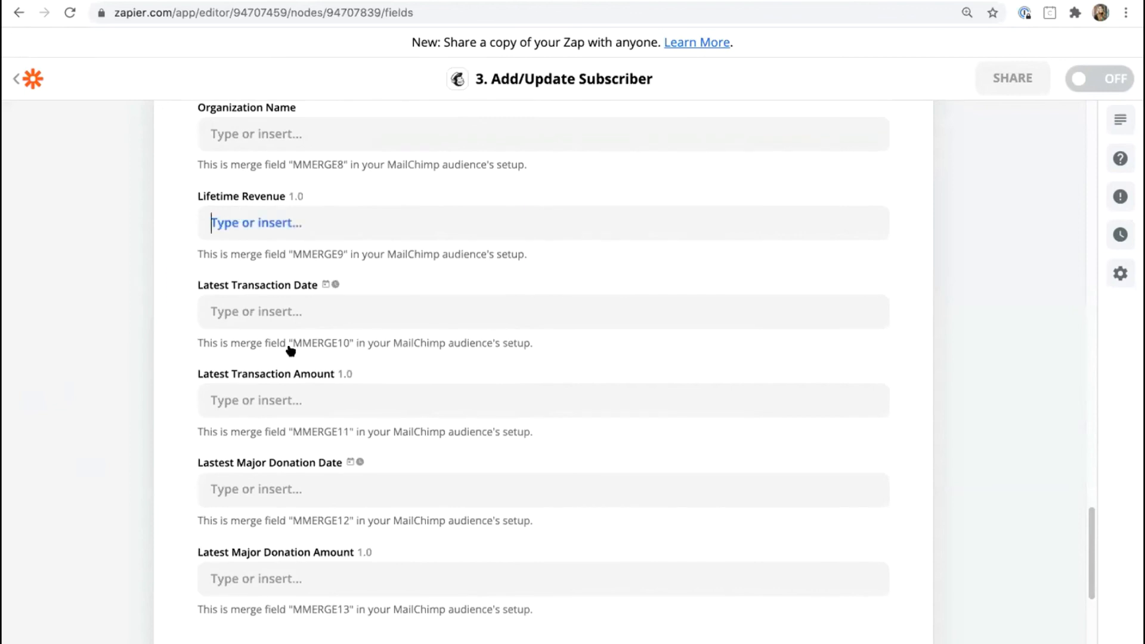
left_click(290, 223)
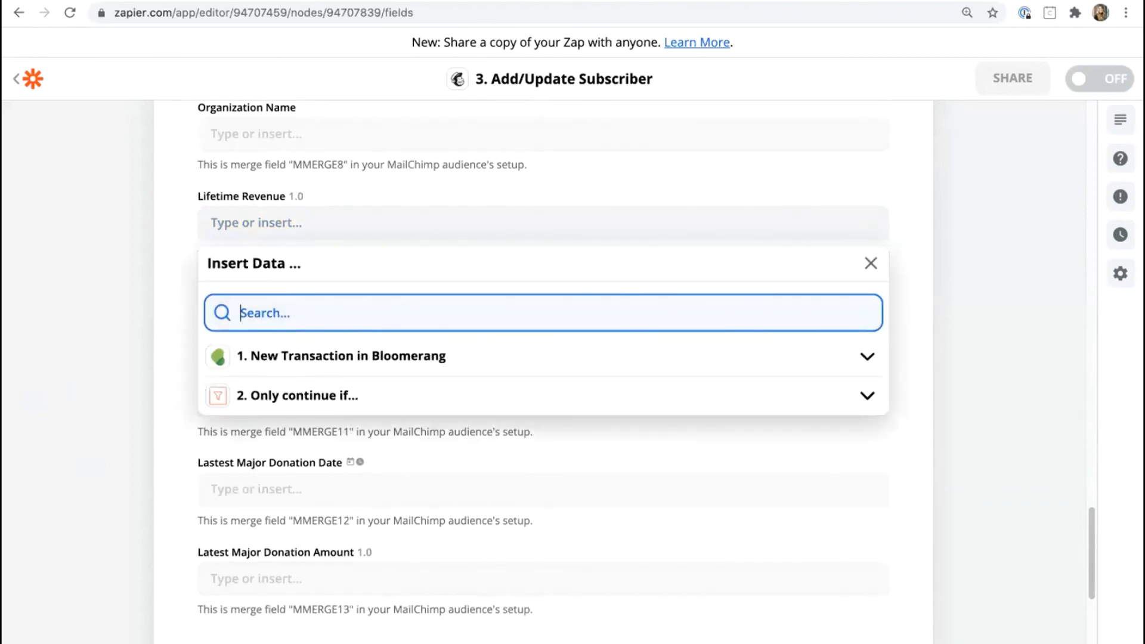
type("lifetime")
left_click(378, 354)
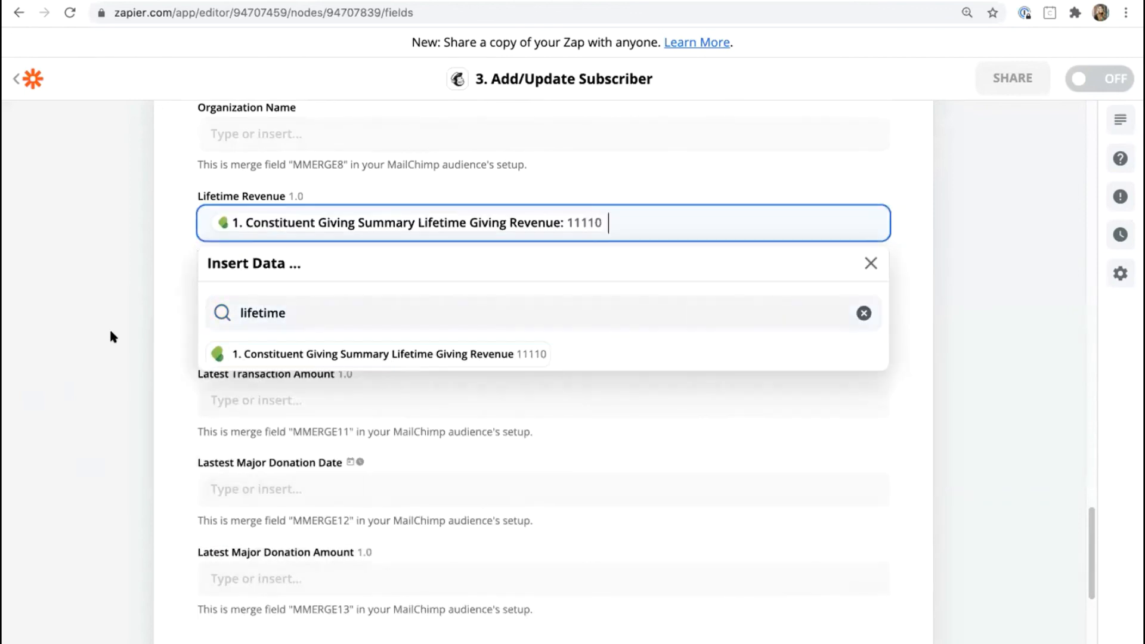
left_click(197, 187)
left_click_drag(197, 198, 284, 201)
Map Latest Transaction Date and Latest Transaction Amount to the Constituent Giving Summary Latest Transaction Date and Latest Transaction Amount.
left_click(272, 316)
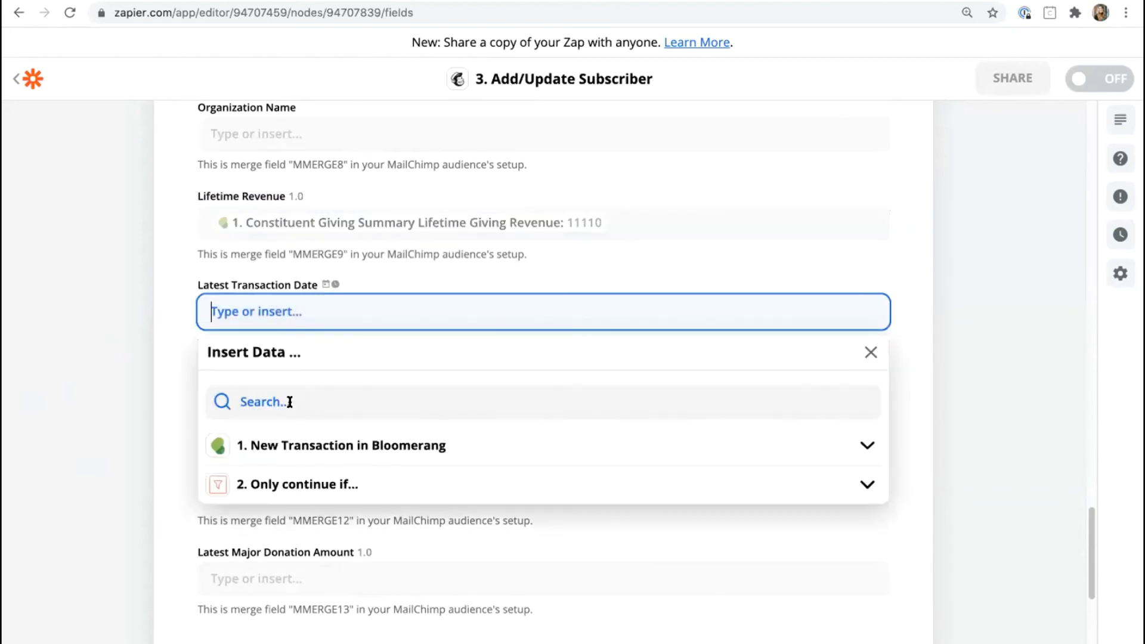
type("Latest transact")
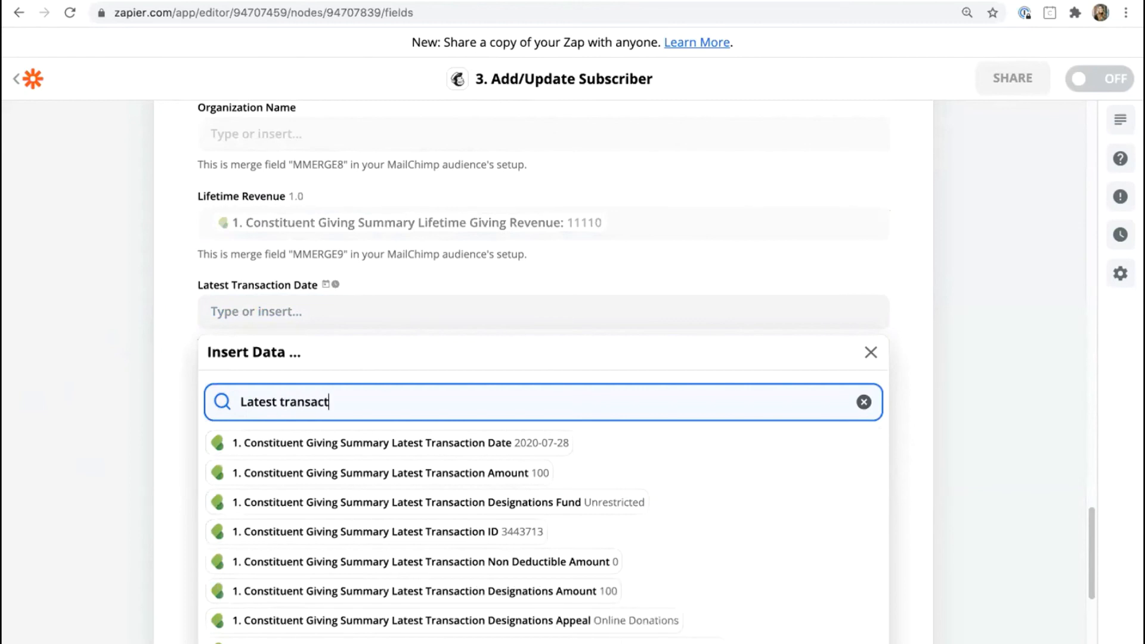
left_click(451, 451)
left_click(82, 413)
left_click(252, 400)
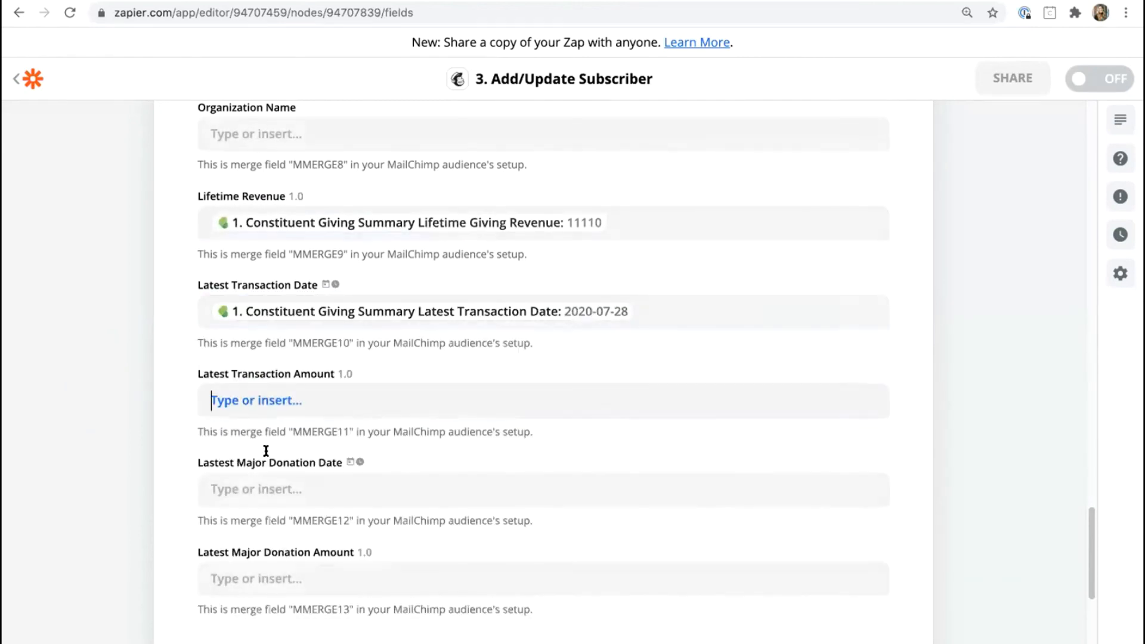
type("latest transa")
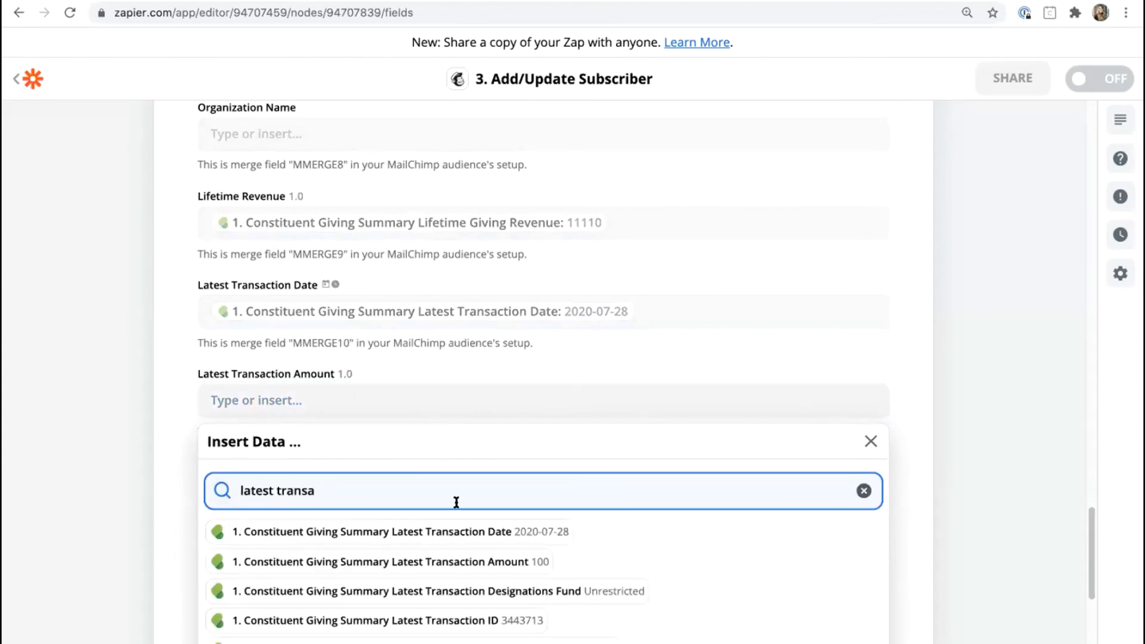
left_click(352, 562)
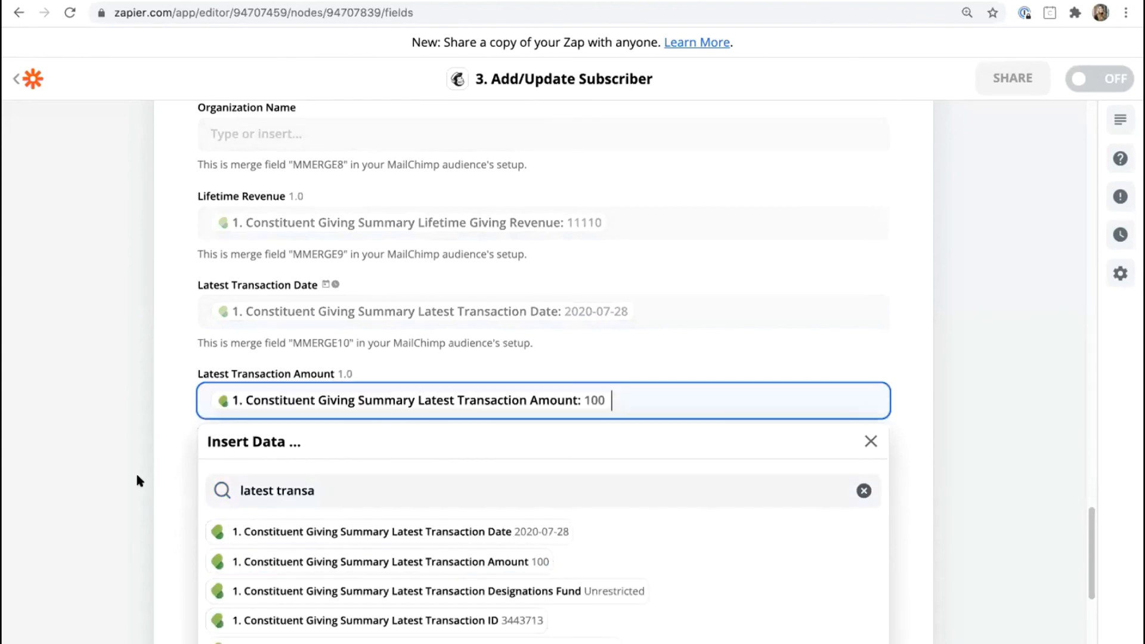
left_click(155, 456)
Map the major donation date field to the Bloomerang transaction's own Date value.
scroll(214, 414, "down", 1)
left_click_drag(195, 386, 337, 388)
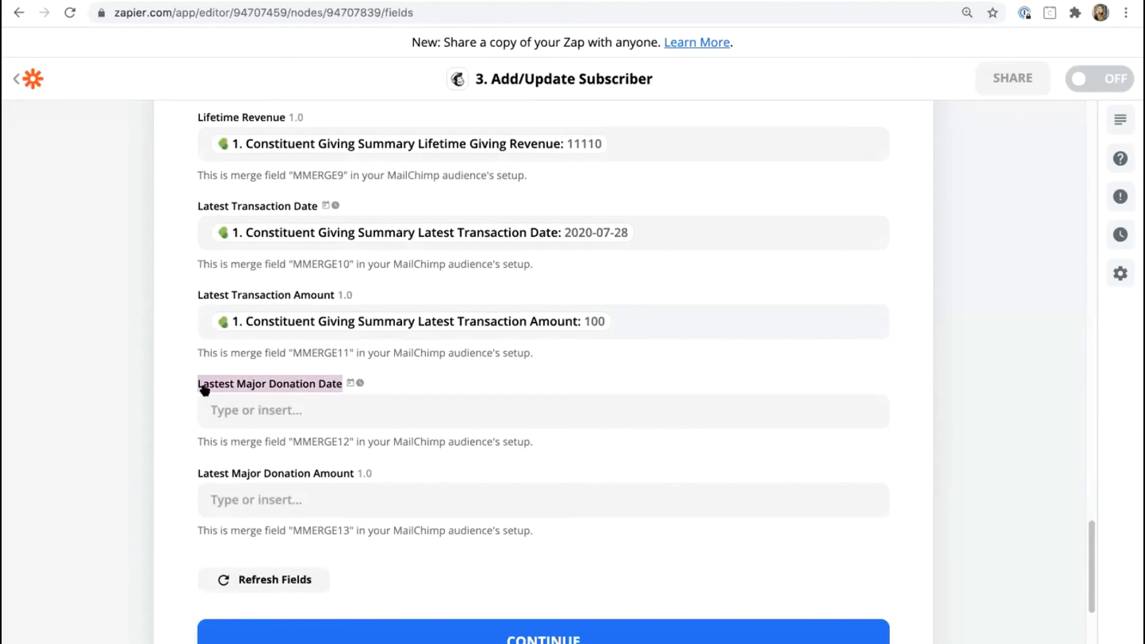
left_click(232, 411)
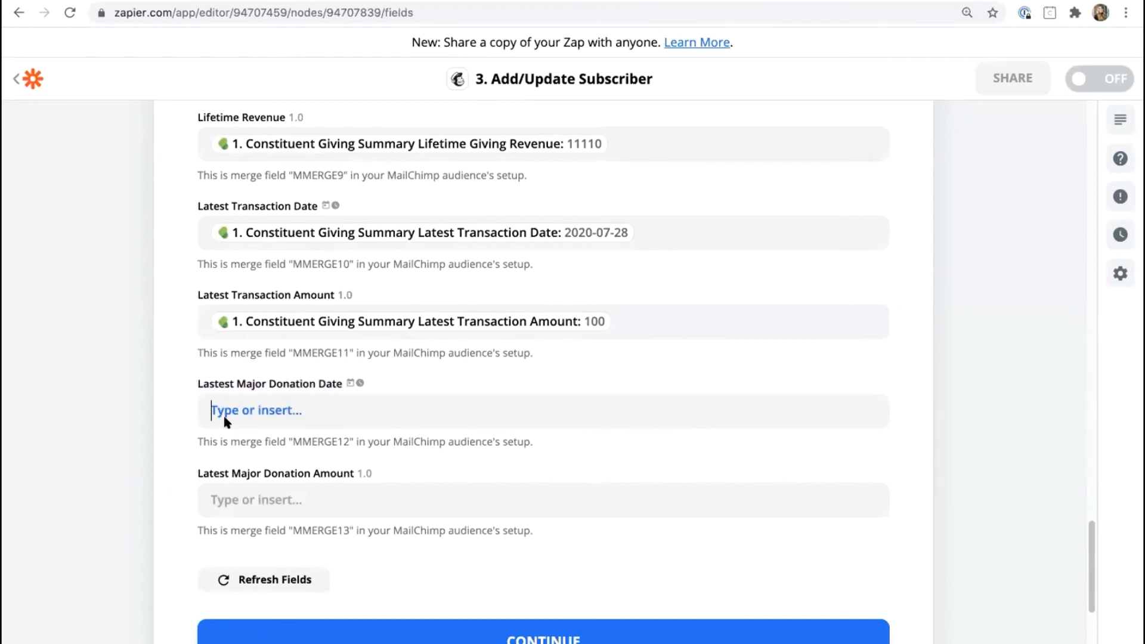
left_click(302, 531)
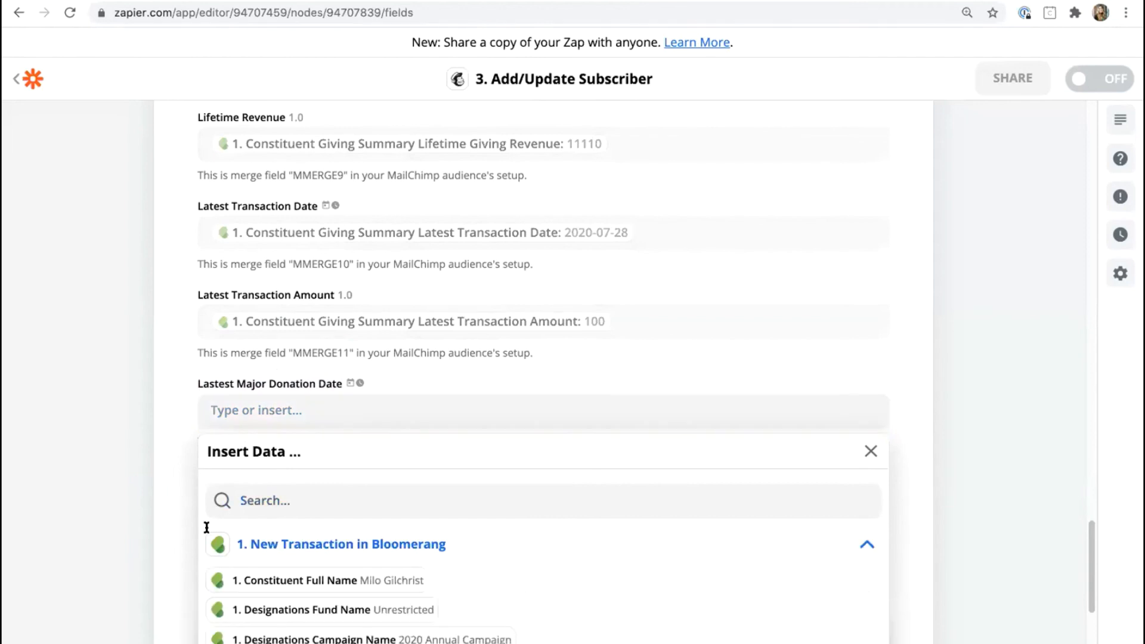
left_click(300, 497)
type("date")
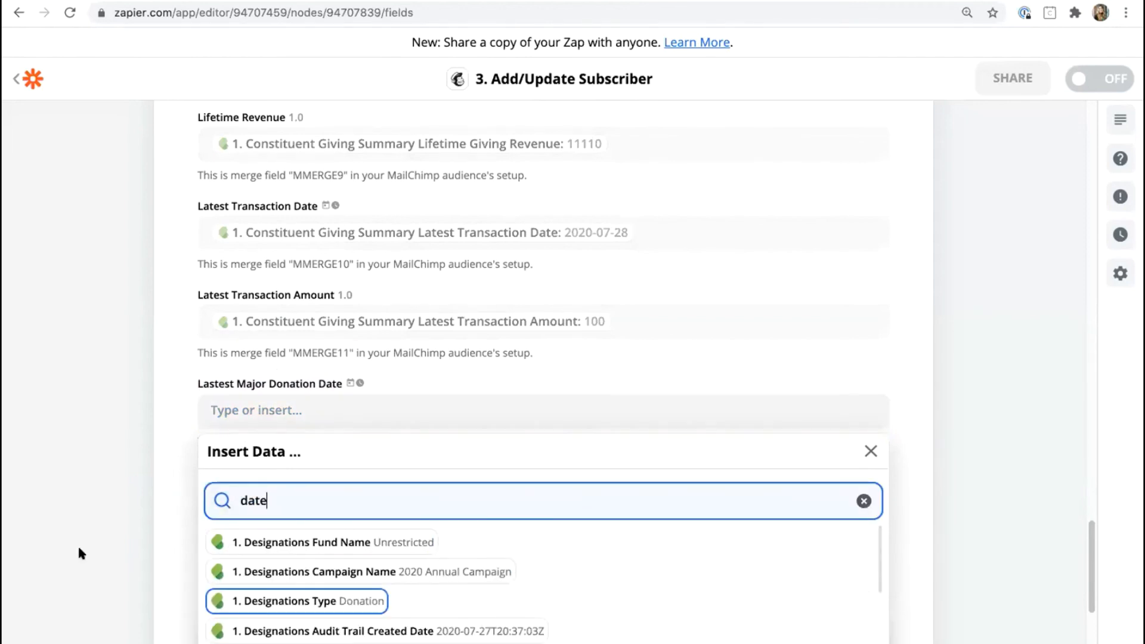
key("Down")
key("Down")
key("Down")
key("Down")
key("Down")
key("Down")
key("Down")
key("Down")
key("Down")
key("Down")
key("Down")
key("Down")
key("Down")
key("Down")
key("Down")
key("Down")
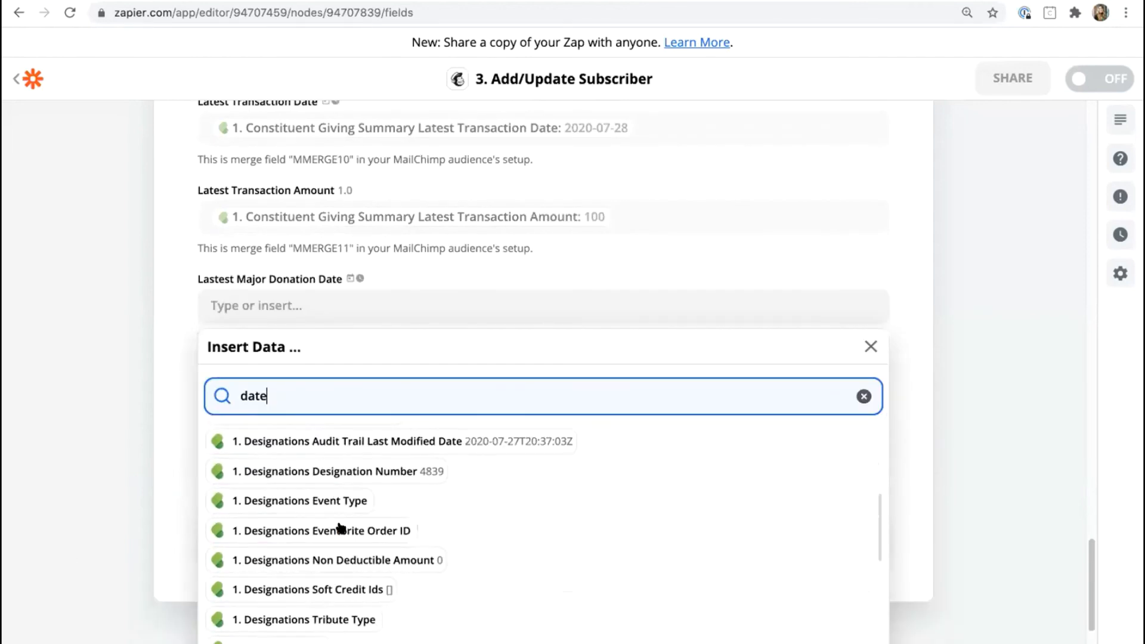
key("Down")
key("Down")
key("Down")
key("Return")
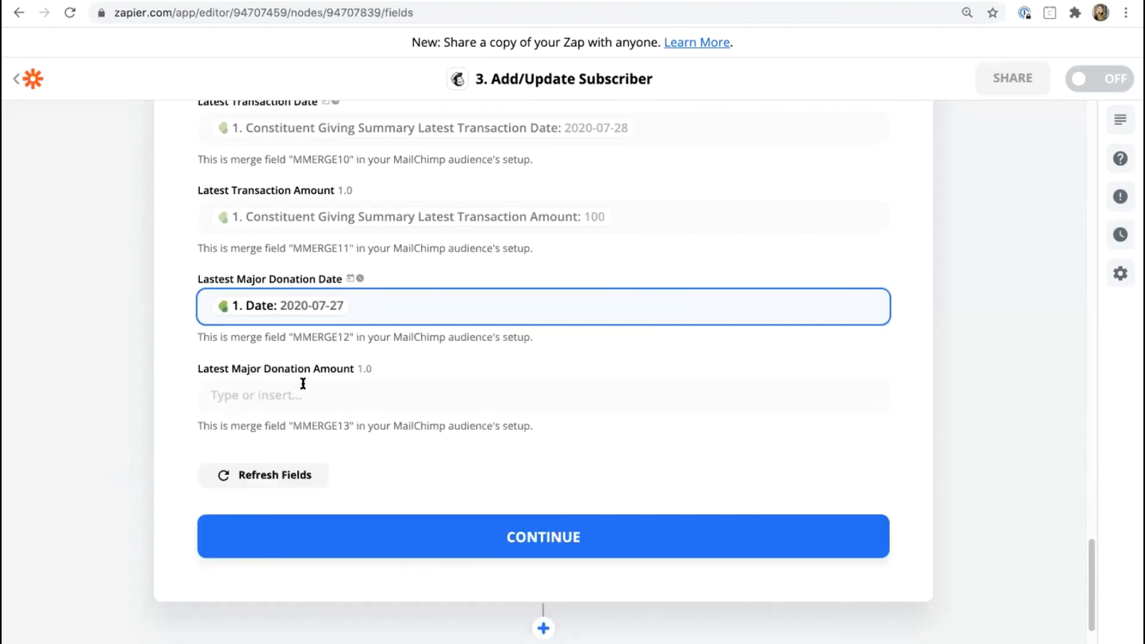
Map Latest Major Donation Amount to the Bloomerang transaction's own Amount value.
left_click(303, 385)
left_click(332, 478)
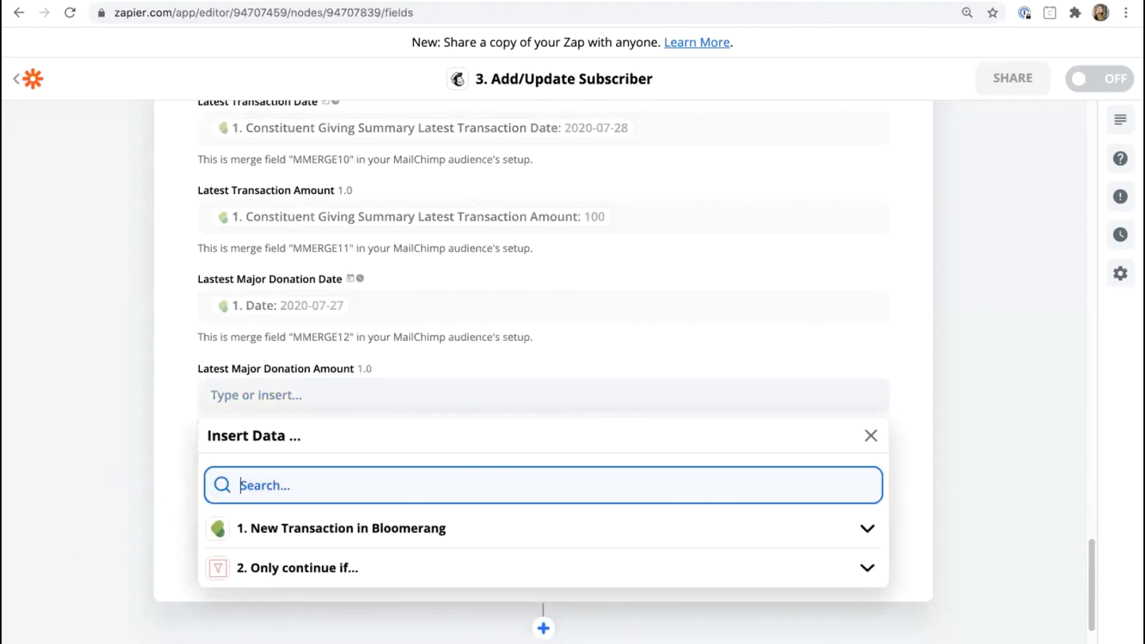
type("amount")
key("Down")
key("Down")
key("Down")
key("Return")
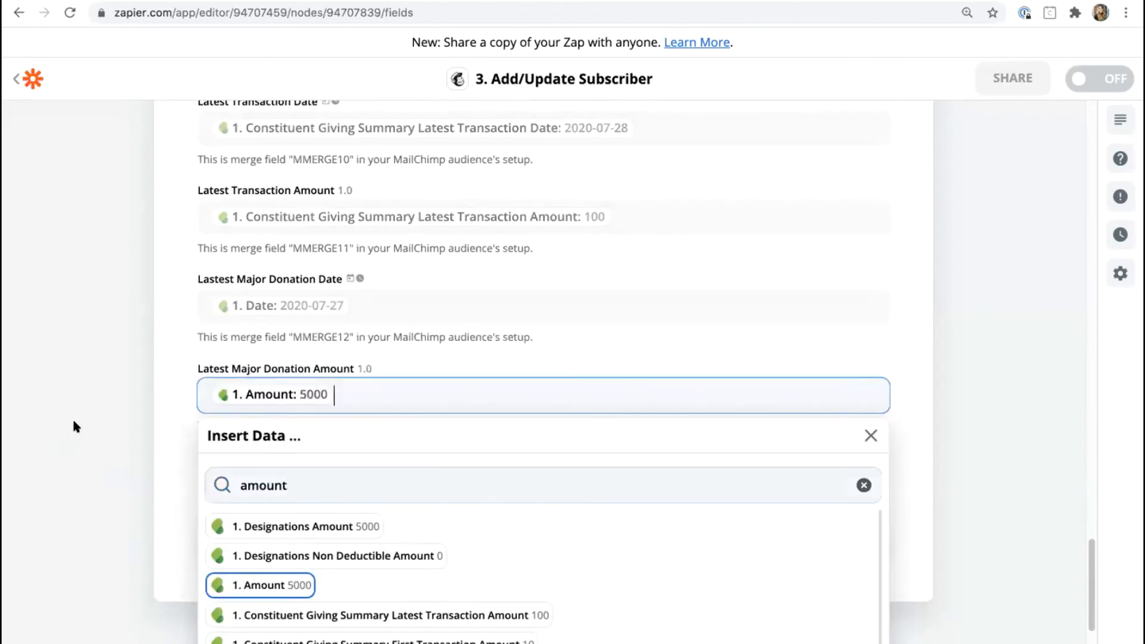
left_click(175, 300)
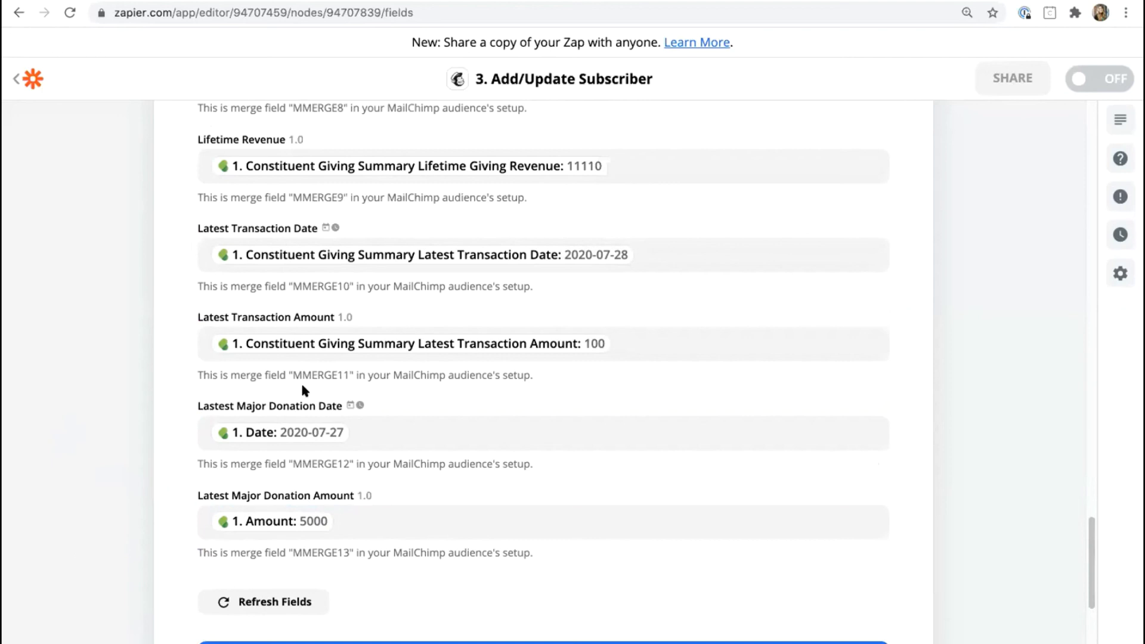
Complete the subscriber field setup and review the test data prepared for Mailchimp.
scroll(366, 460, "down", 1)
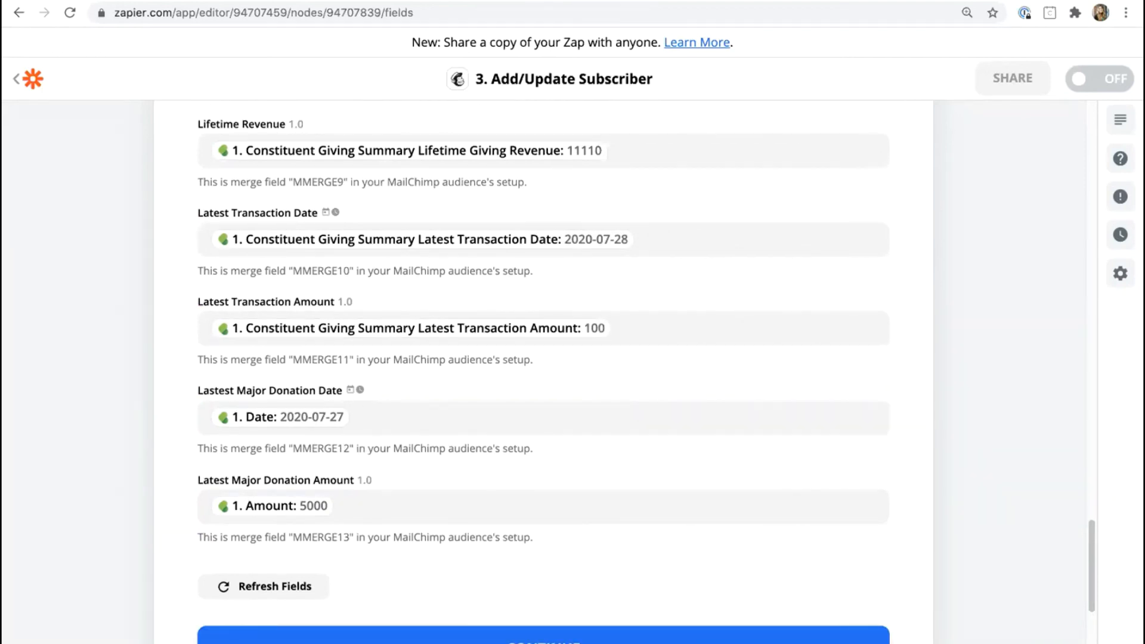
left_click(544, 635)
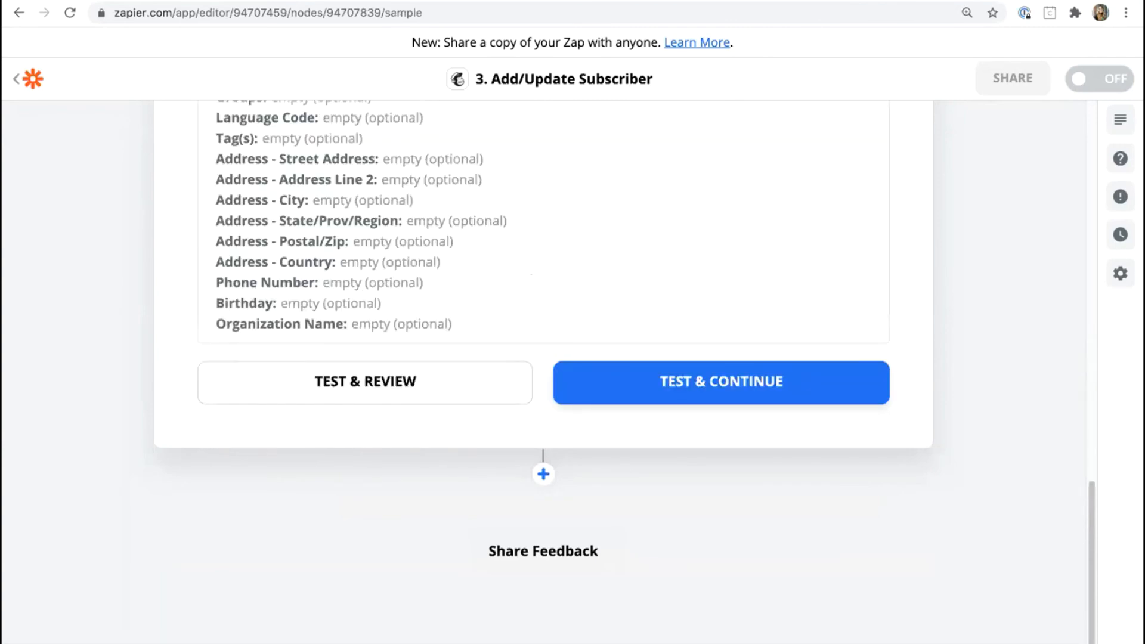
scroll(486, 351, "up", 10)
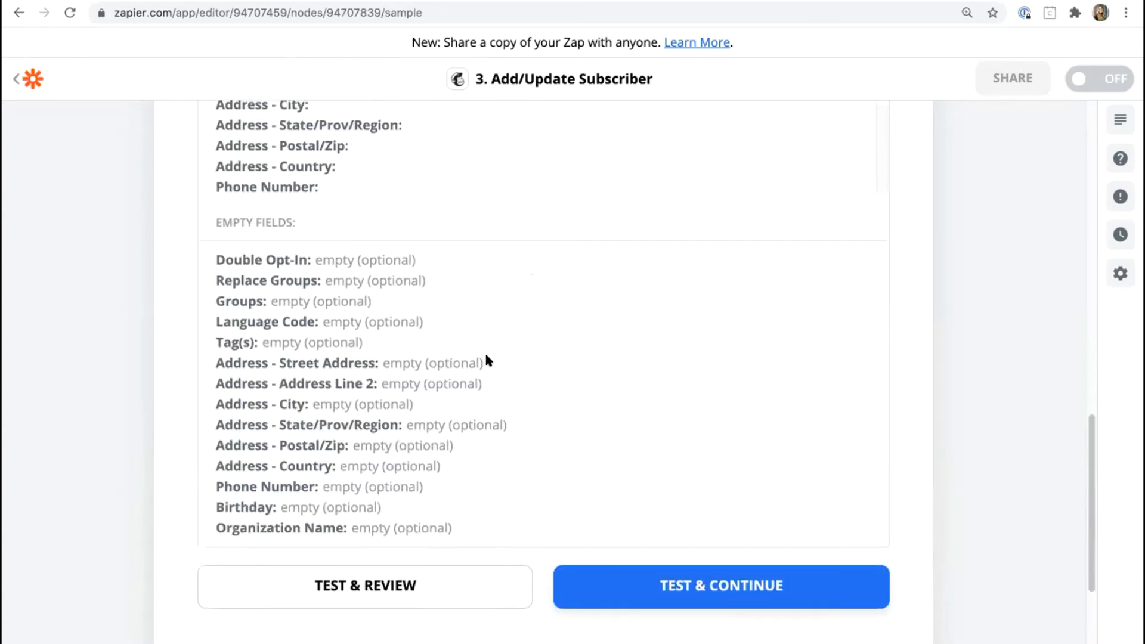
scroll(486, 376, "up", 8)
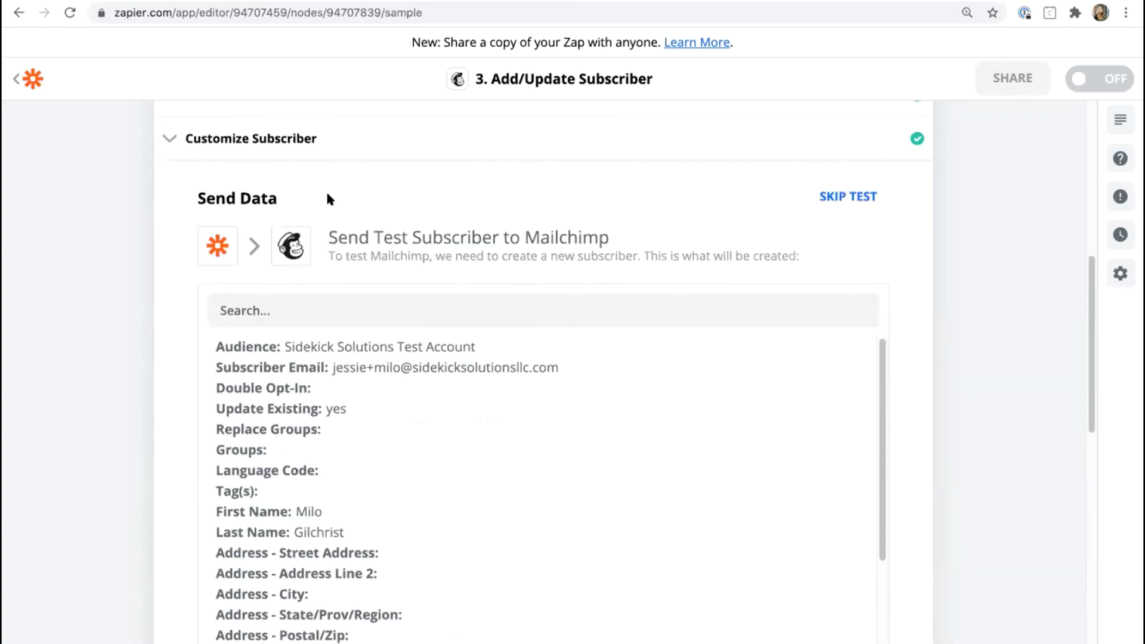
scroll(496, 353, "down", 15)
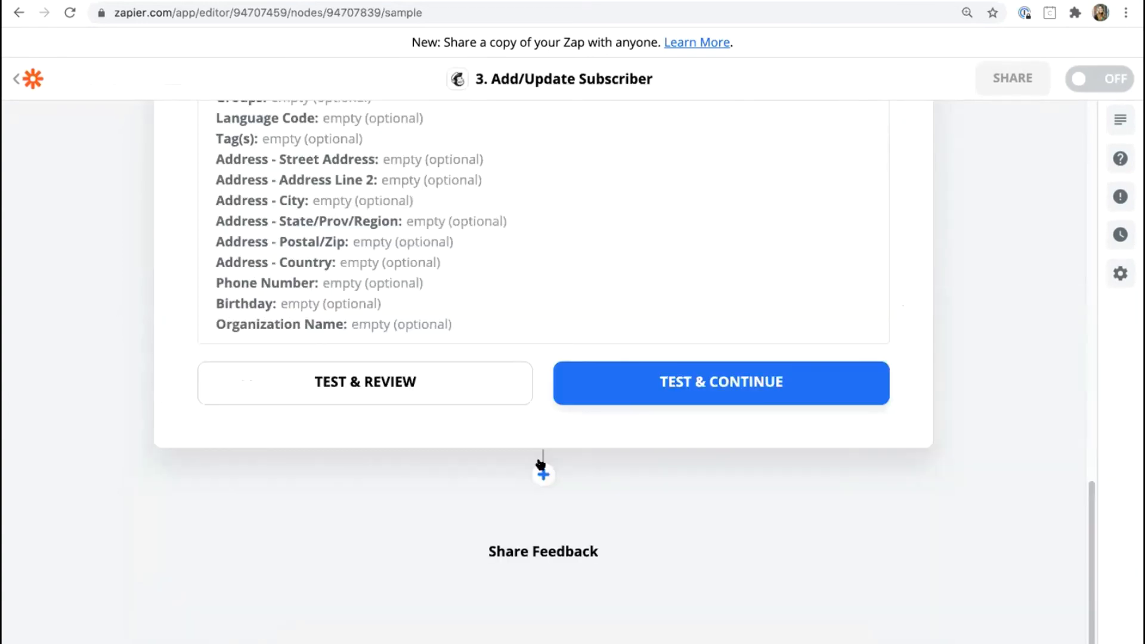
Add a fourth zap step using Mailchimp with the action event for a subscriber's custom event.
left_click(541, 467)
type("mailchimp")
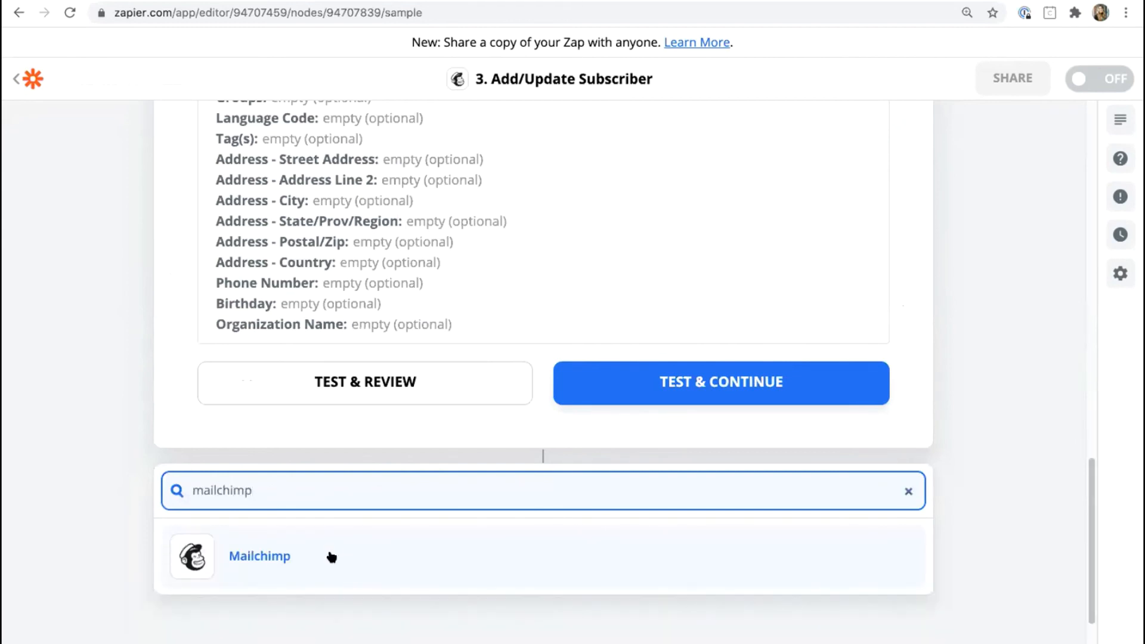
left_click(332, 557)
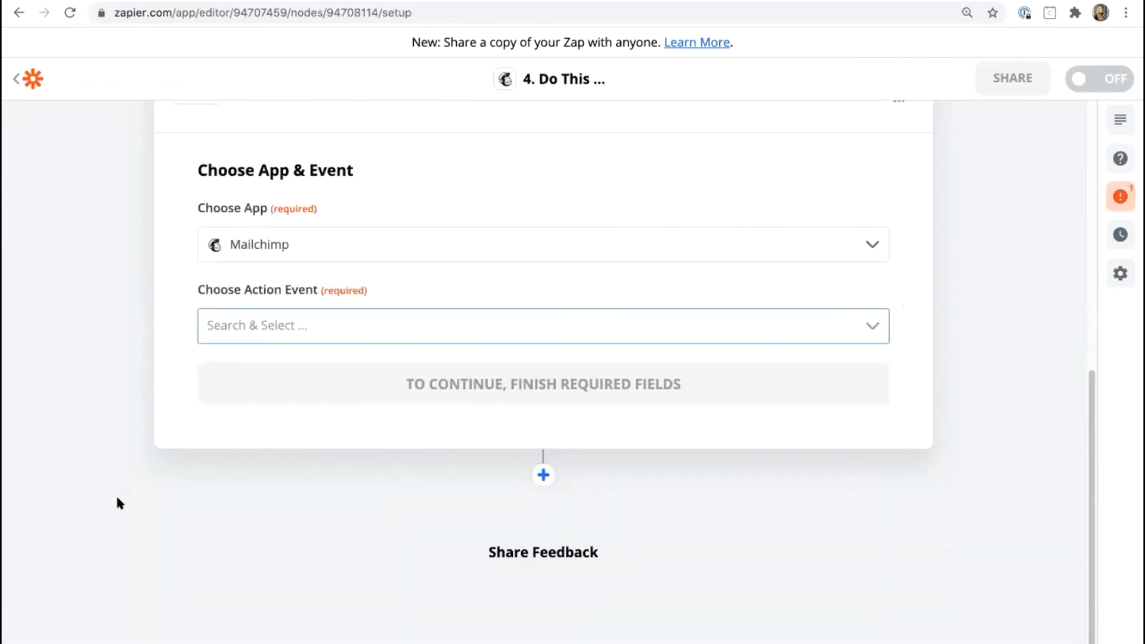
left_click(351, 336)
scroll(304, 440, "down", 1)
scroll(304, 440, "down", 5)
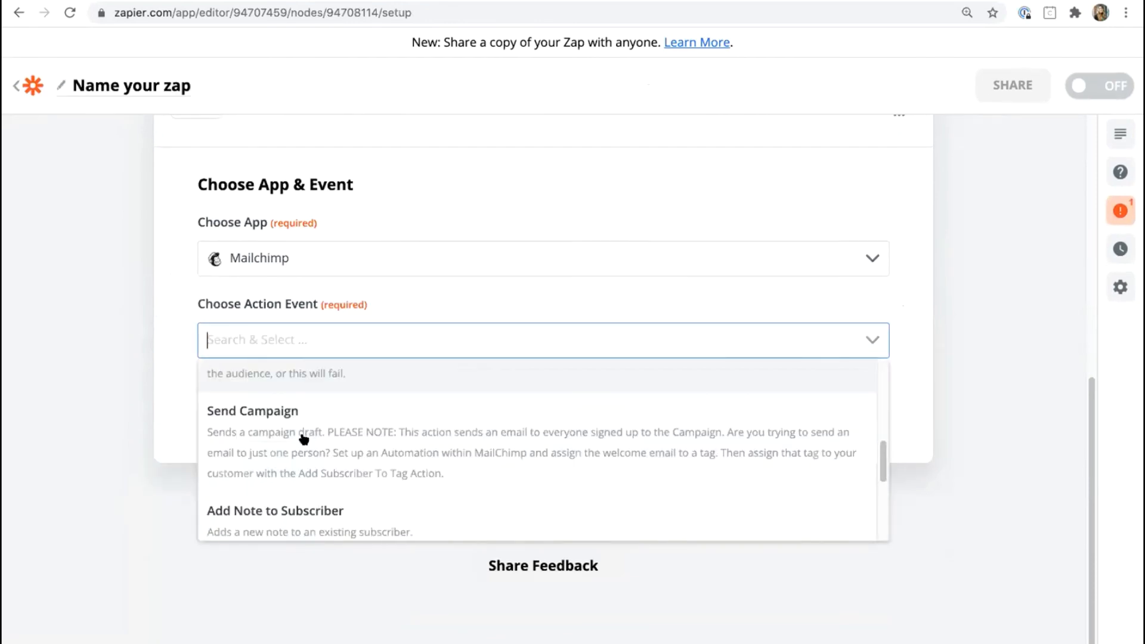
left_click(304, 444)
left_click(422, 380)
Connect the custom event action to the Sidekick Solutions Sandbox account and choose the Sidekick Solutions Test Account audience.
left_click(353, 301)
left_click(330, 352)
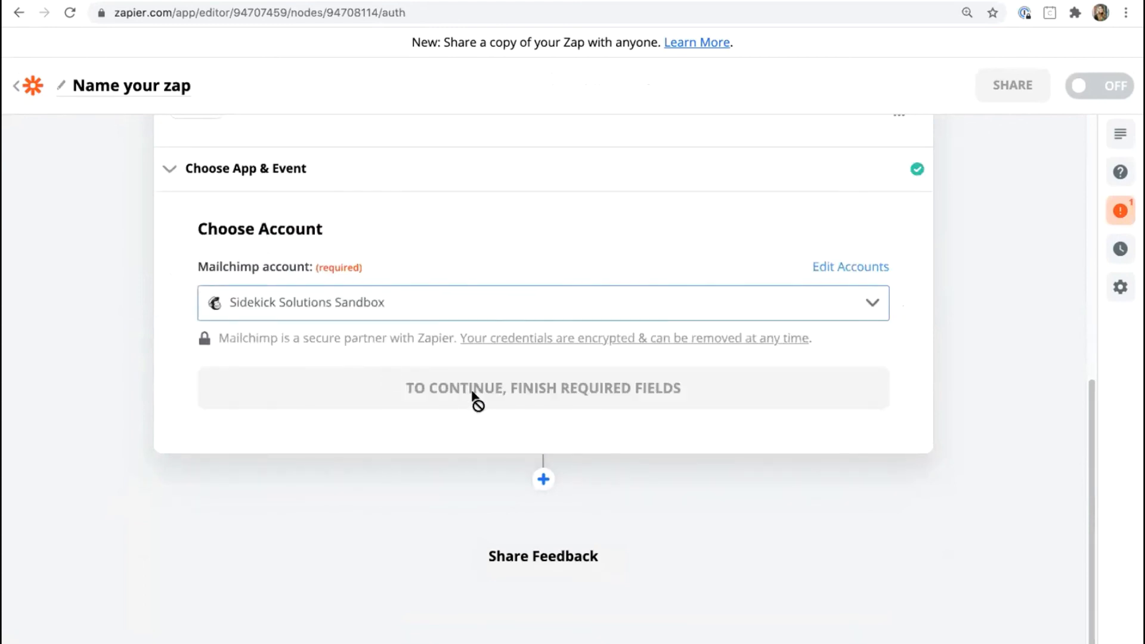
left_click(273, 379)
left_click(283, 340)
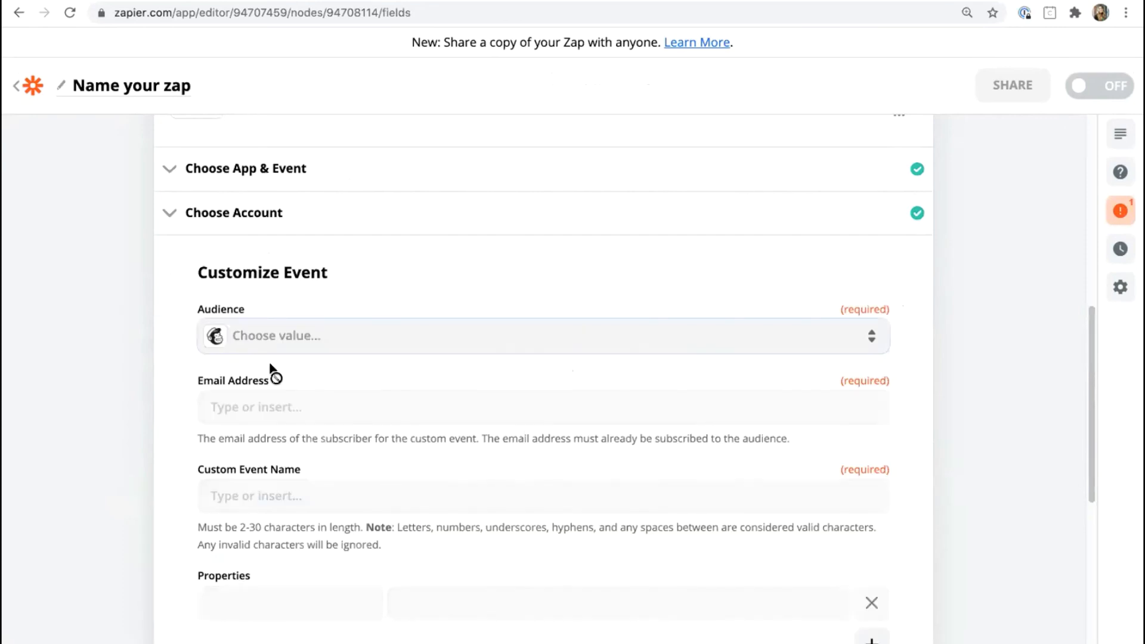
left_click(272, 486)
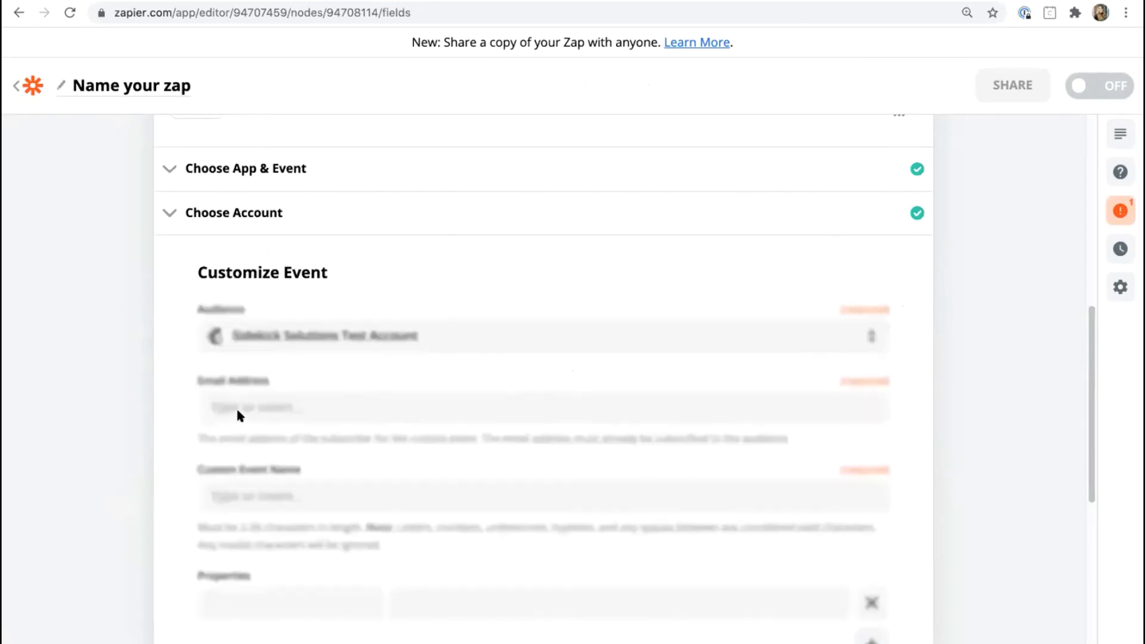
Map the custom event's Email Address to the Bloomerang Constituent Primary Email Value.
left_click(263, 405)
left_click(288, 499)
type("primary")
left_click(469, 567)
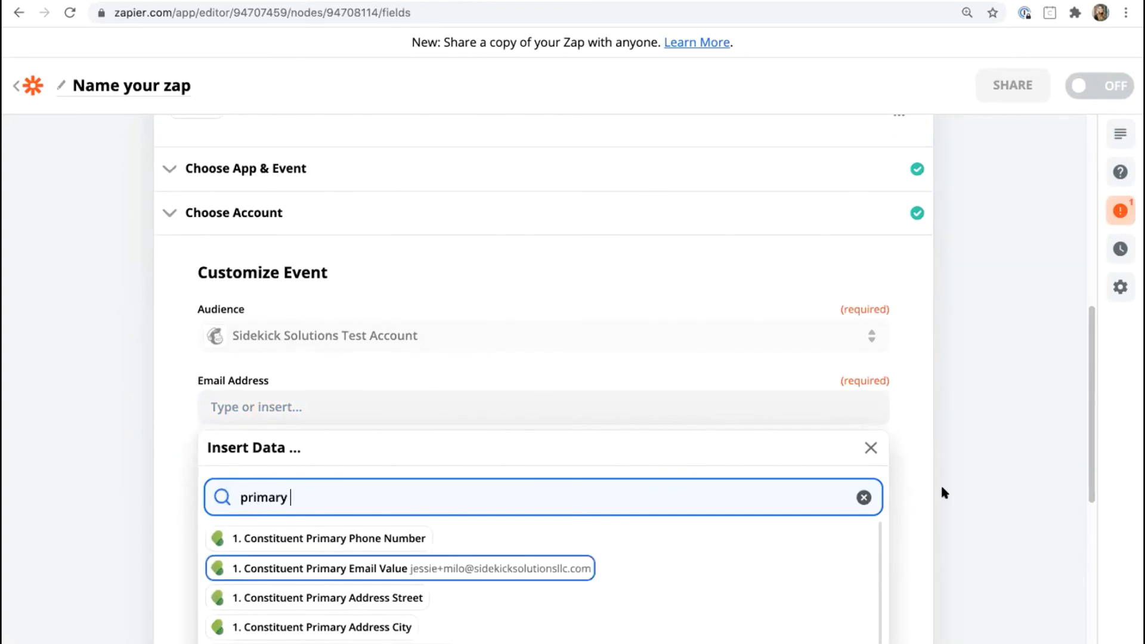
left_click(239, 288)
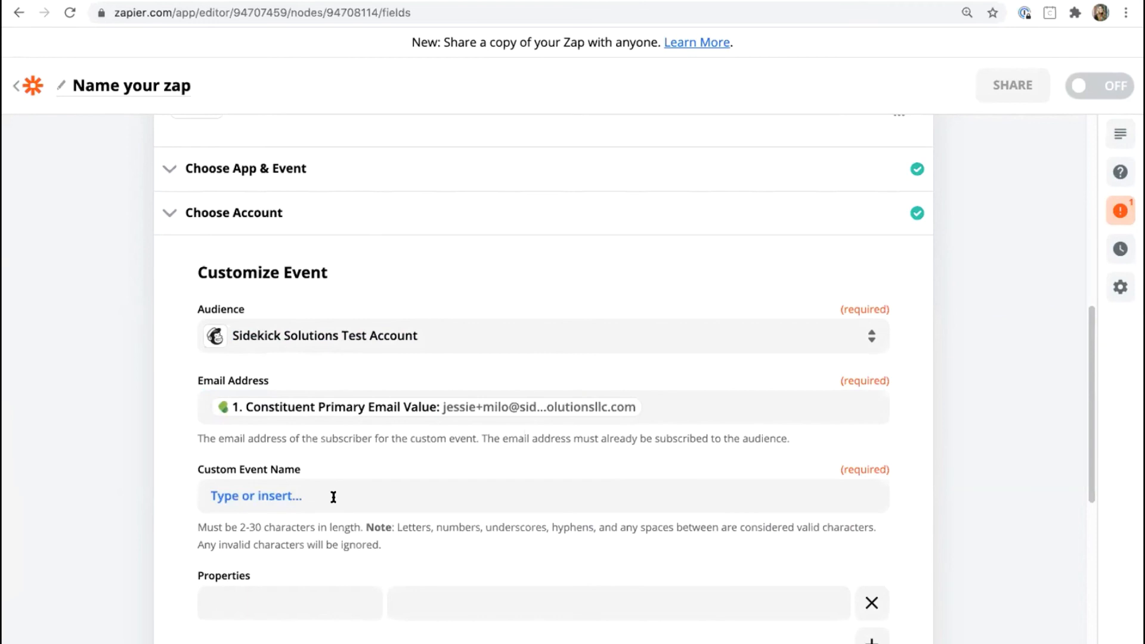
Name the custom event major_donation.
left_click(213, 504)
left_click(134, 495)
left_click(264, 493)
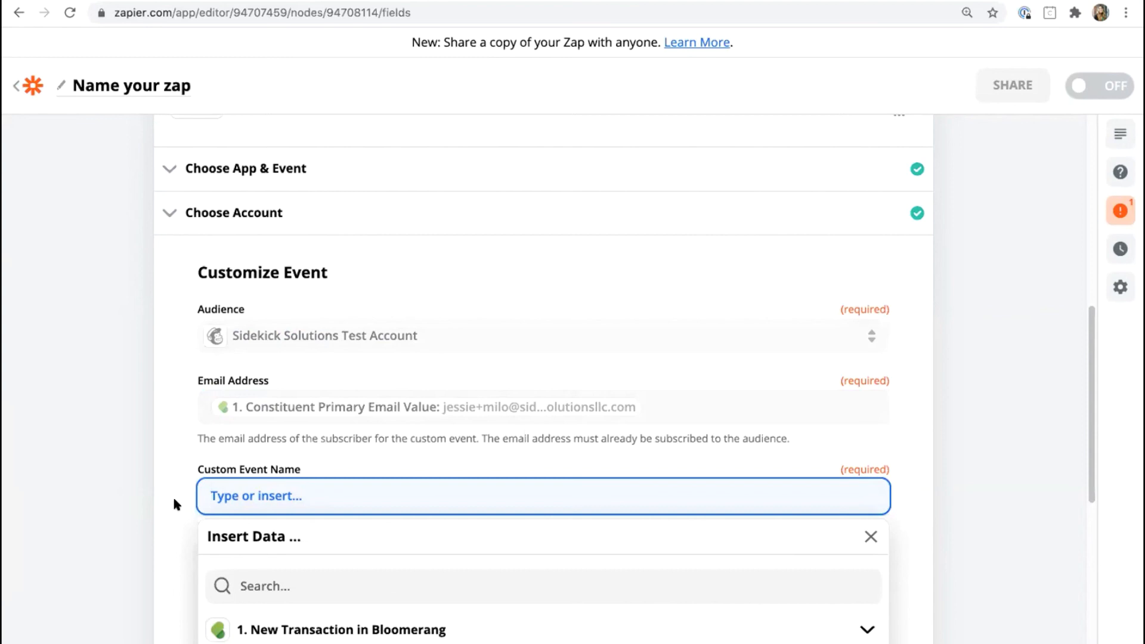
type("maj")
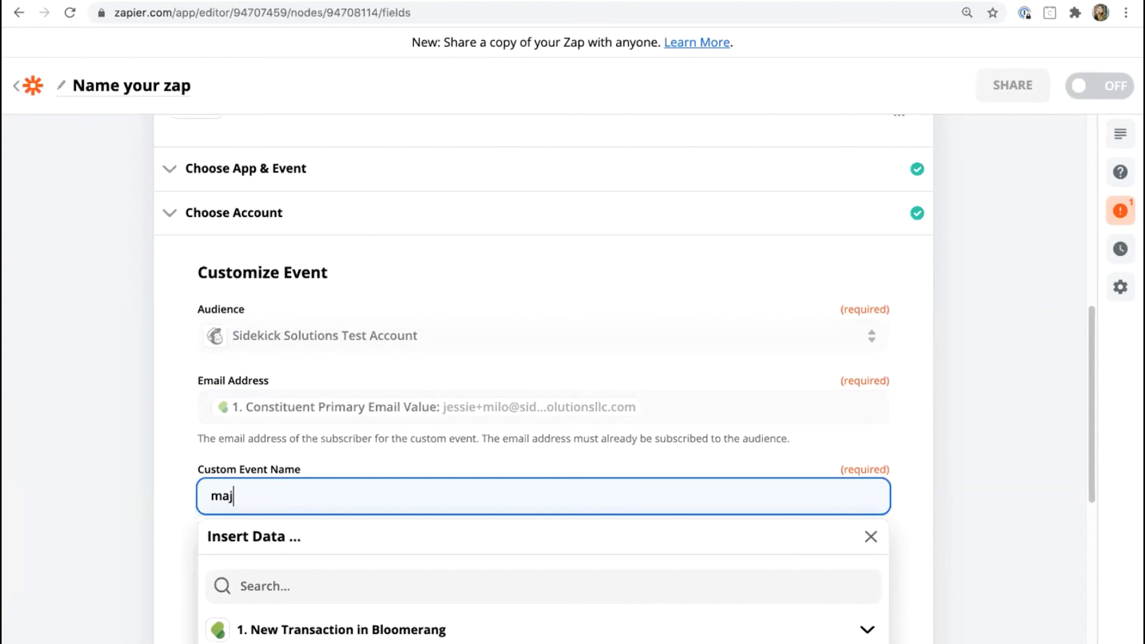
type("or_donation")
left_click(144, 450)
left_click_drag(391, 493, 199, 513)
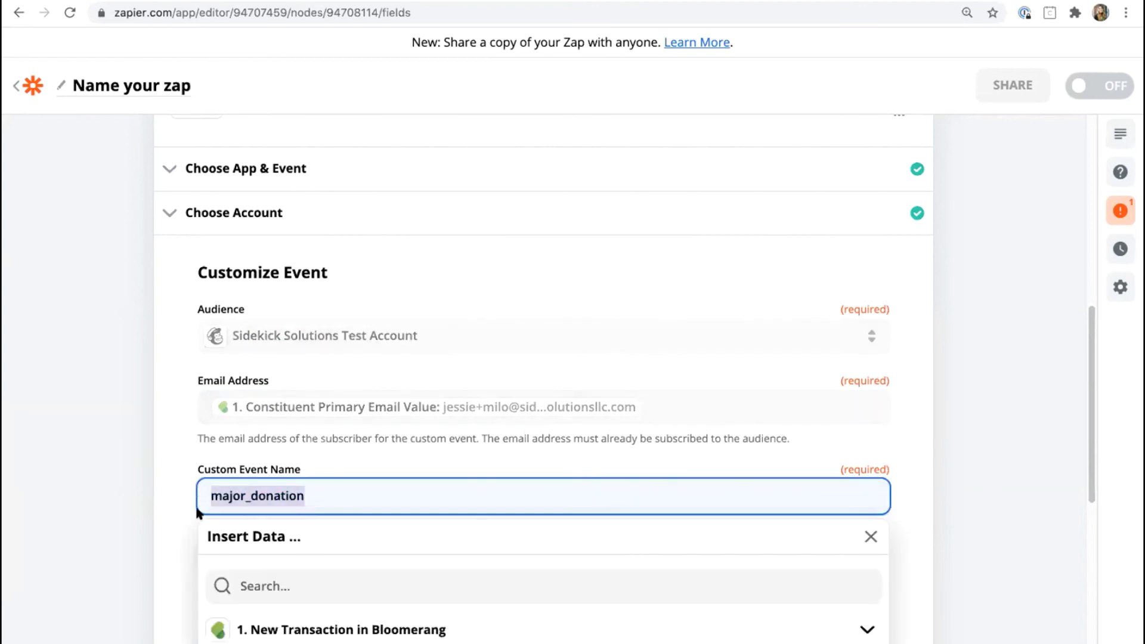
left_click(174, 504)
Add a second property row to the custom event and name the two properties Date and Amount.
scroll(182, 495, "down", 2)
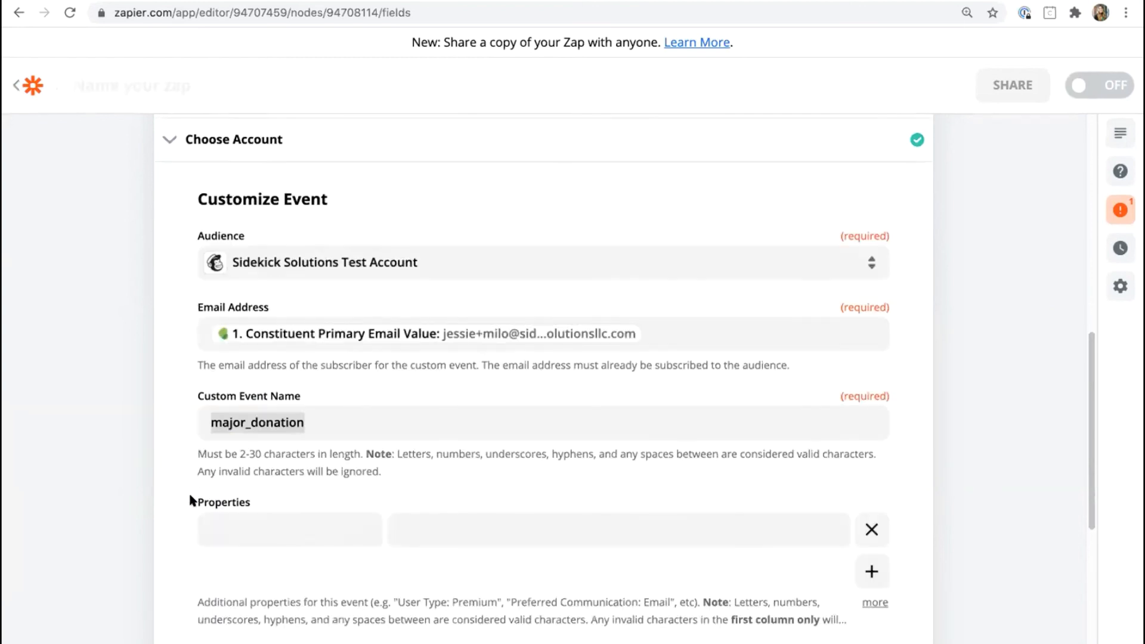
left_click(864, 557)
left_click(309, 471)
type("Date")
left_click(265, 508)
type("Amount")
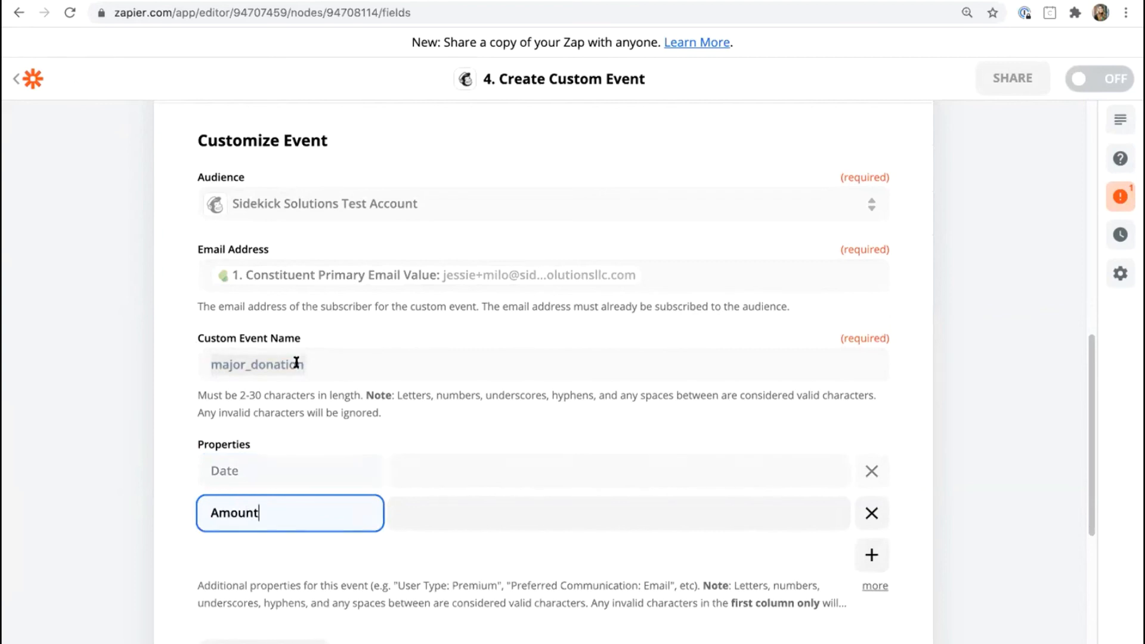
Map the Date property to the Date value of the new Bloomerang transaction.
left_click(439, 466)
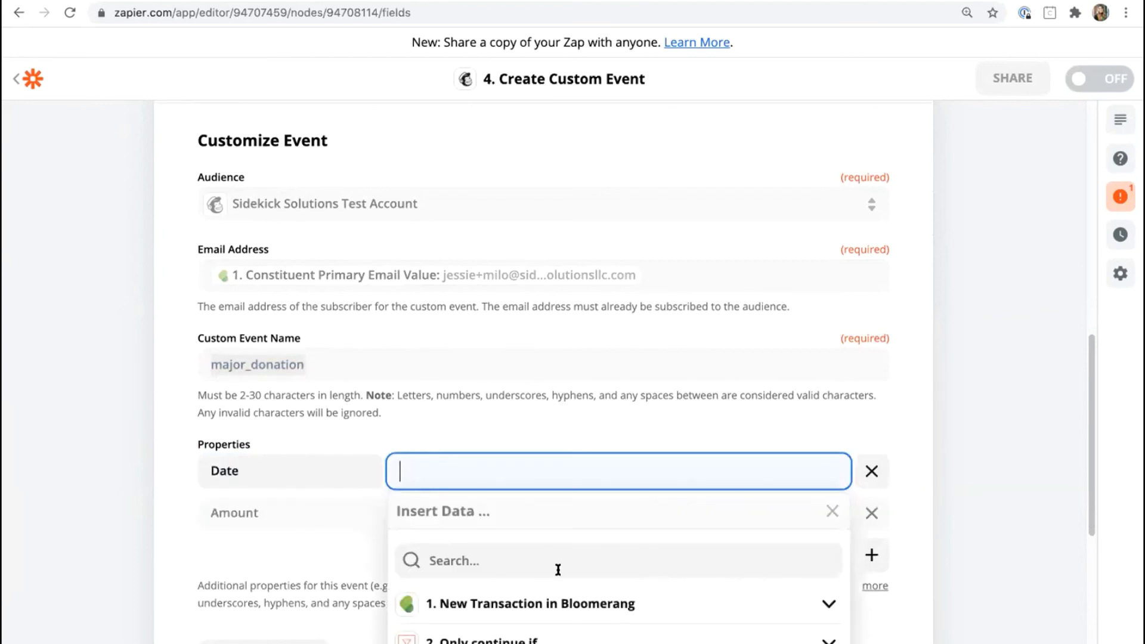
left_click(506, 555)
type("date")
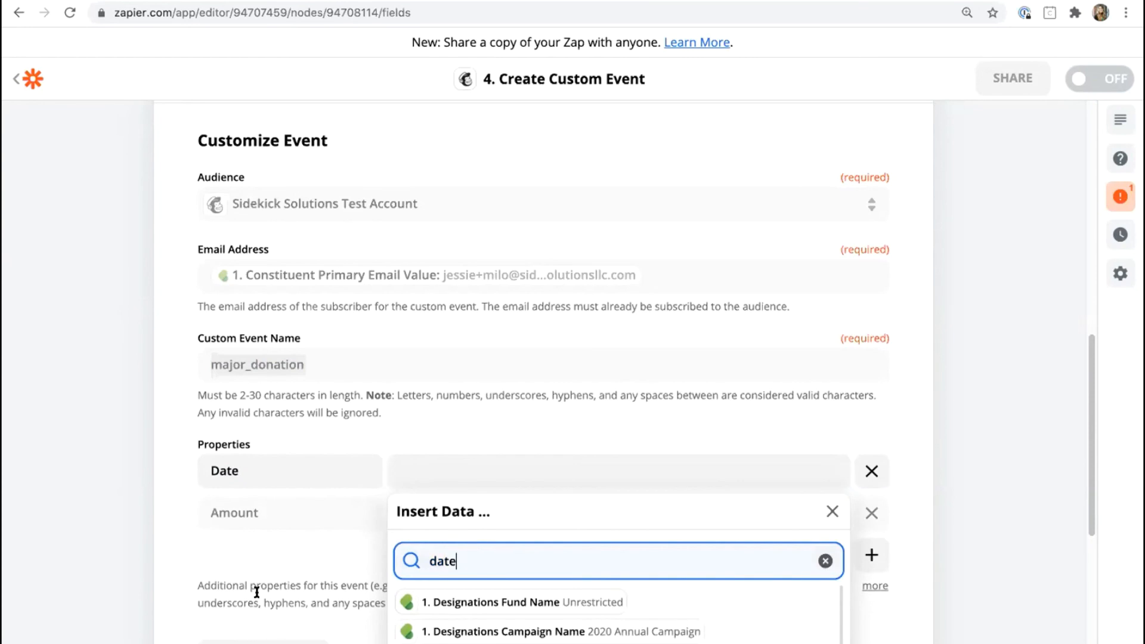
scroll(525, 555, "down", 3)
scroll(528, 552, "down", 5)
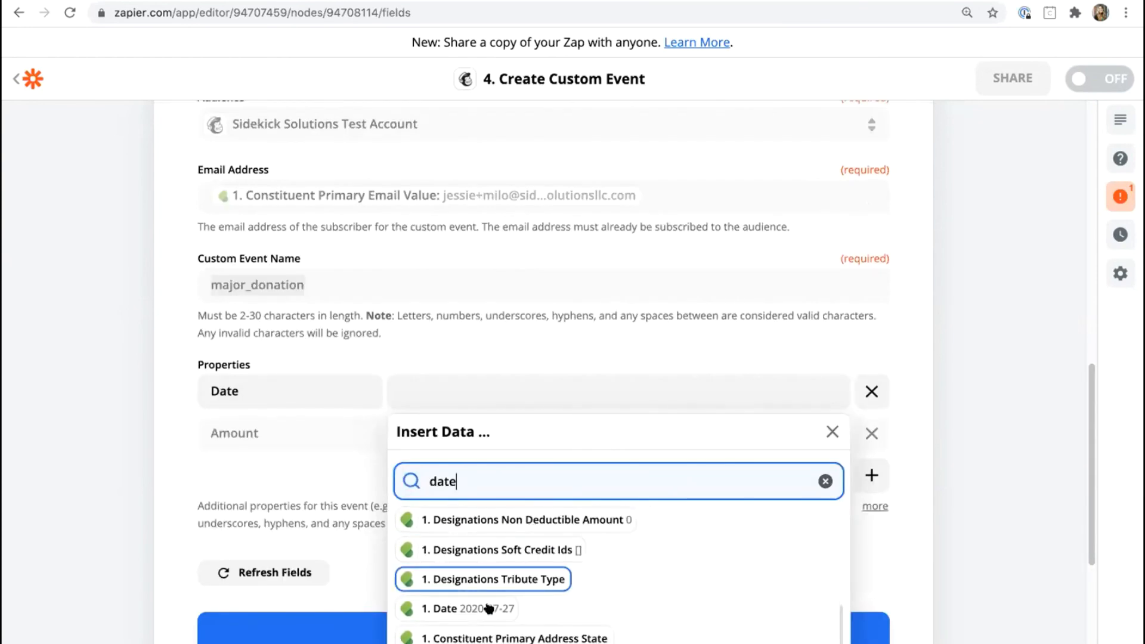
left_click(501, 609)
Map the Amount property to the Amount value of the new Bloomerang transaction, not the designations amount.
left_click(411, 437)
left_click(445, 523)
type("amount")
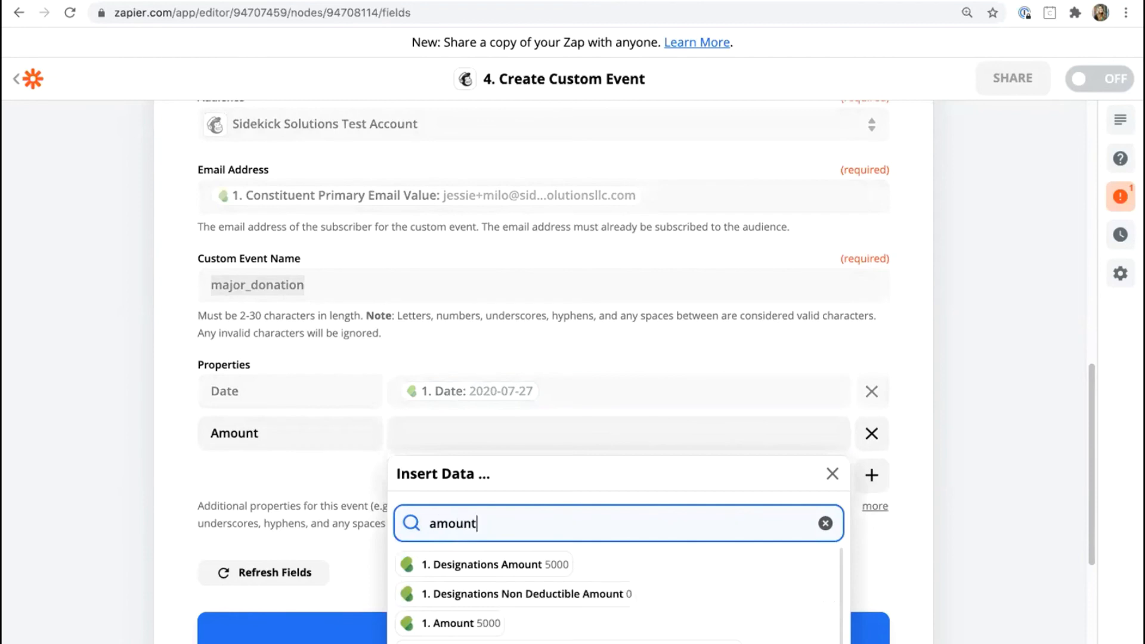
left_click(474, 622)
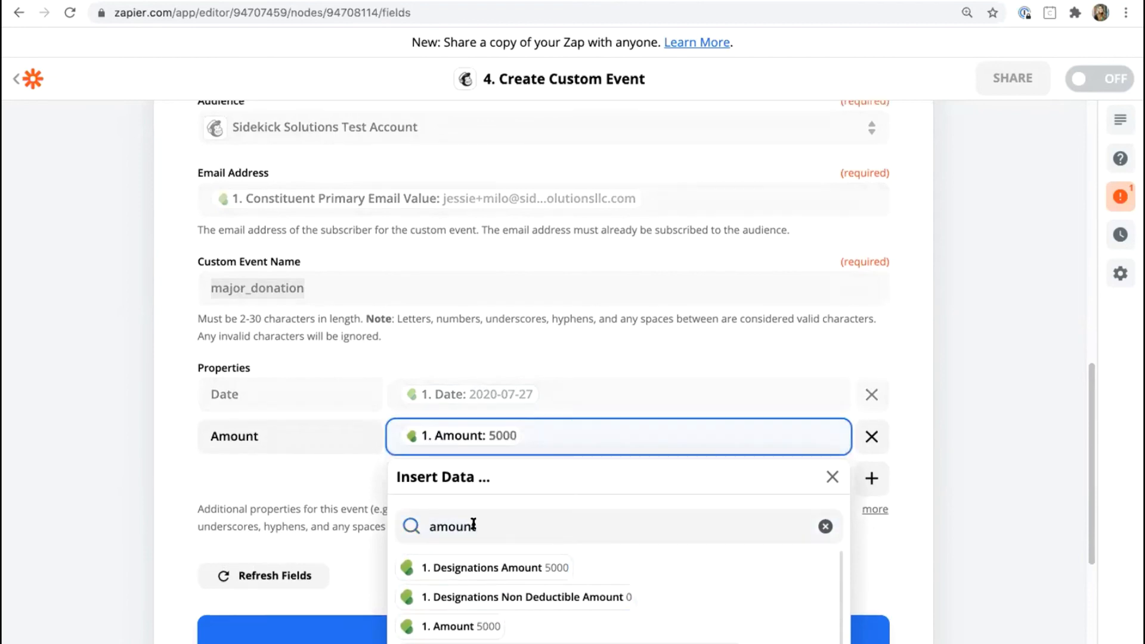
scroll(168, 459, "up", 1)
left_click(171, 482)
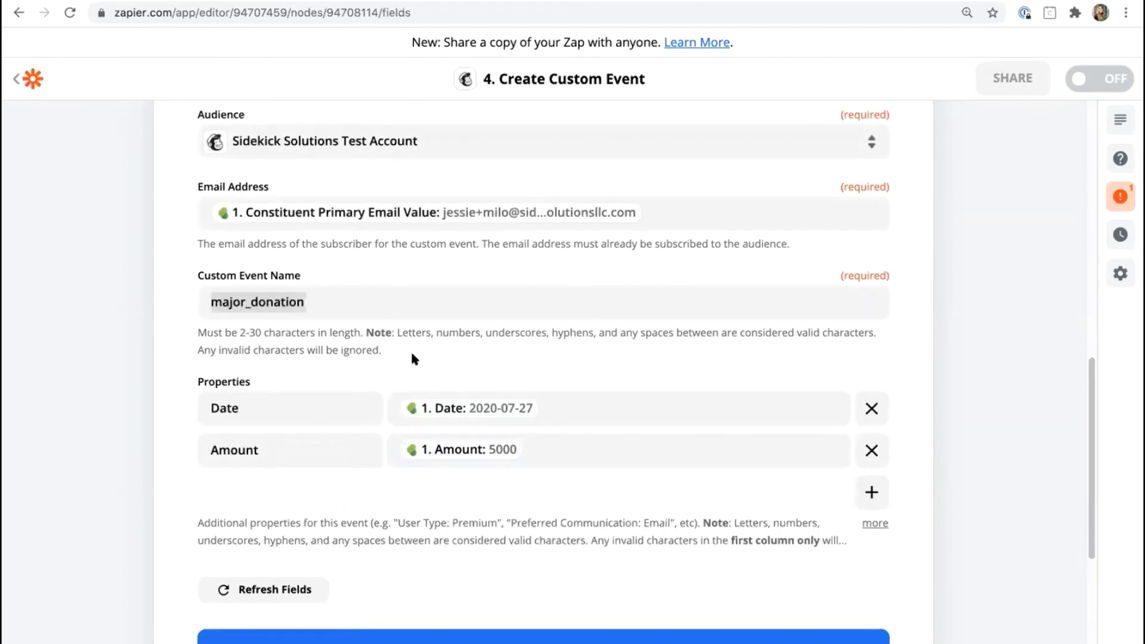
Review the custom event's email mapping, event name, and Date and Amount properties.
double_click(315, 302)
left_click(154, 388)
scroll(306, 330, "up", 1)
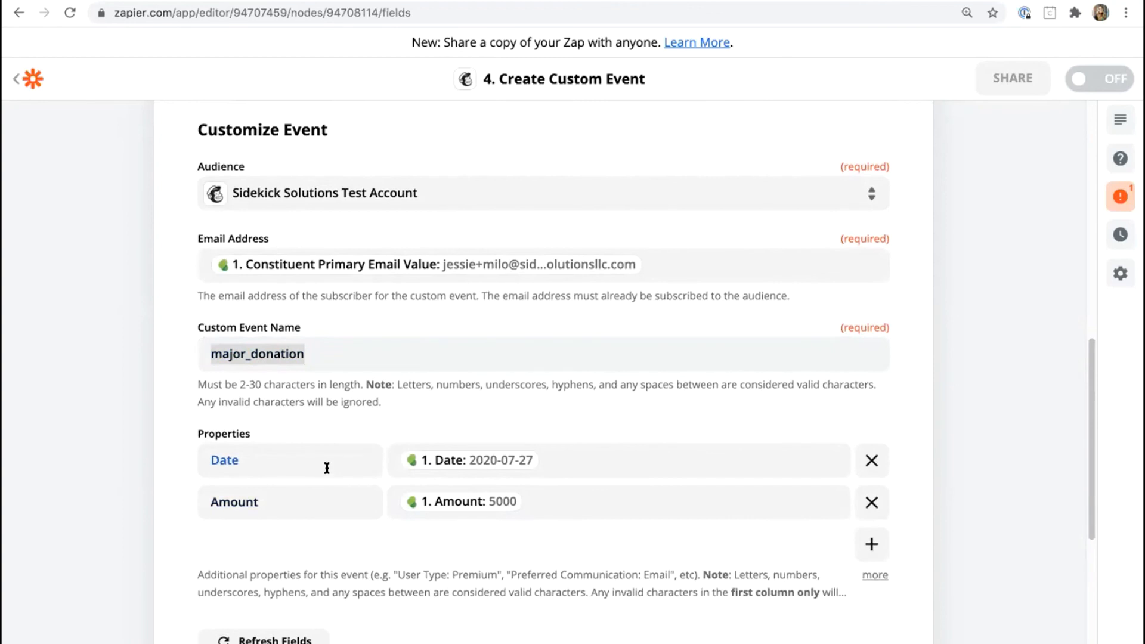
scroll(327, 468, "down", 1)
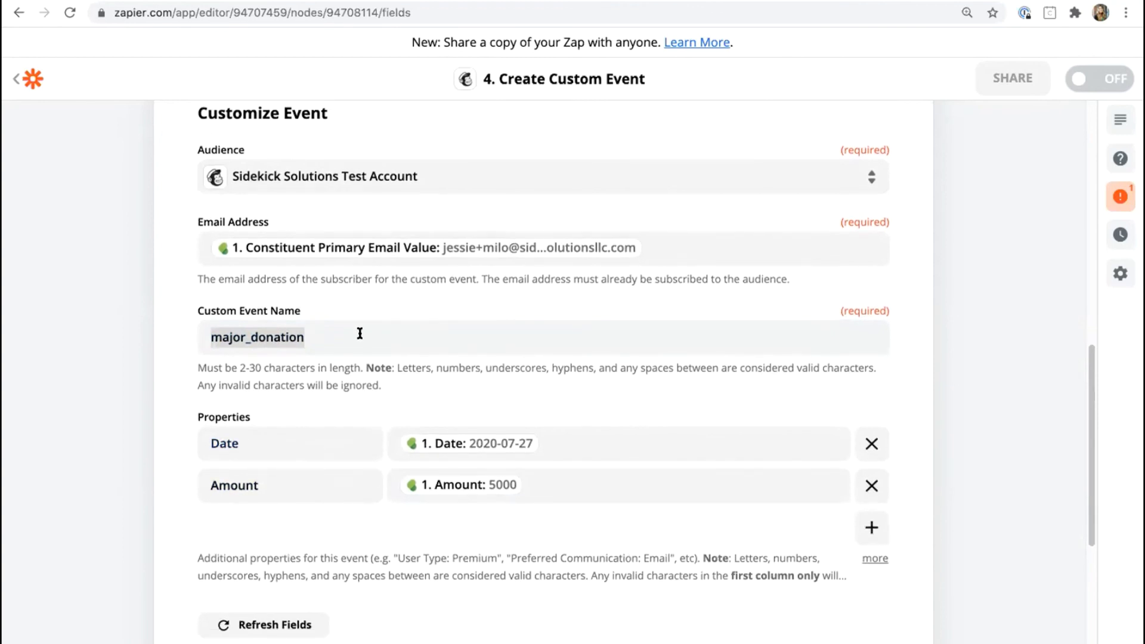
left_click(587, 458)
scroll(547, 560, "down", 5)
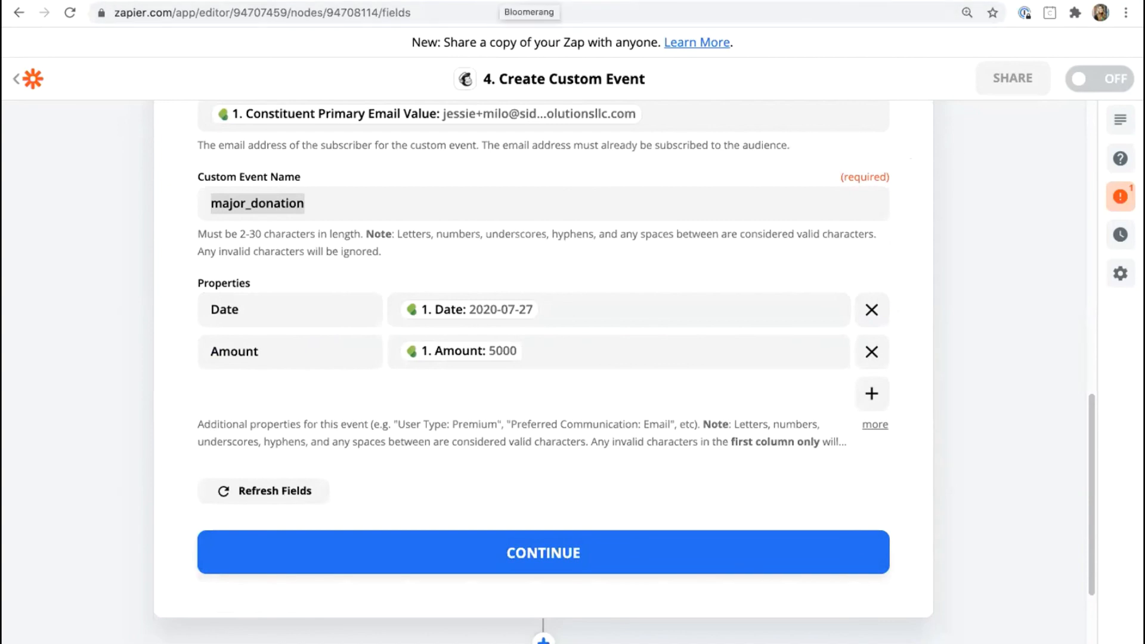
Switch to Bloomerang, open the other test constituent's record, the one without any giving history, and start a new donation.
left_click(519, 1)
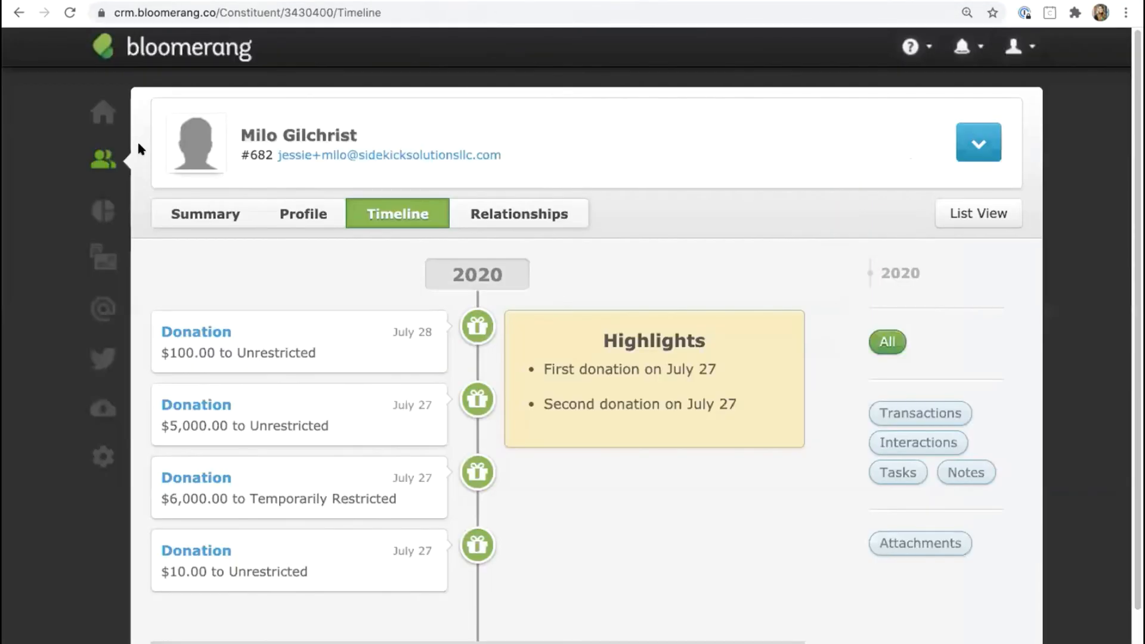
left_click(104, 160)
left_click(197, 273)
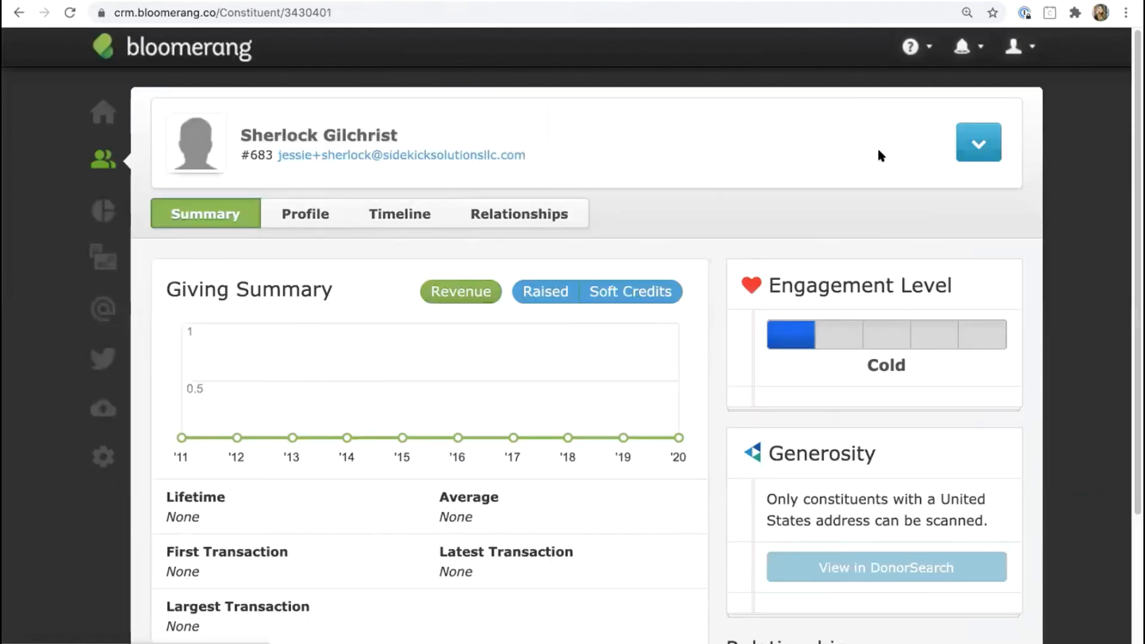
left_click(979, 145)
left_click(979, 219)
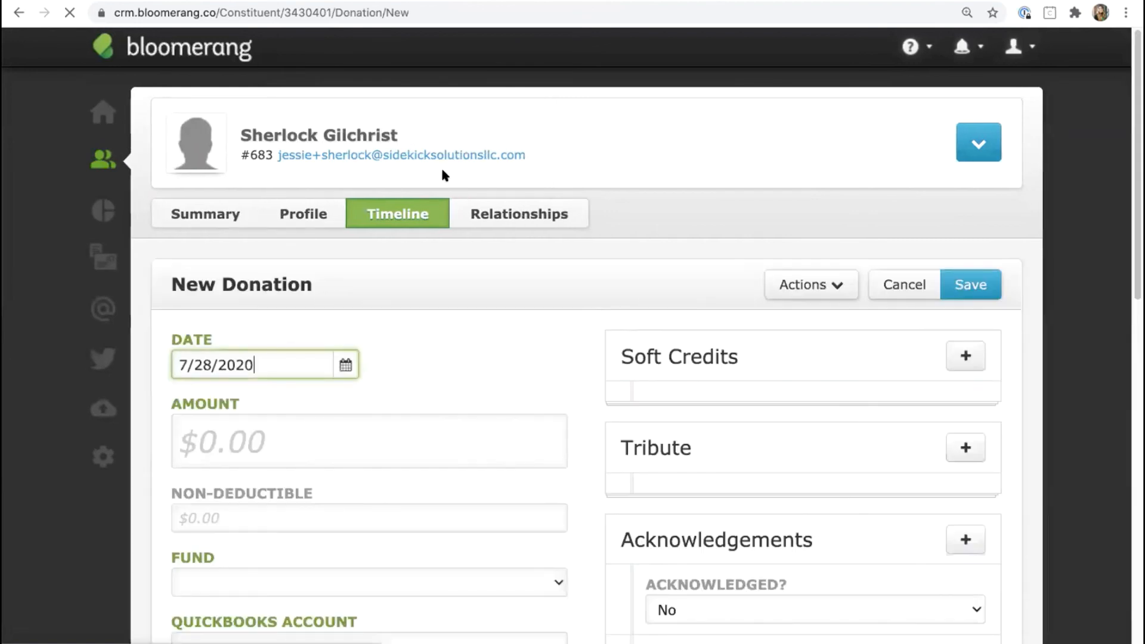
Set the new donation's amount to $6,000.00 and its fund to Temporarily Restricted.
left_click(245, 452)
type("6000")
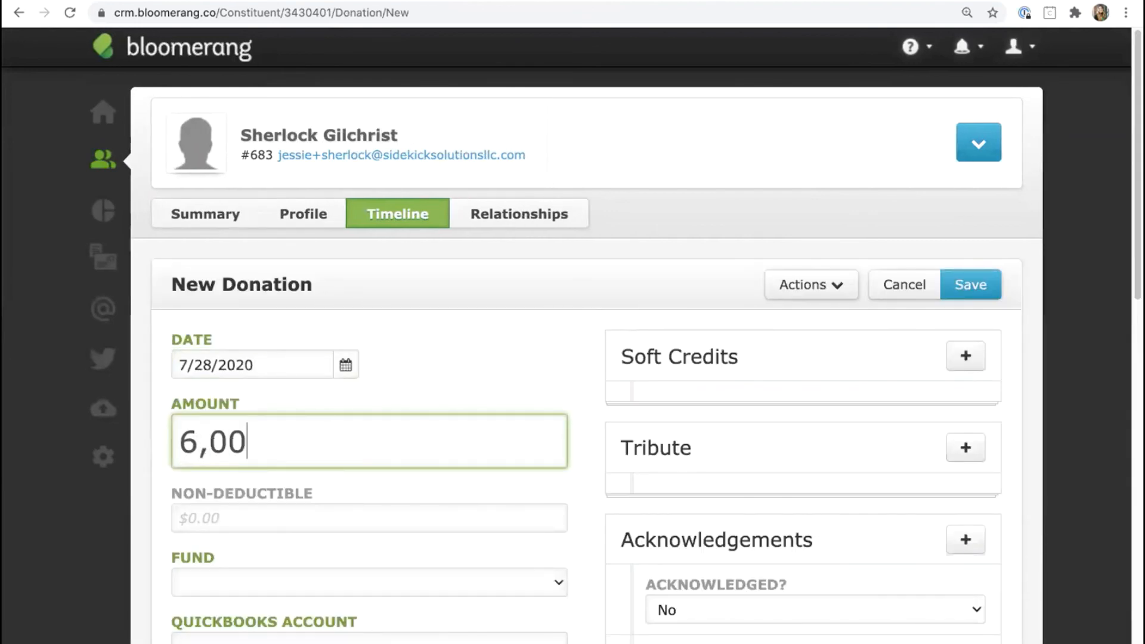
left_click(325, 580)
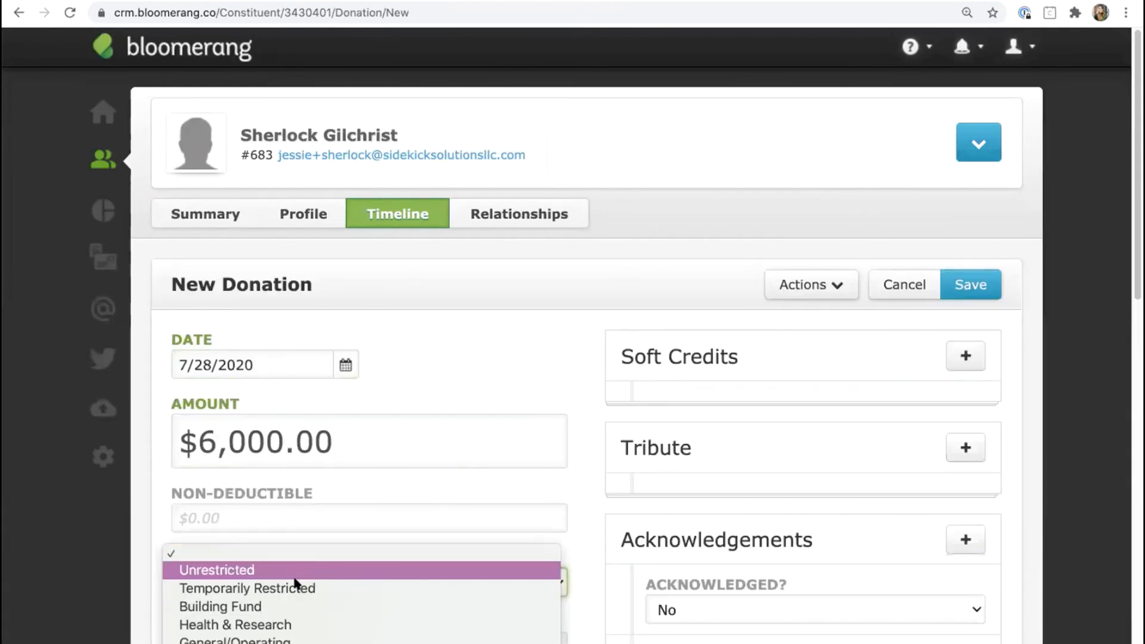
left_click(264, 606)
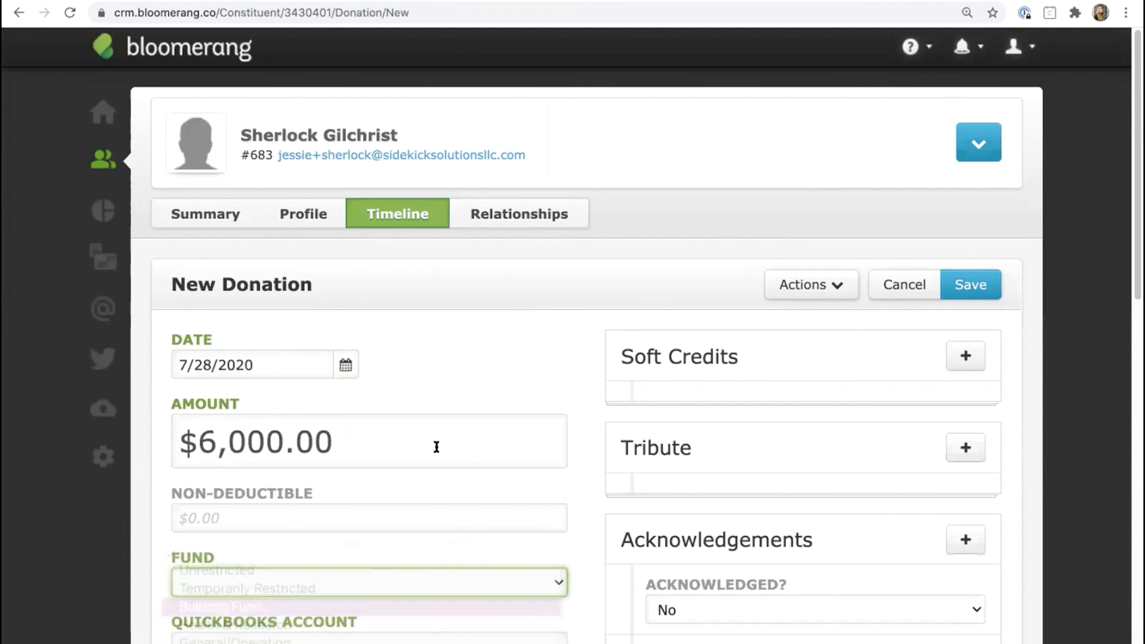
scroll(434, 442, "down", 4)
left_click(420, 413)
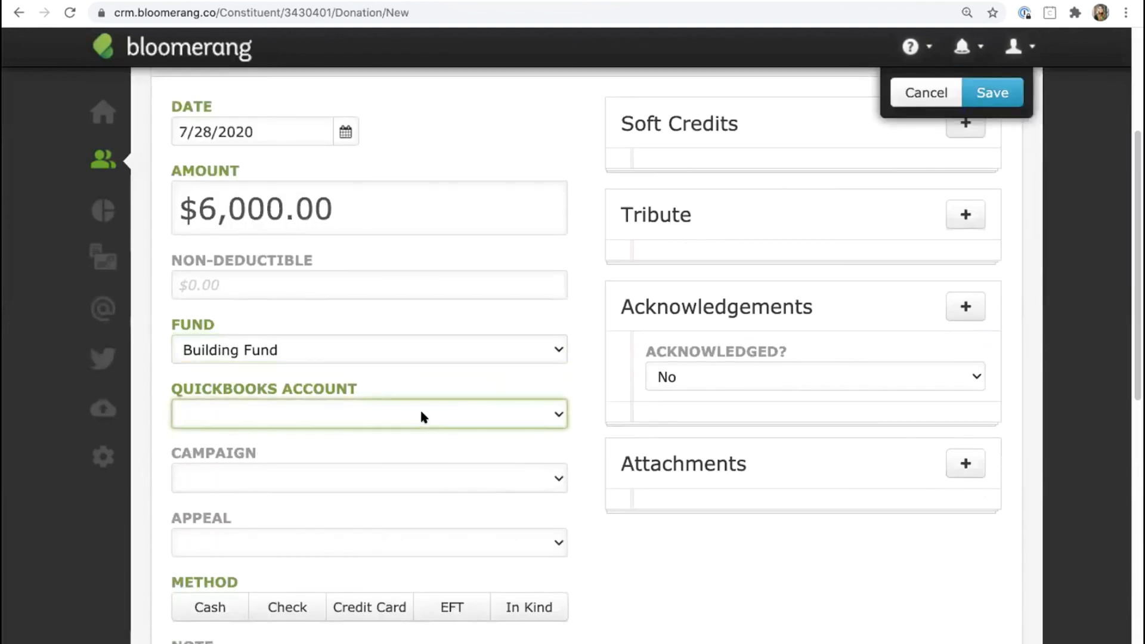
left_click(462, 356)
left_click(449, 328)
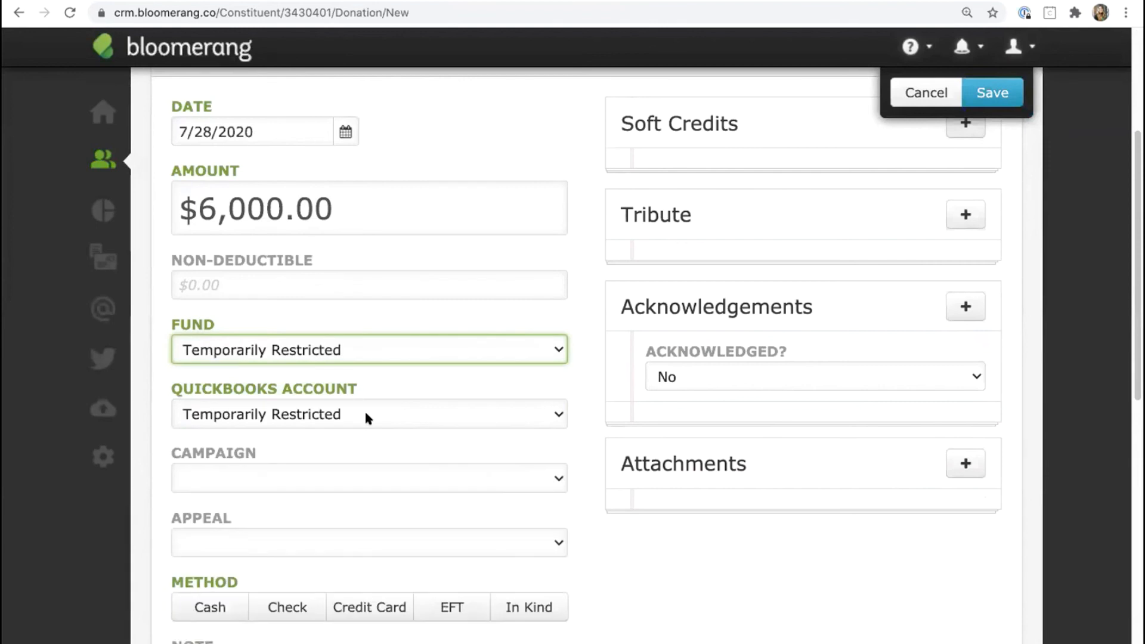
Set the campaign to 2020 Capital Campaign and the payment method to Cash, leave the appeal empty, and save the donation.
left_click(360, 473)
left_click(271, 529)
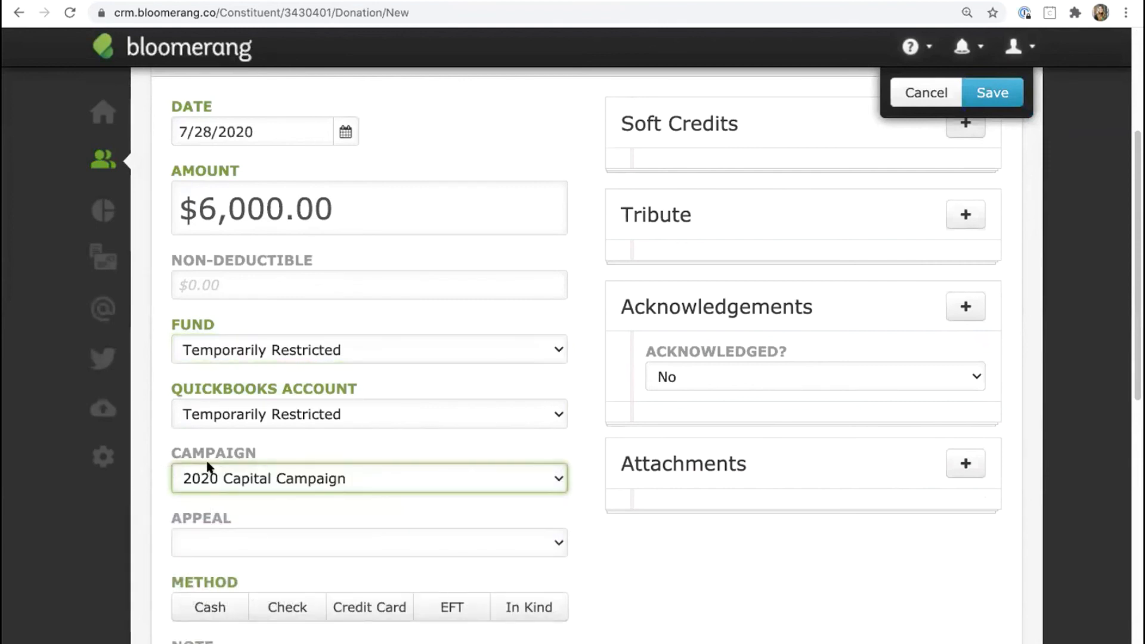
scroll(270, 507, "down", 2)
left_click(289, 484)
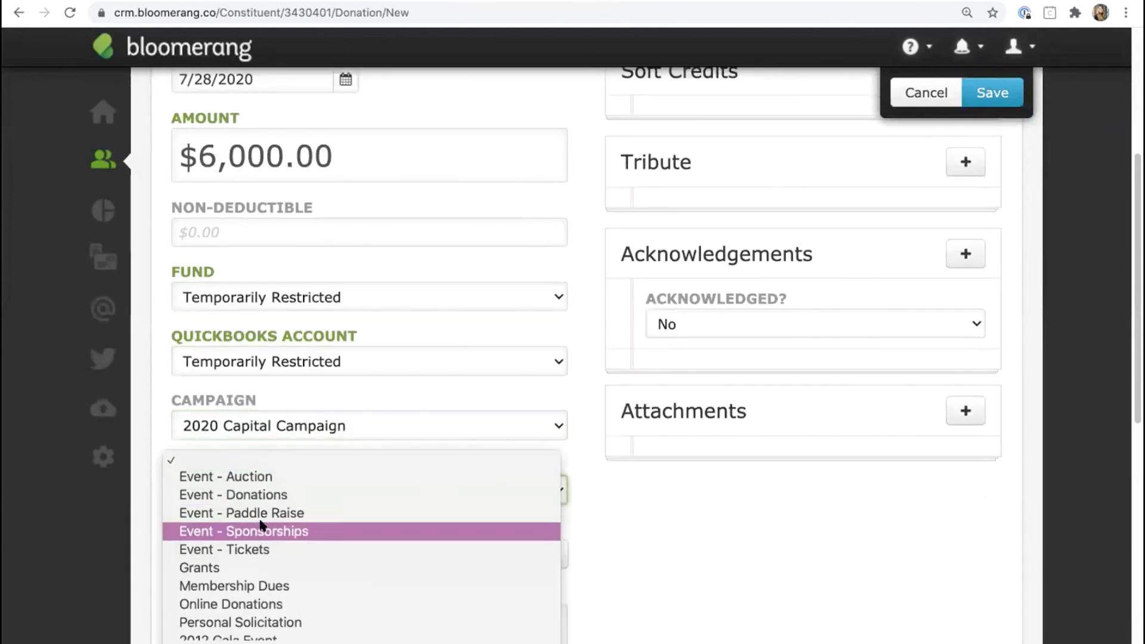
left_click(639, 577)
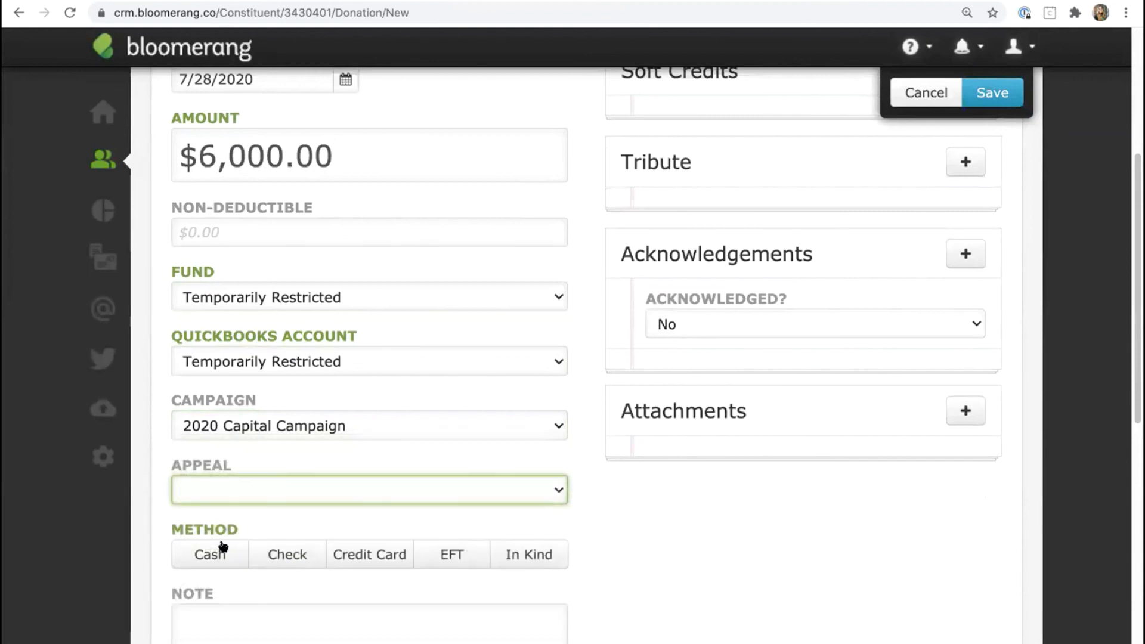
left_click(233, 545)
scroll(321, 460, "up", 2)
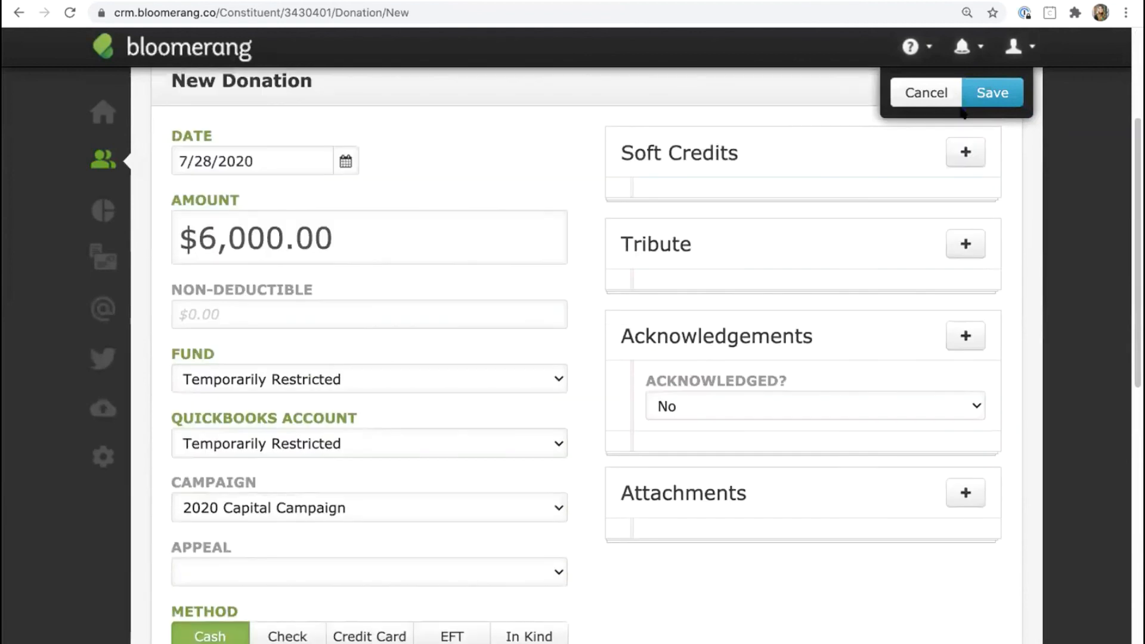
left_click(994, 93)
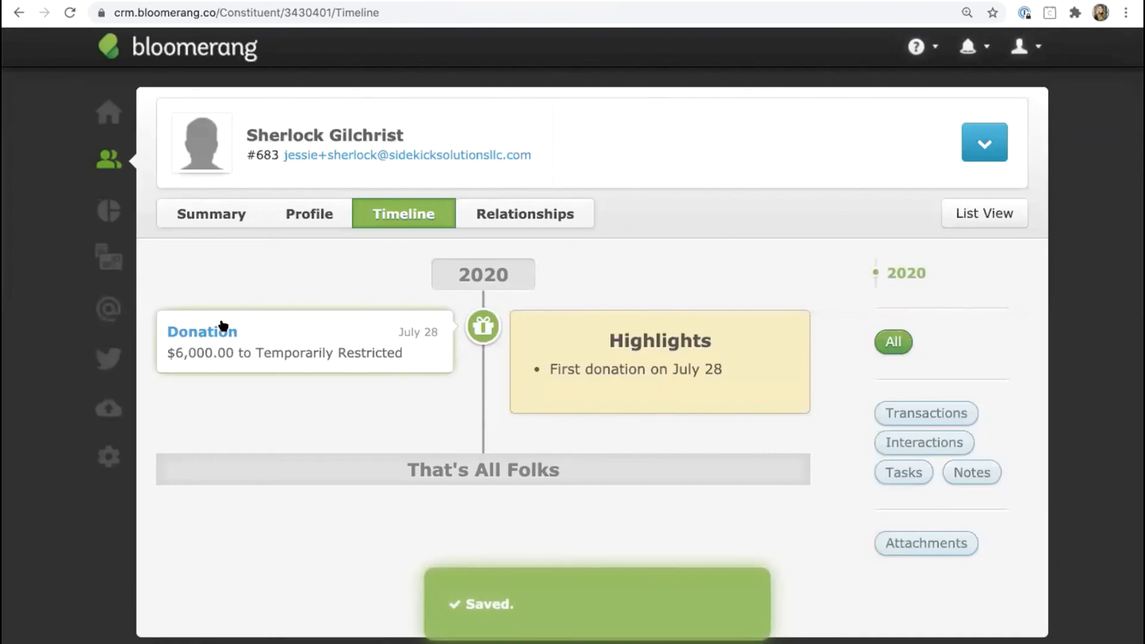
Open the saved donation from the constituent's timeline and review its amount, date and campaign.
left_click(310, 349)
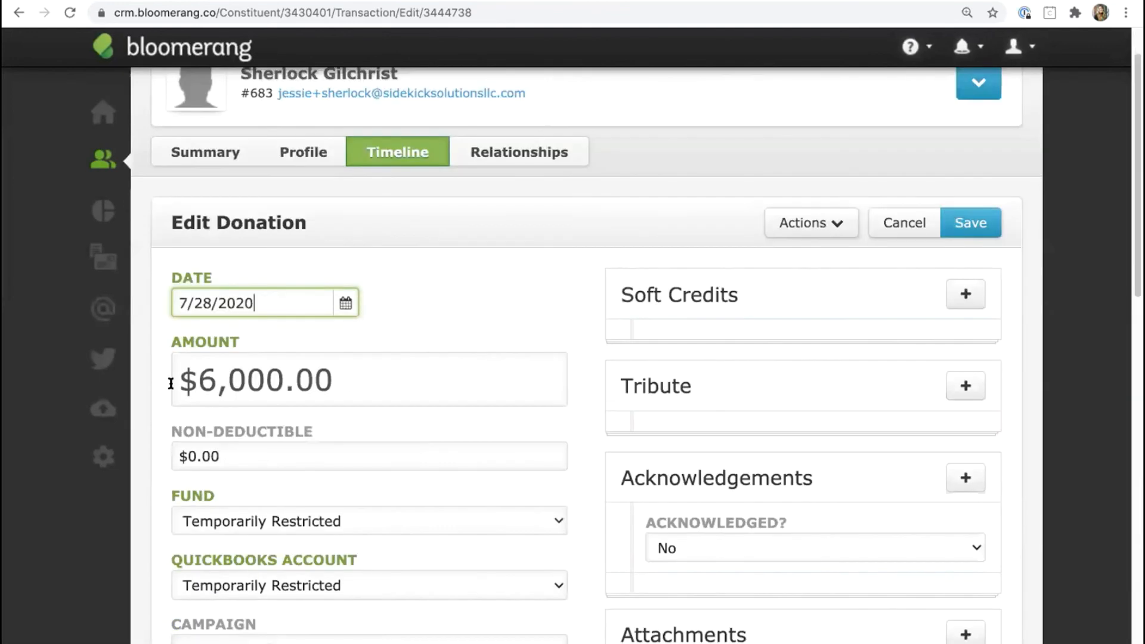
left_click(361, 384)
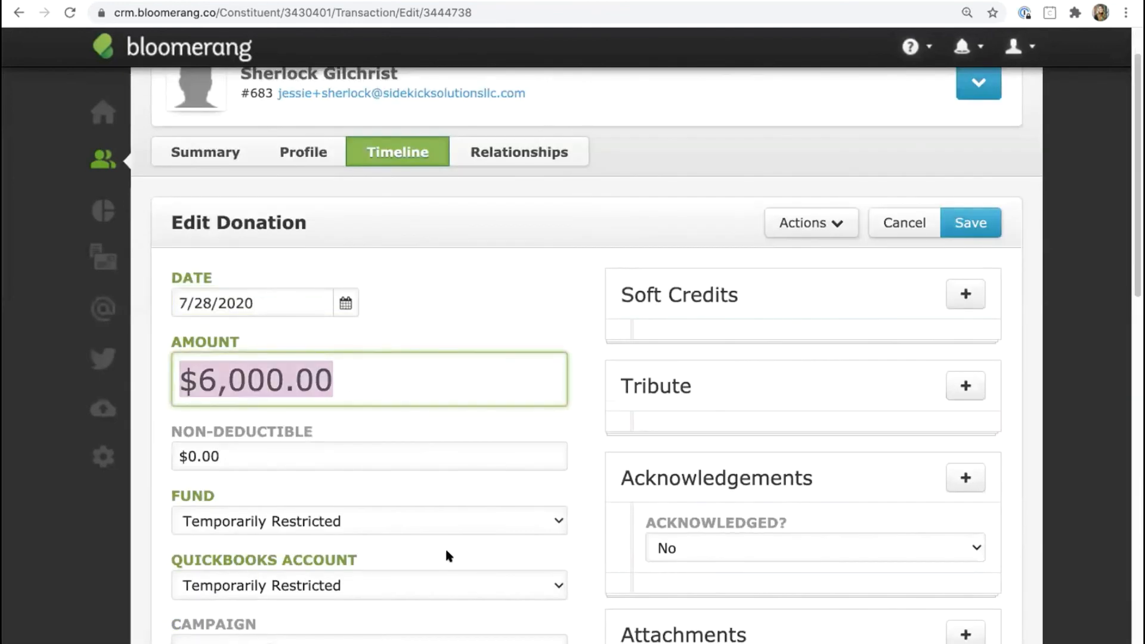
left_click(240, 304)
left_click(172, 371)
scroll(577, 496, "down", 2)
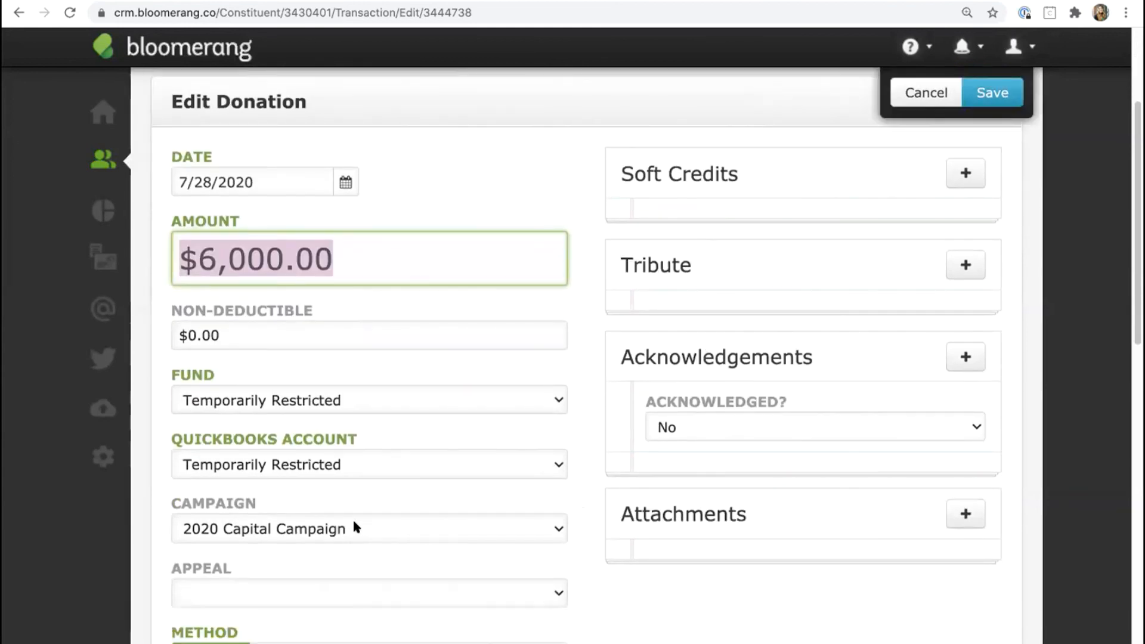
left_click(354, 525)
left_click(179, 529)
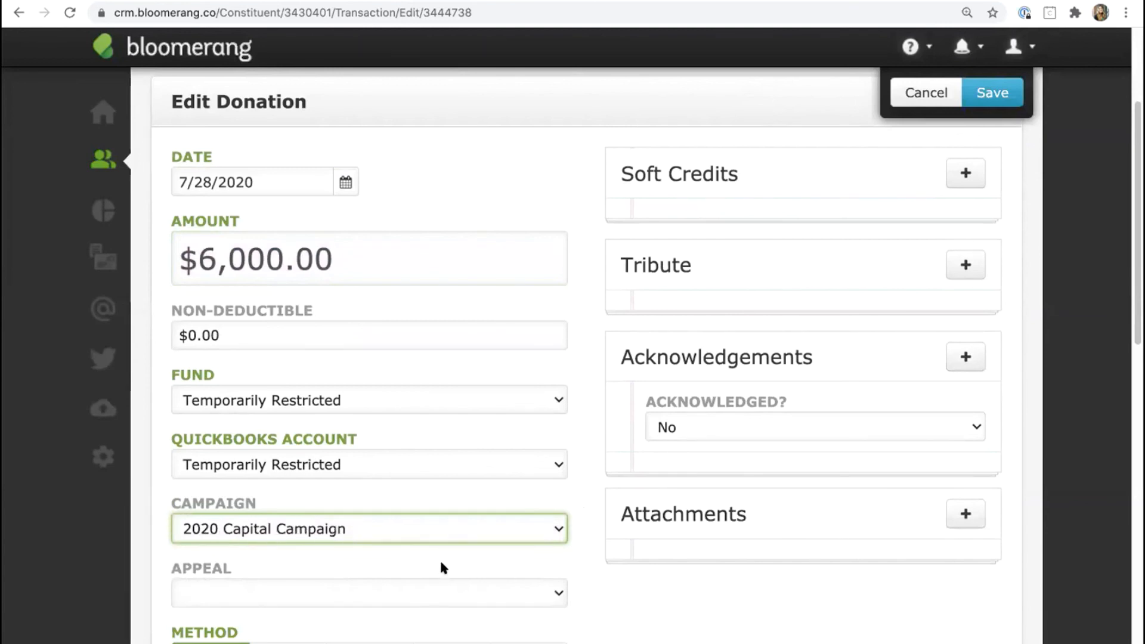
scroll(516, 535, "down", 1)
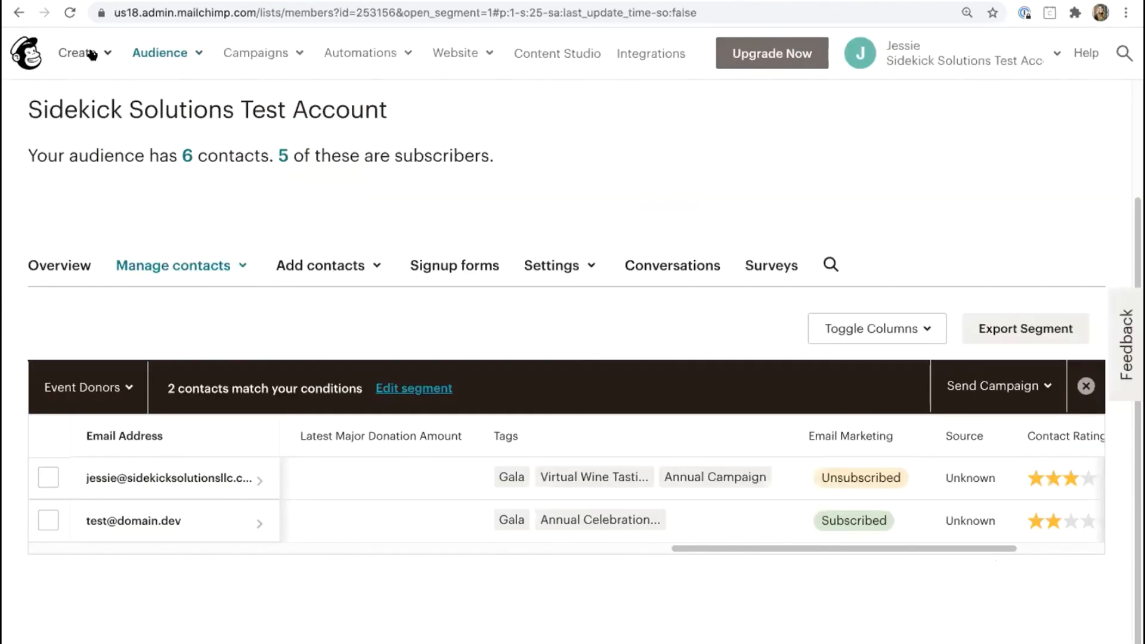
Switch to Mailchimp, reload the Sidekick Solutions Test Account audience and reopen its contact list to check for the new donor.
left_click(69, 15)
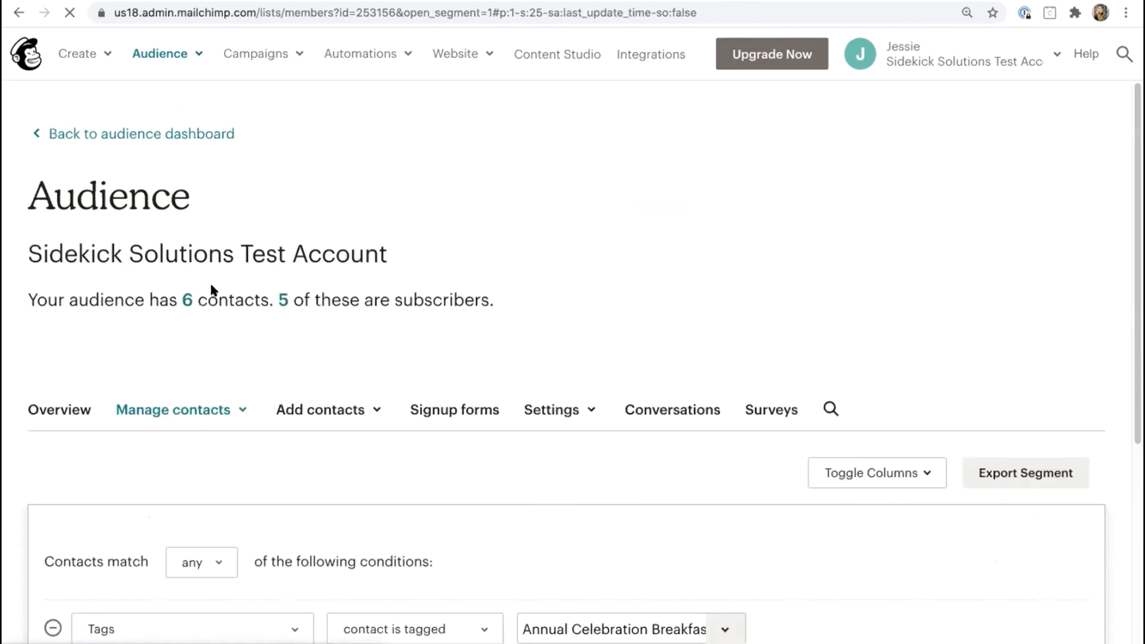
left_click(194, 413)
scroll(189, 265, "down", 3)
left_click(189, 265)
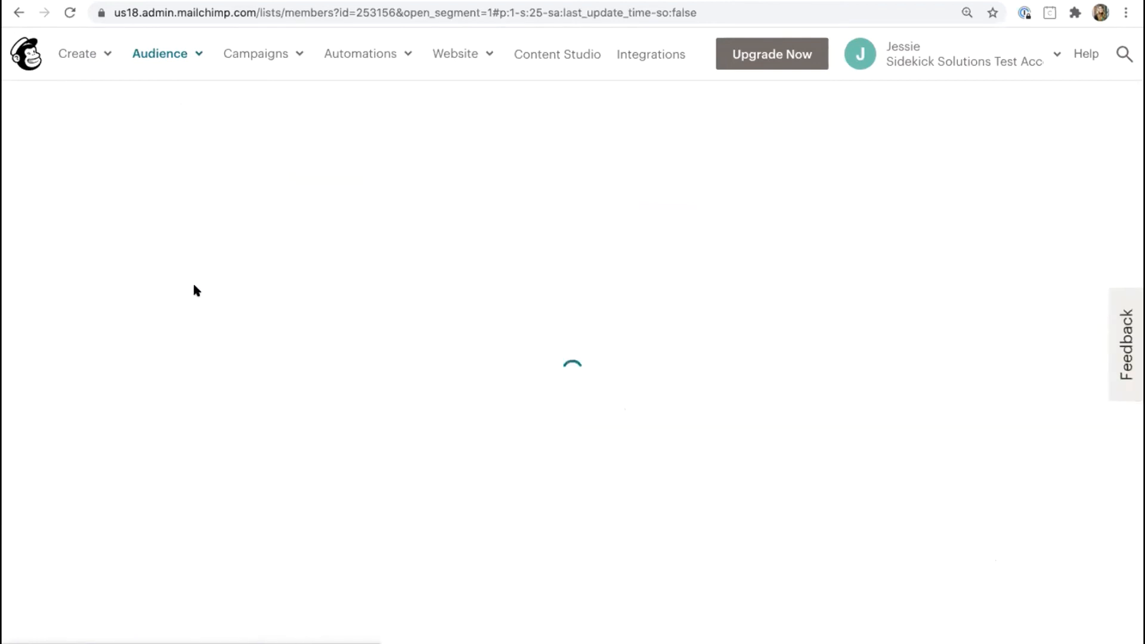
scroll(290, 358, "down", 1)
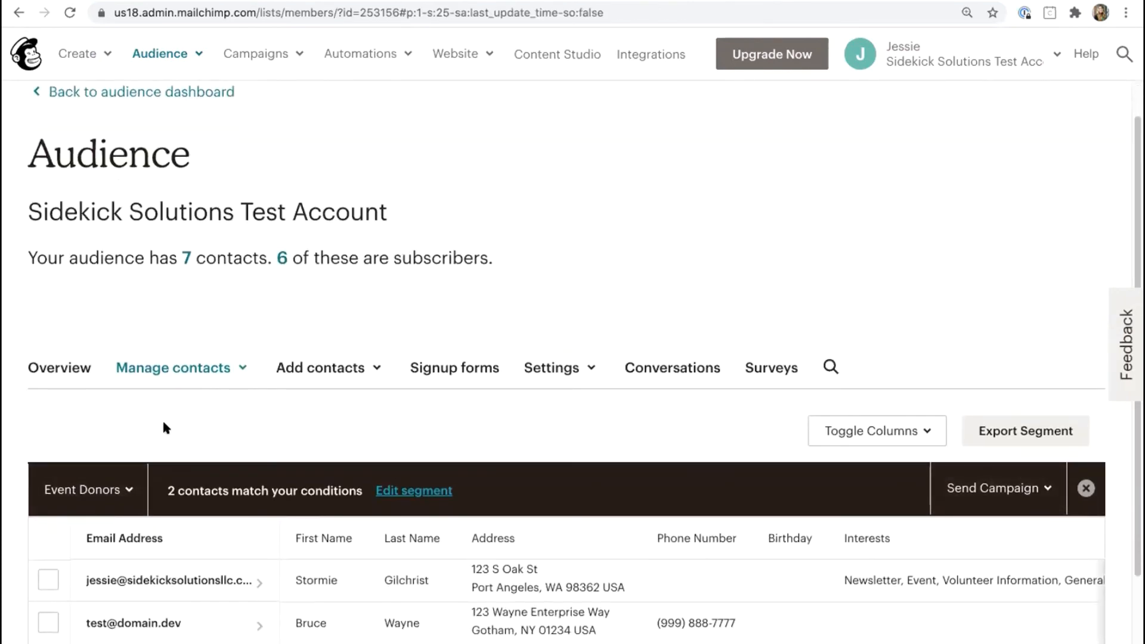
List all subscribers of the audience from its dashboard and open the newest contact's profile.
scroll(220, 145, "up", 1)
left_click(162, 53)
left_click(78, 119)
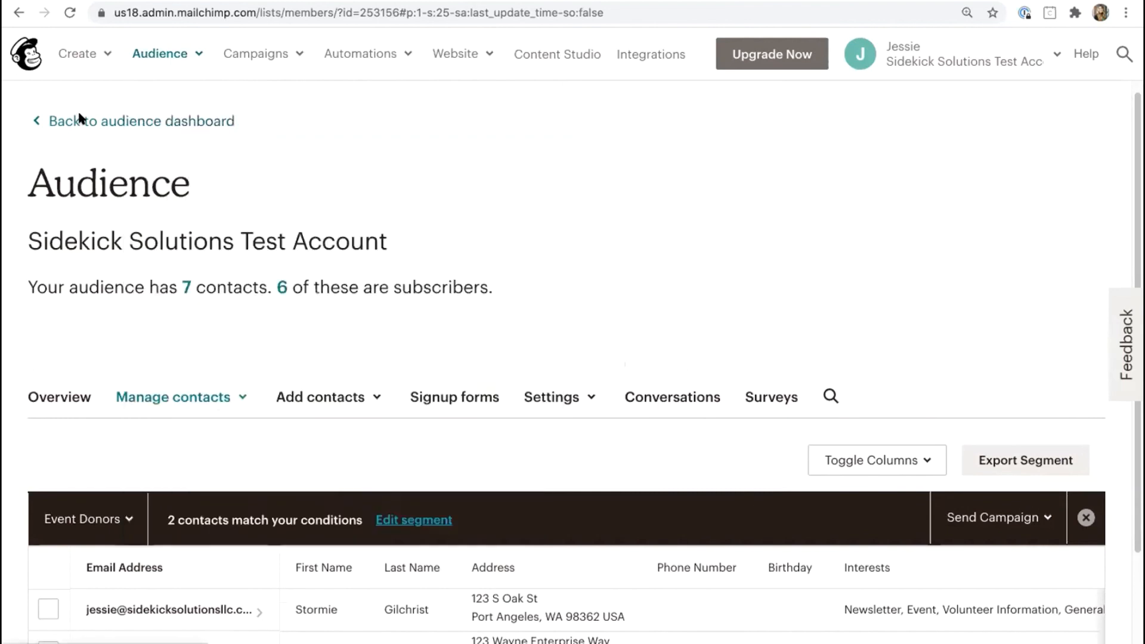
left_click(264, 260)
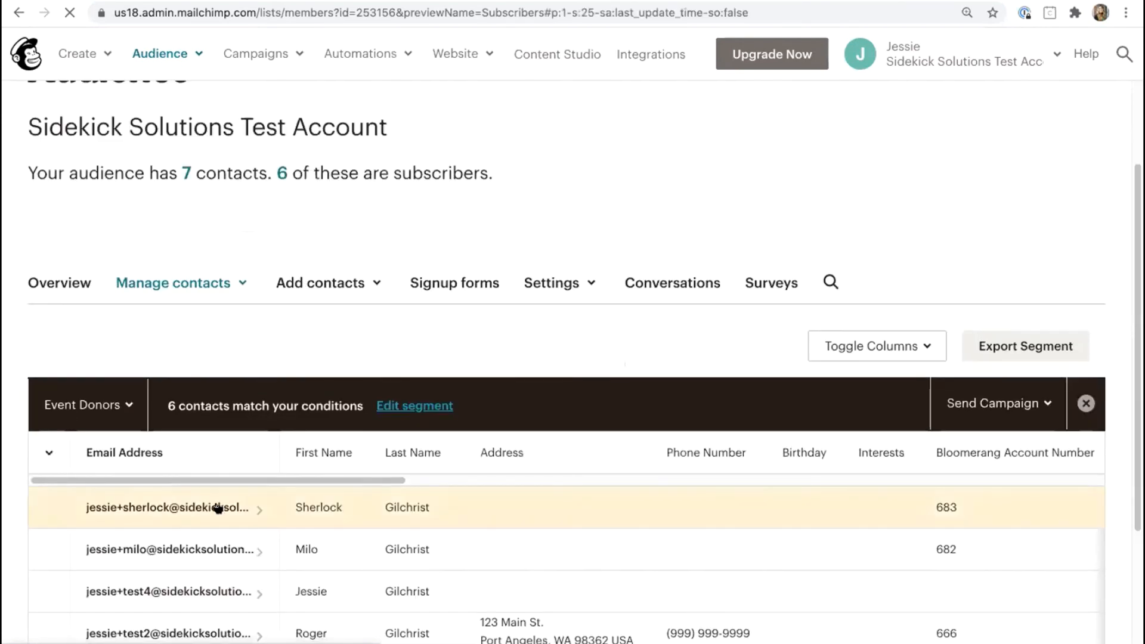
left_click(243, 507)
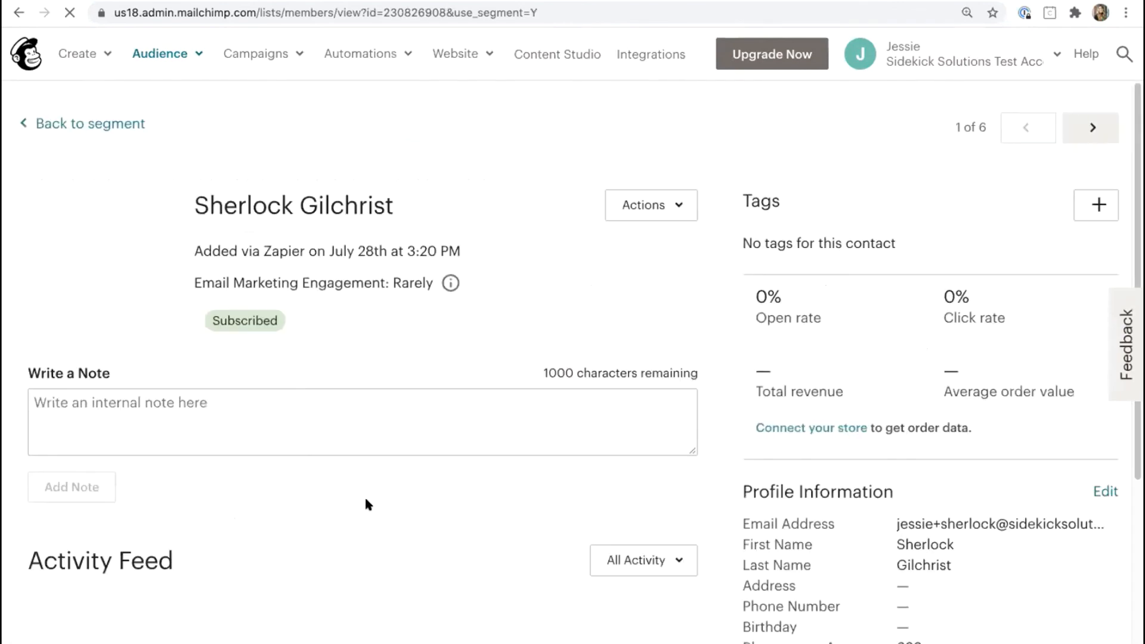
Check the contact's profile information for the synced lifetime revenue, latest transaction and latest major donation fields.
left_click_drag(743, 479, 937, 493)
scroll(936, 494, "down", 4)
double_click(929, 478)
left_click_drag(894, 499, 961, 517)
left_click_drag(894, 541, 937, 562)
left_click(400, 531)
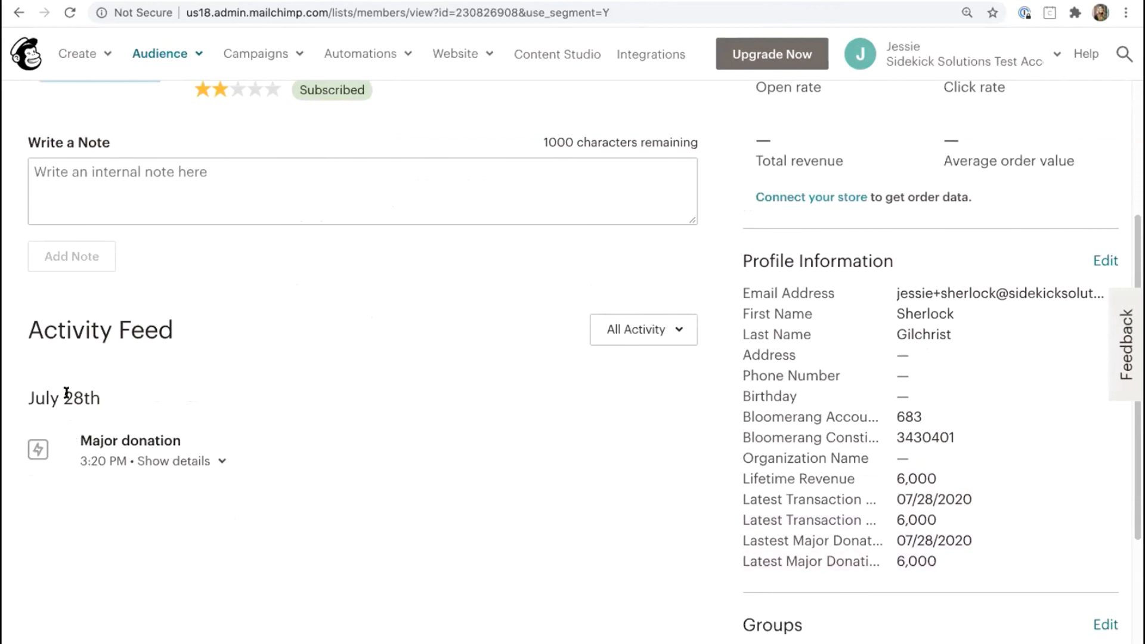
Expand the Major donation event in the contact's activity feed and review its donation amount and date.
left_click_drag(30, 328, 187, 333)
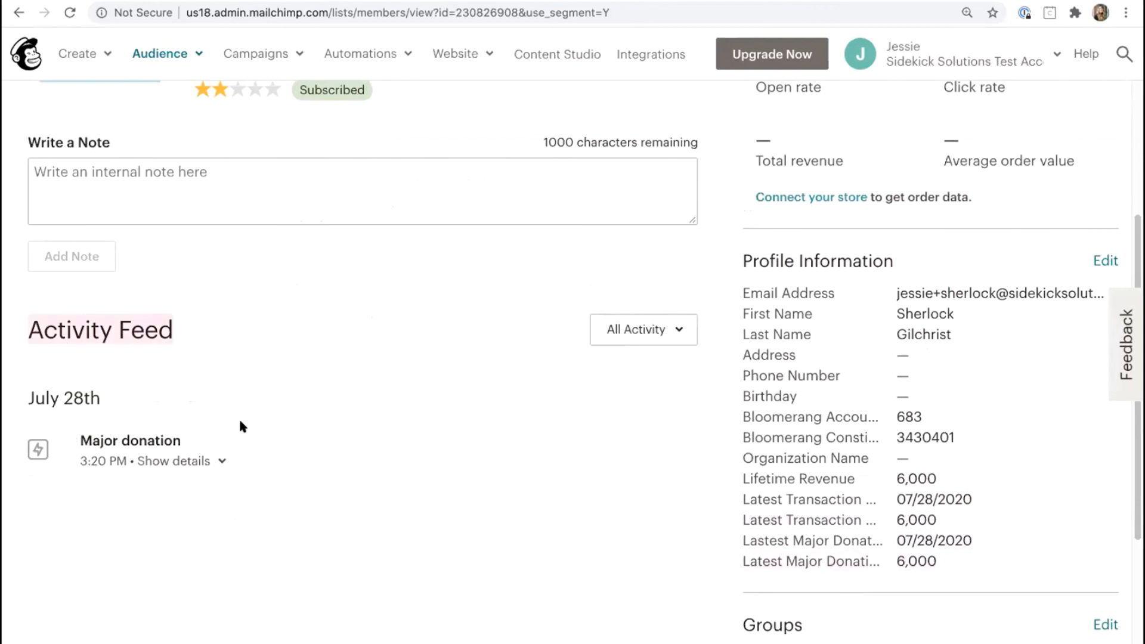
left_click(221, 462)
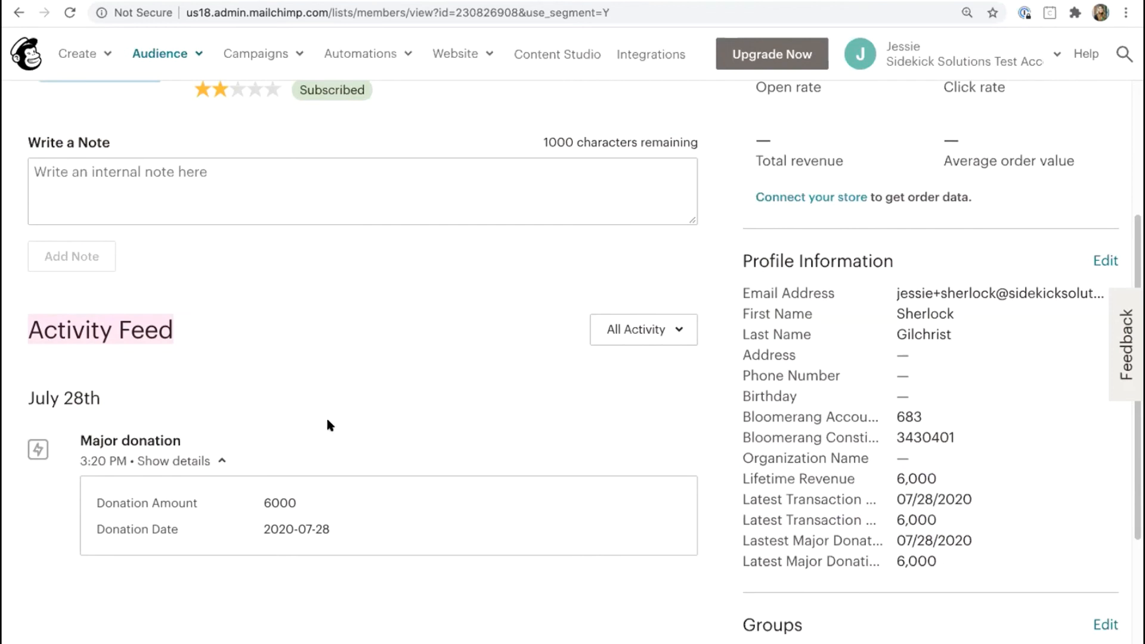
scroll(334, 436, "up", 1)
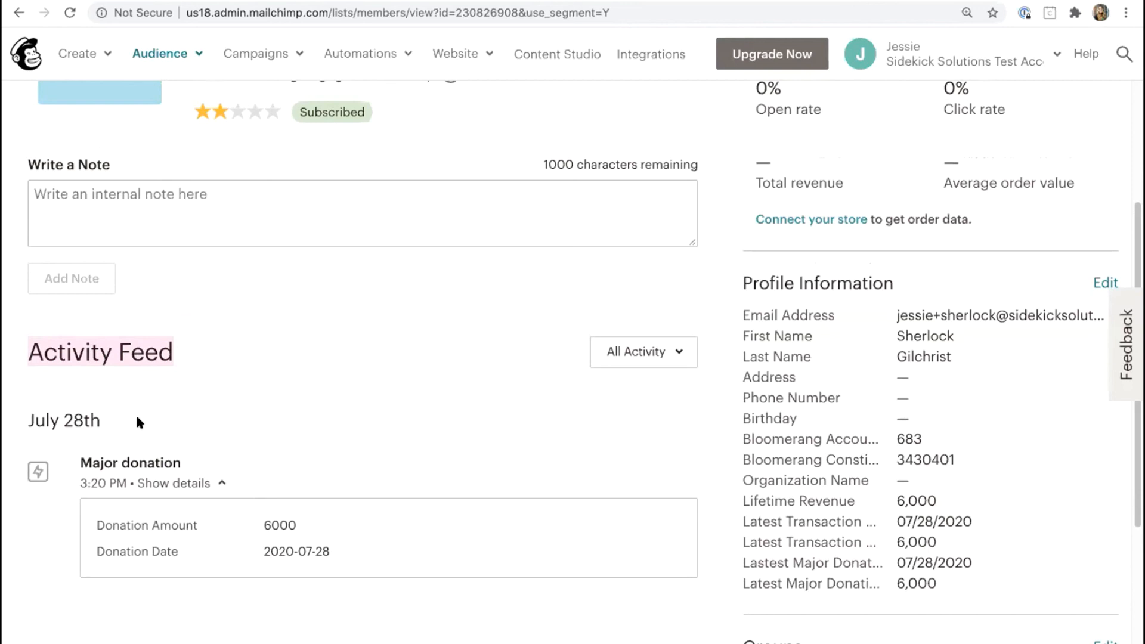
scroll(250, 355, "up", 4)
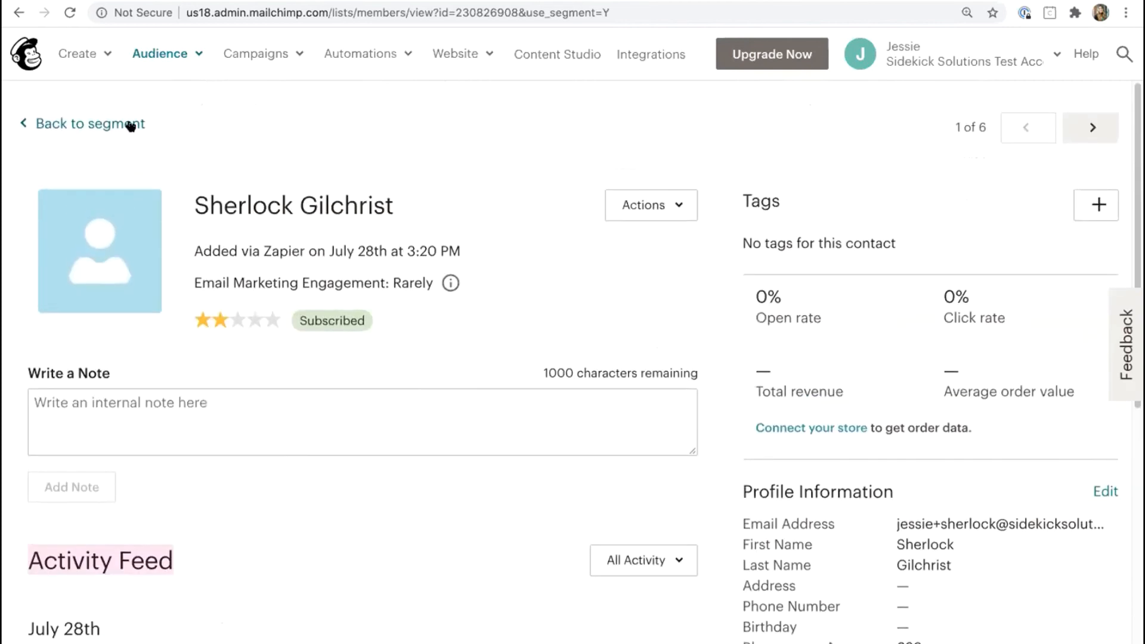
Return to the contact list, open the audience's segments and start creating a new segment.
left_click(128, 123)
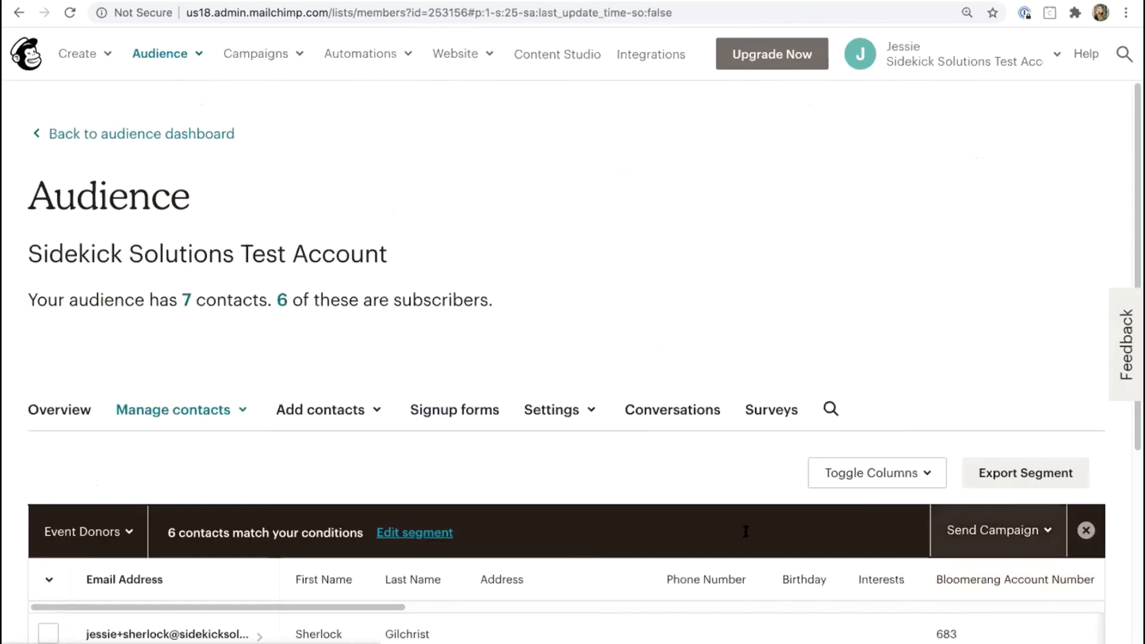
scroll(298, 454, "down", 1)
left_click(234, 384)
scroll(161, 421, "down", 3)
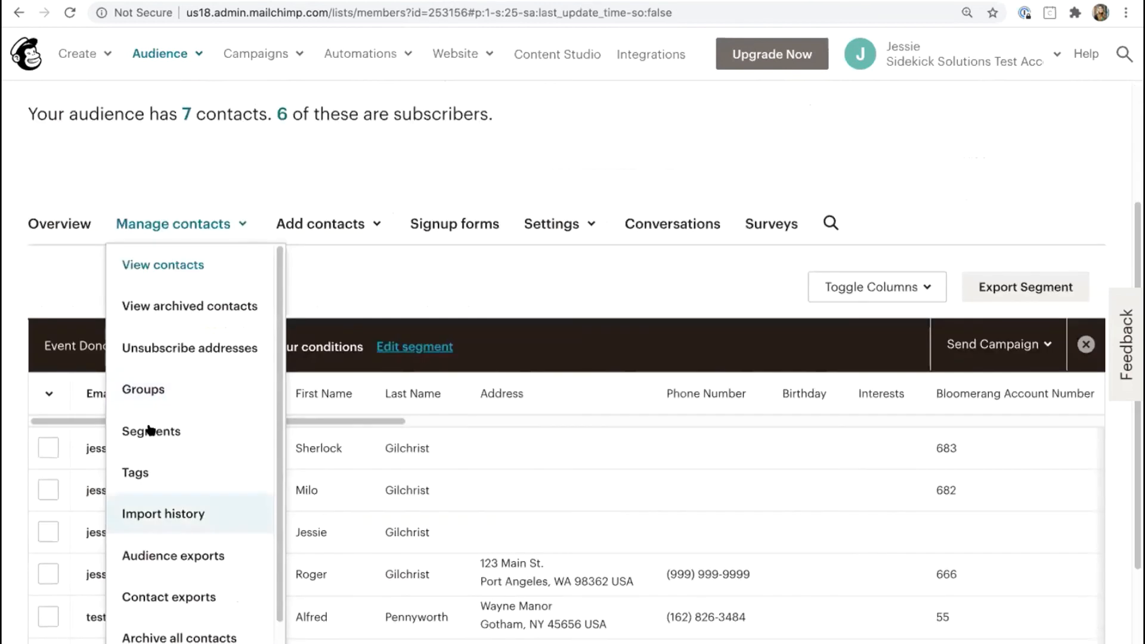
left_click(149, 430)
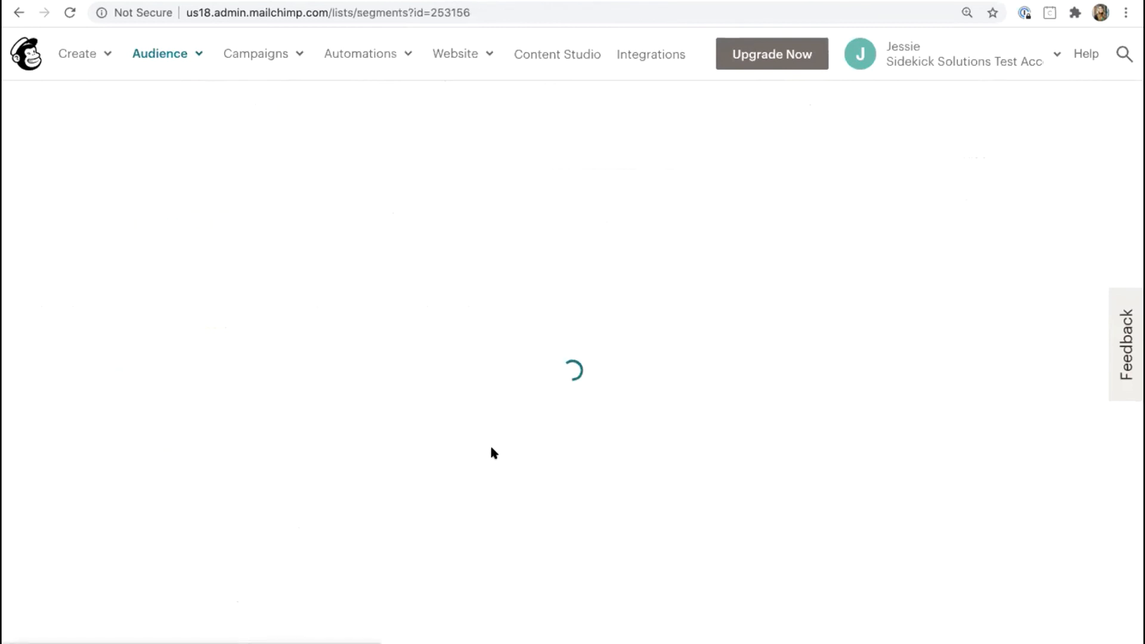
scroll(769, 364, "down", 1)
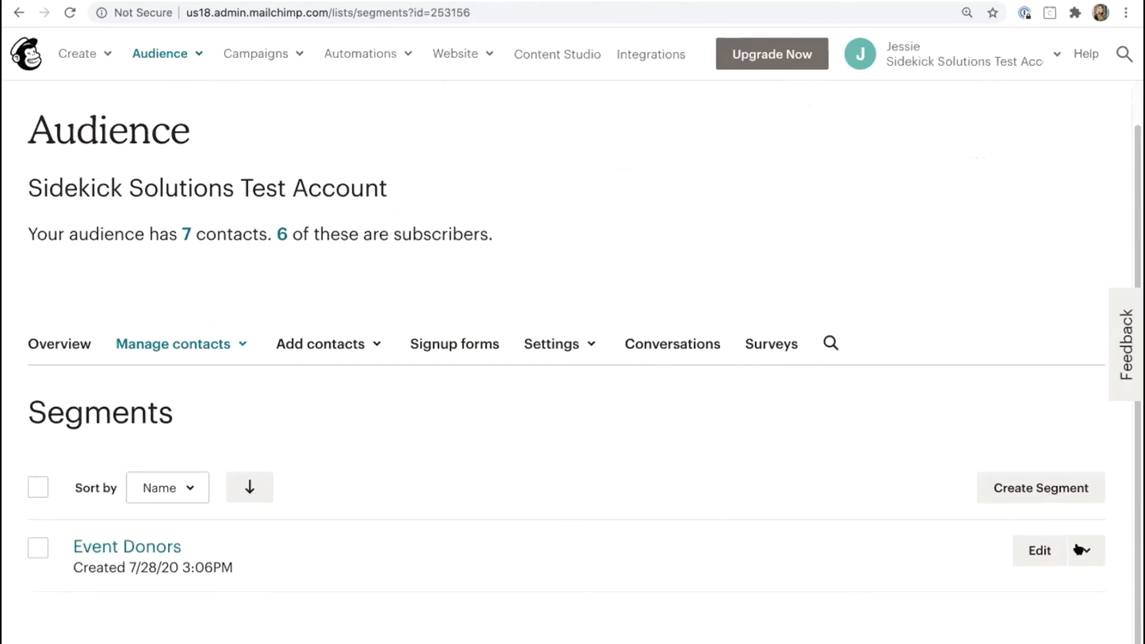
left_click(1036, 493)
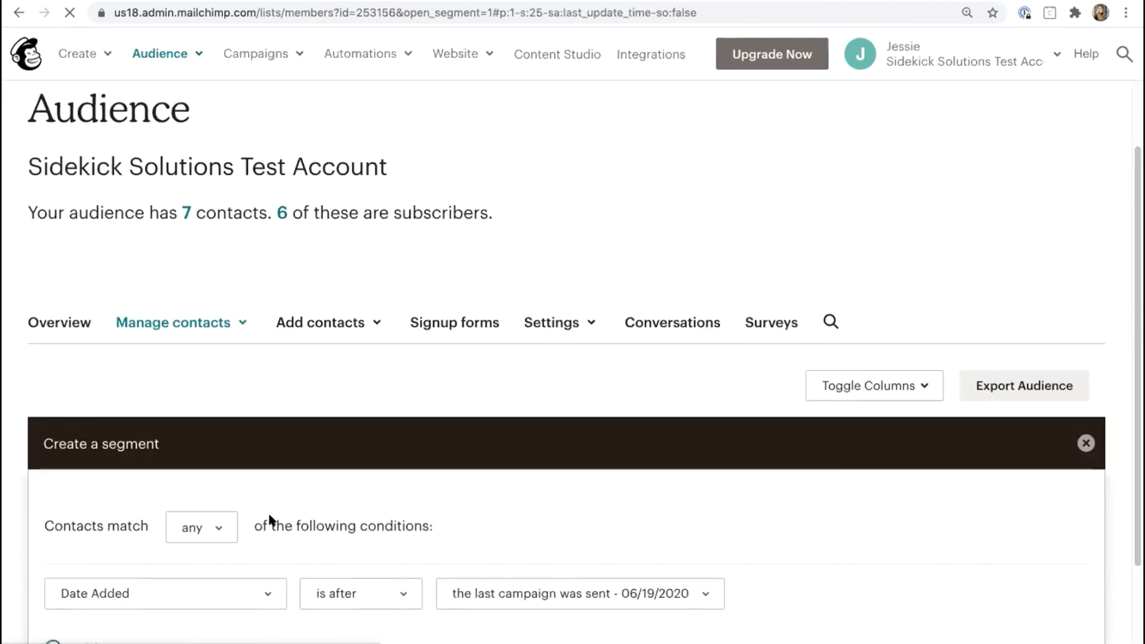
Set the segment condition to App Engagement, Major Donation, occurred, and look through the event and occurrence options.
left_click(262, 564)
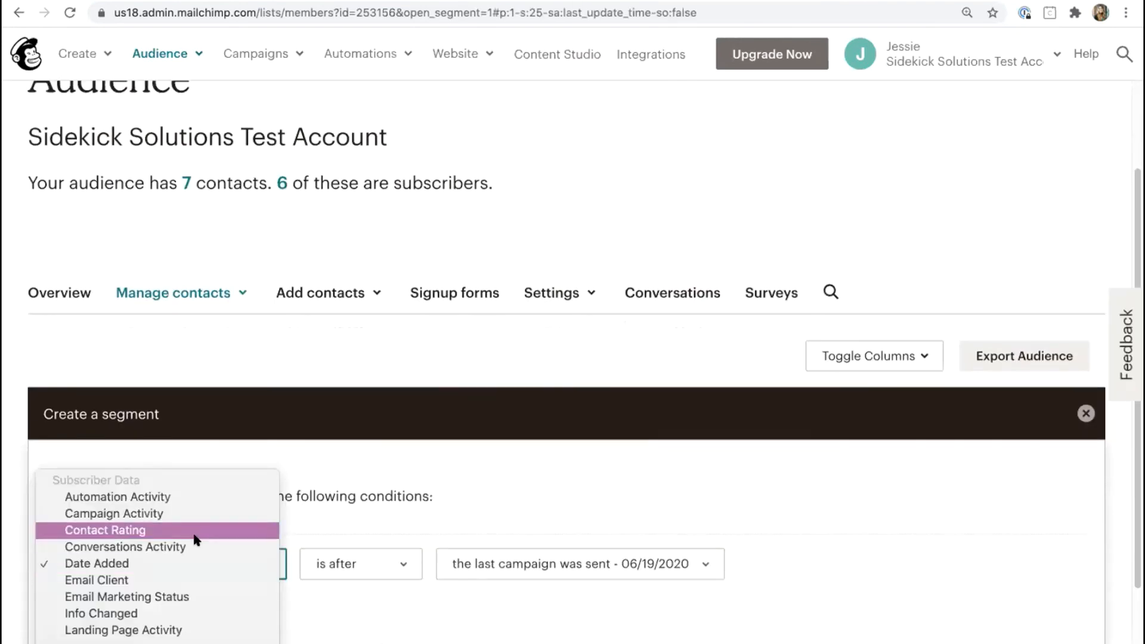
scroll(191, 531, "down", 8)
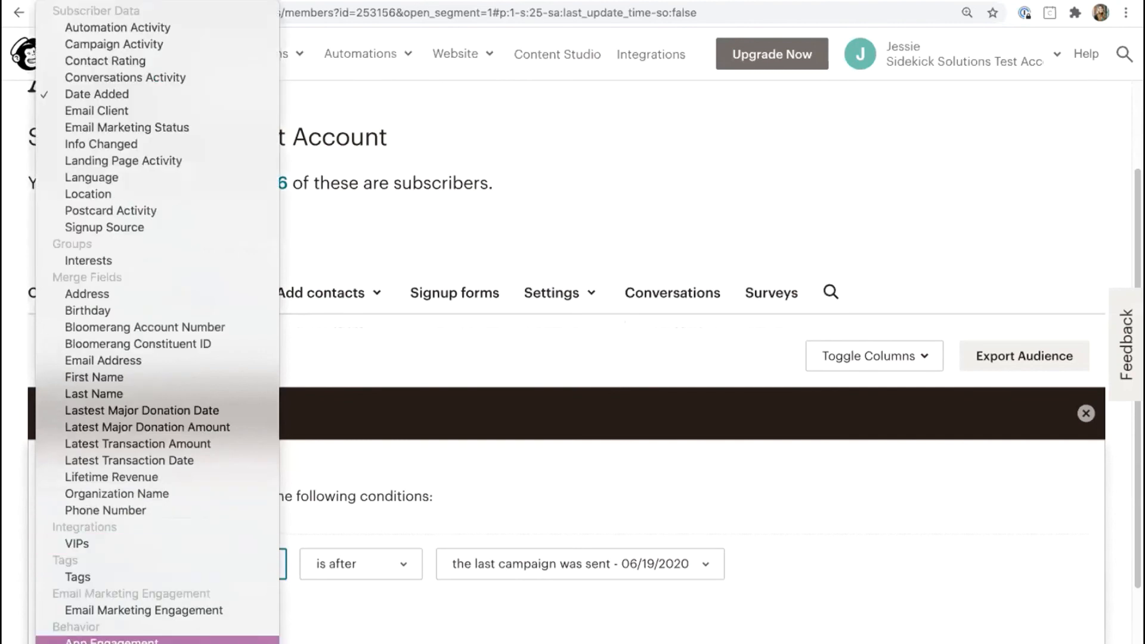
left_click(113, 640)
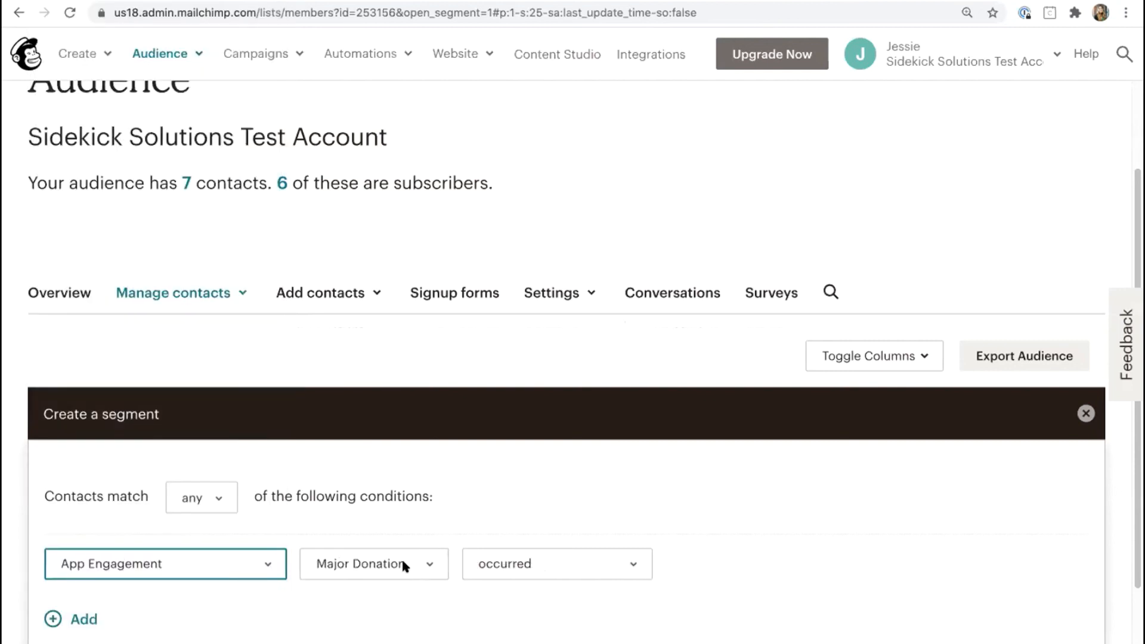
left_click(351, 568)
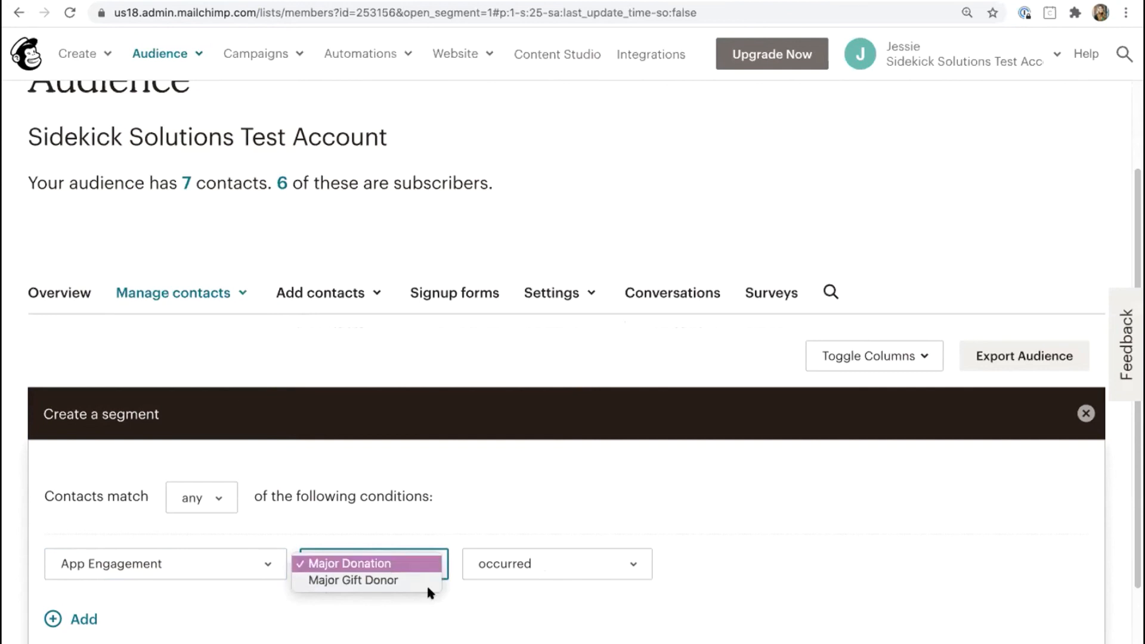
left_click(386, 566)
left_click(525, 568)
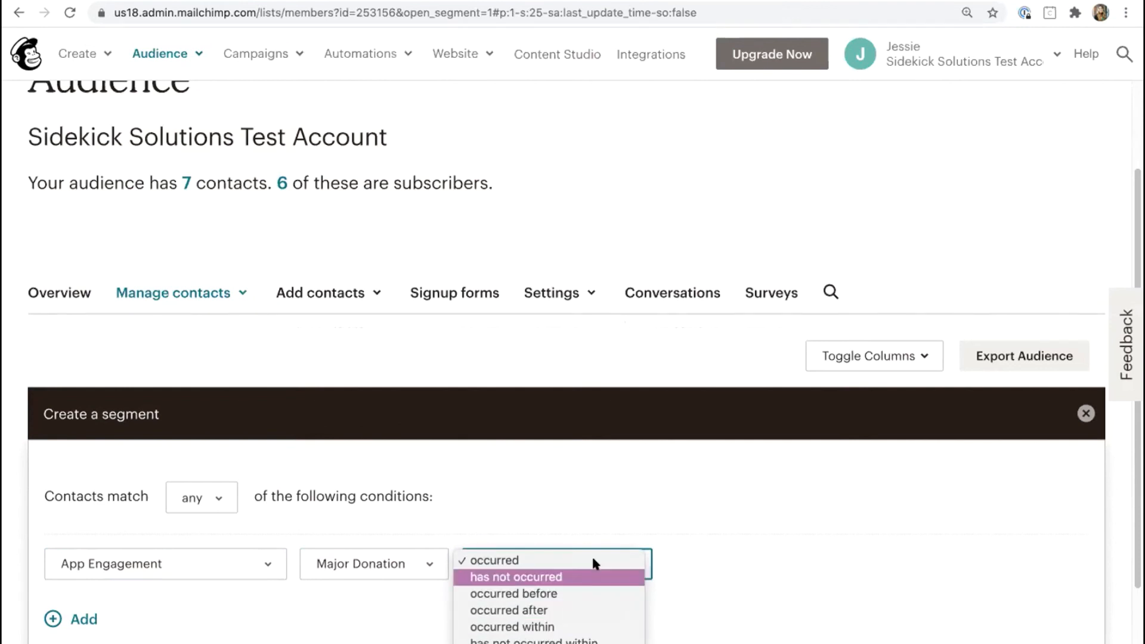
left_click(355, 620)
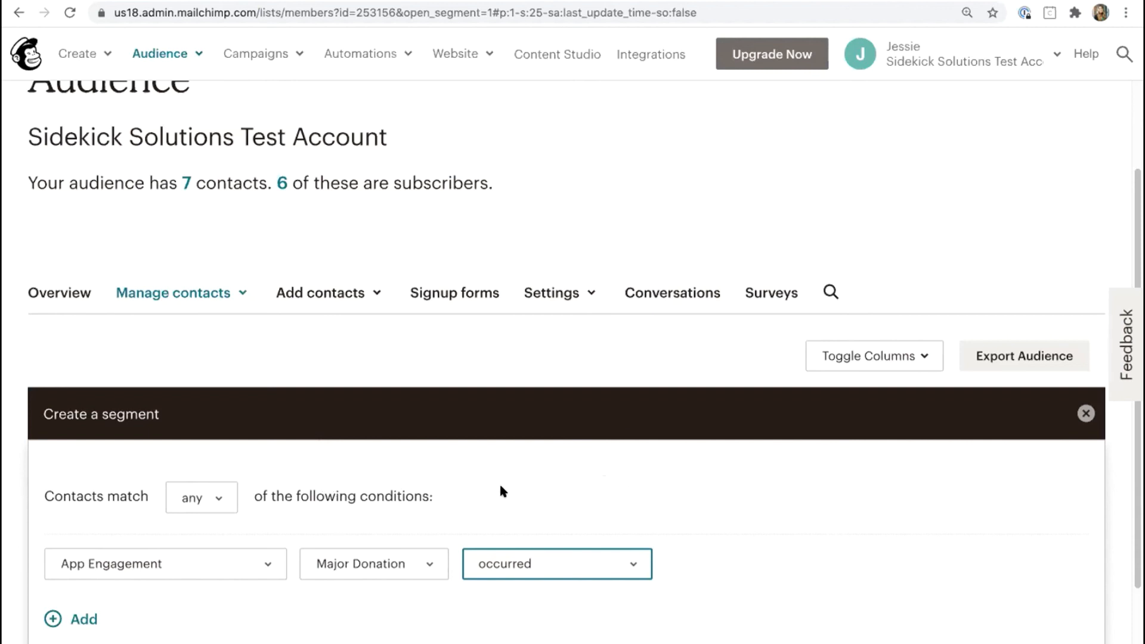
Start a new classic automation email of the Event API type from the Customer Journeys page.
left_click(367, 55)
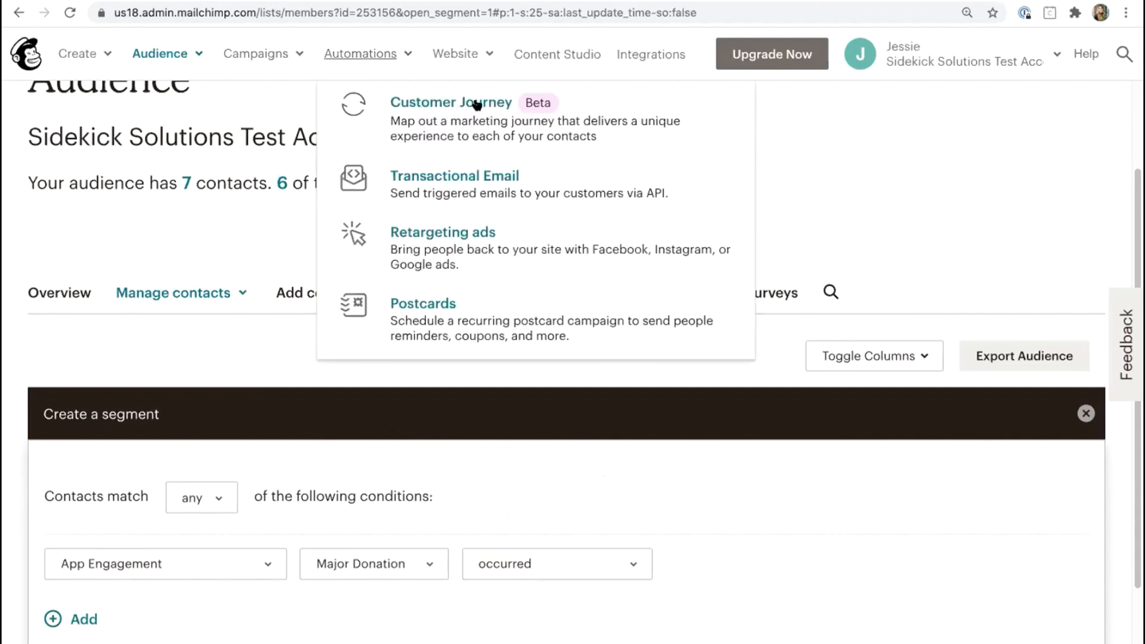
left_click(443, 107)
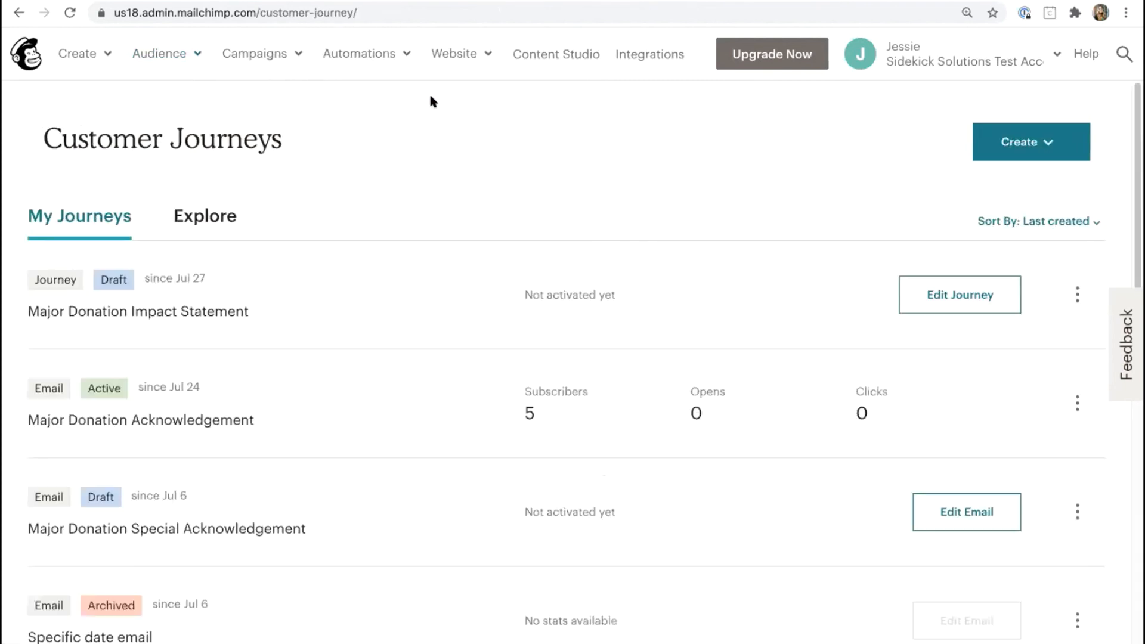
left_click(1051, 149)
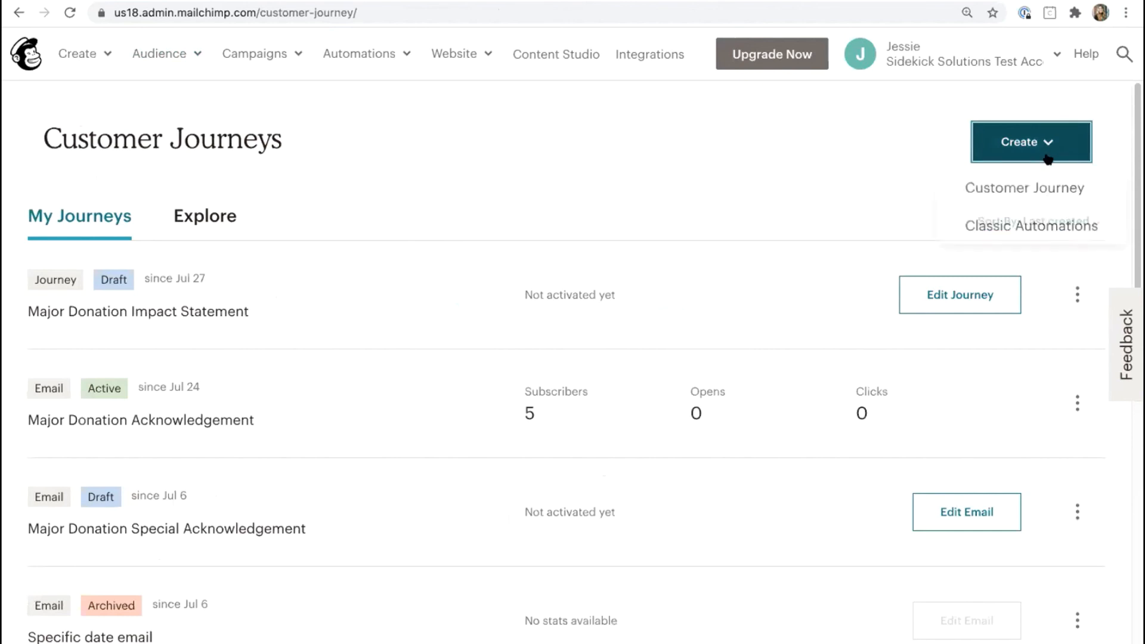
left_click(1018, 226)
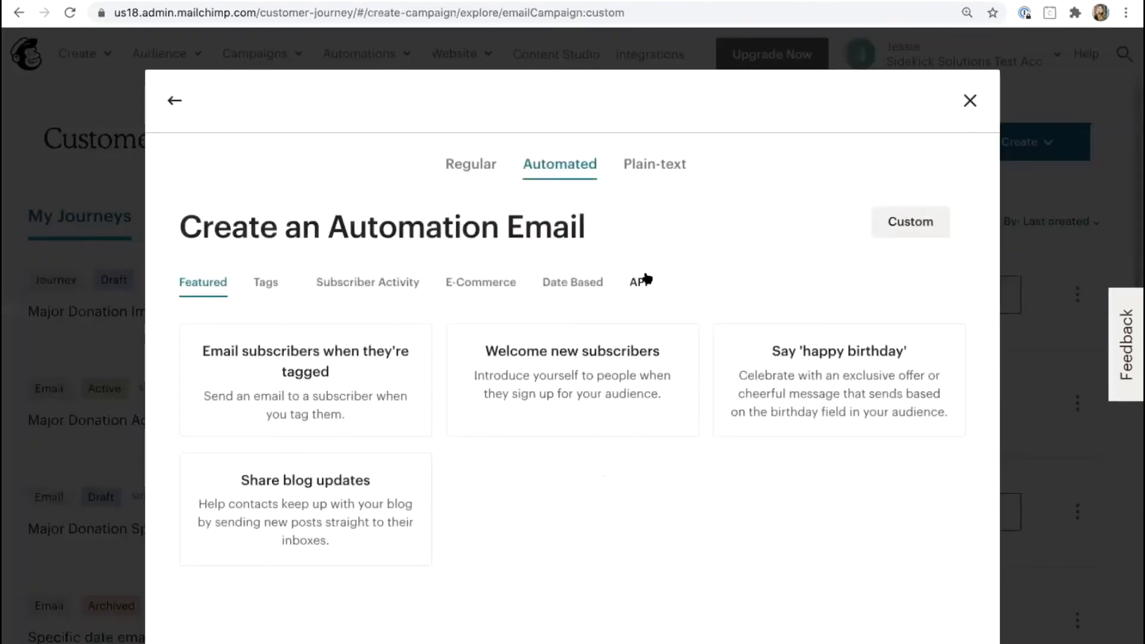
left_click(640, 282)
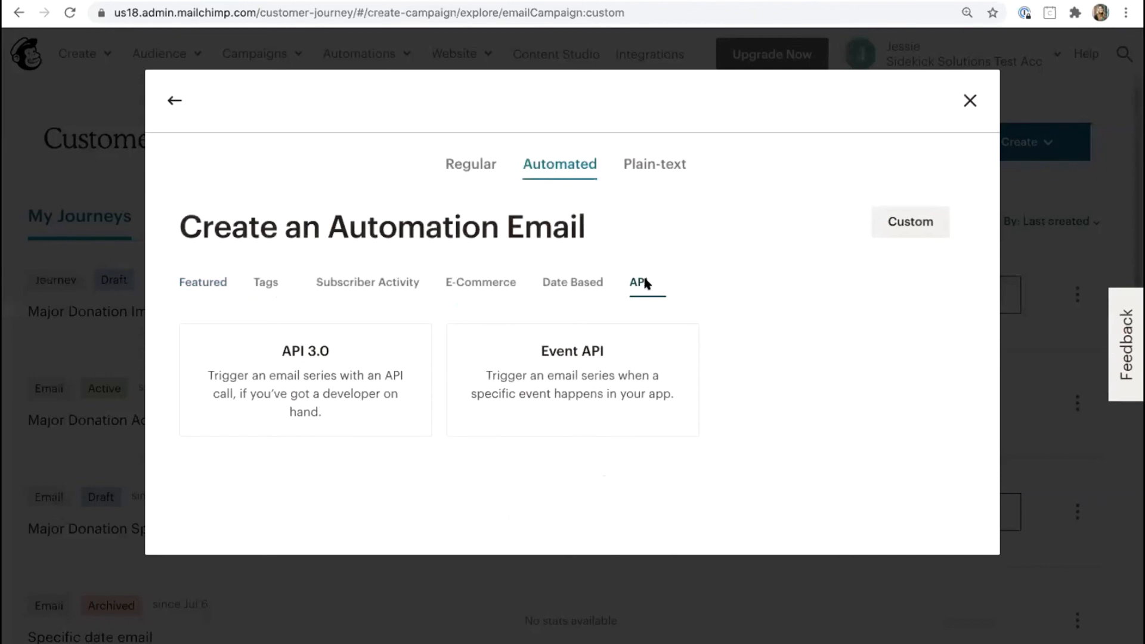
left_click(570, 356)
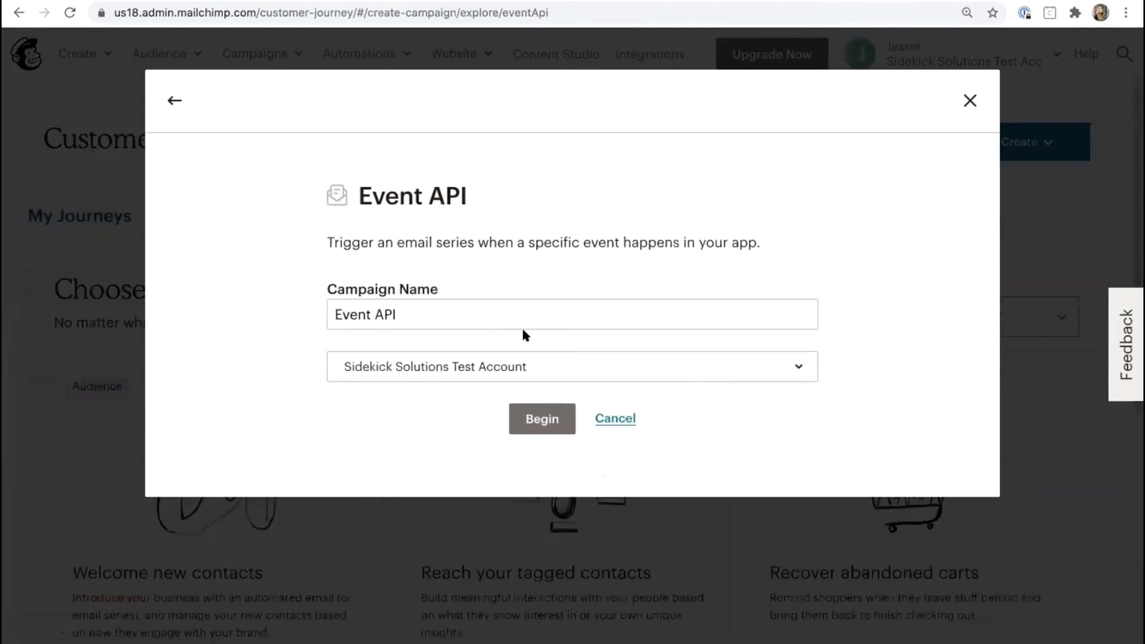
Name the campaign "Major Donor Acknowledgement + Impact Statement" for the Sidekick Solutions Test Account audience and begin building it.
triple_click(444, 309)
type("Major Donor")
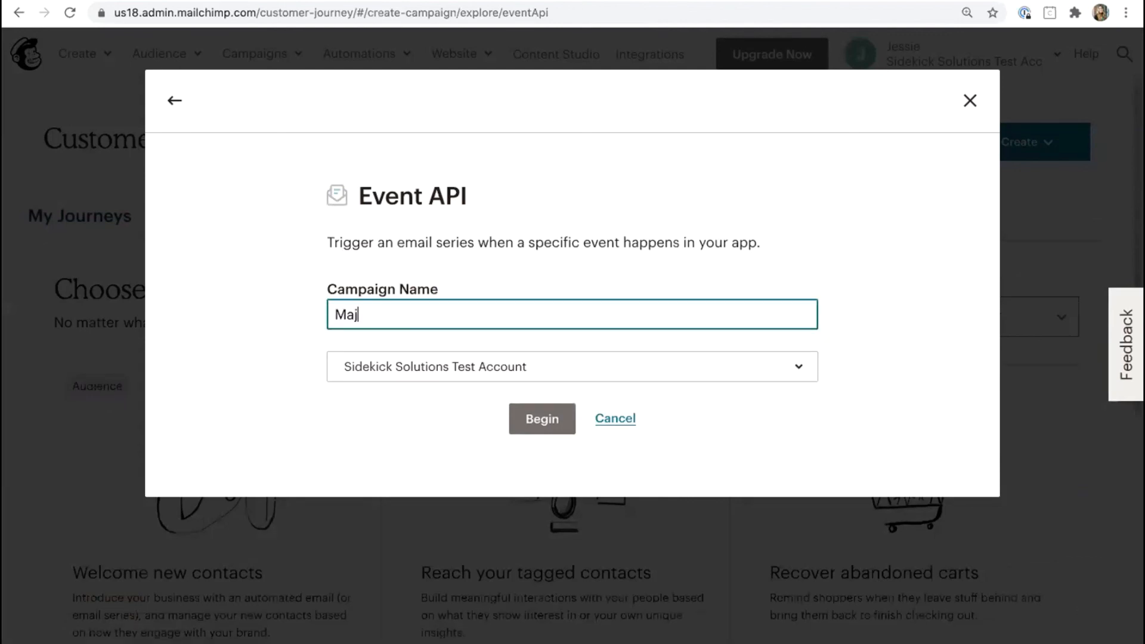
type(" Acknowledgement + IMpac")
key("BackSpace")
key("BackSpace")
key("BackSpace")
key("BackSpace")
type("mpact Statement")
left_click(542, 419)
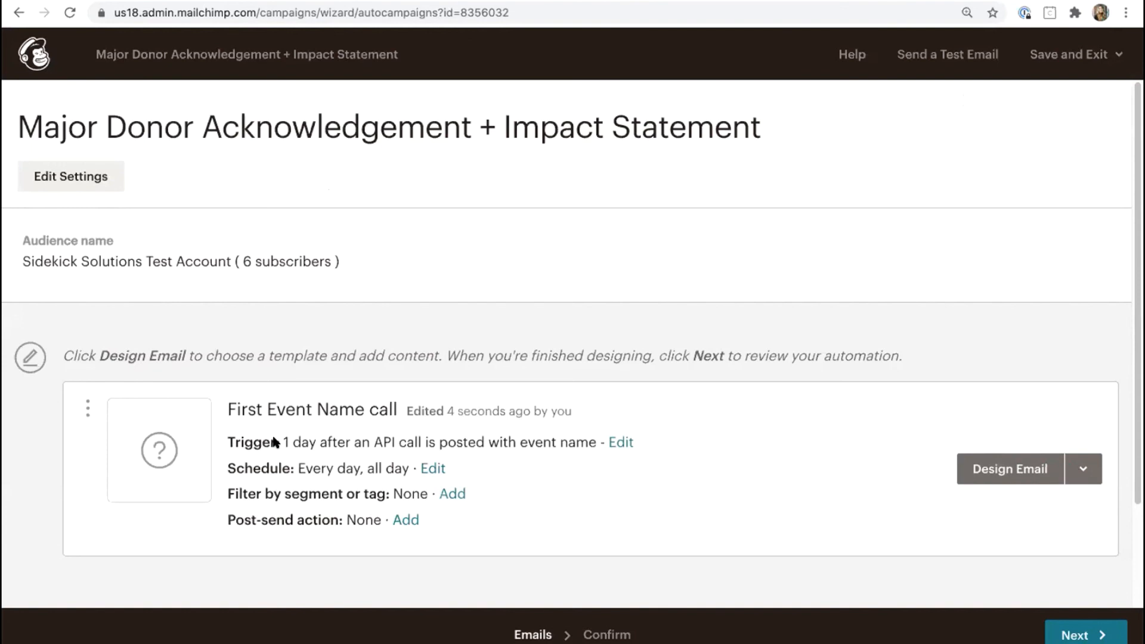
Set the email's trigger to wait 3 days after the event name major_donation and update the trigger.
left_click(616, 443)
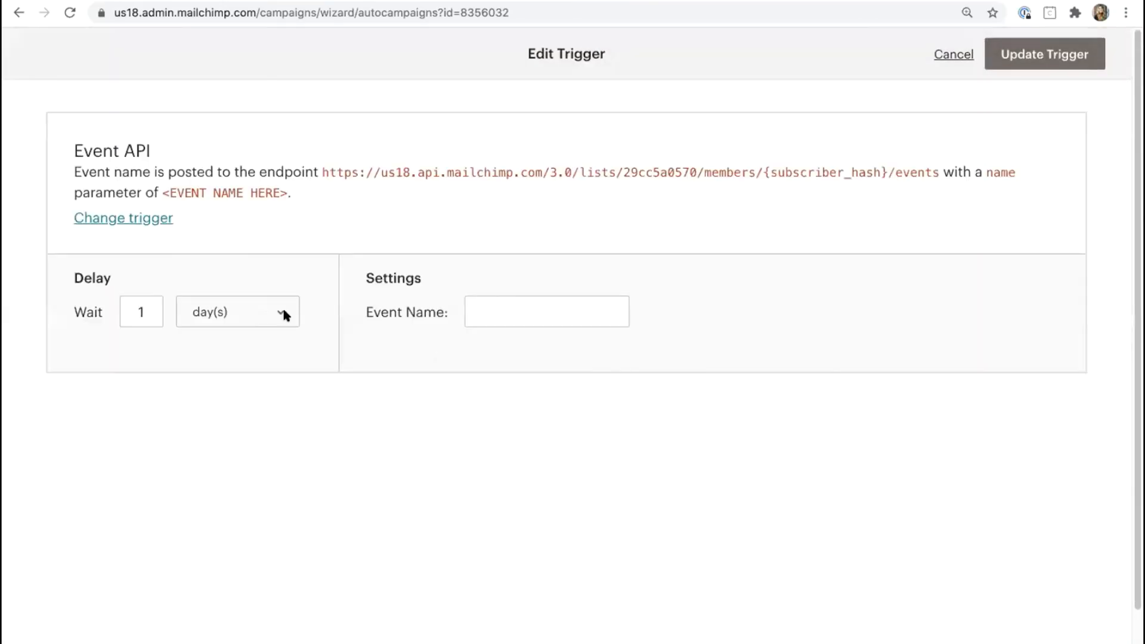
left_click(137, 307)
key("BackSpace")
type("3")
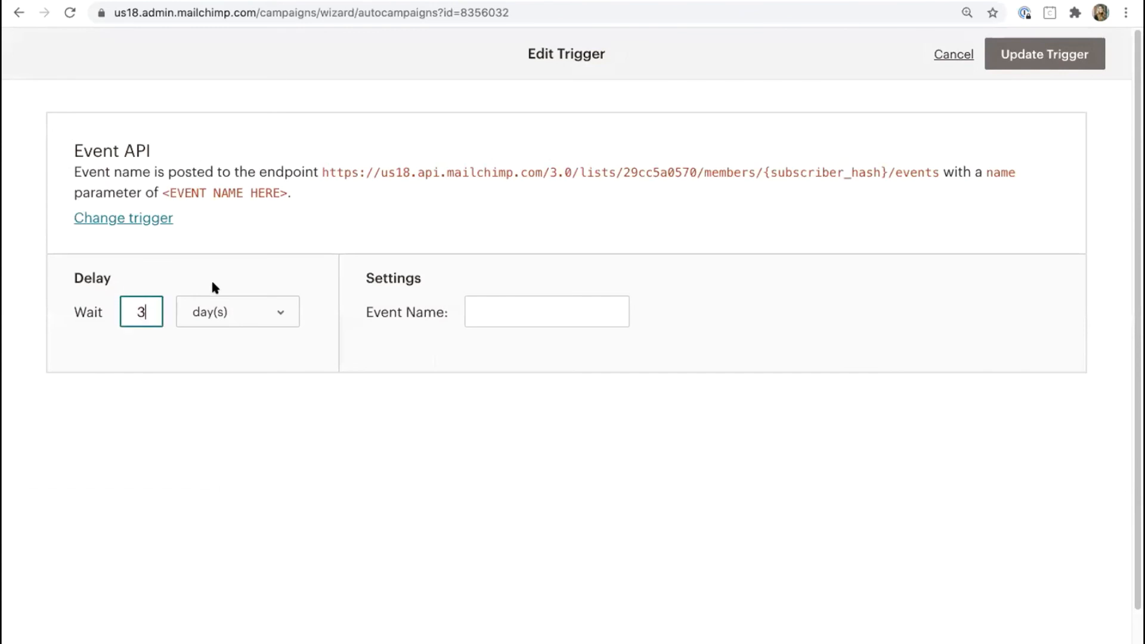
left_click(488, 302)
type("major_donation")
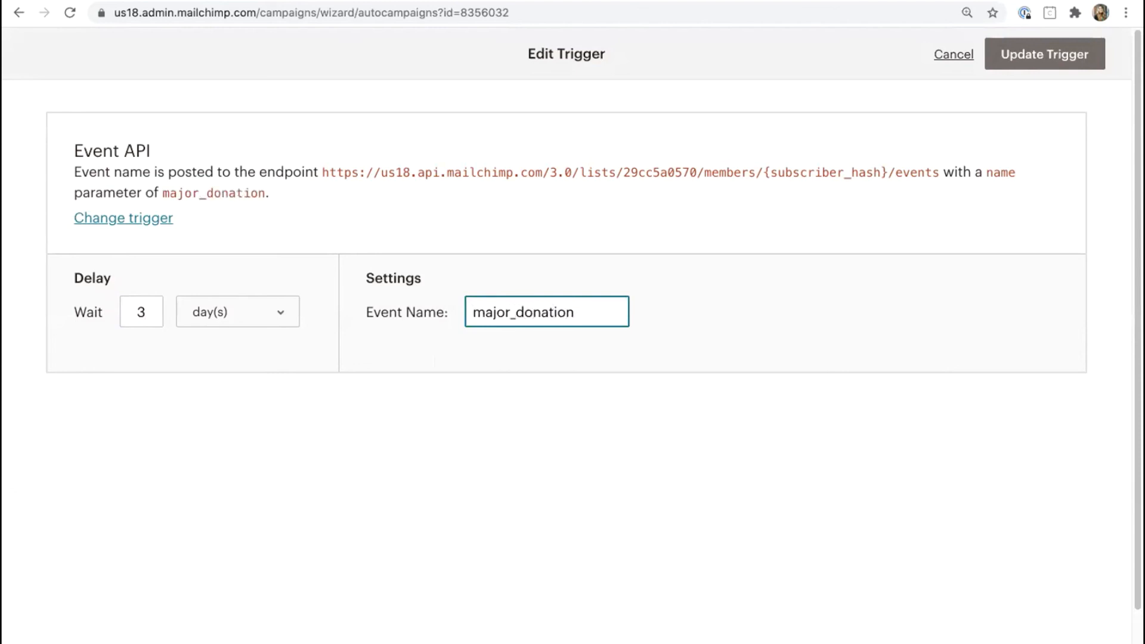
left_click(471, 354)
double_click(474, 312)
left_click(511, 312)
left_click(1007, 62)
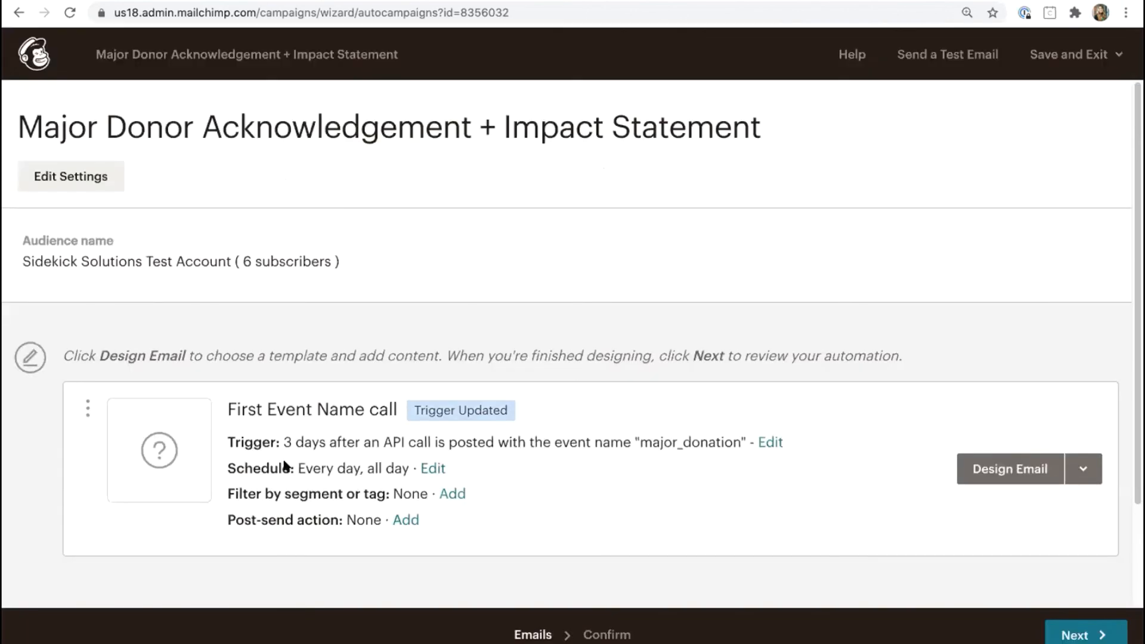
Review the send-time and send-day options in the email's schedule and return to the automation overview.
left_click(432, 469)
left_click(184, 270)
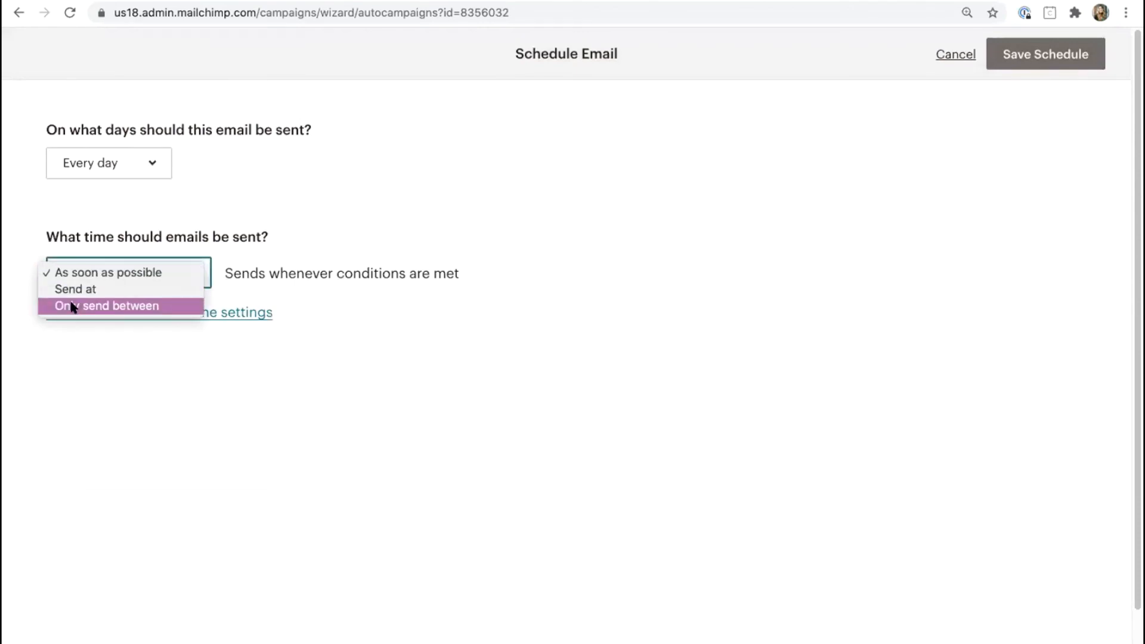
left_click(132, 158)
left_click(133, 158)
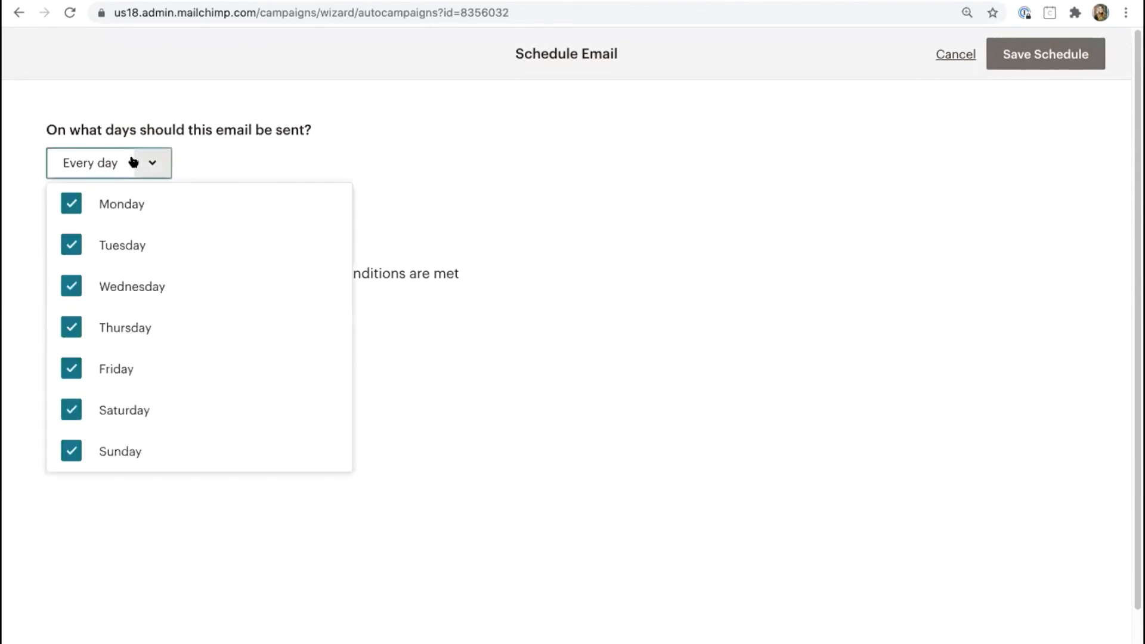
left_click(524, 236)
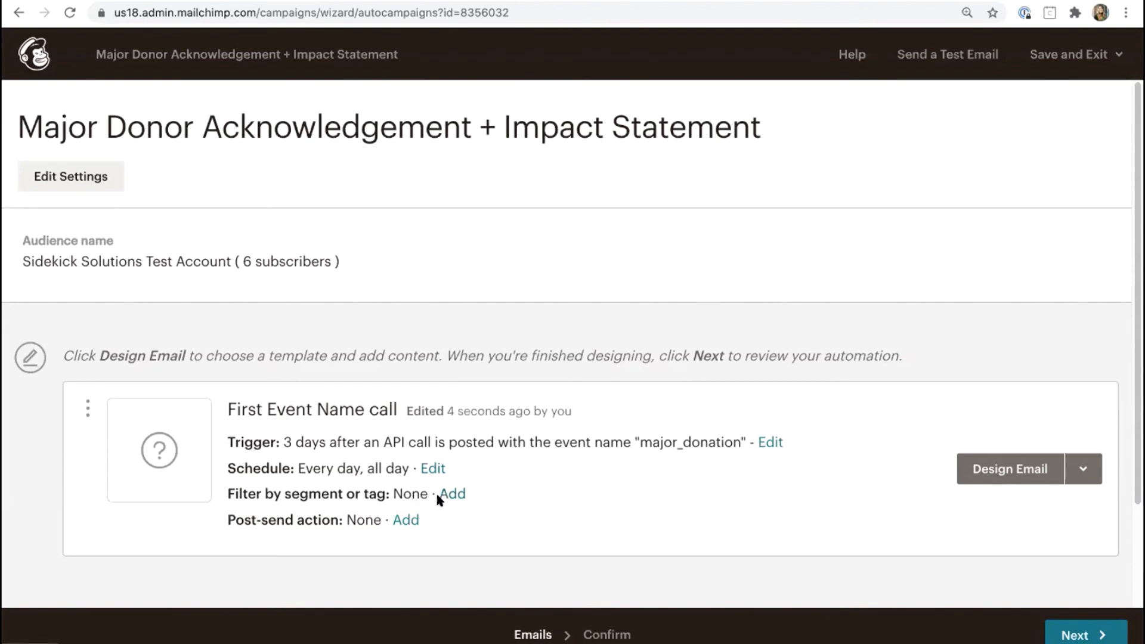
Review the segment and tag options available for filtering the email's recipients and leave without saving a filter.
left_click(443, 493)
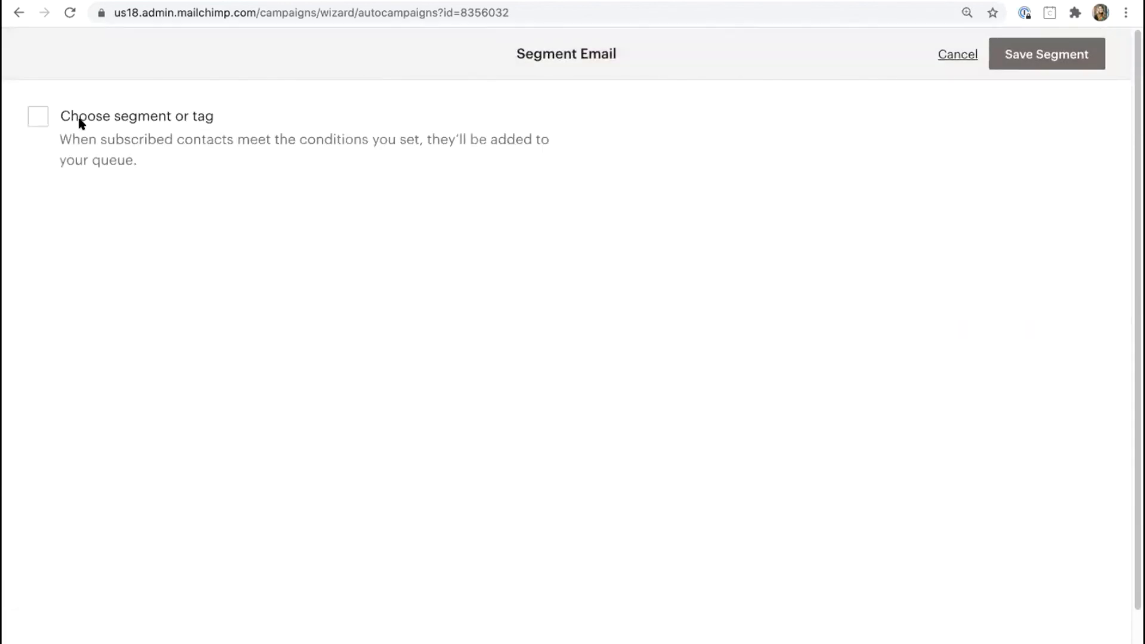
left_click(39, 120)
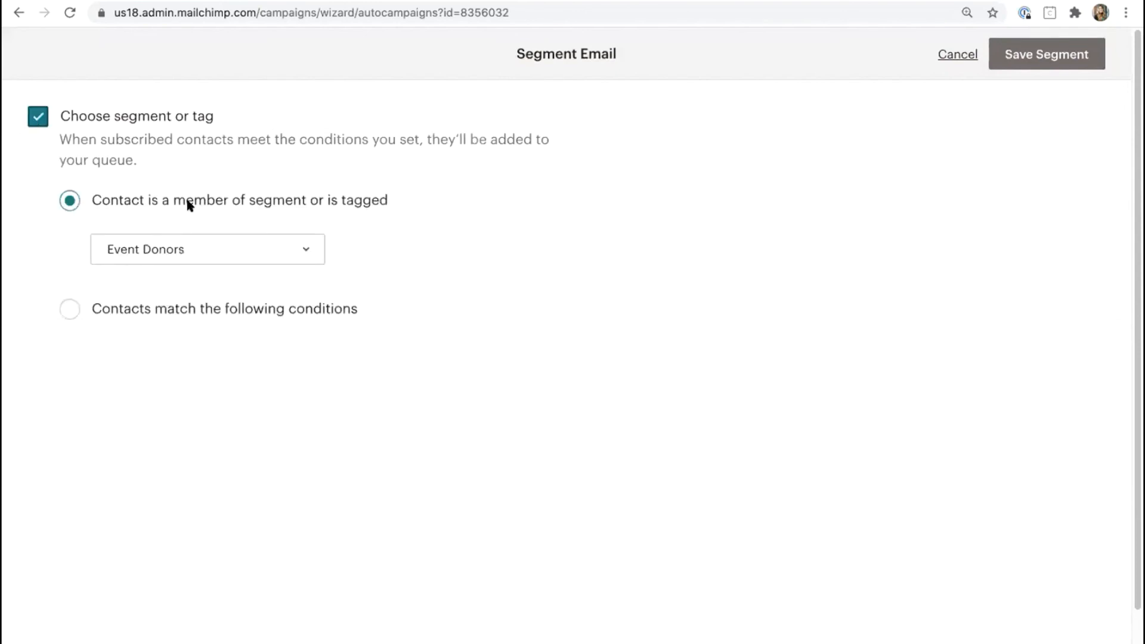
left_click(199, 252)
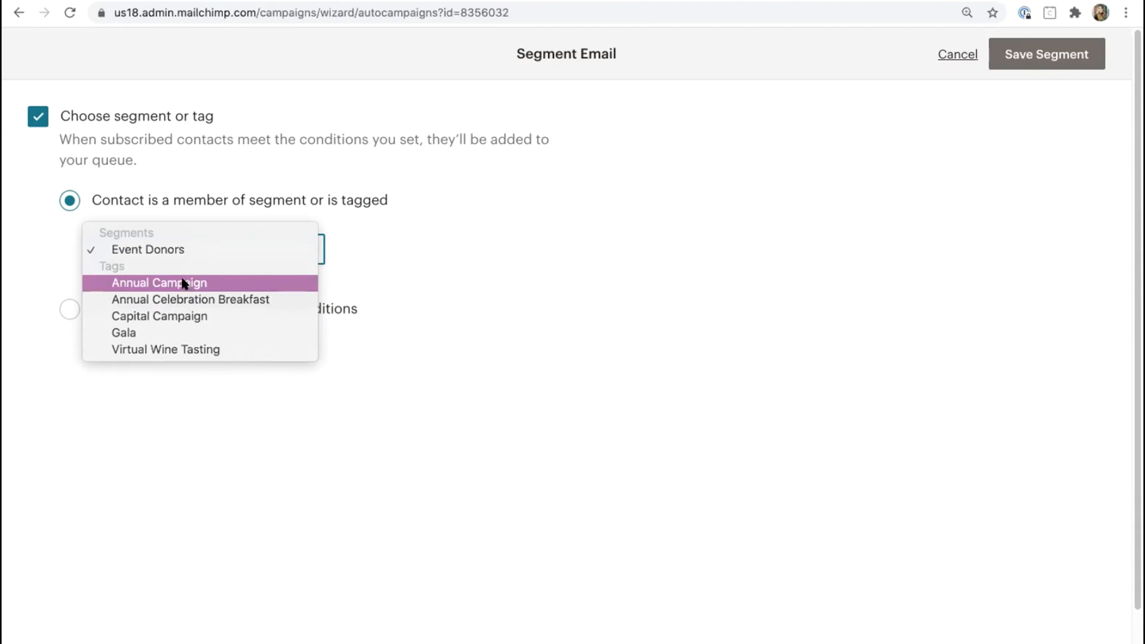
left_click(958, 54)
left_click(958, 54)
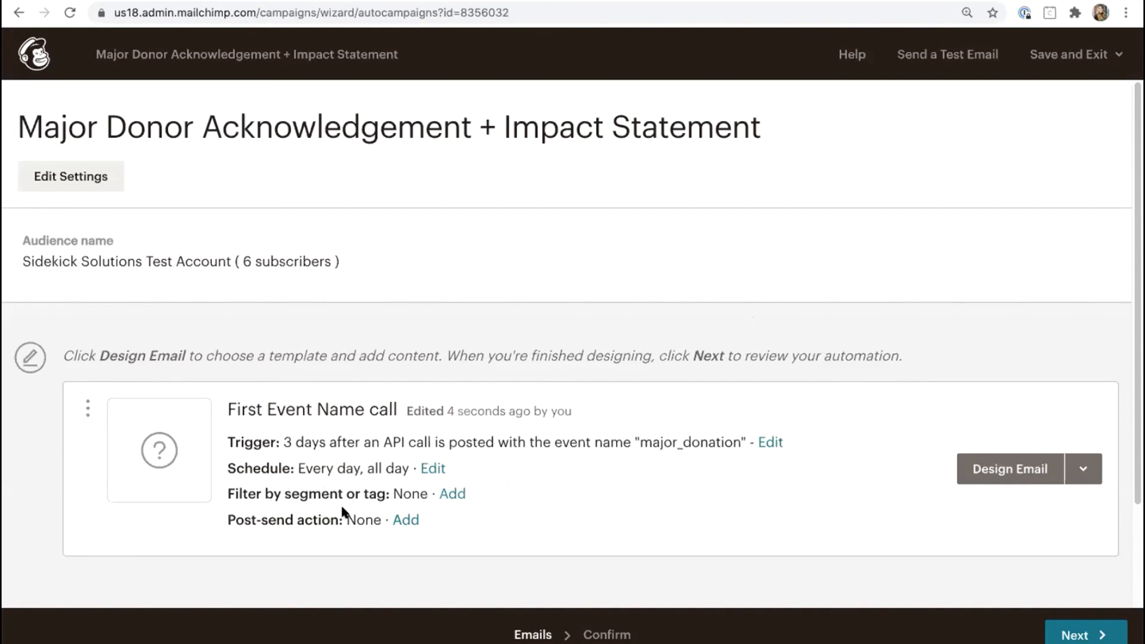
Start designing the automation email, set its subject to "Test" and continue to the template selection.
left_click(983, 465)
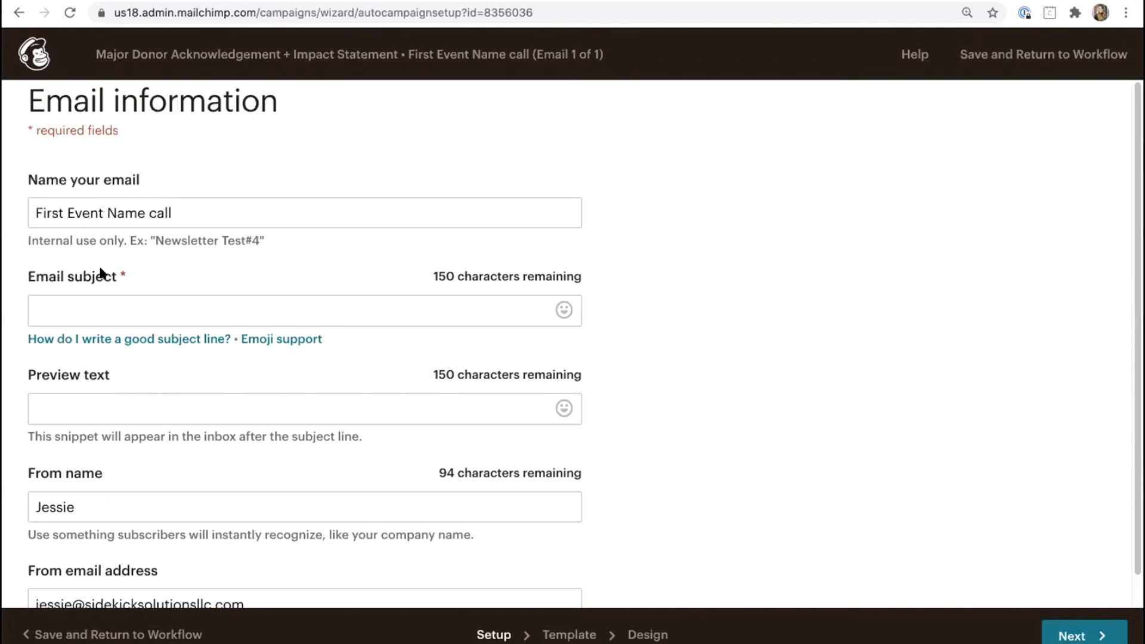
scroll(269, 453, "down", 1)
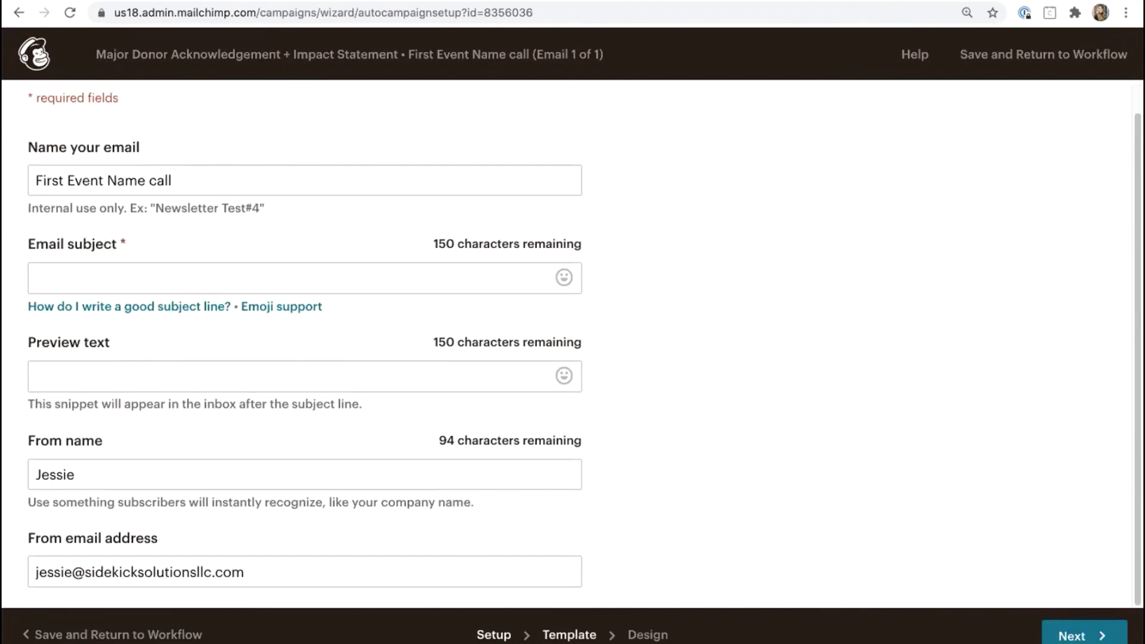
left_click(648, 635)
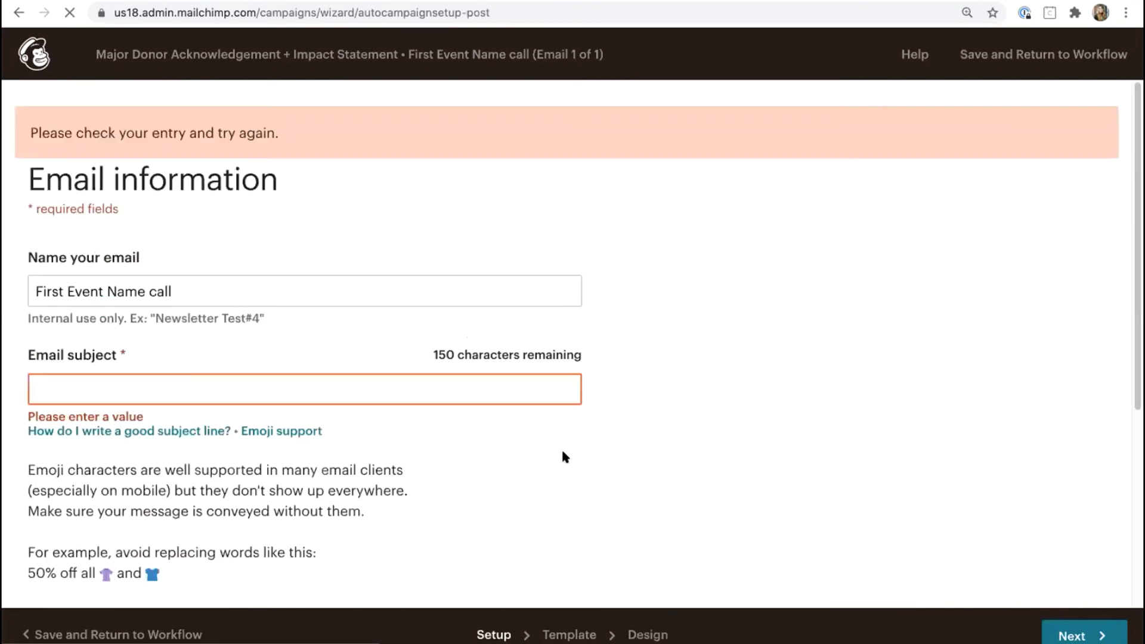
left_click(143, 380)
type("Te")
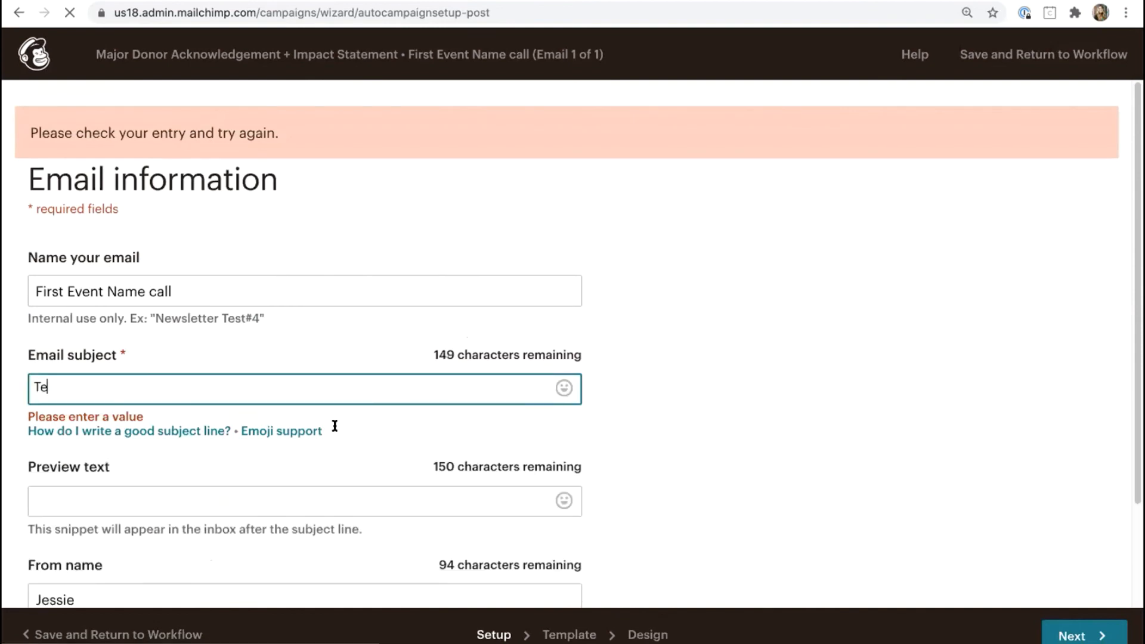
type("st")
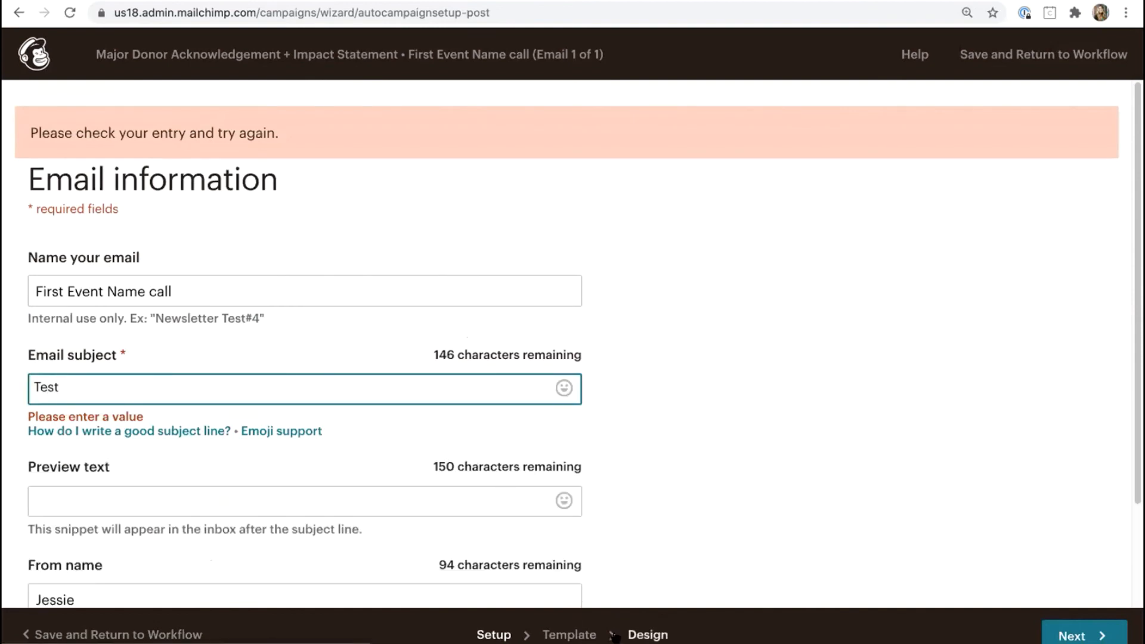
left_click(576, 635)
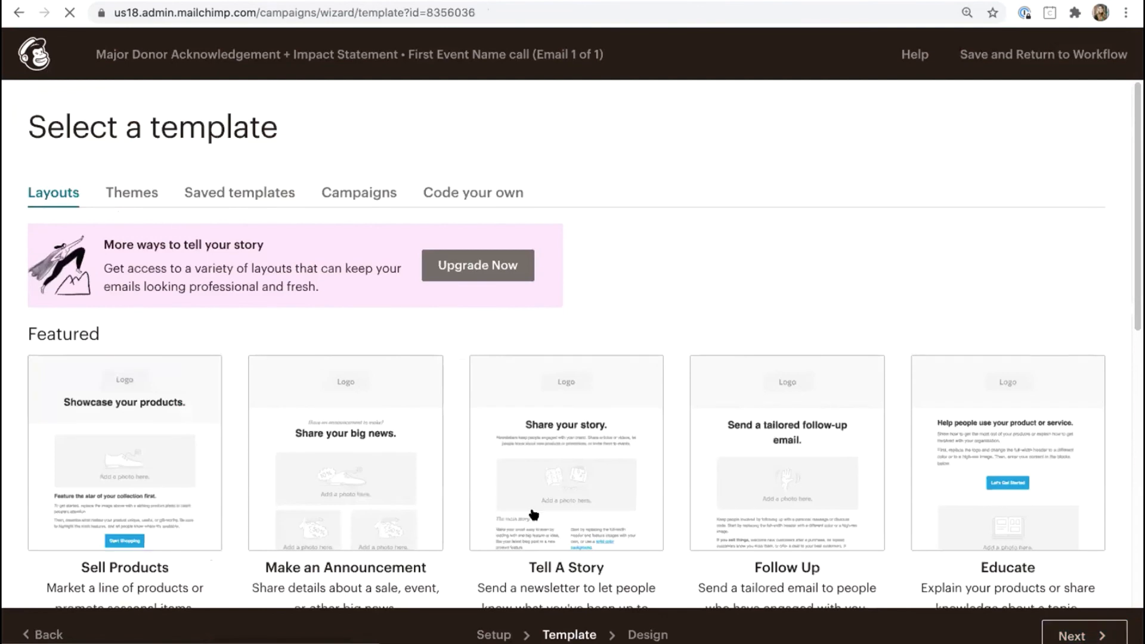
Apply the Sell Products layout to the email, look over its design, and save and return to the automation workflow.
scroll(525, 490, "down", 9)
left_click(808, 476)
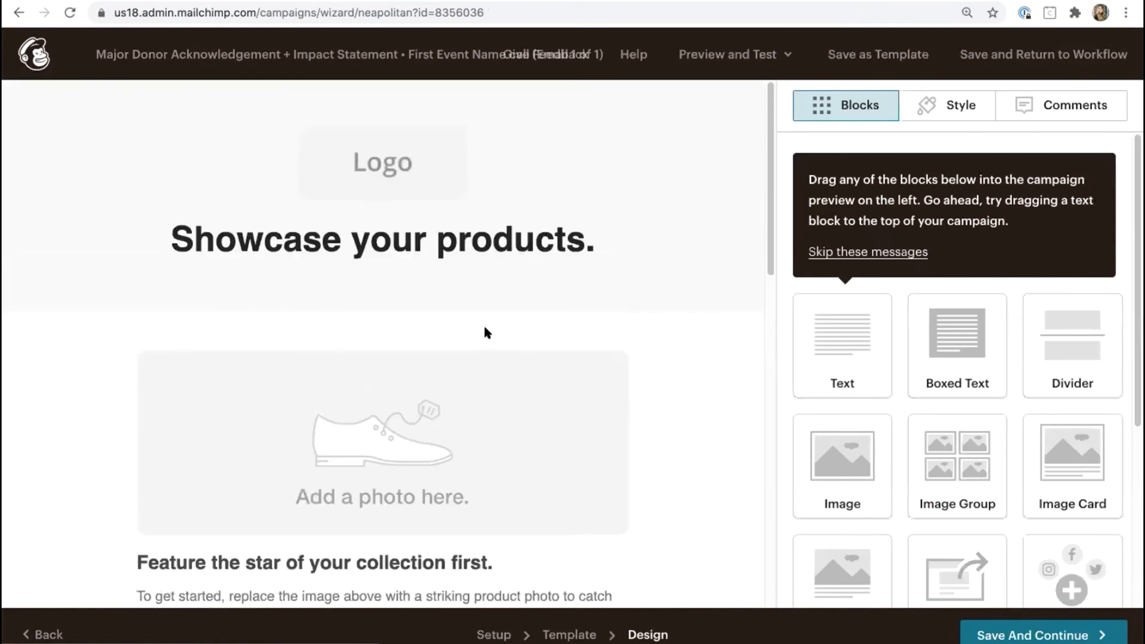
scroll(487, 331, "down", 2)
scroll(487, 331, "up", 2)
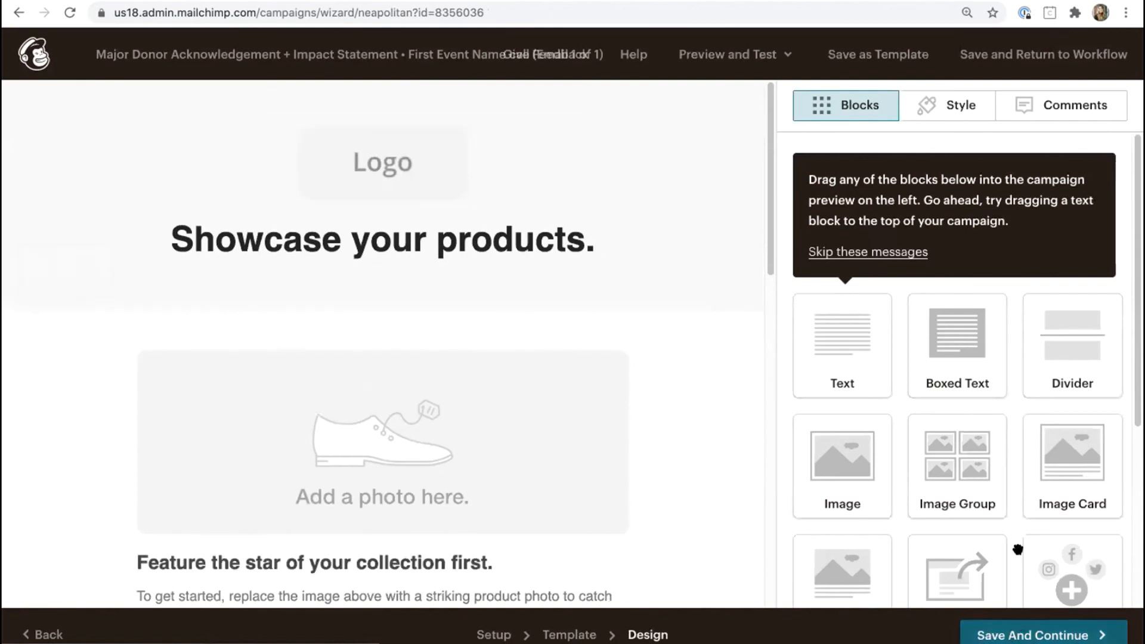
mouse_move(582, 266)
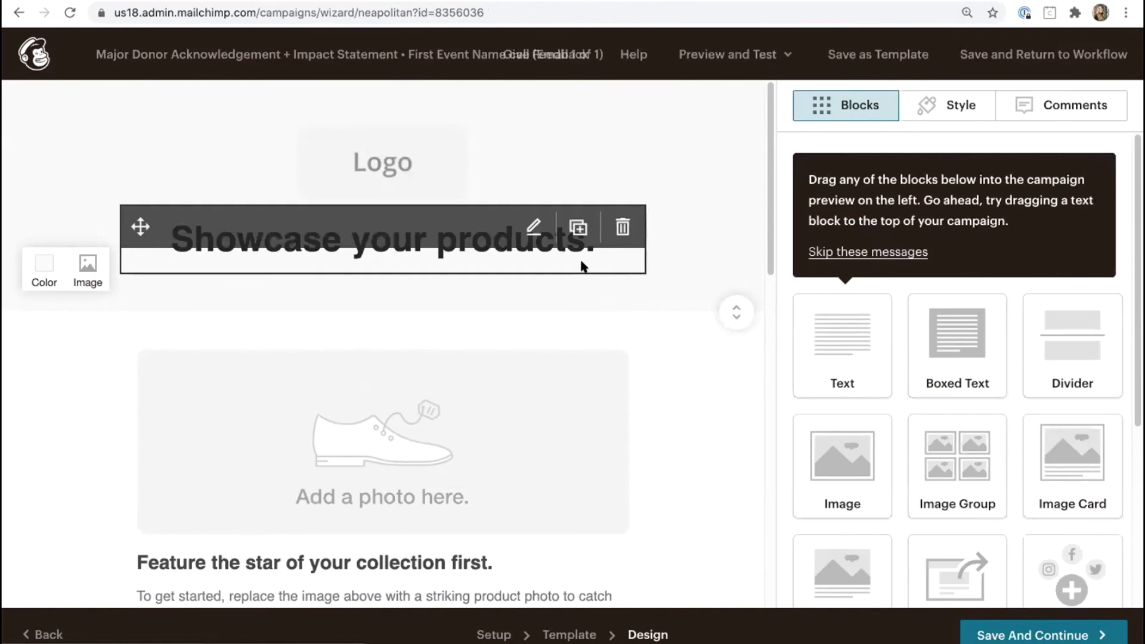
left_click(28, 634)
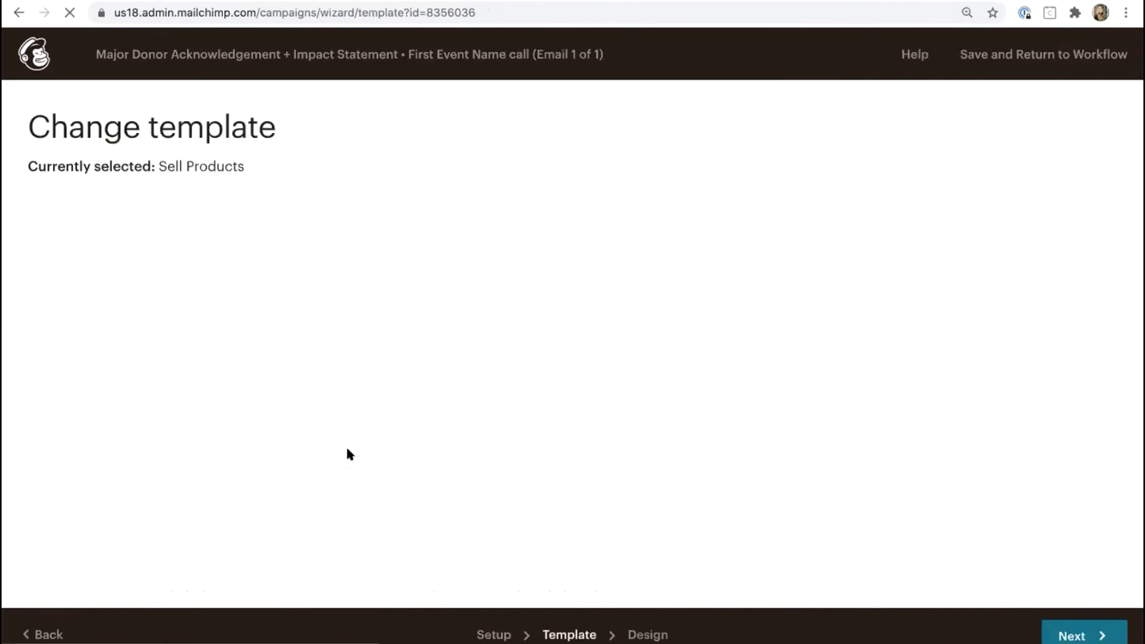
left_click(49, 633)
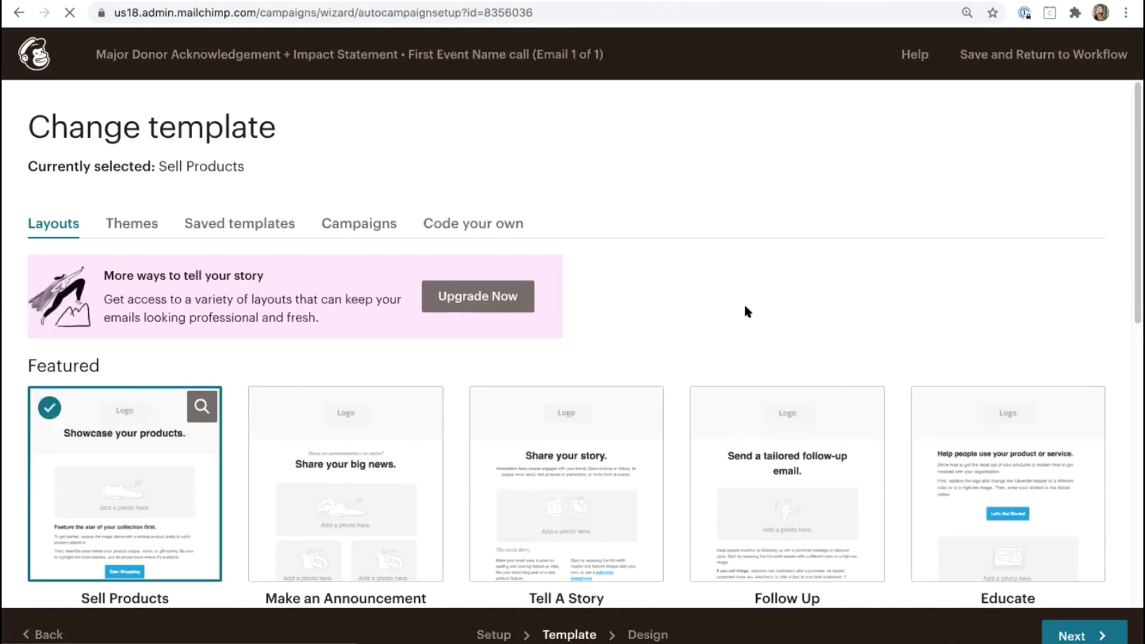
left_click(1022, 55)
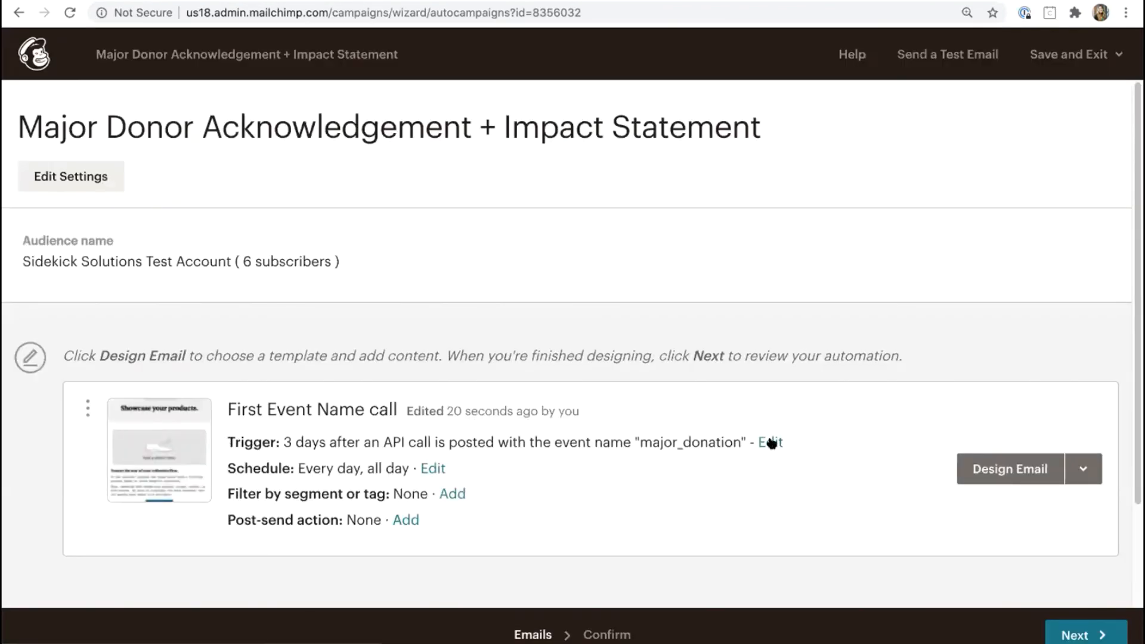
Review the trigger's delay and event name settings and return to the automation overview without updating them.
left_click(771, 442)
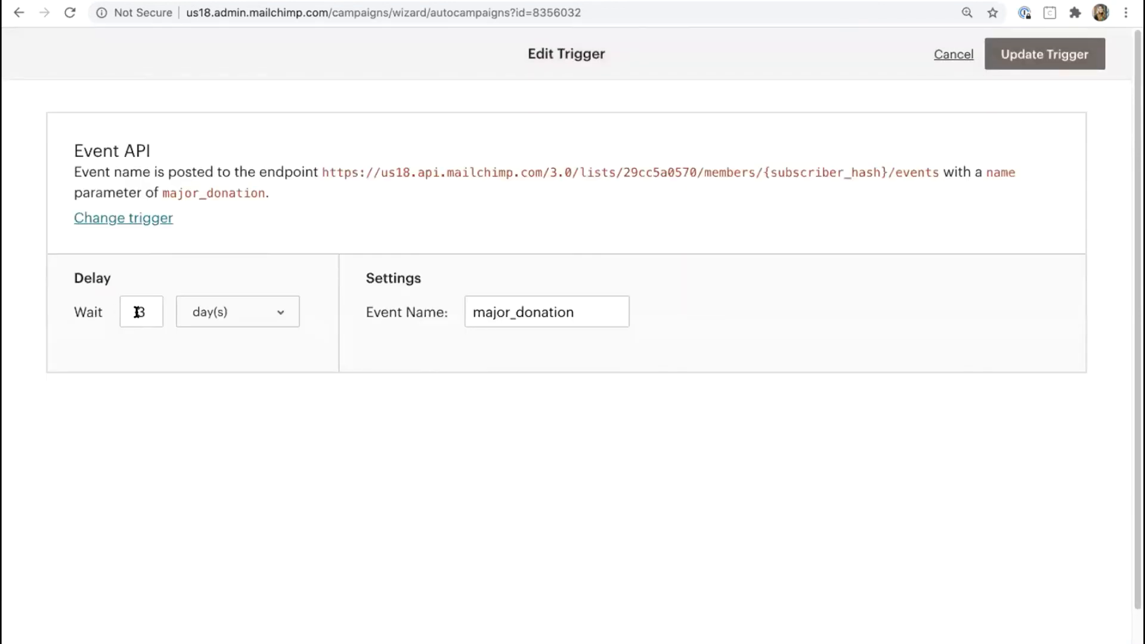
left_click(141, 312)
double_click(604, 315)
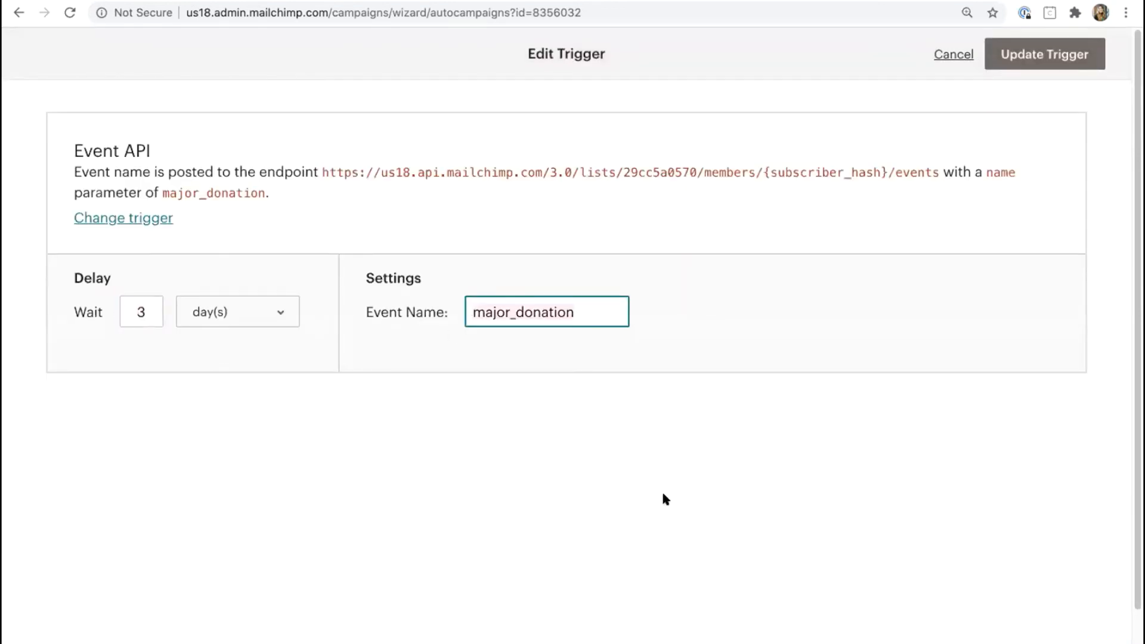
left_click(952, 55)
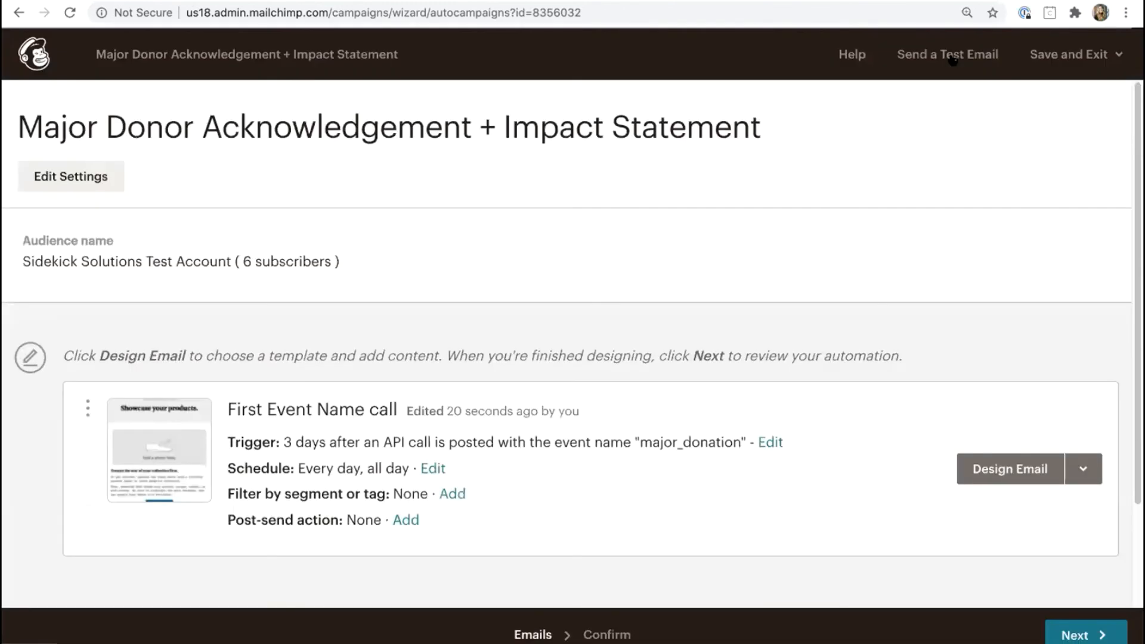